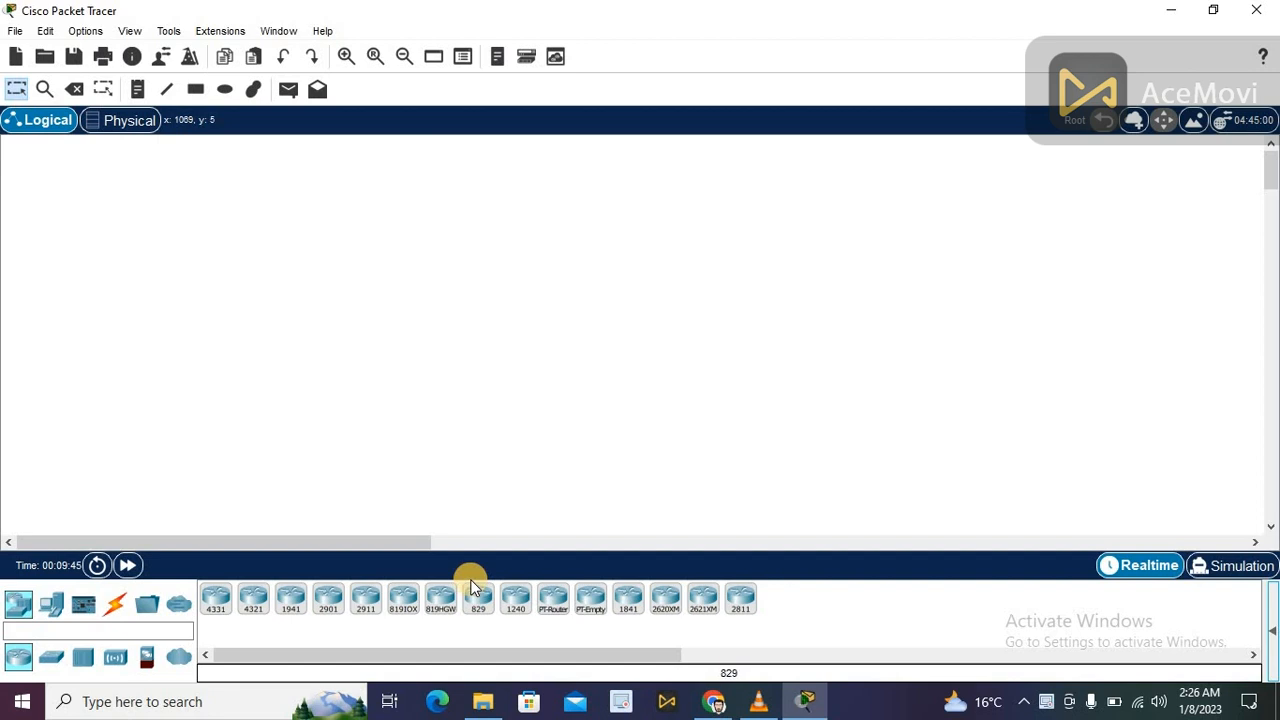
# - Place four 1841 routers in a row across the upper part of the workspace
pyautogui.click(628, 600)
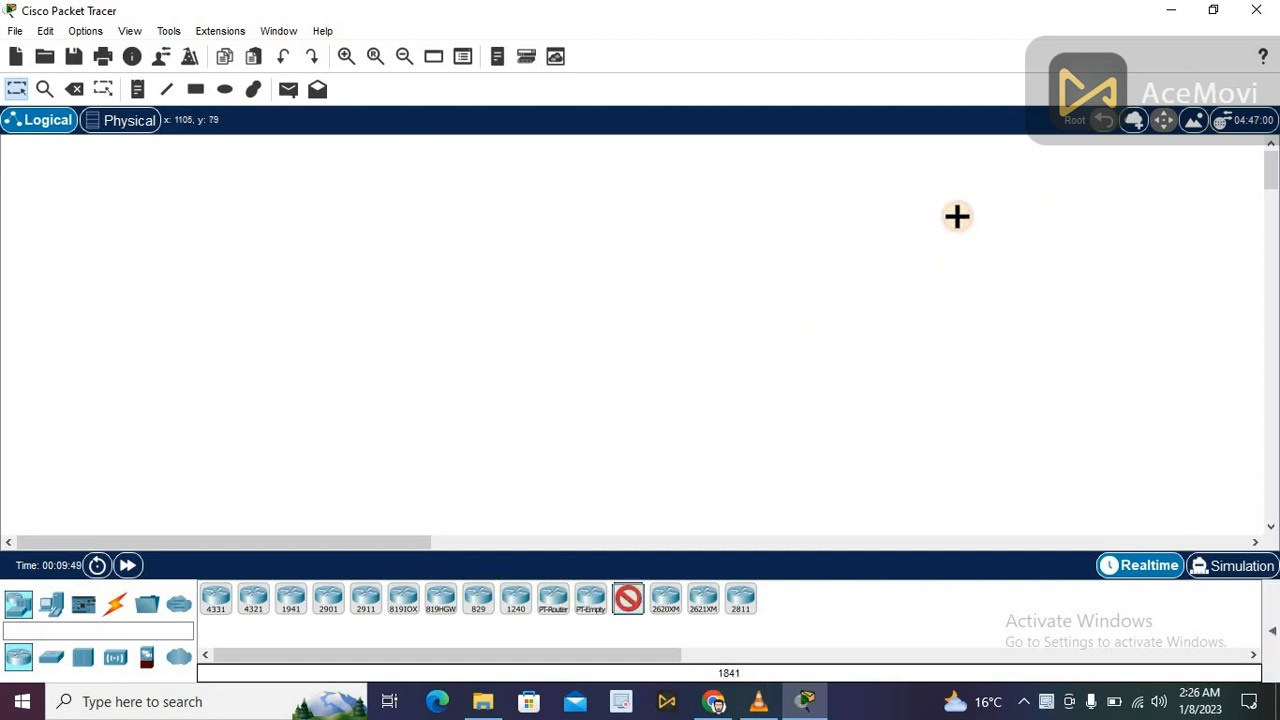
pyautogui.click(883, 220)
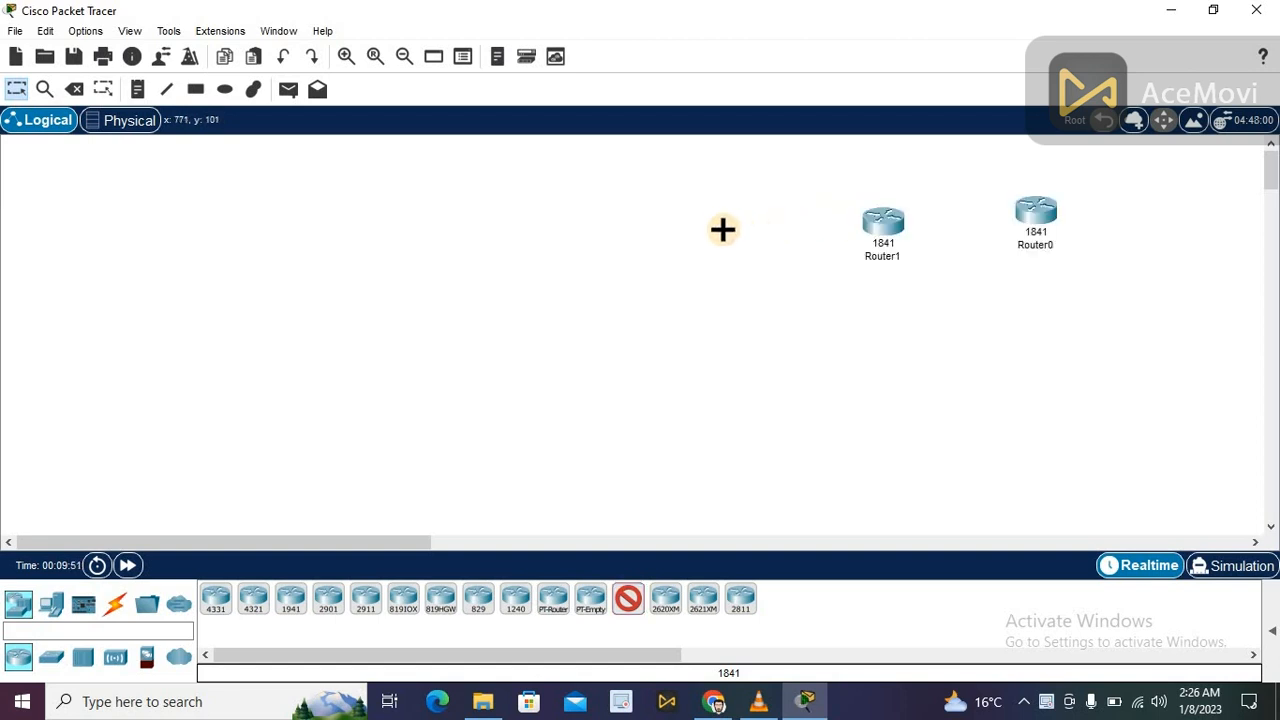
pyautogui.click(722, 229)
pyautogui.click(572, 228)
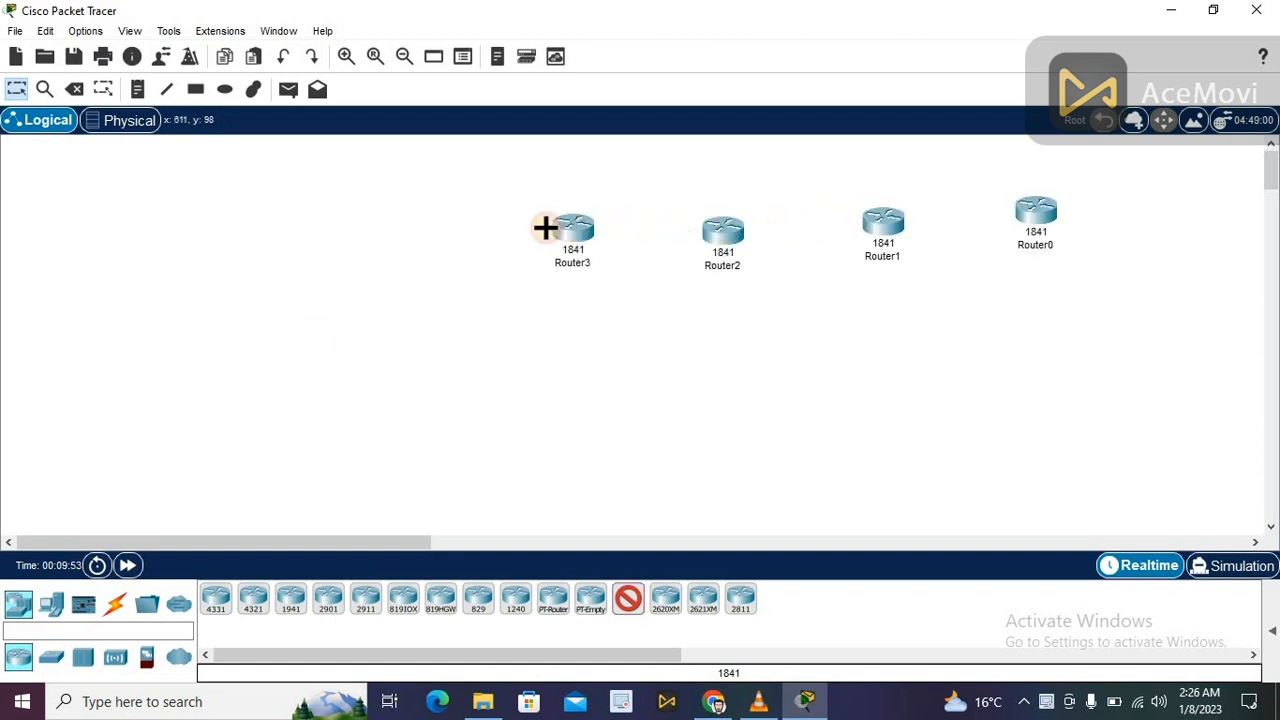
# - Place four 2960 switches in a row, one below each router
pyautogui.click(60, 662)
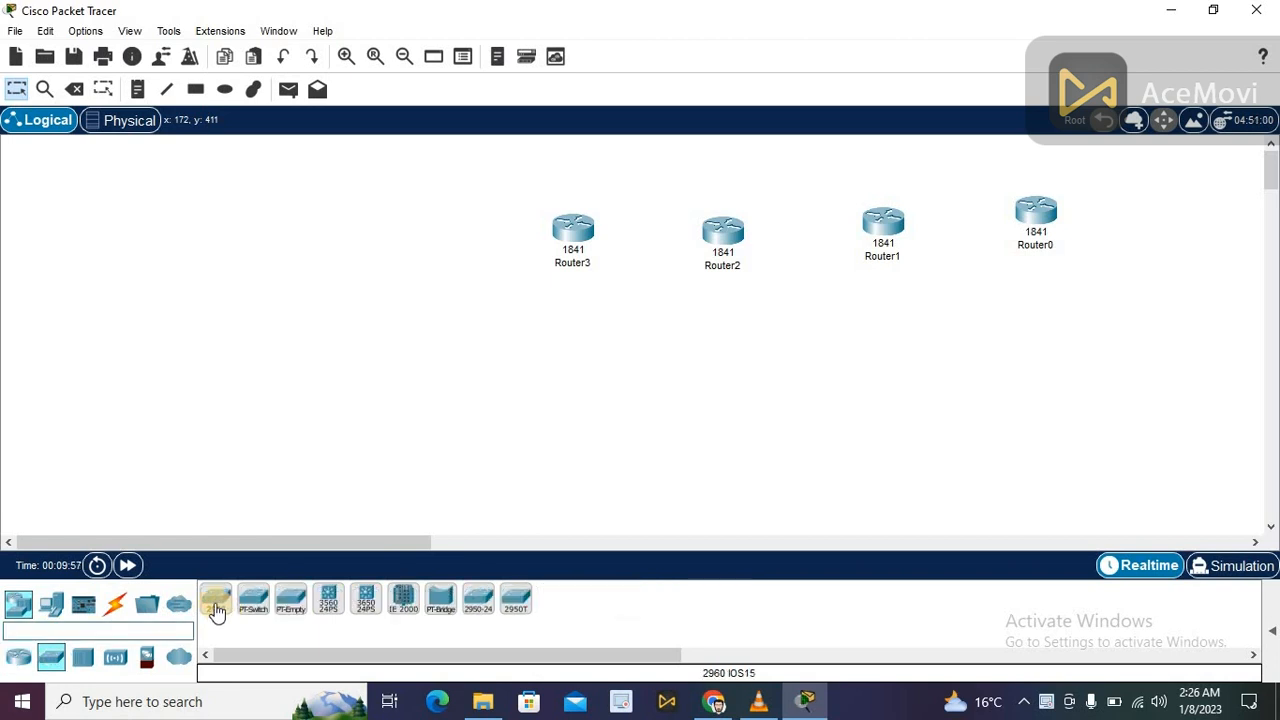
pyautogui.click(216, 606)
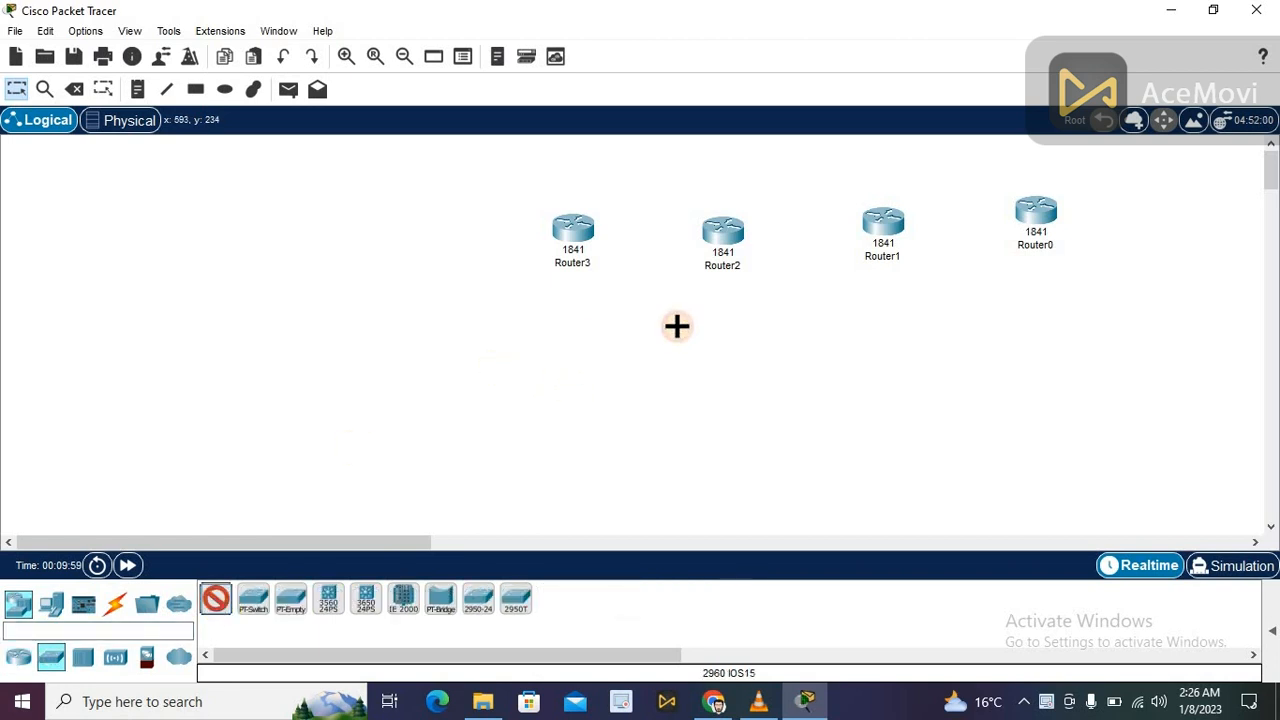
pyautogui.click(556, 355)
pyautogui.click(716, 329)
pyautogui.click(887, 341)
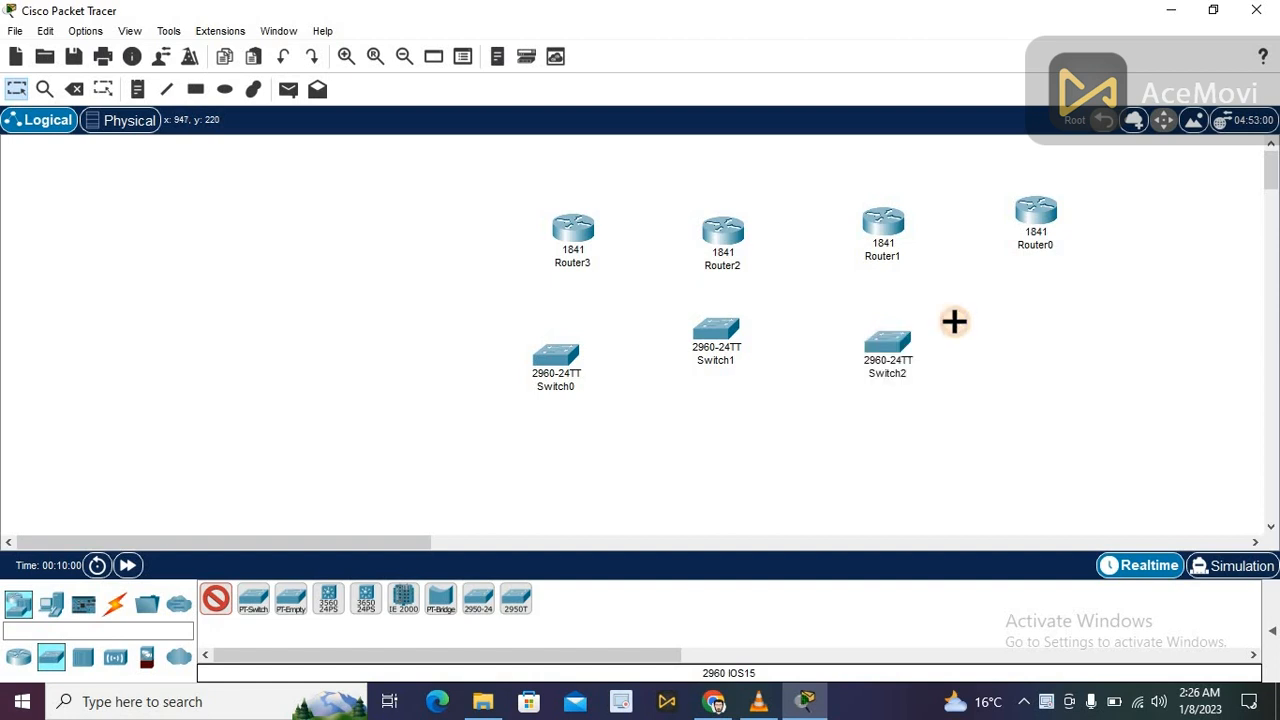
pyautogui.click(1059, 335)
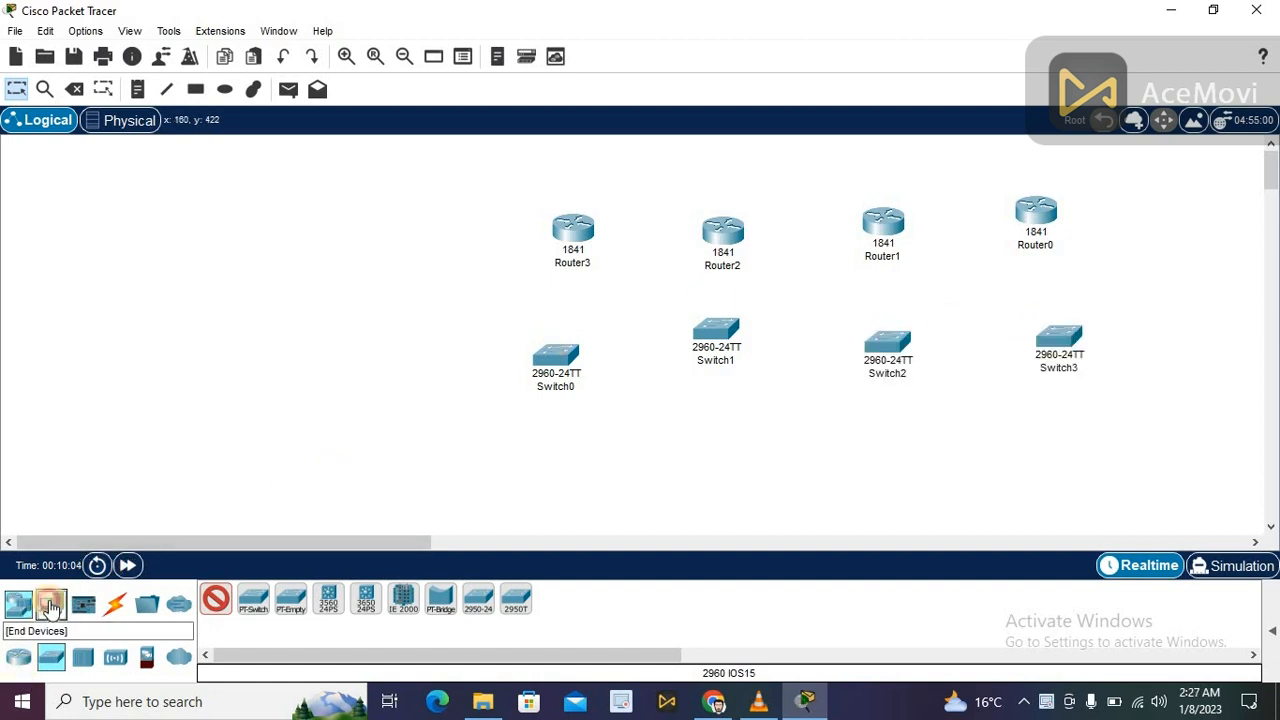
# - Place four PCs in a row, one below each switch
pyautogui.click(50, 605)
pyautogui.click(216, 609)
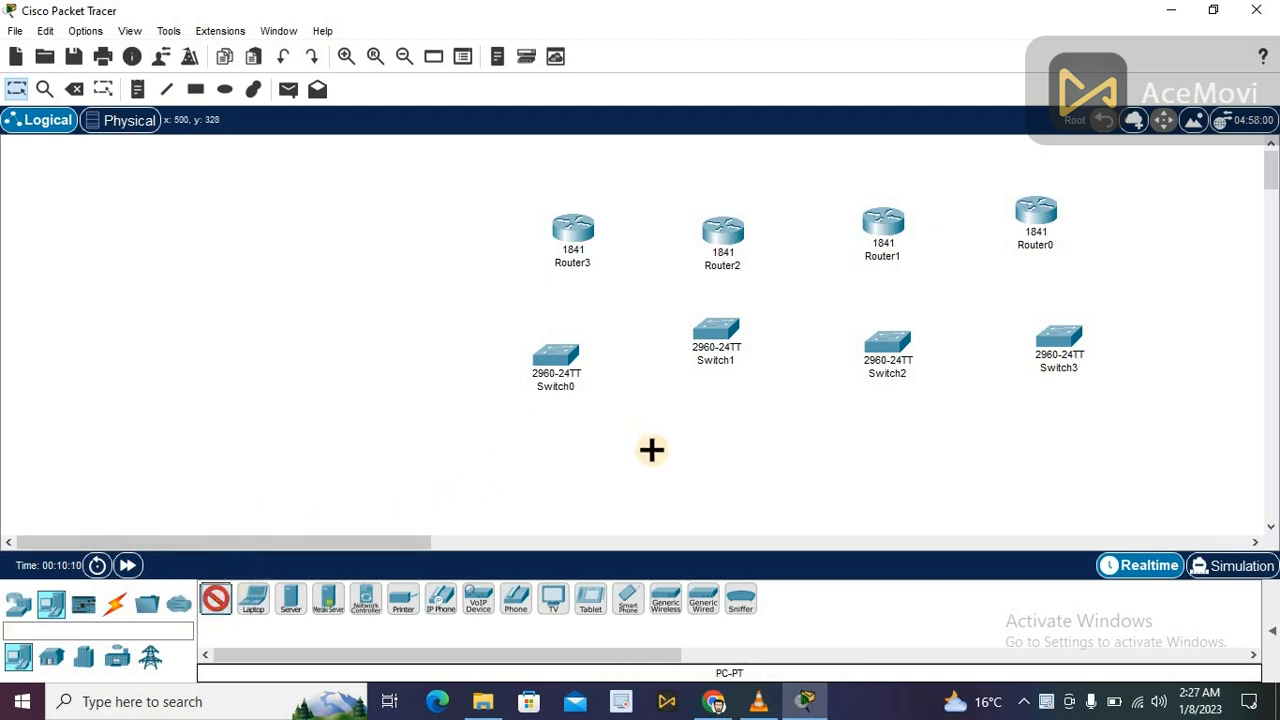
pyautogui.click(527, 482)
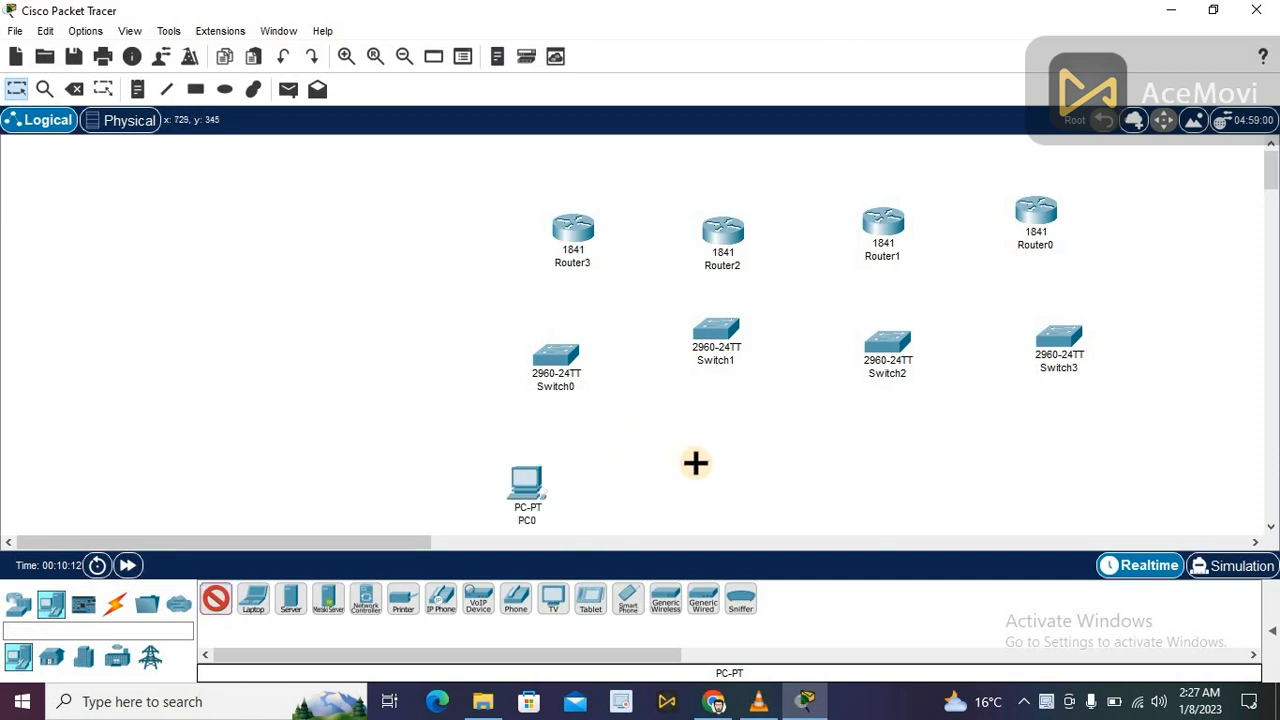
pyautogui.click(713, 462)
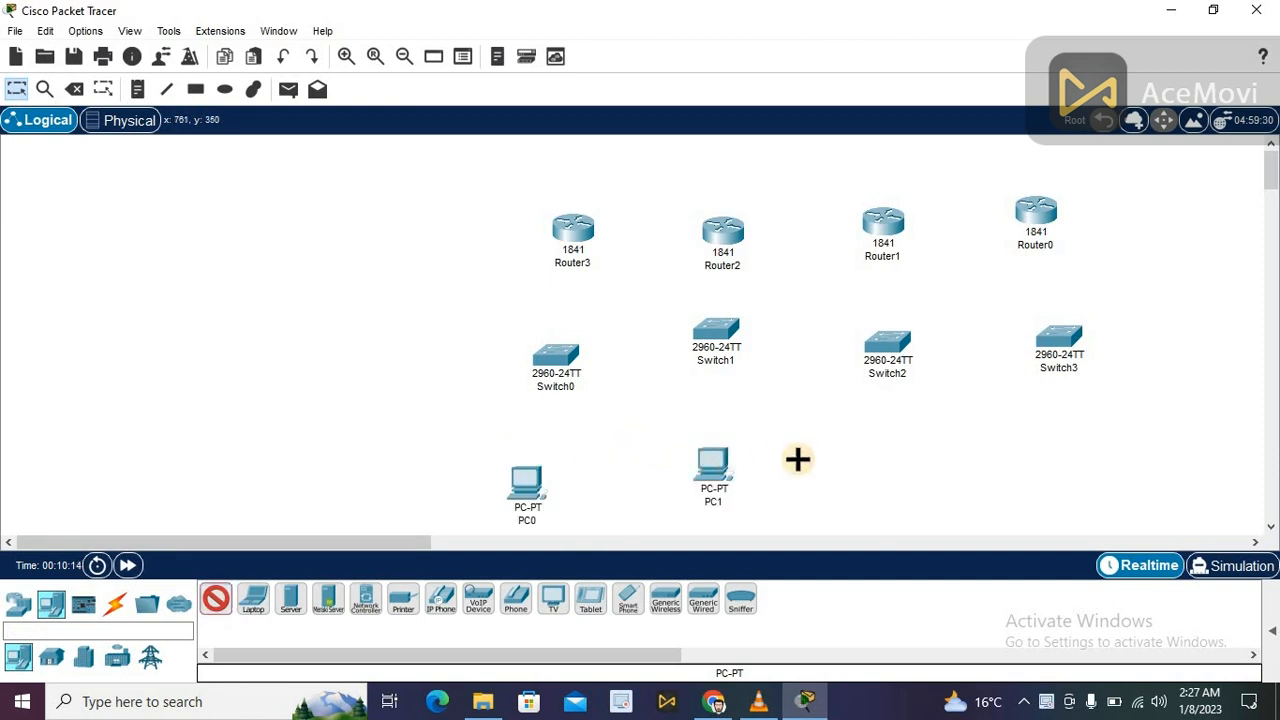
pyautogui.click(874, 468)
pyautogui.click(1075, 462)
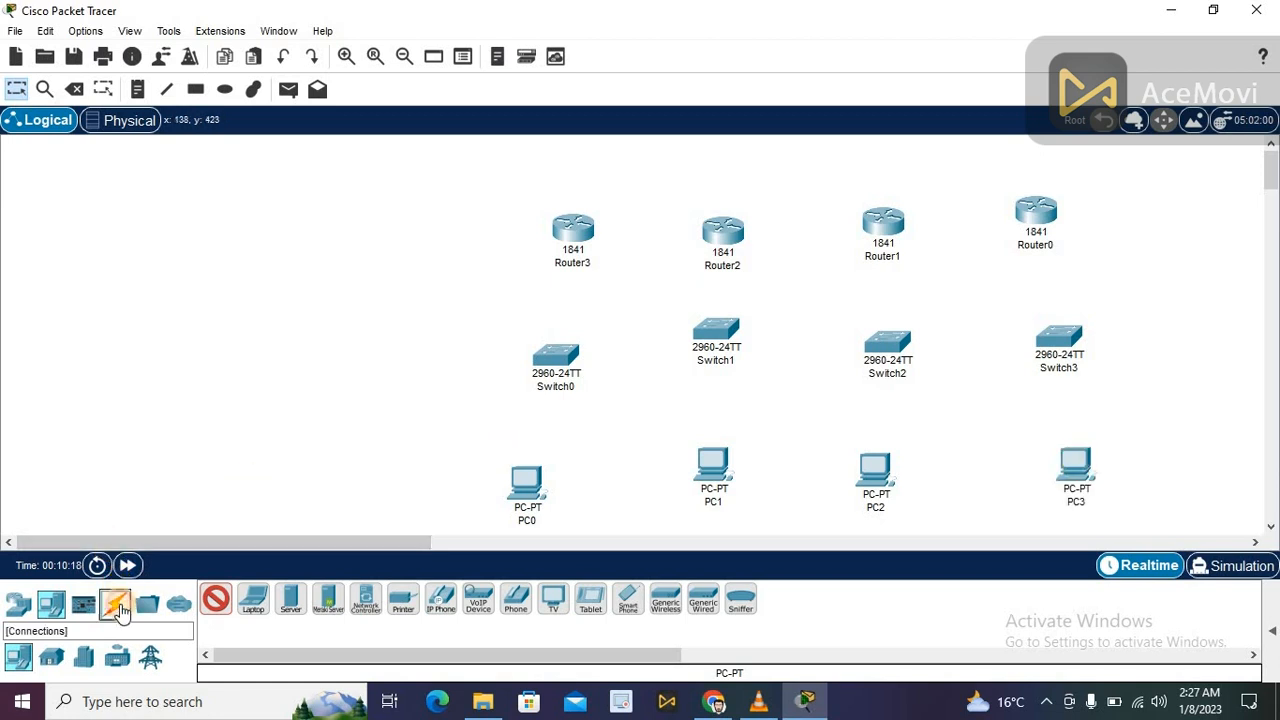
# - Connect Router3 to Switch0 and PC0 to Switch0 using the automatically chosen connection type
pyautogui.click(118, 610)
pyautogui.click(220, 605)
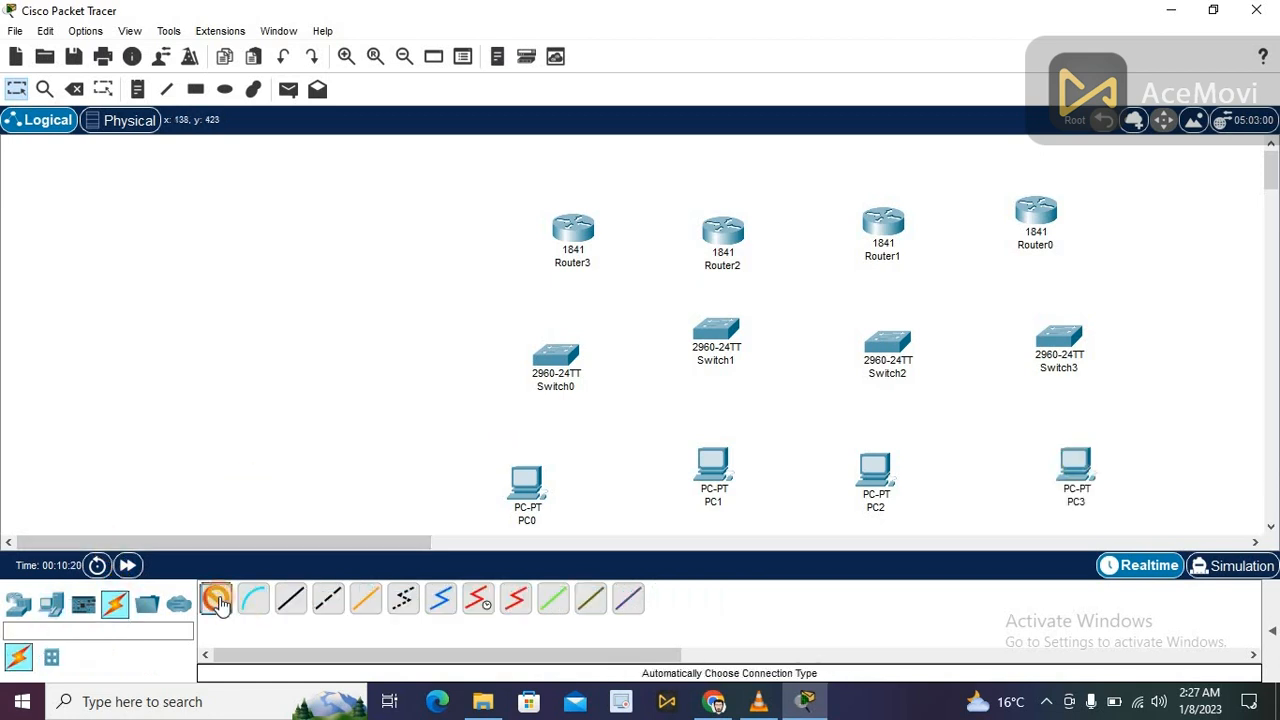
pyautogui.click(572, 235)
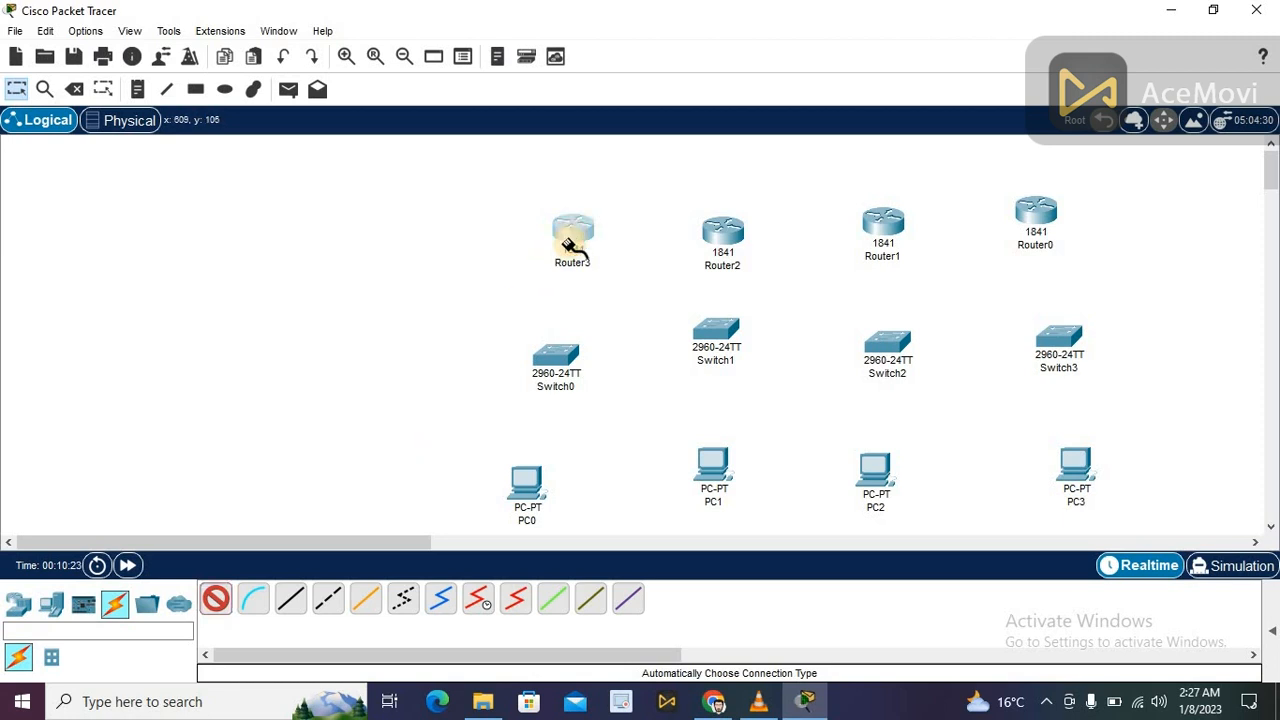
pyautogui.click(557, 358)
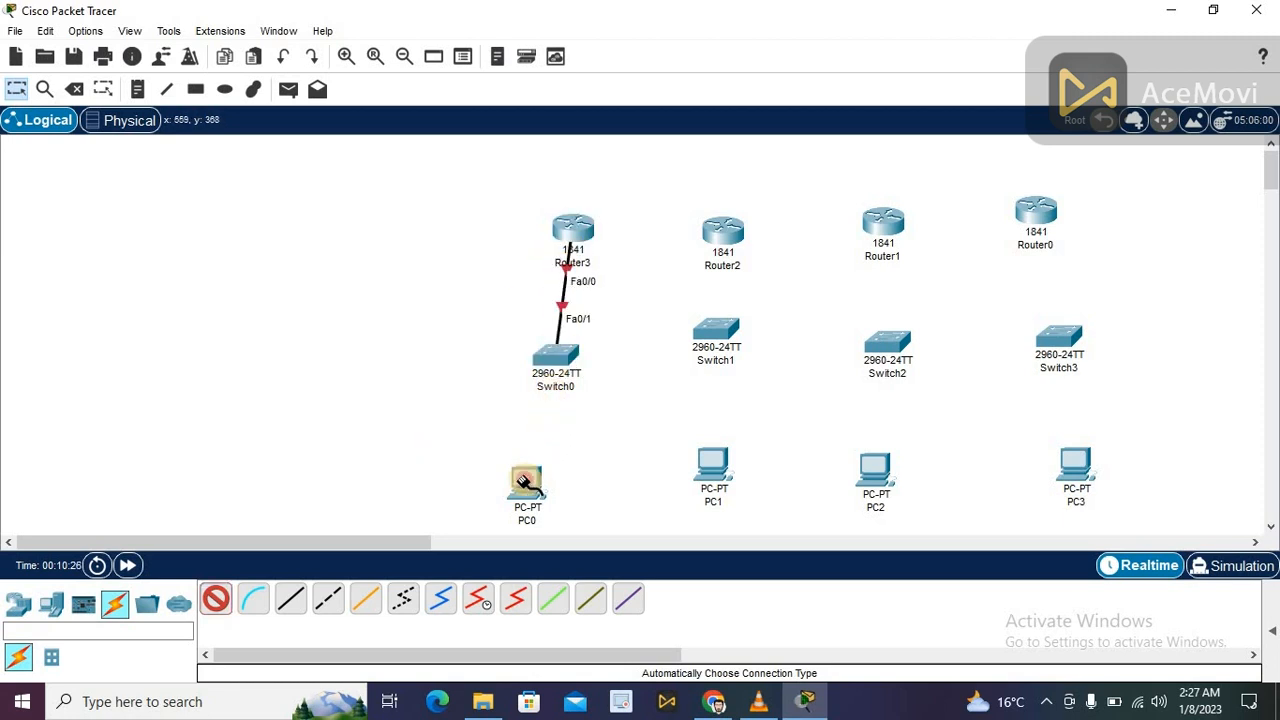
pyautogui.click(525, 483)
pyautogui.click(556, 360)
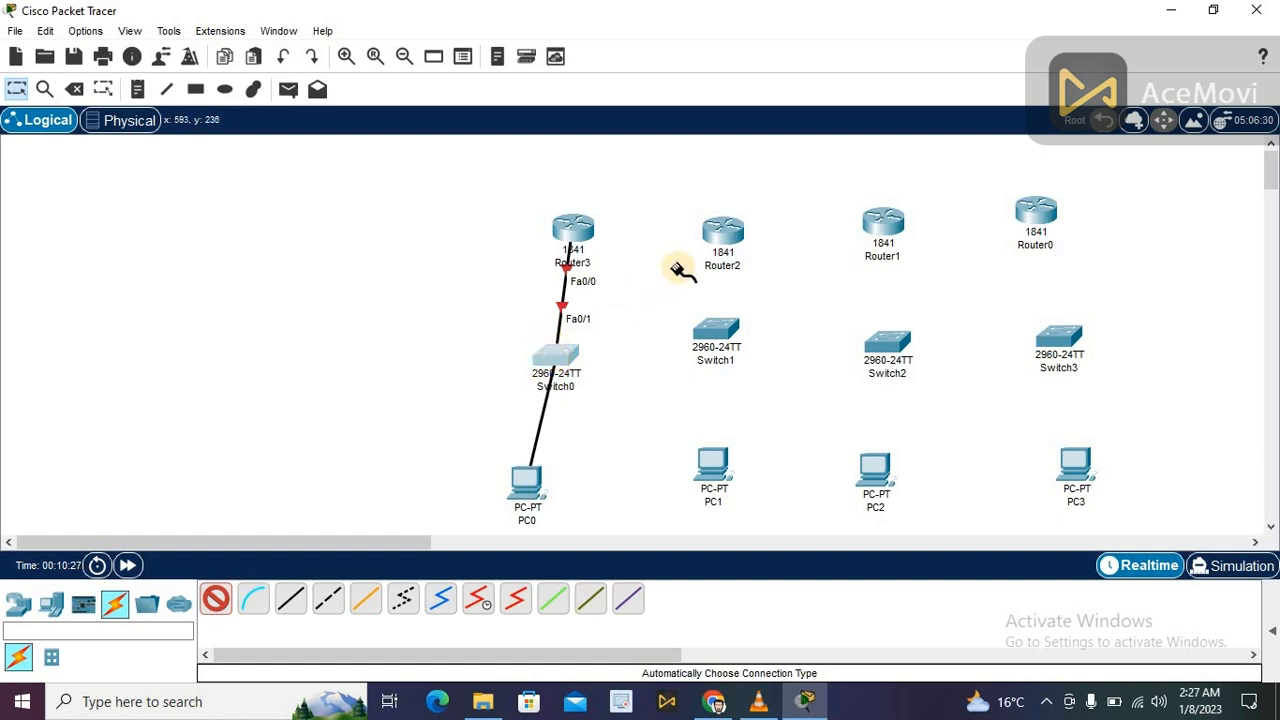
# - Connect Router2 to Switch1 and PC1 to Switch1 with automatic connections
pyautogui.click(723, 238)
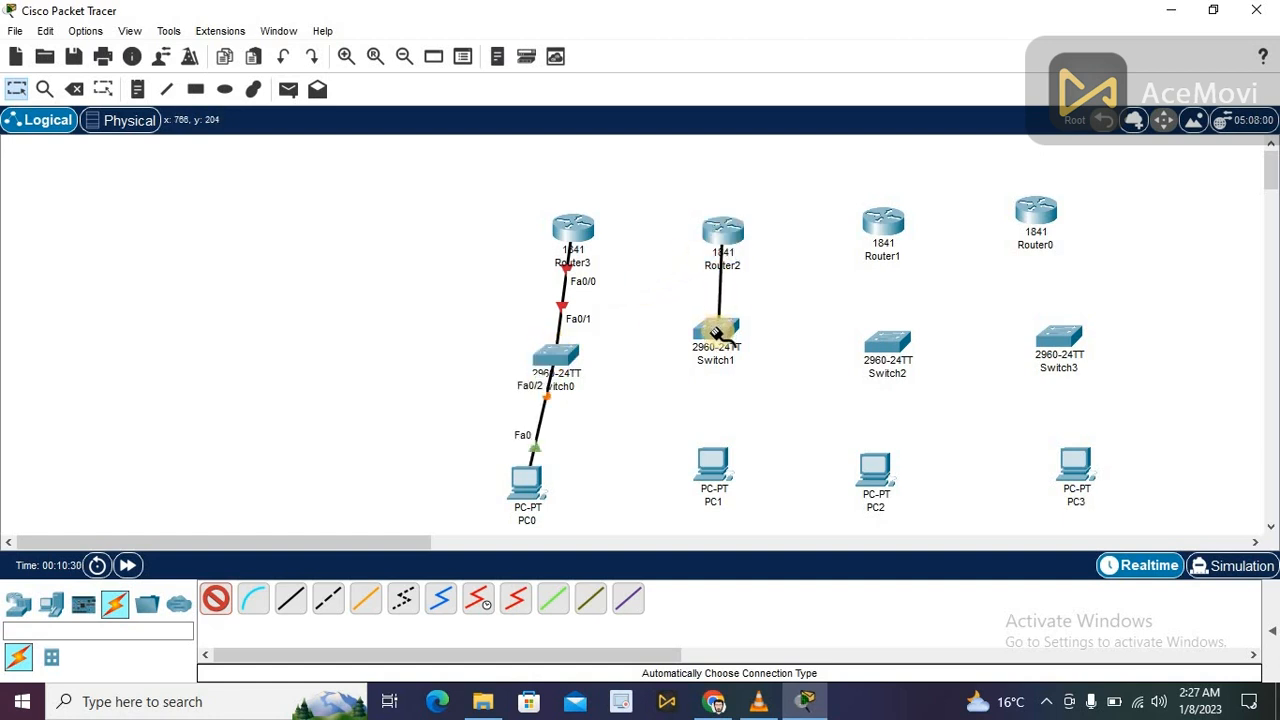
pyautogui.click(718, 335)
pyautogui.click(712, 464)
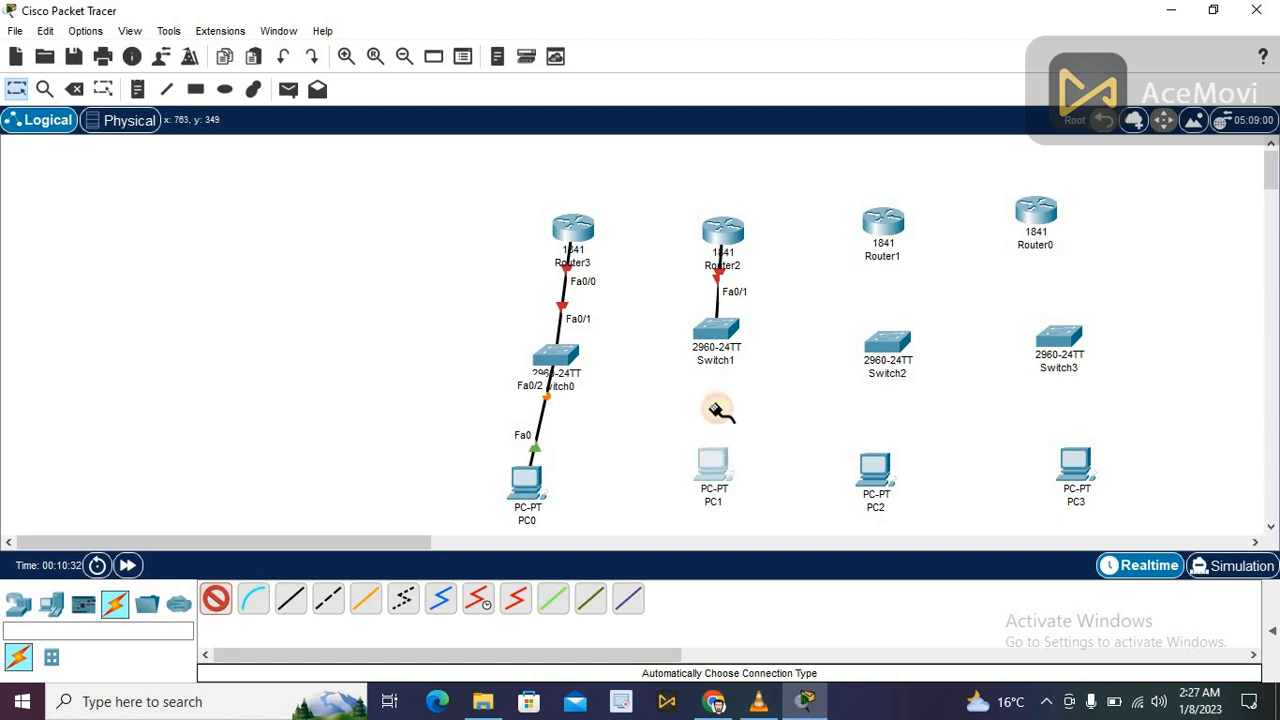
pyautogui.click(718, 330)
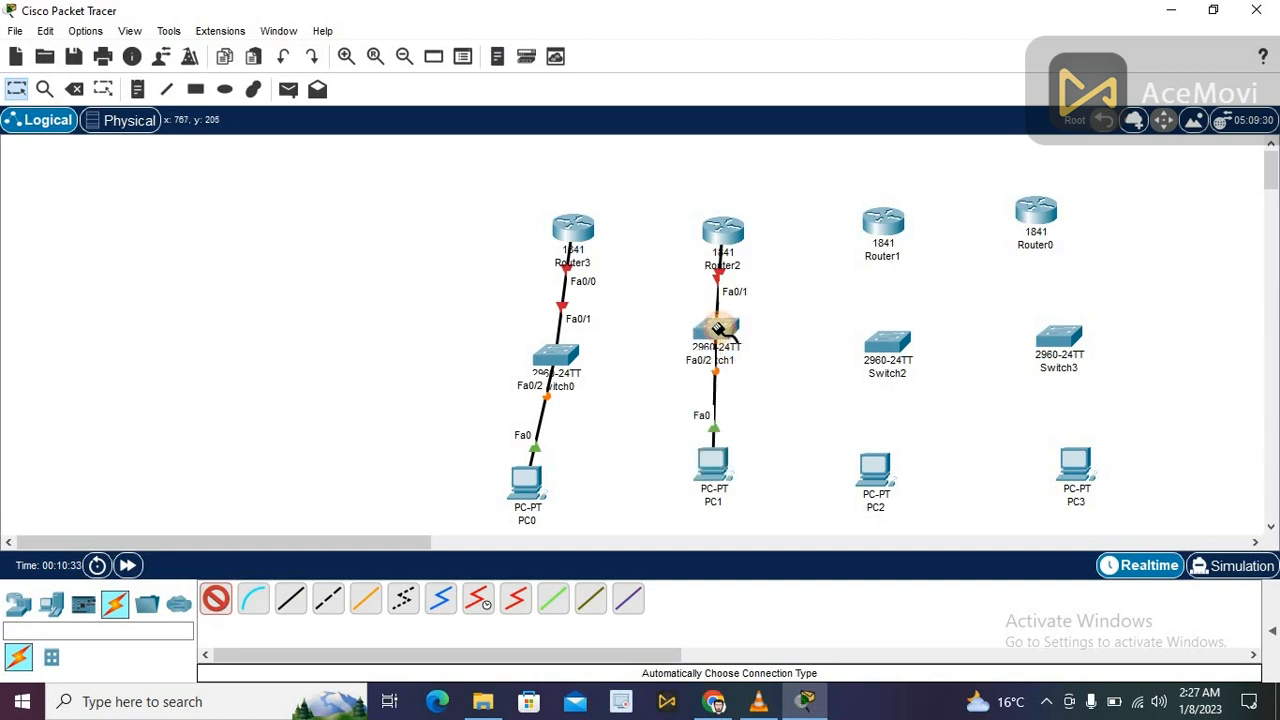
# - Connect Router1 to Switch2 and PC2 to Switch2 with automatic connections
pyautogui.click(888, 226)
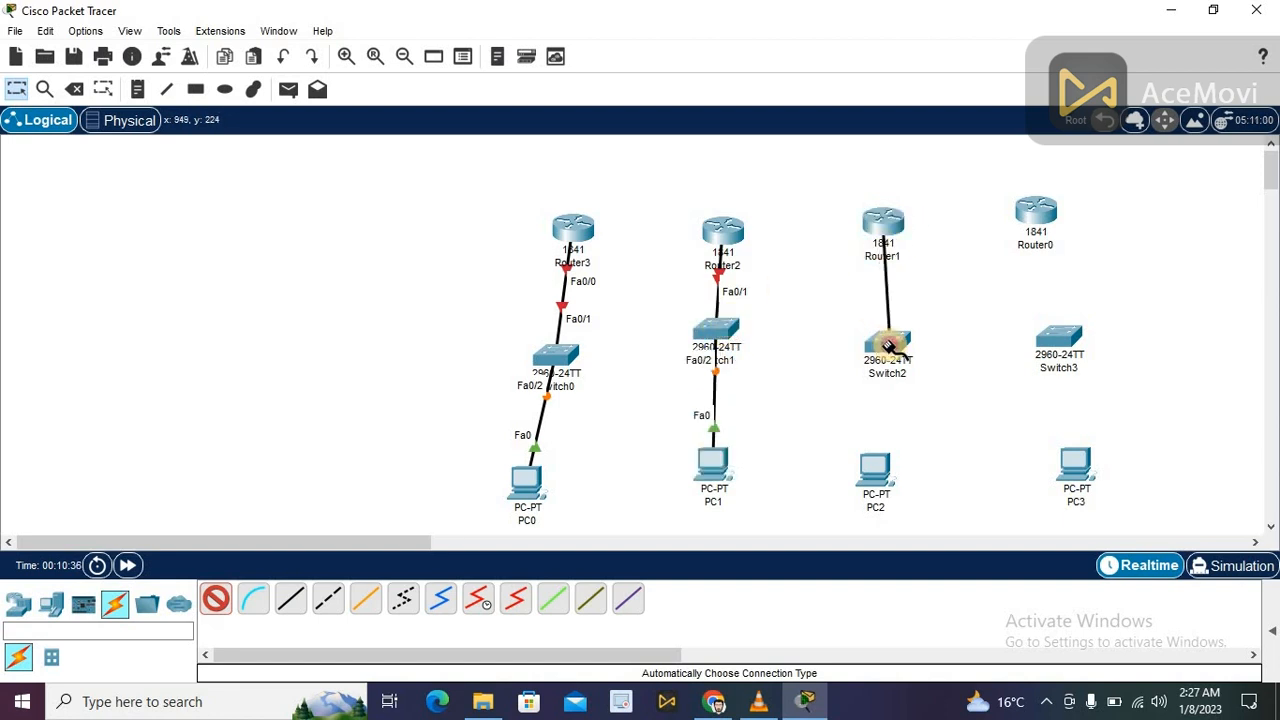
pyautogui.click(885, 345)
pyautogui.click(880, 472)
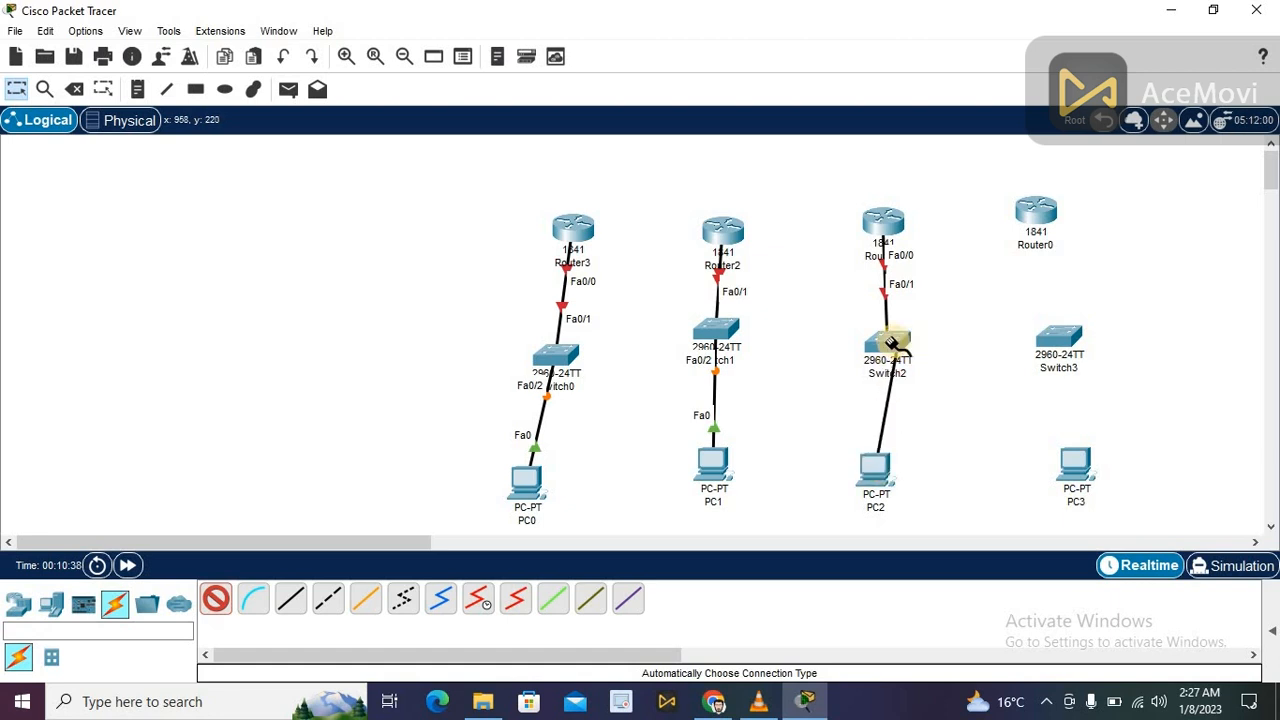
pyautogui.click(887, 342)
# - Connect Router0 to Switch3 and PC3 to Switch3 with automatic connections
pyautogui.click(1036, 212)
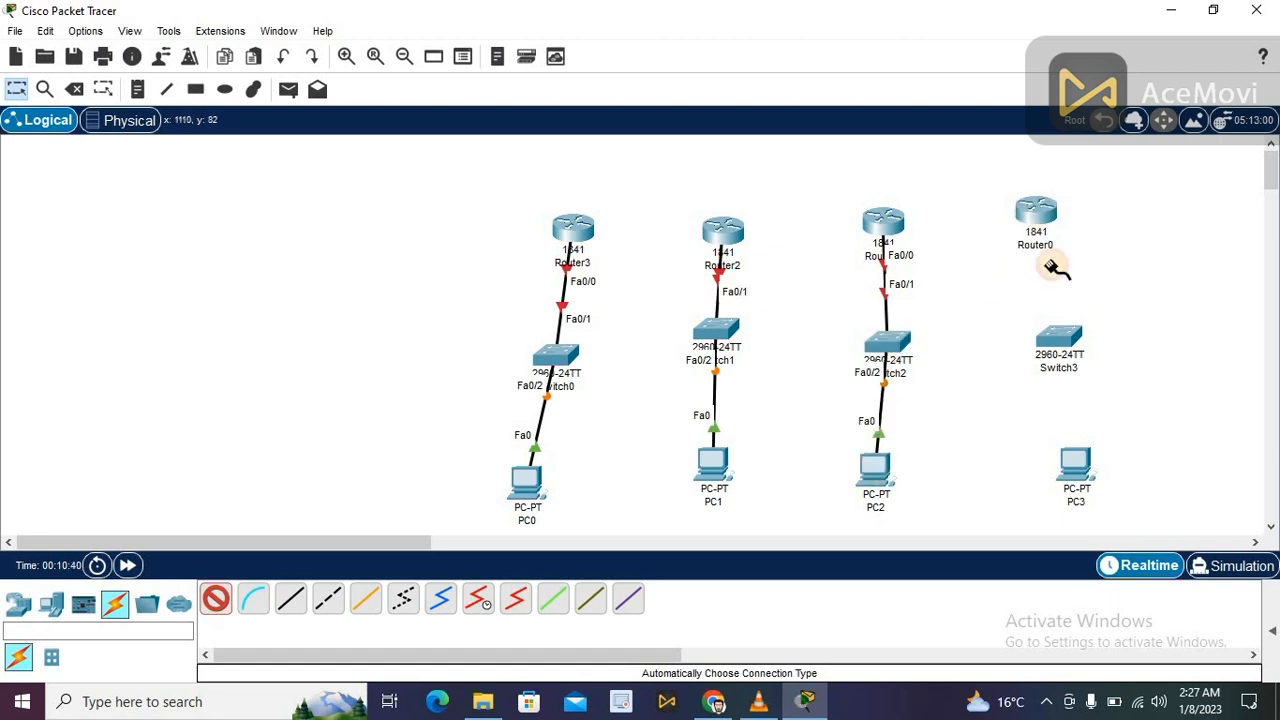
pyautogui.click(1056, 343)
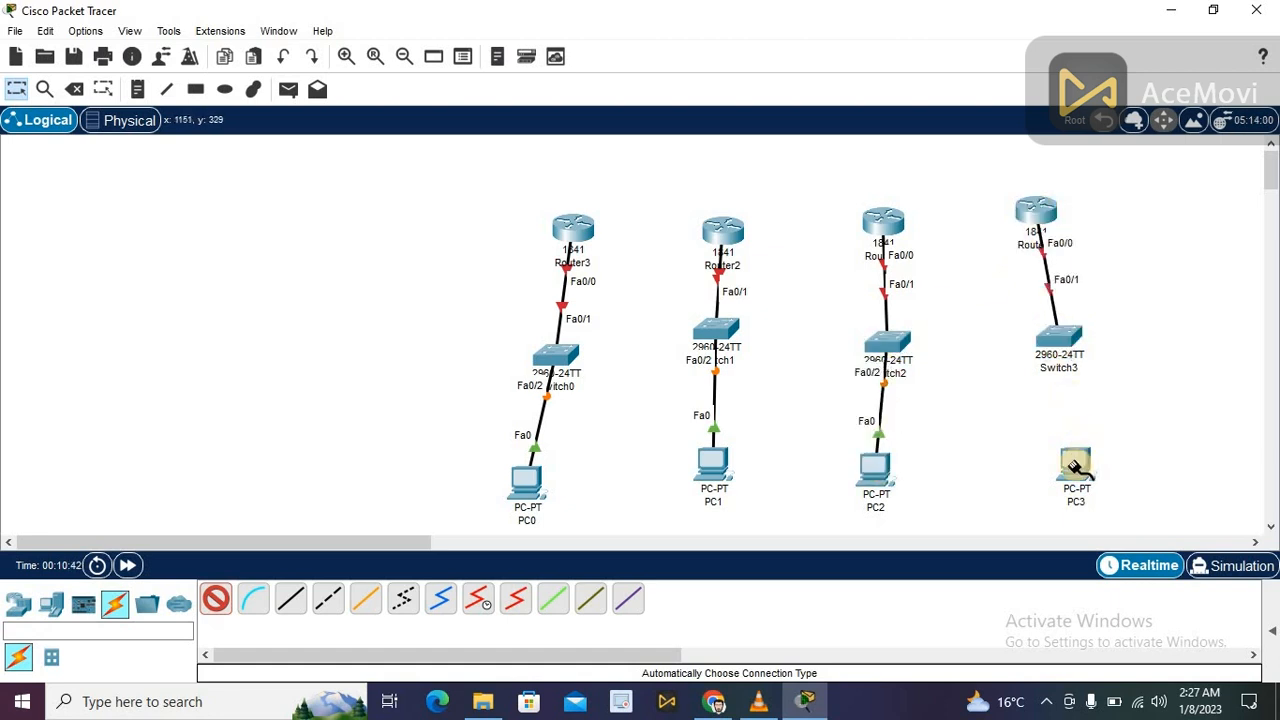
pyautogui.click(1075, 468)
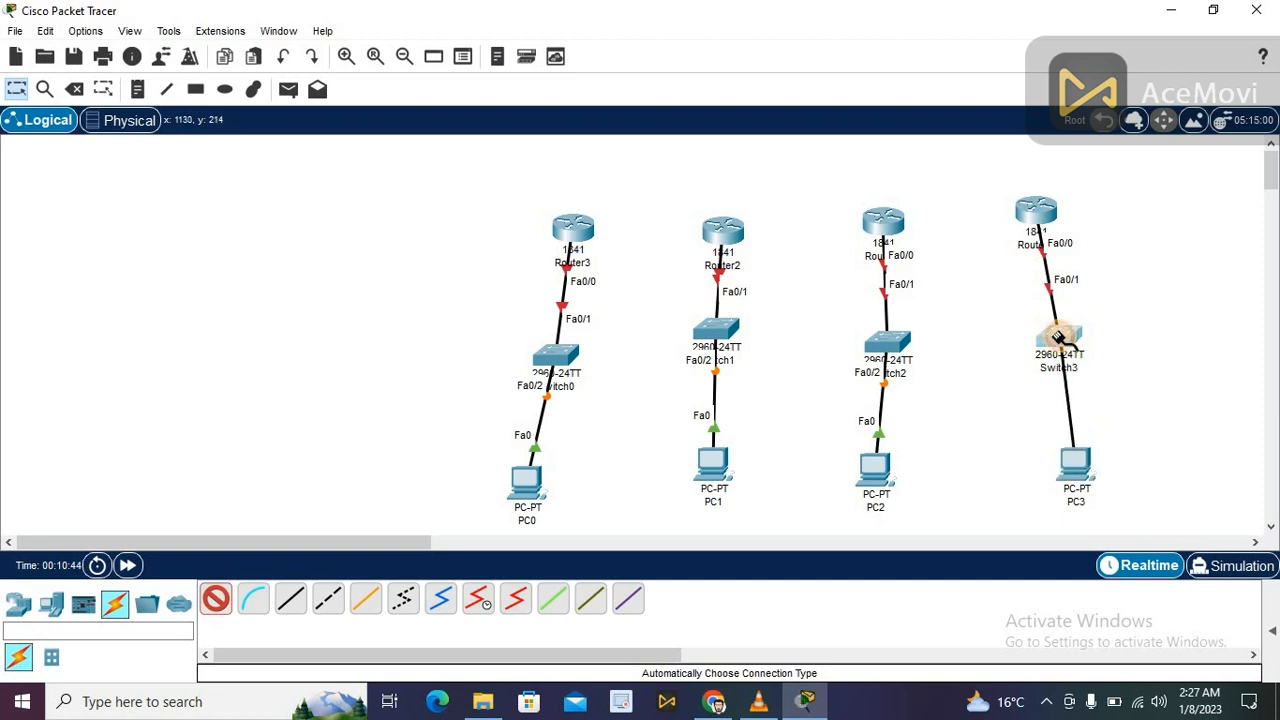
pyautogui.click(1058, 338)
# - Try to link Router0 to Router1 and Router2 to Router1 with automatic connections
pyautogui.click(1043, 208)
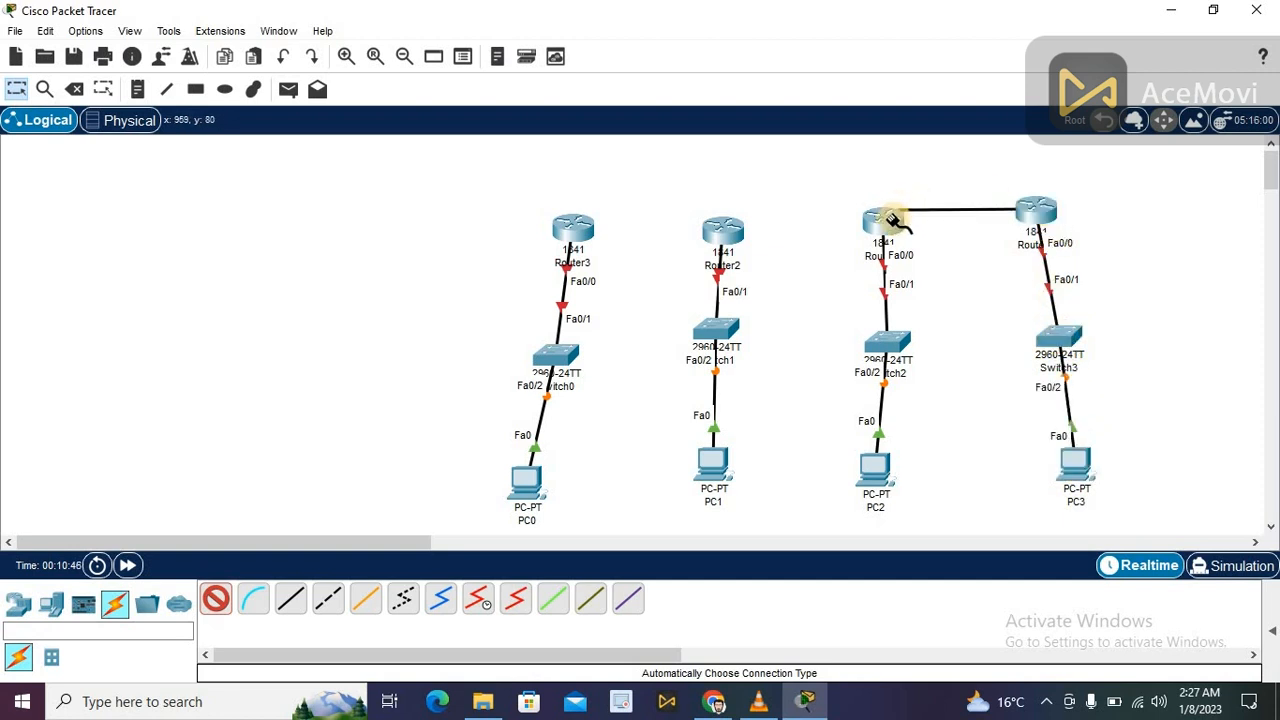
pyautogui.click(885, 217)
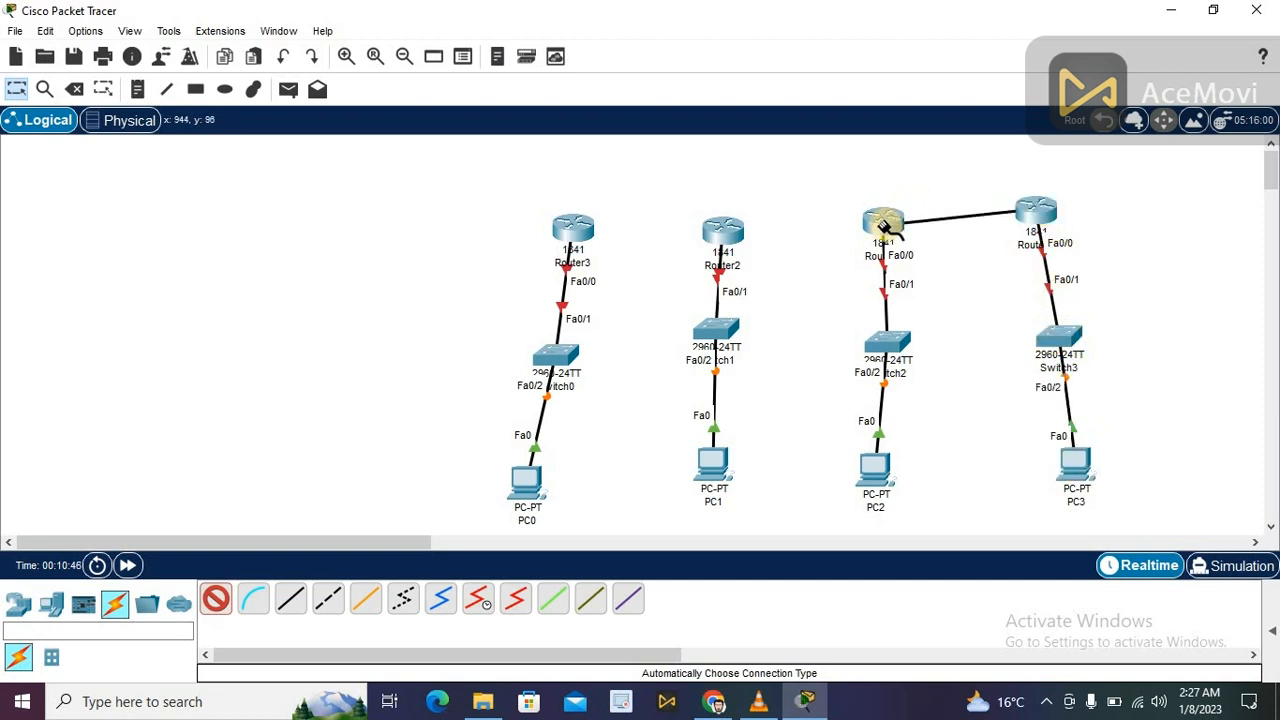
pyautogui.click(724, 229)
pyautogui.click(883, 217)
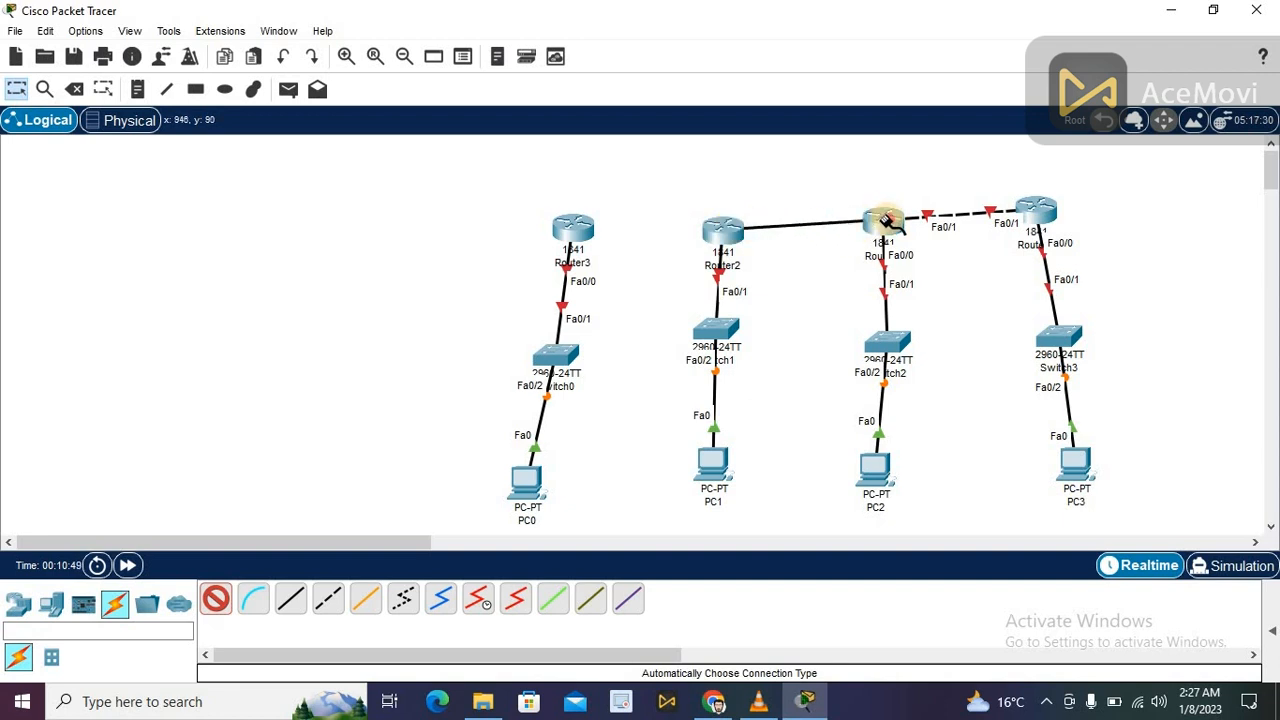
pyautogui.click(706, 224)
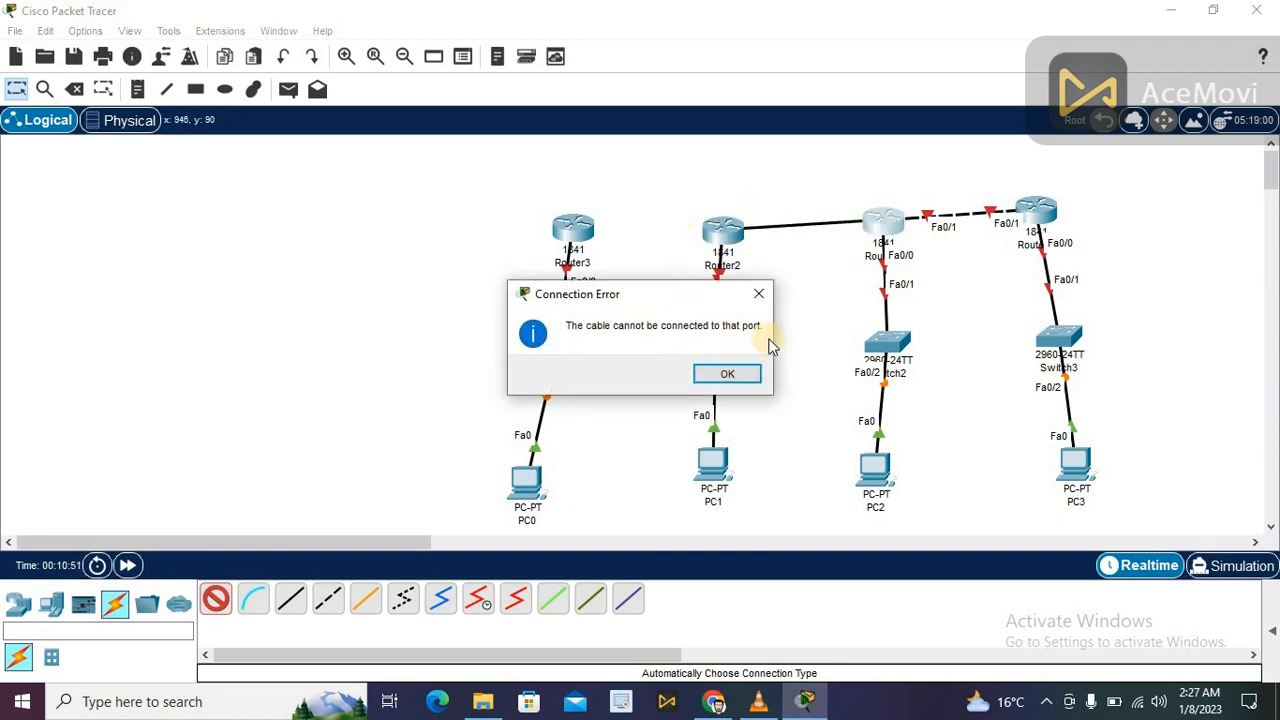
pyautogui.click(727, 376)
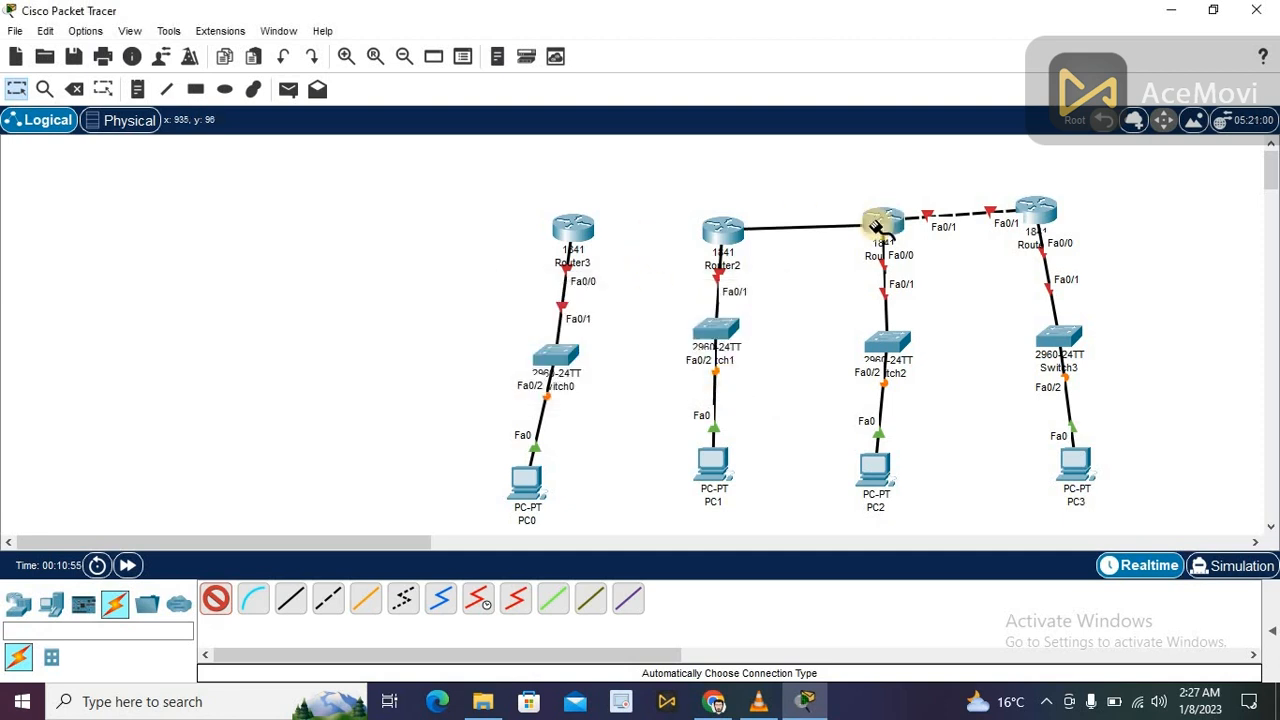
pyautogui.click(17, 93)
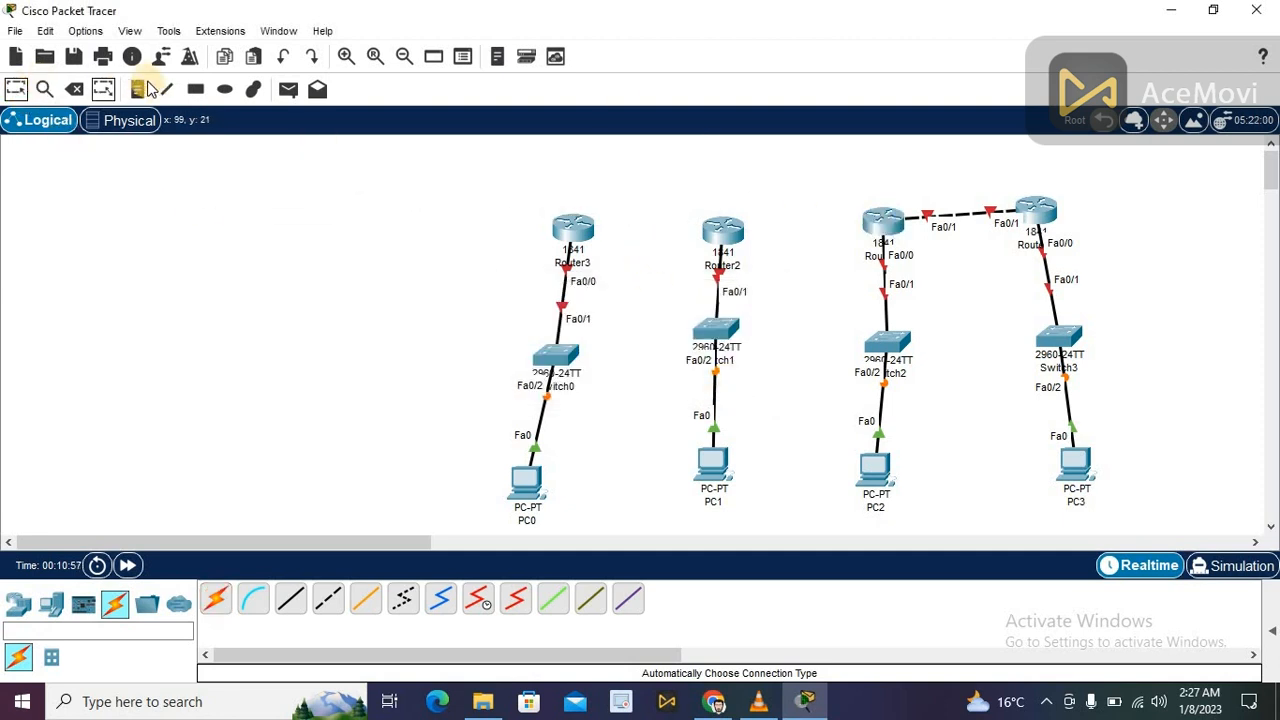
# - Delete the cable between Router1 and Router0
pyautogui.click(76, 89)
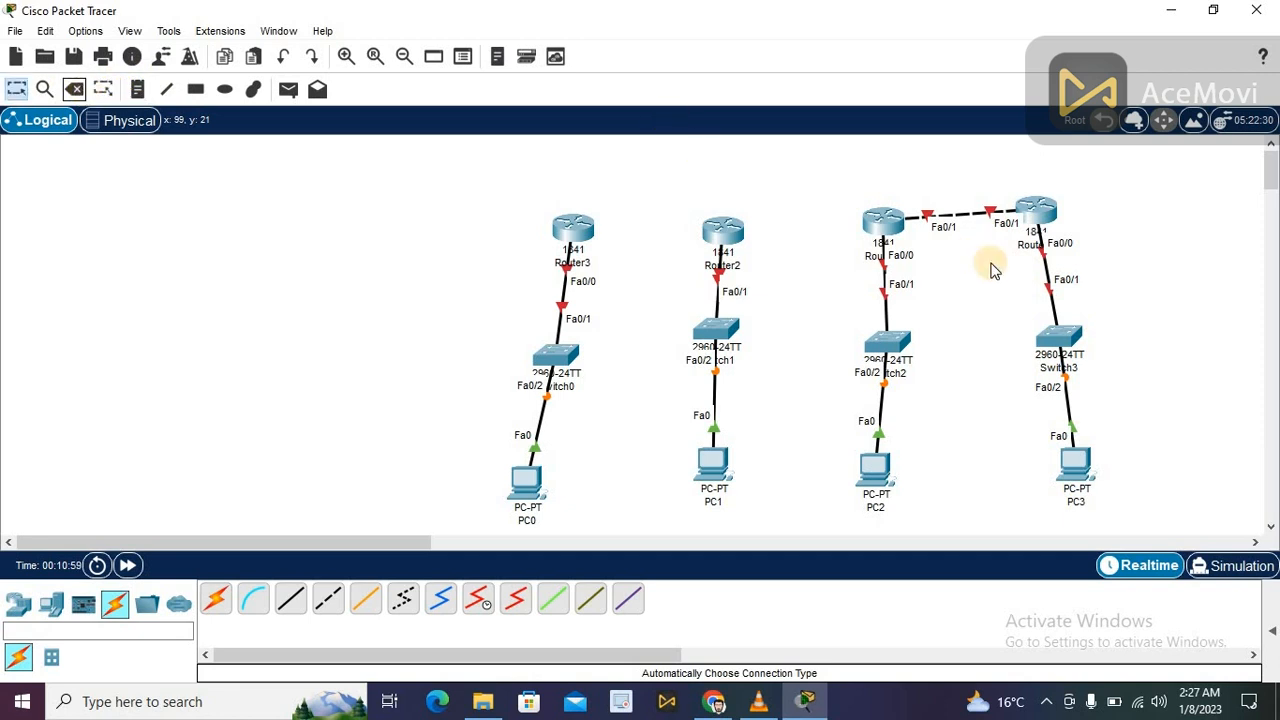
pyautogui.click(958, 213)
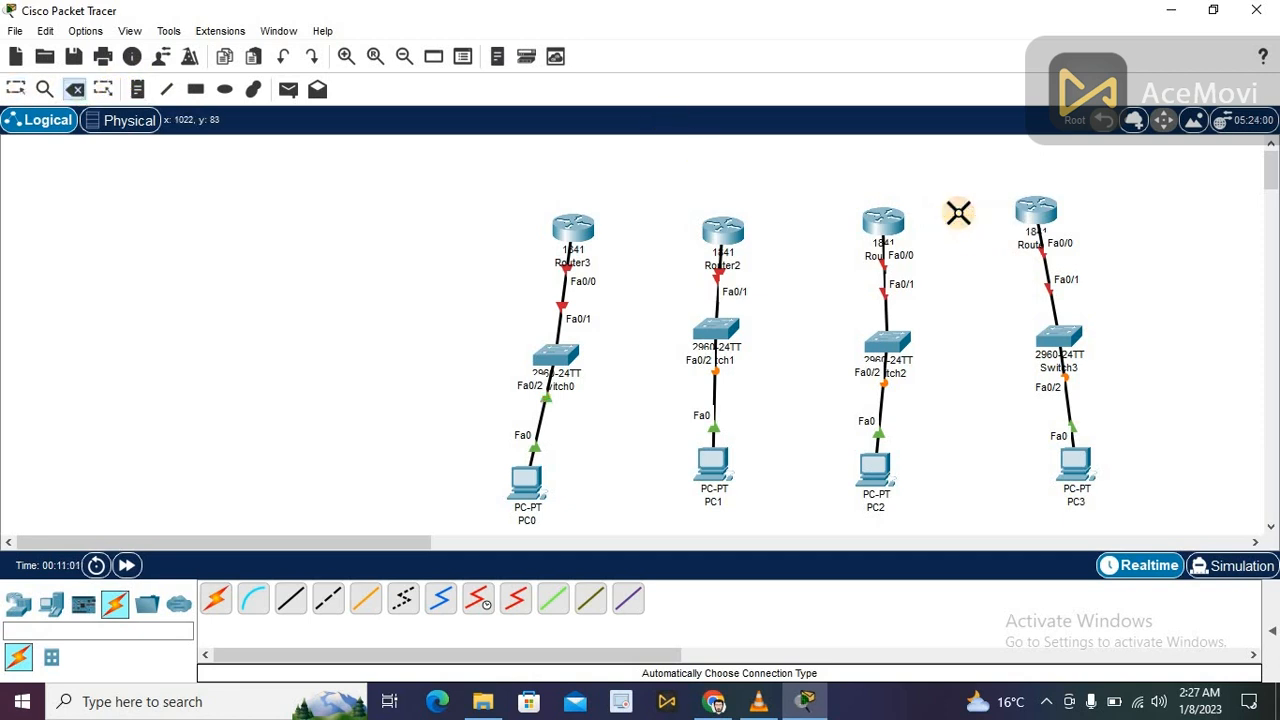
pyautogui.click(22, 90)
# - Move Router3 and Router0 slightly outward to widen the spacing of the router row
pyautogui.click(579, 227)
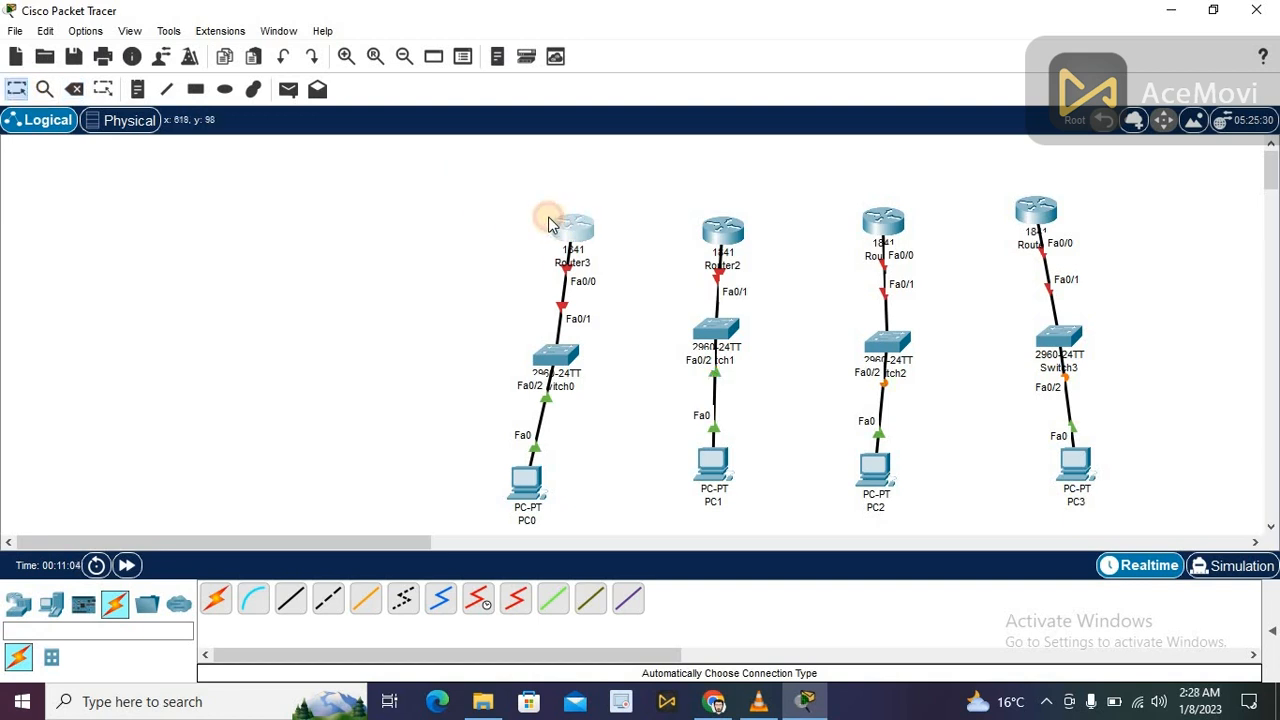
pyautogui.moveTo(548, 222); pyautogui.dragTo(514, 212)
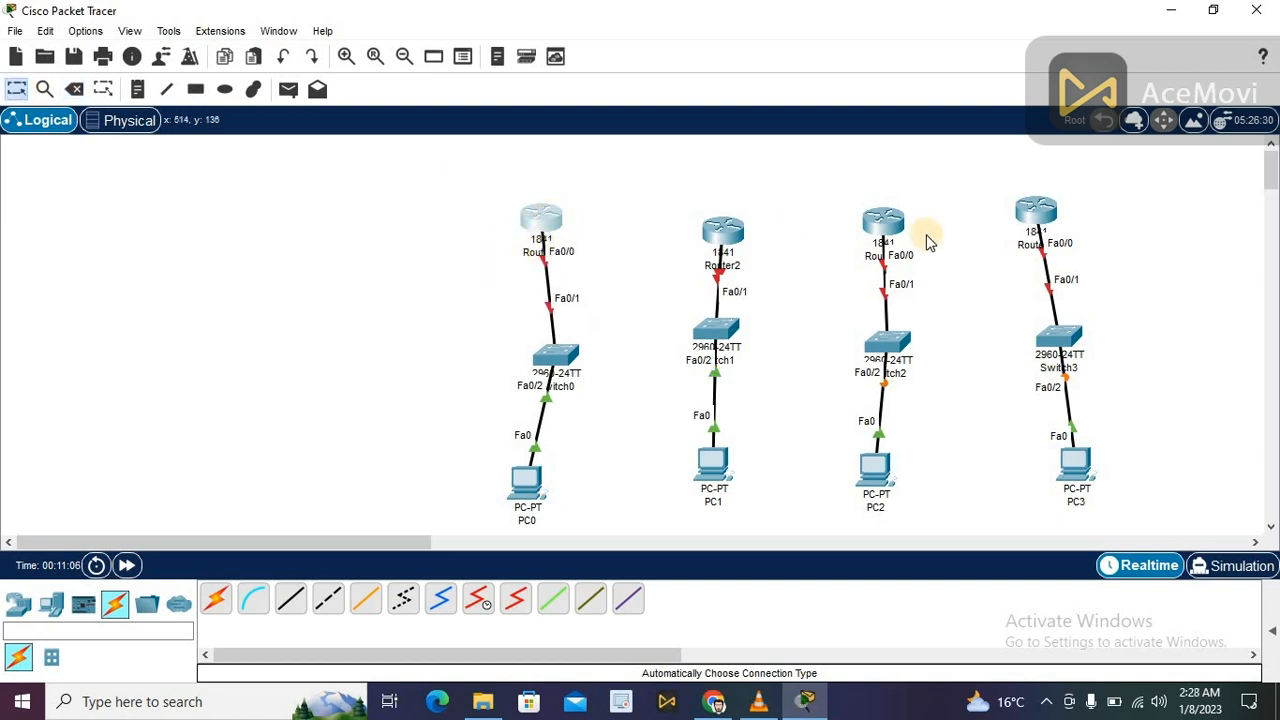
pyautogui.click(1037, 210)
pyautogui.moveTo(1037, 204); pyautogui.dragTo(1060, 204)
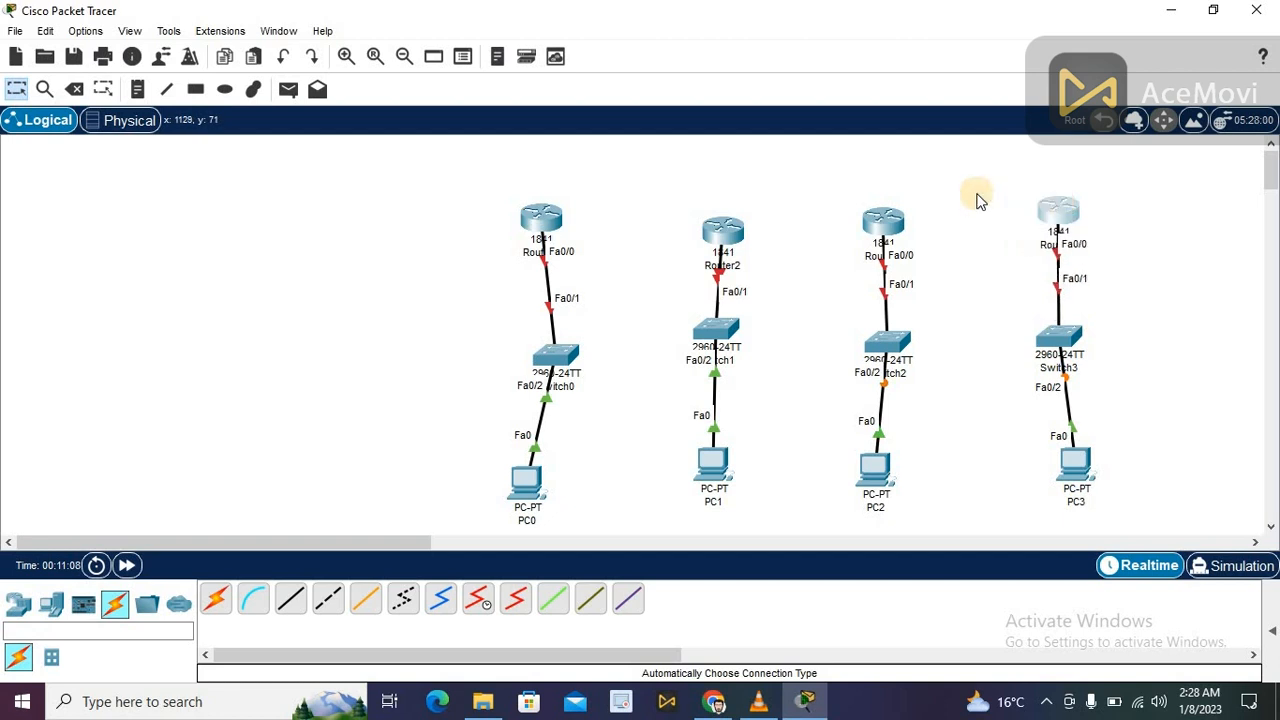
pyautogui.click(963, 192)
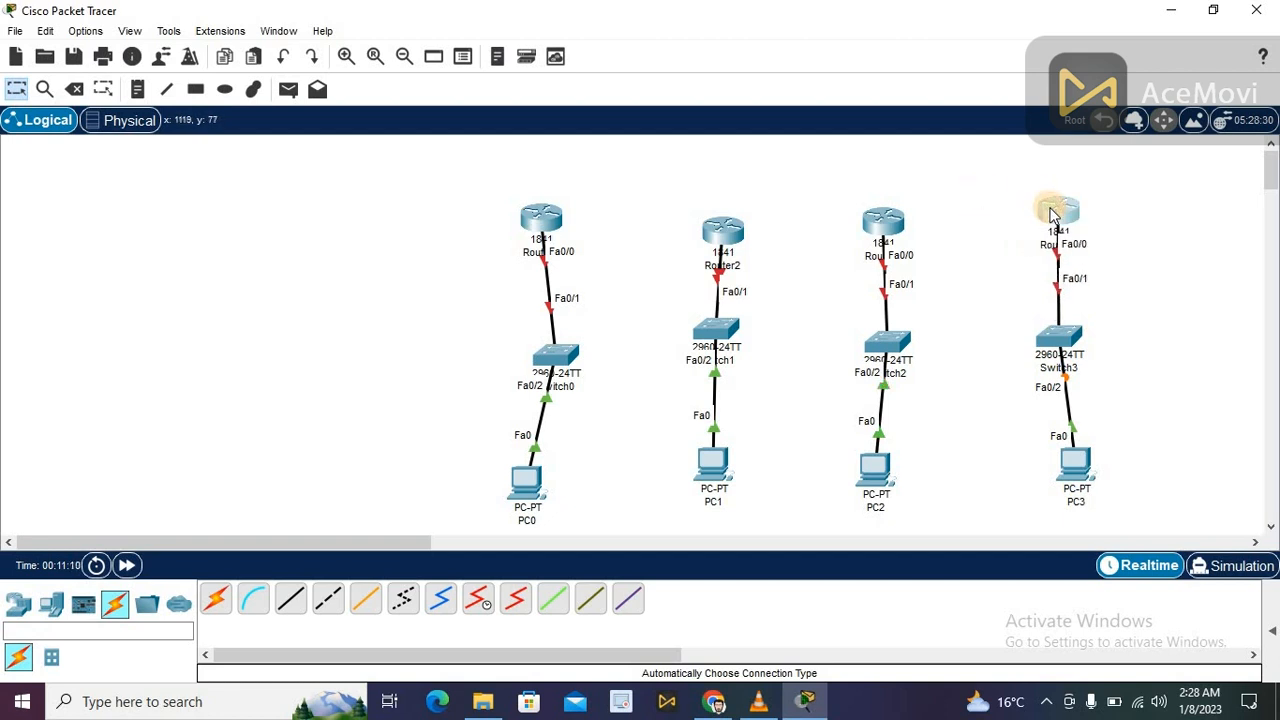
# - Install a WIC-1T serial module in Router0 while it is powered off, and switch the router back on
pyautogui.click(1050, 213)
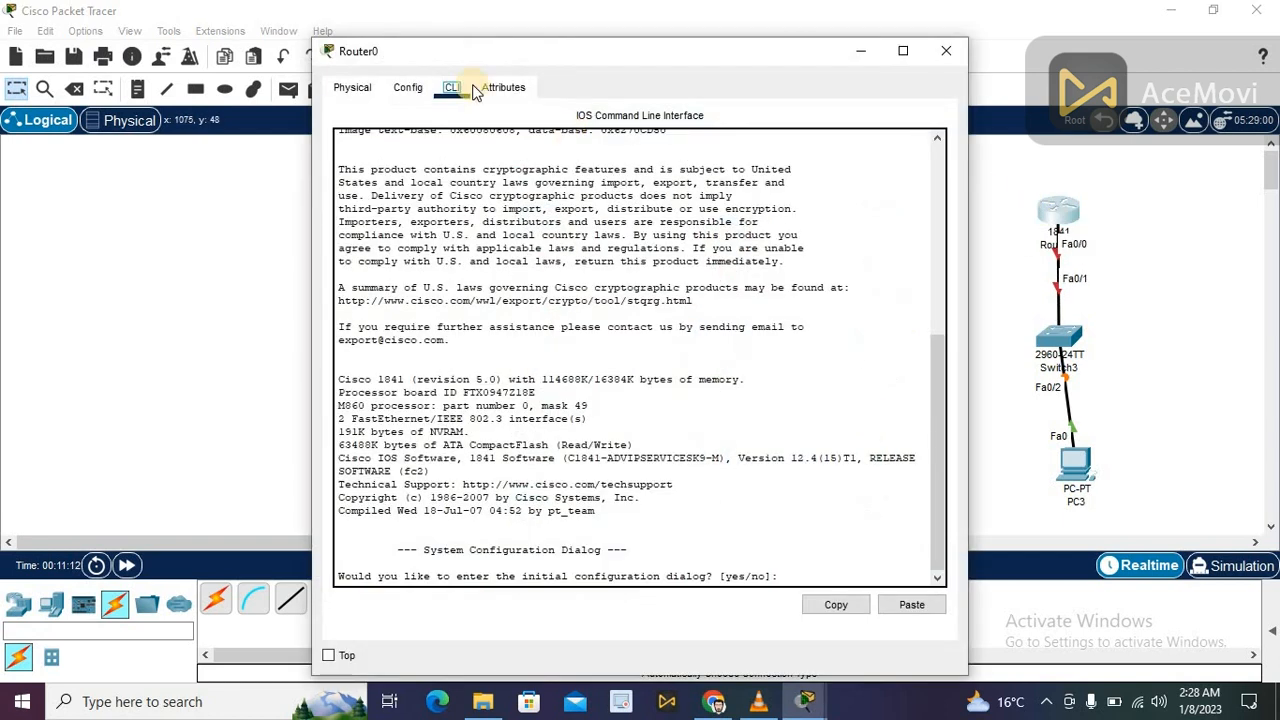
pyautogui.click(405, 90)
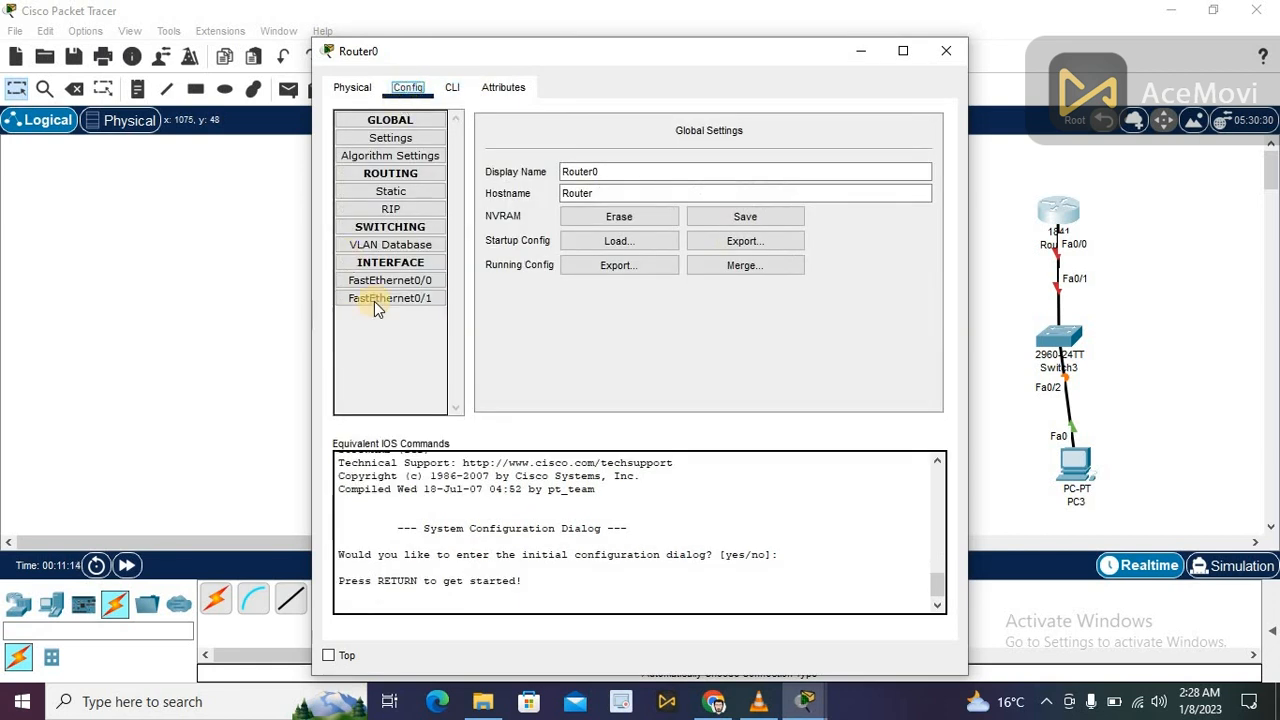
pyautogui.click(360, 88)
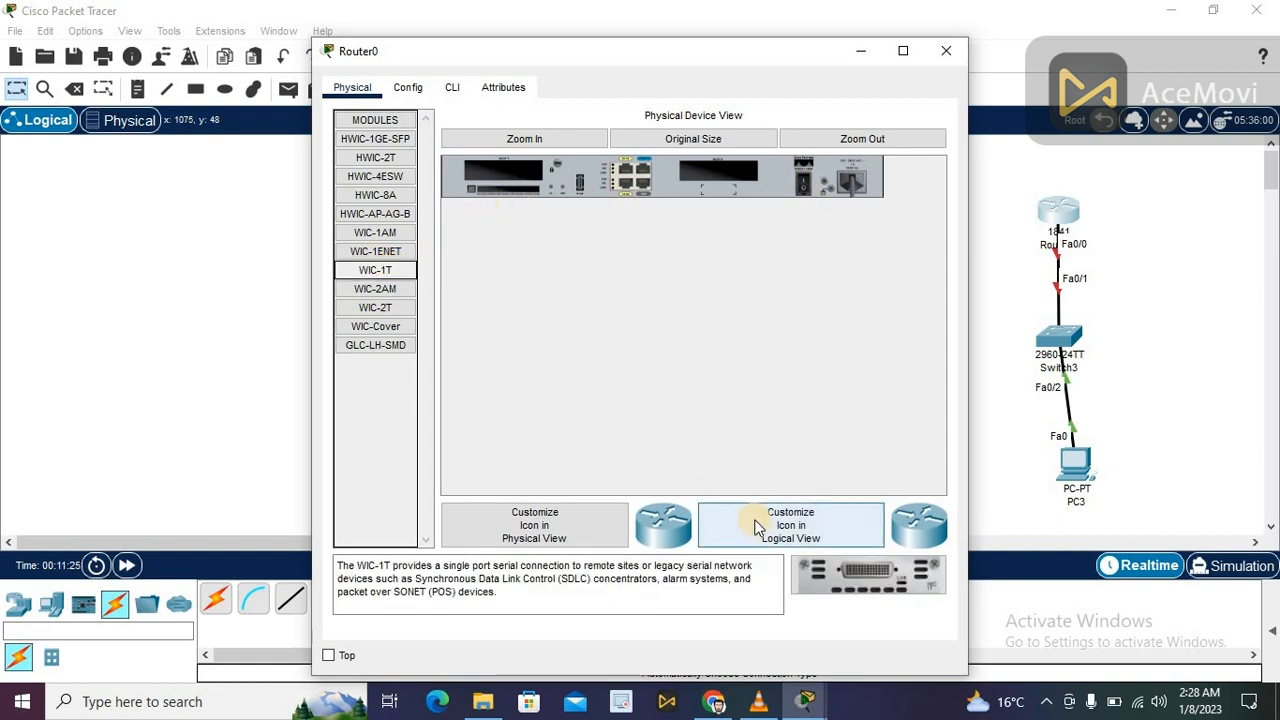
pyautogui.moveTo(859, 582); pyautogui.dragTo(720, 176)
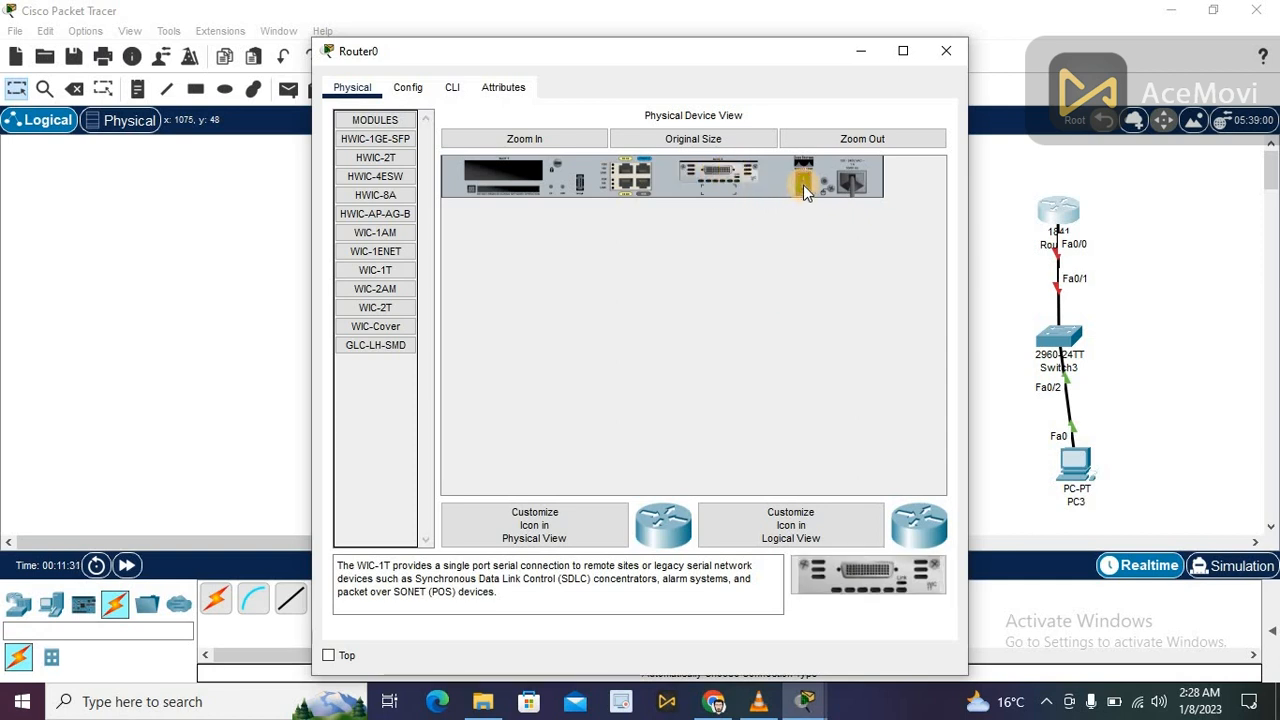
pyautogui.click(410, 88)
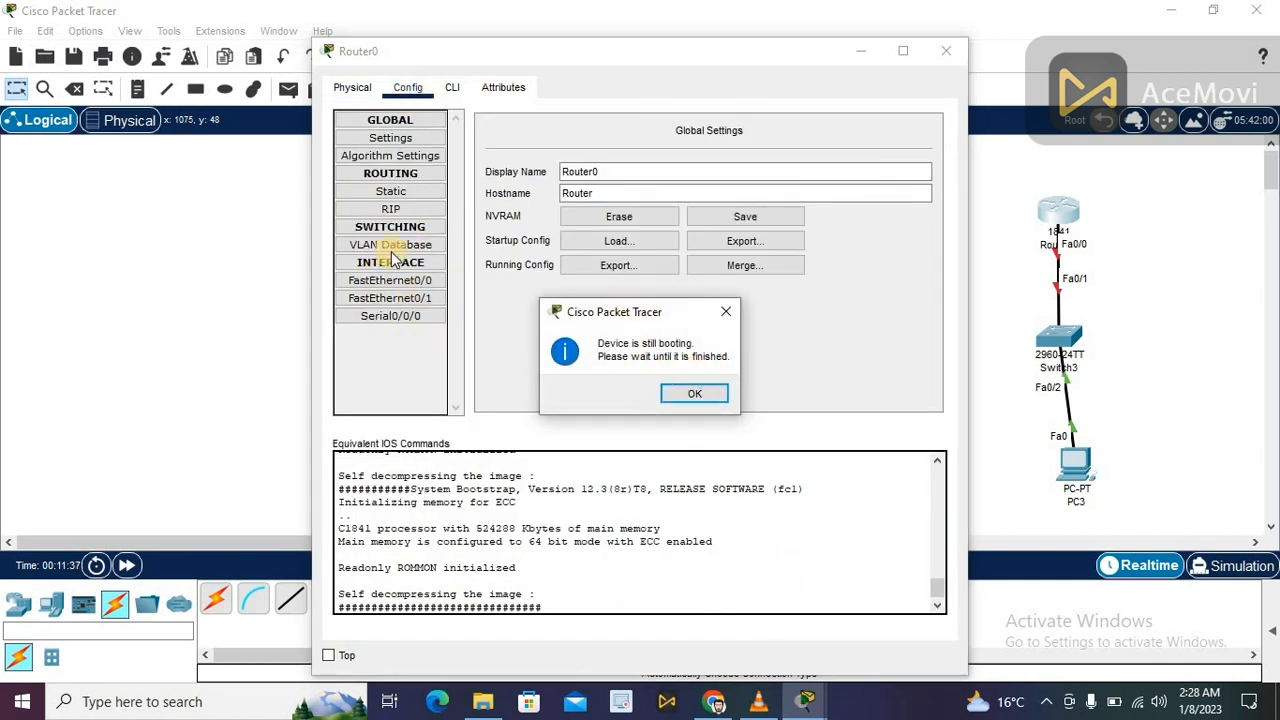
pyautogui.click(697, 395)
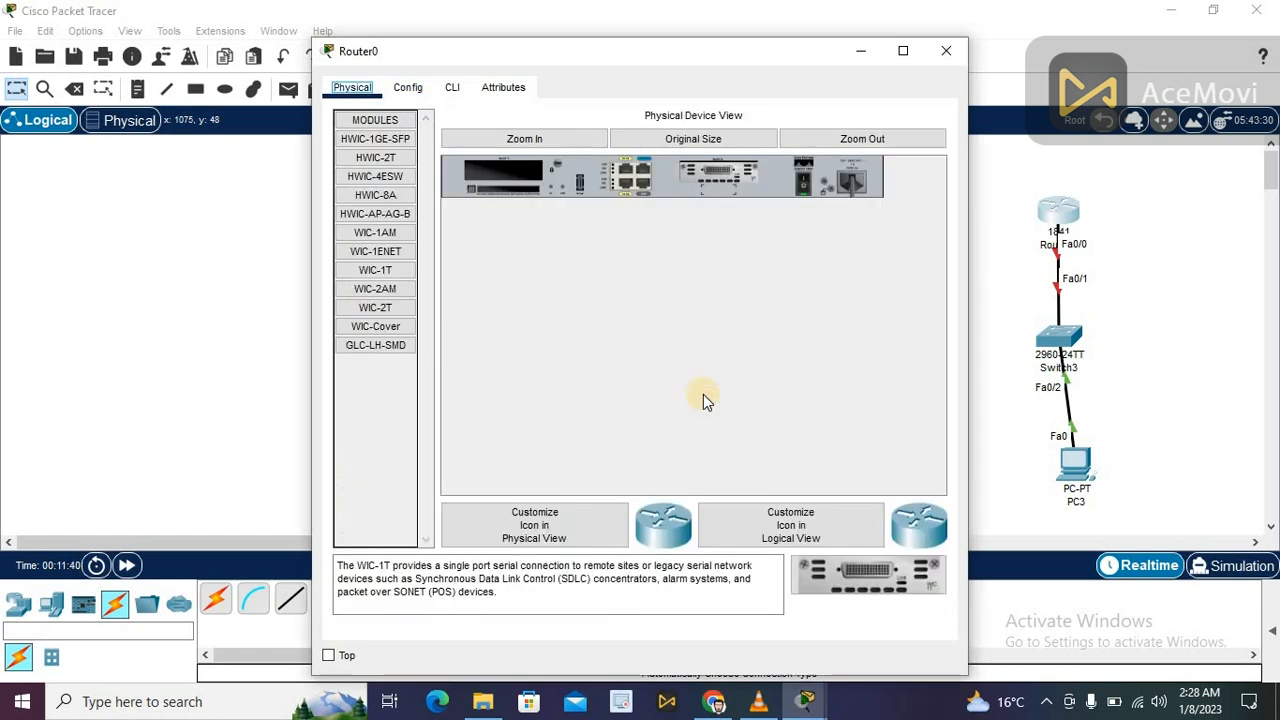
pyautogui.click(947, 51)
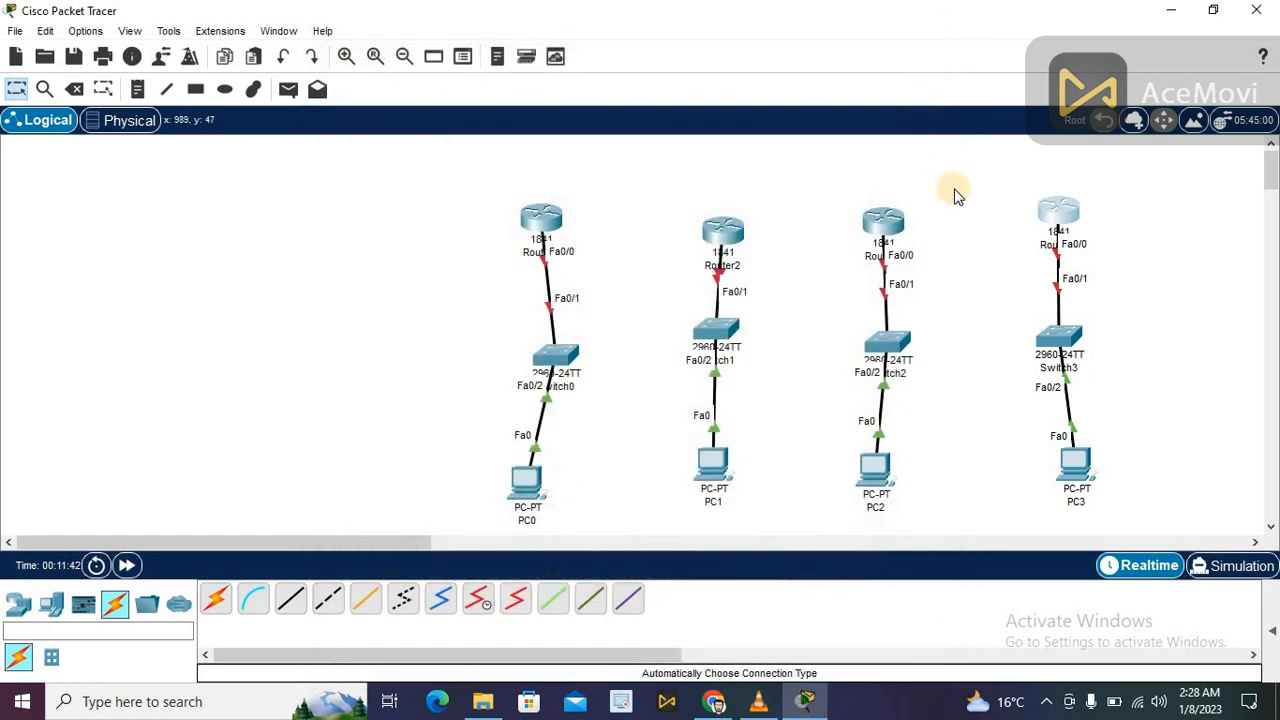
# - Fit Router1 with a WIC-1T module in the same slot while its power is off, and restore the power
pyautogui.click(885, 220)
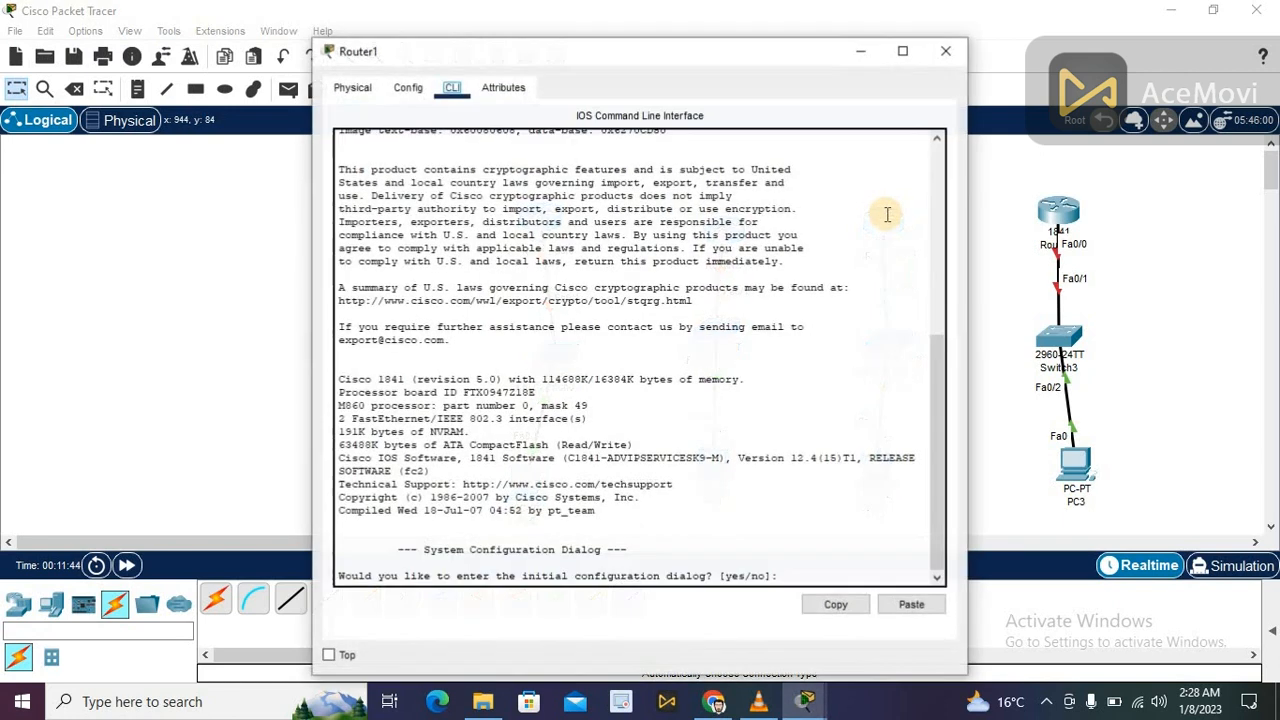
pyautogui.click(355, 88)
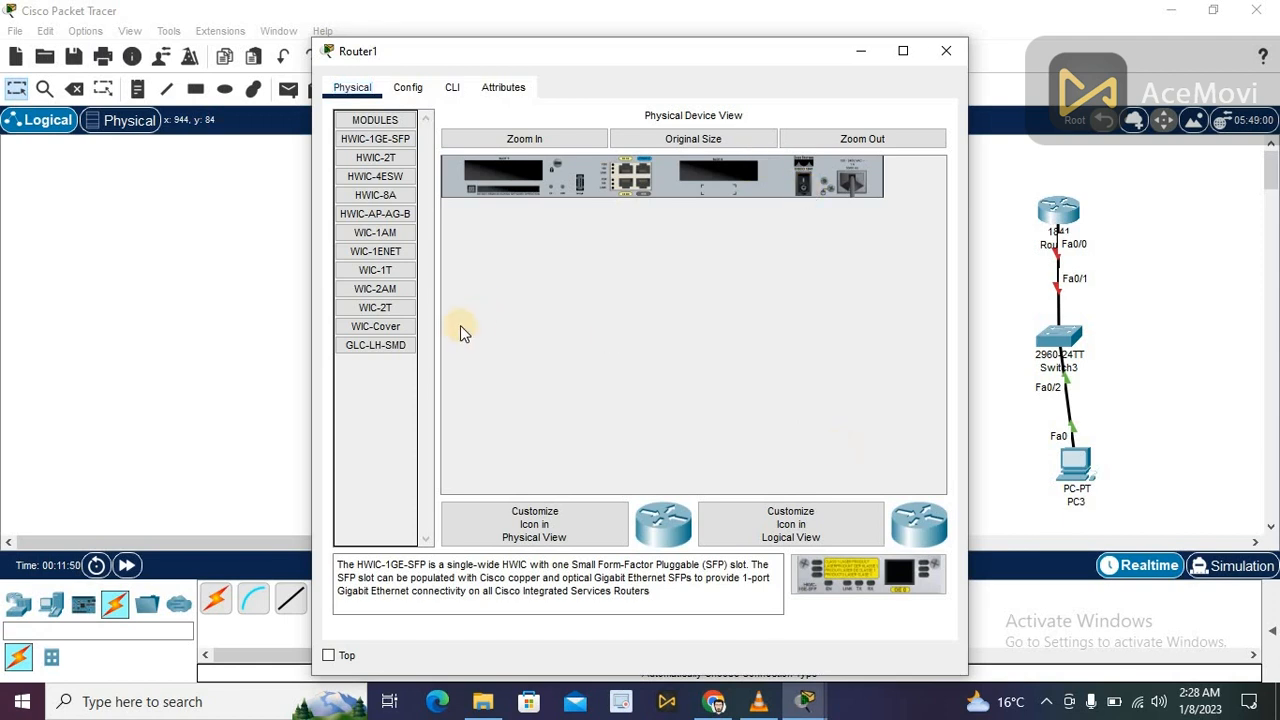
pyautogui.click(377, 271)
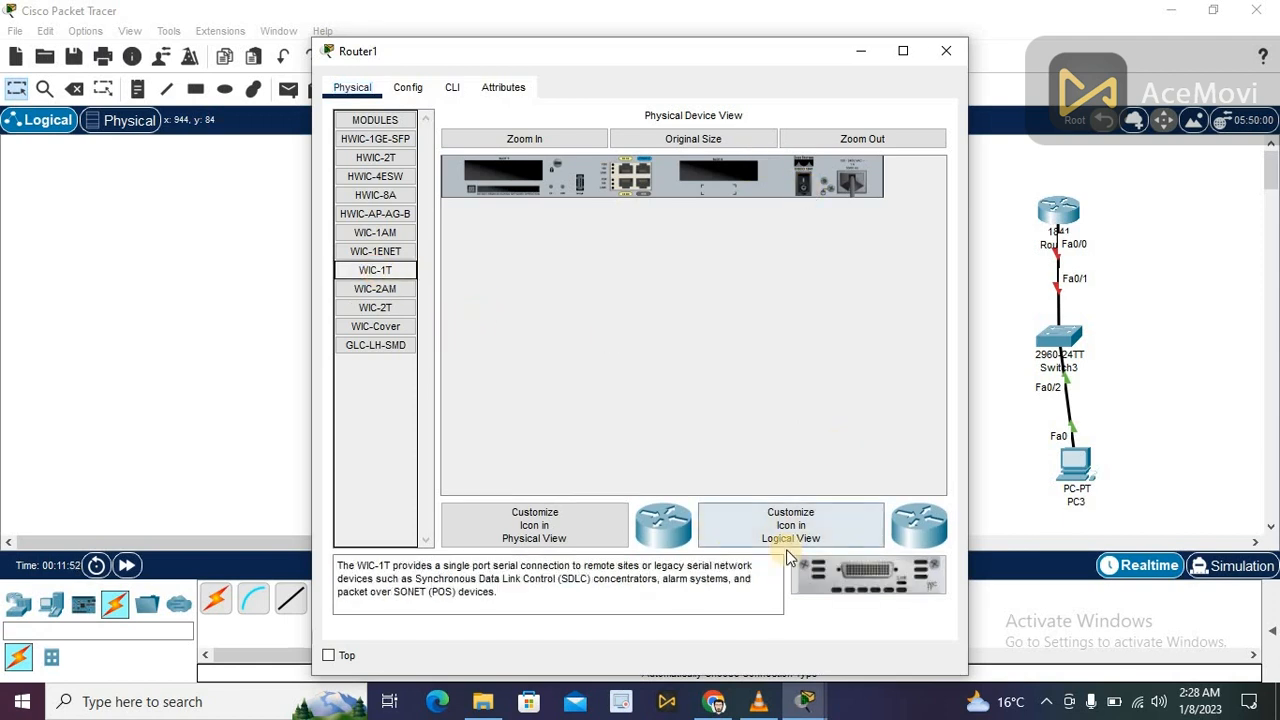
pyautogui.moveTo(875, 577); pyautogui.dragTo(716, 182)
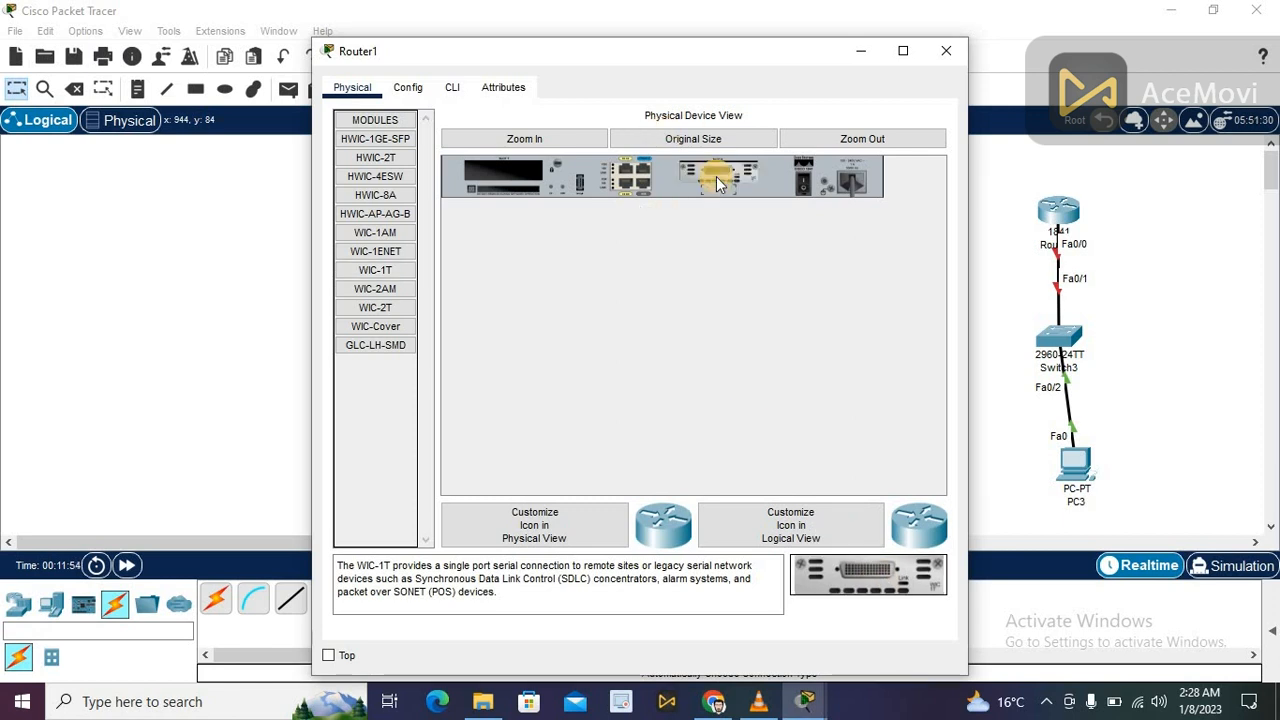
pyautogui.click(804, 183)
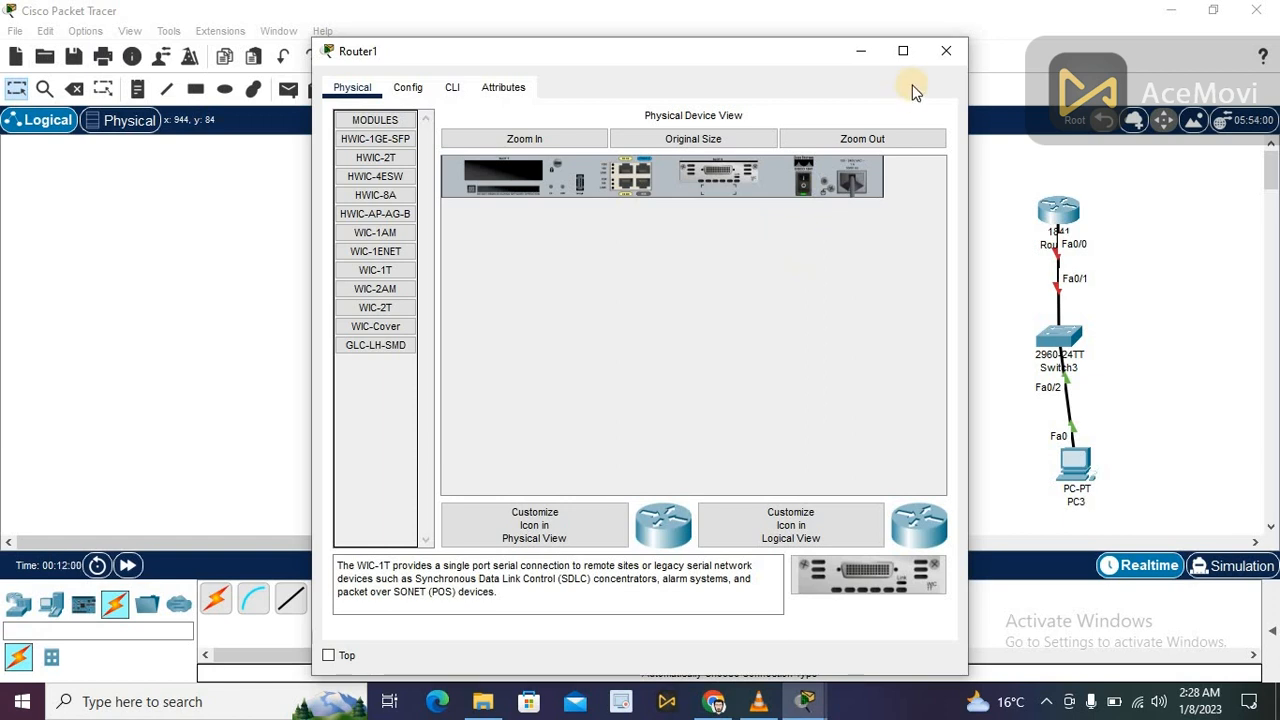
pyautogui.click(946, 50)
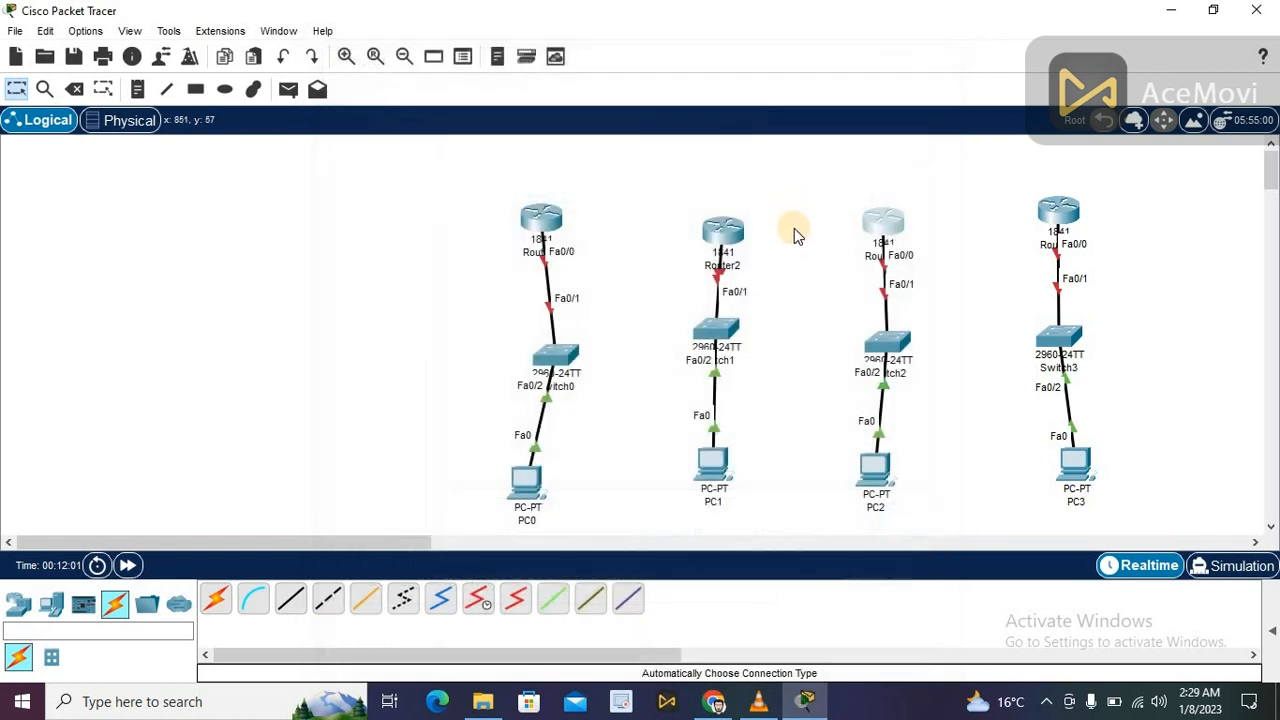
# - Power off Router2, insert a WIC-1T serial module in its empty slot, and power it on again
pyautogui.doubleClick(731, 234)
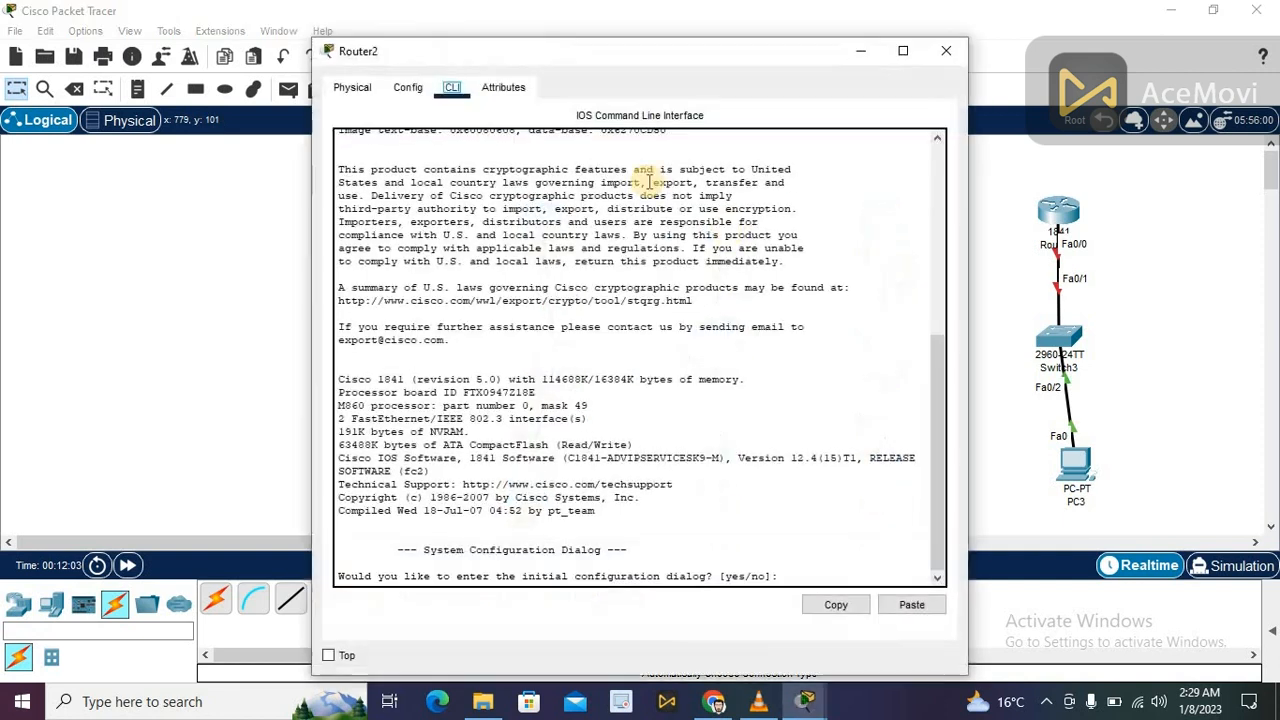
pyautogui.click(408, 88)
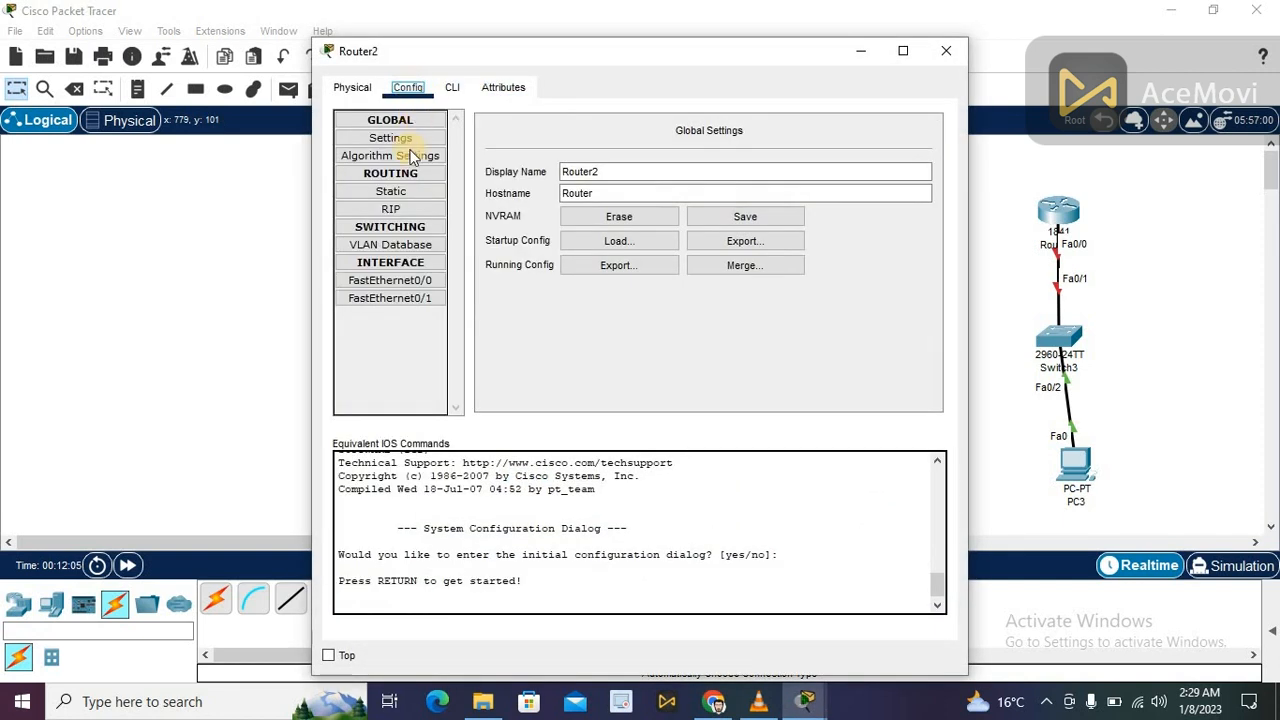
pyautogui.click(352, 88)
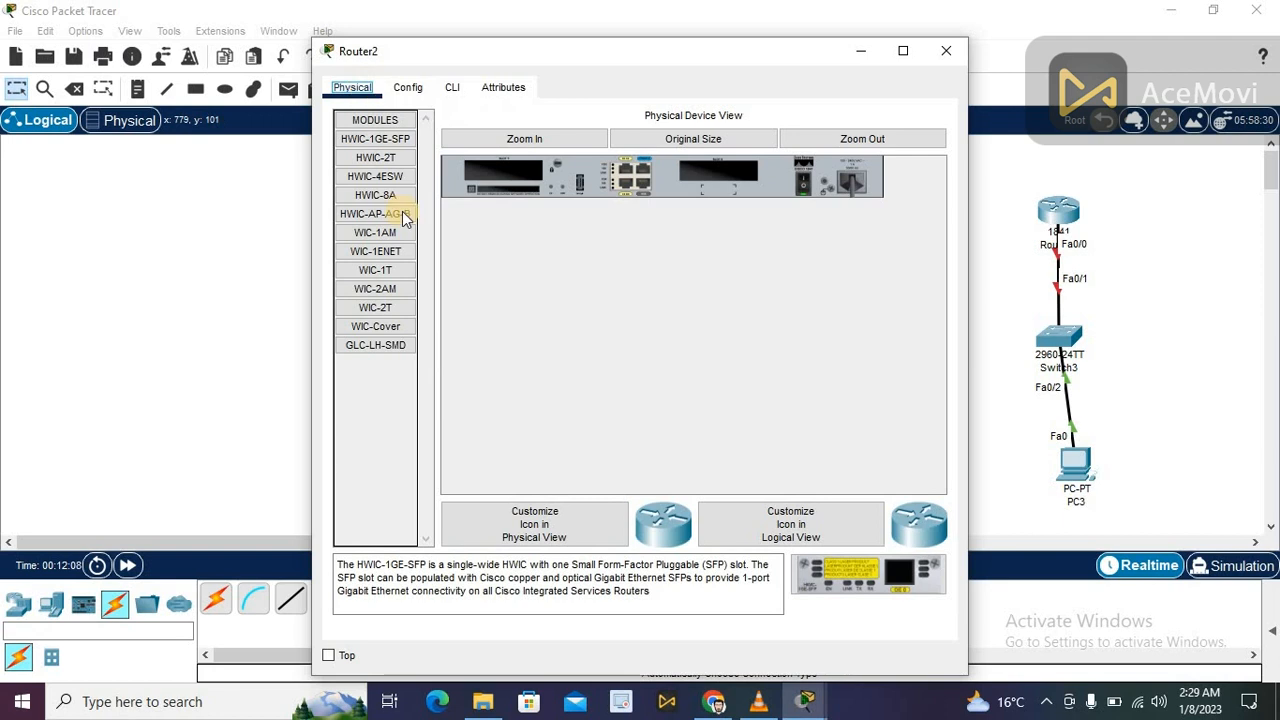
pyautogui.click(805, 190)
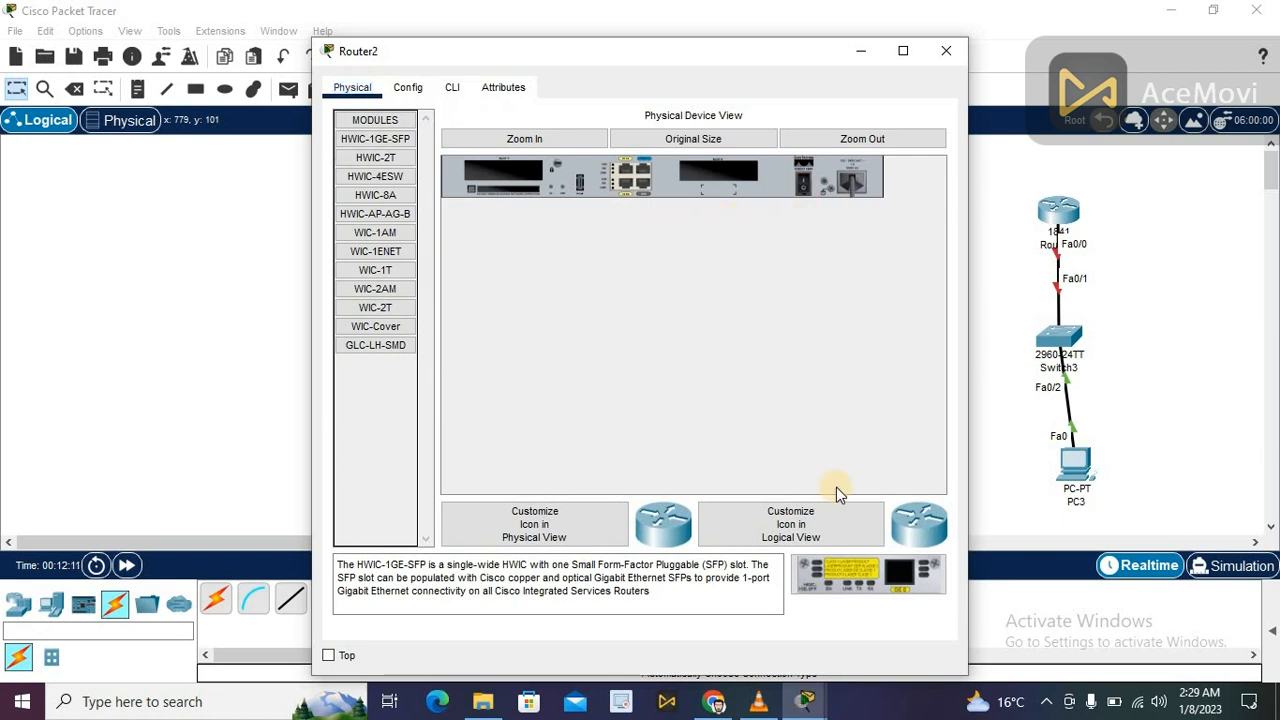
pyautogui.click(400, 271)
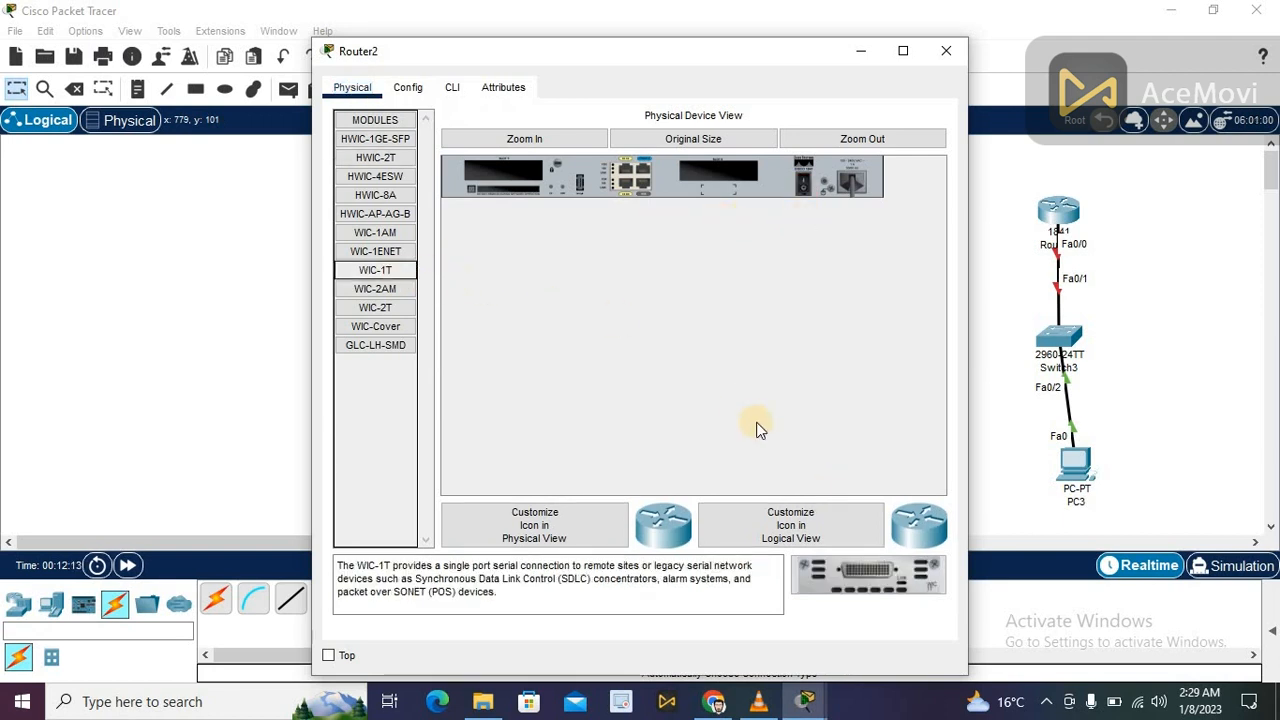
pyautogui.moveTo(850, 565); pyautogui.dragTo(724, 180)
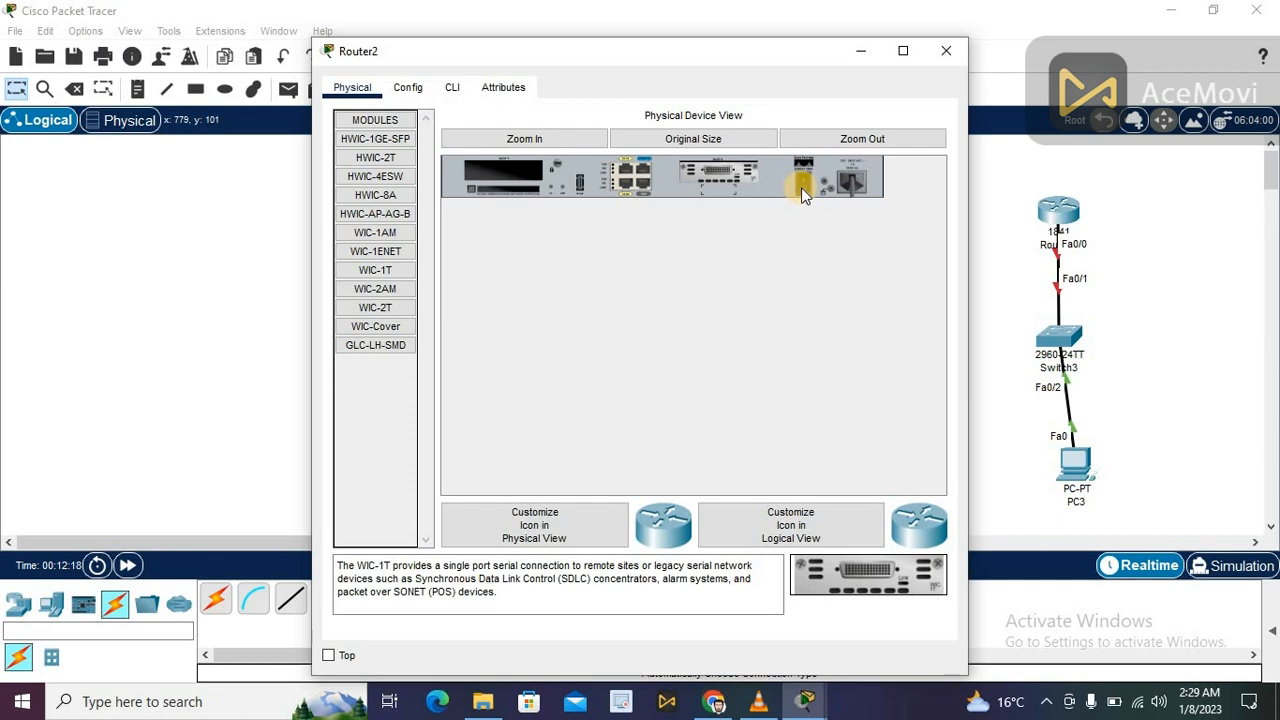
pyautogui.click(946, 56)
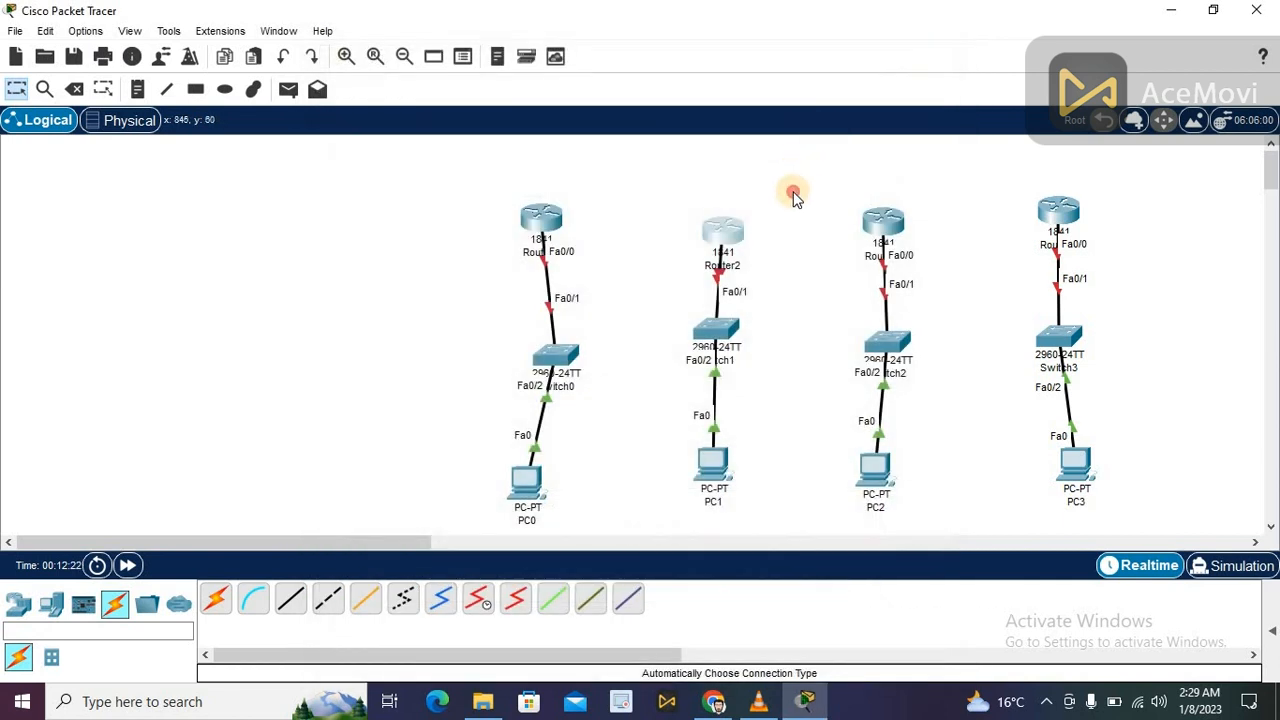
# - Move Router3, Switch0 and PC0 farther away from the other devices, aligned in one vertical column
pyautogui.moveTo(545, 220); pyautogui.dragTo(327, 211)
pyautogui.moveTo(545, 370); pyautogui.dragTo(327, 362)
pyautogui.click(521, 487)
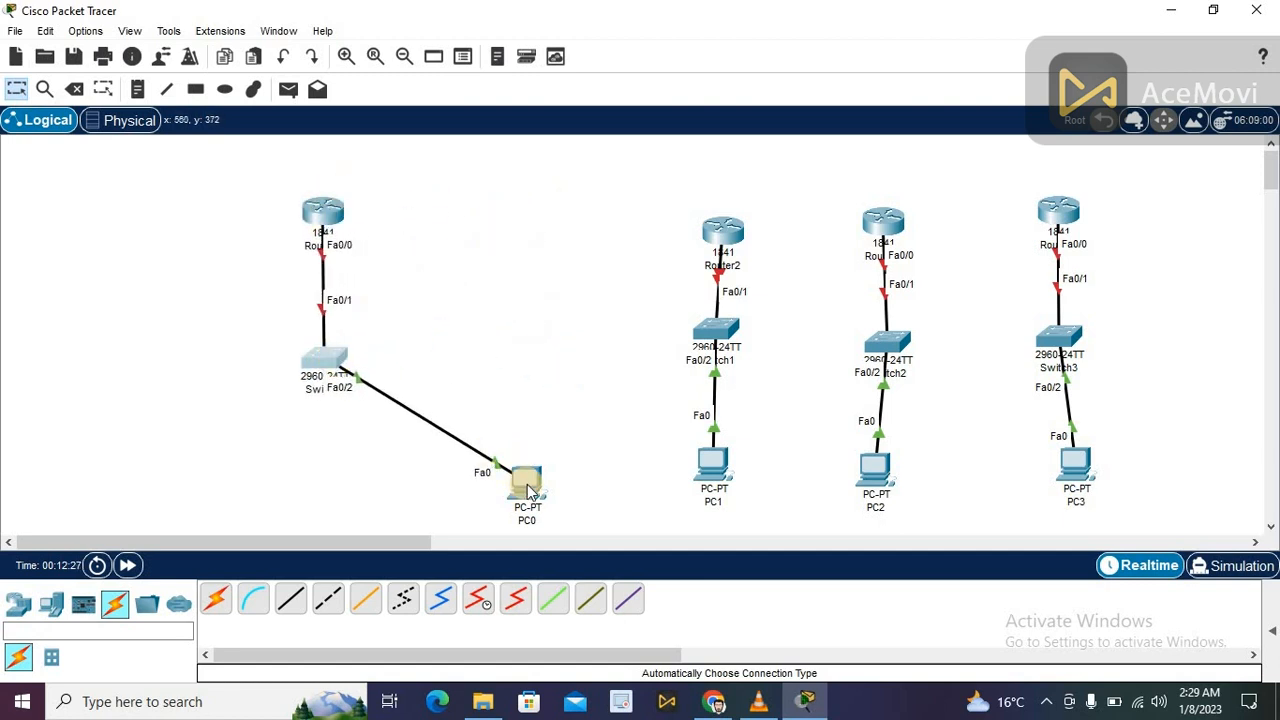
pyautogui.moveTo(527, 488); pyautogui.dragTo(322, 488)
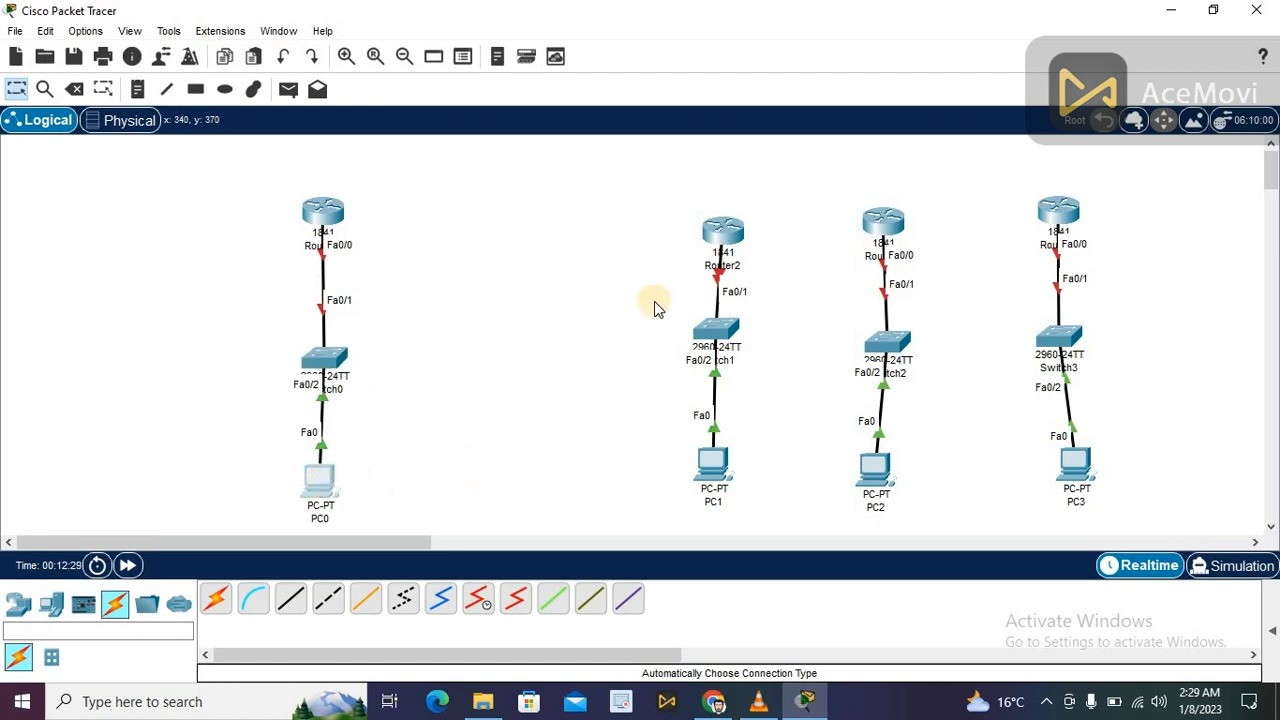
# - Move Router2, Switch1 and PC1 toward the Router3 column, aligned vertically with a wide gap between the columns
pyautogui.moveTo(731, 230); pyautogui.dragTo(540, 207)
pyautogui.click(725, 337)
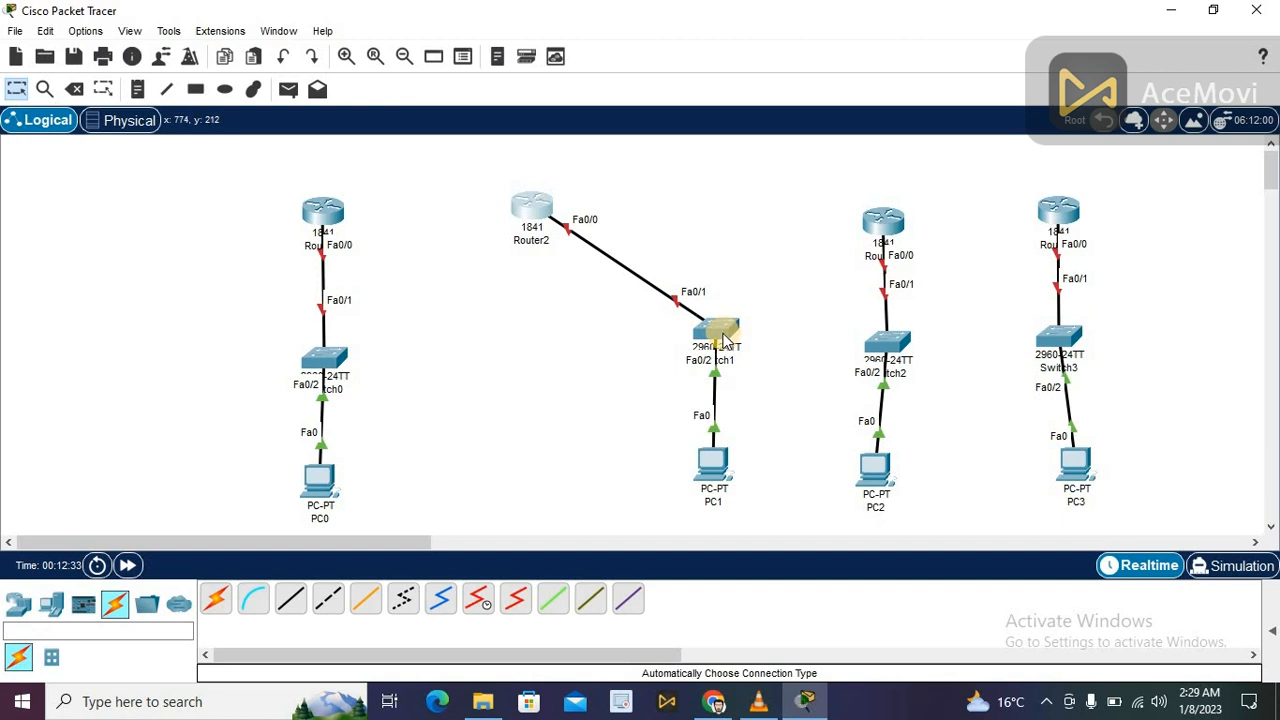
pyautogui.moveTo(725, 340); pyautogui.dragTo(541, 358)
pyautogui.click(711, 460)
pyautogui.moveTo(686, 451); pyautogui.dragTo(554, 482)
# - Move the Router1, Switch2 and PC2 column closer to Router2's column, and shift Router0 inward to even out the spacing
pyautogui.click(893, 226)
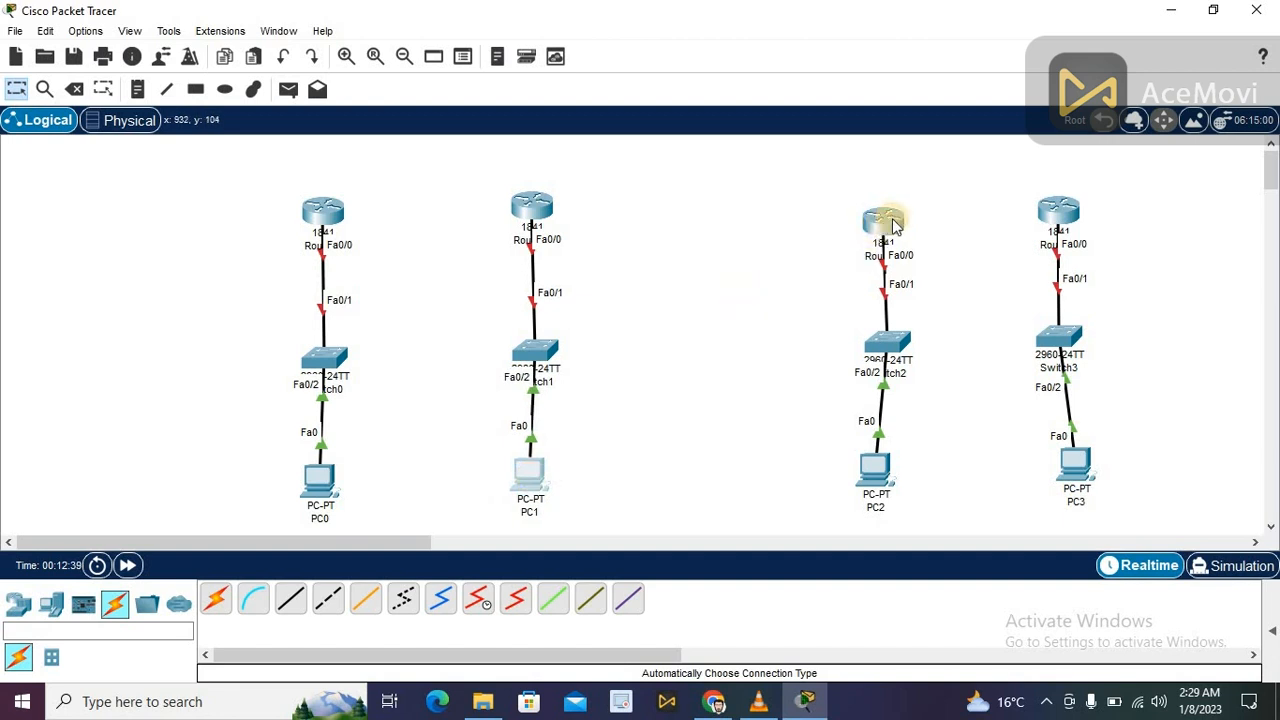
pyautogui.moveTo(893, 226); pyautogui.dragTo(773, 219)
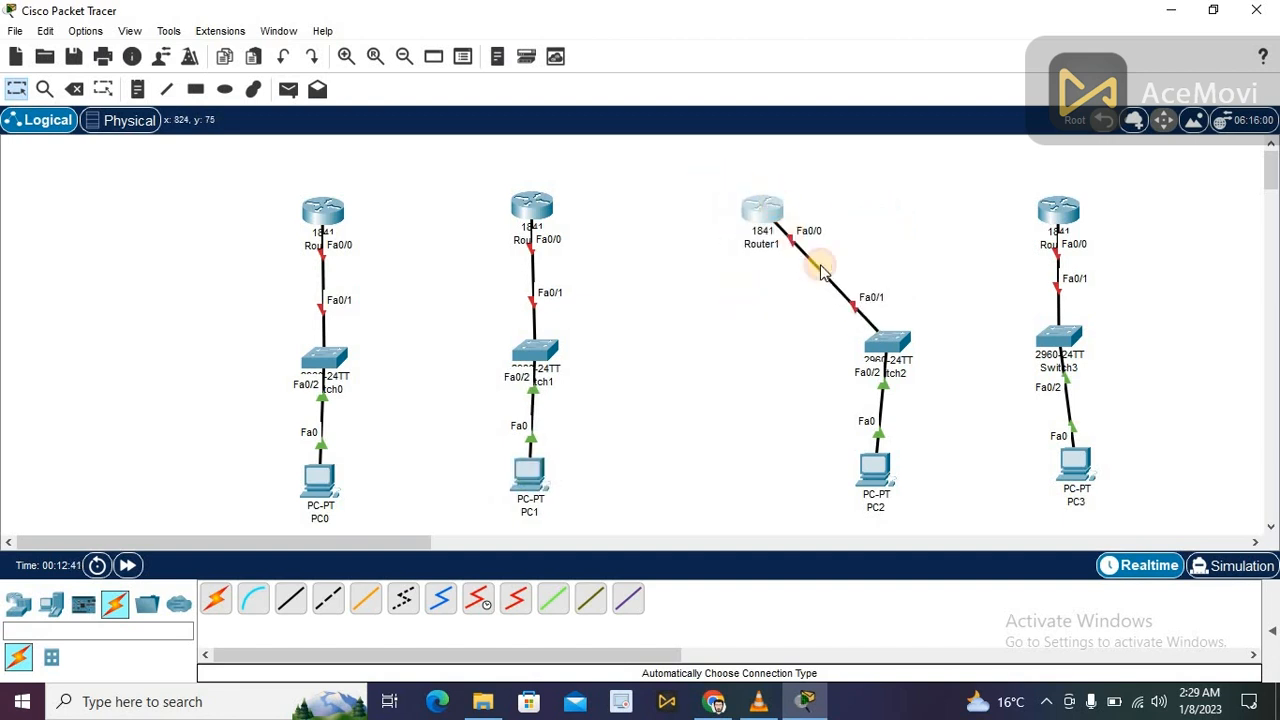
pyautogui.moveTo(893, 343); pyautogui.dragTo(767, 355)
pyautogui.moveTo(882, 474); pyautogui.dragTo(771, 471)
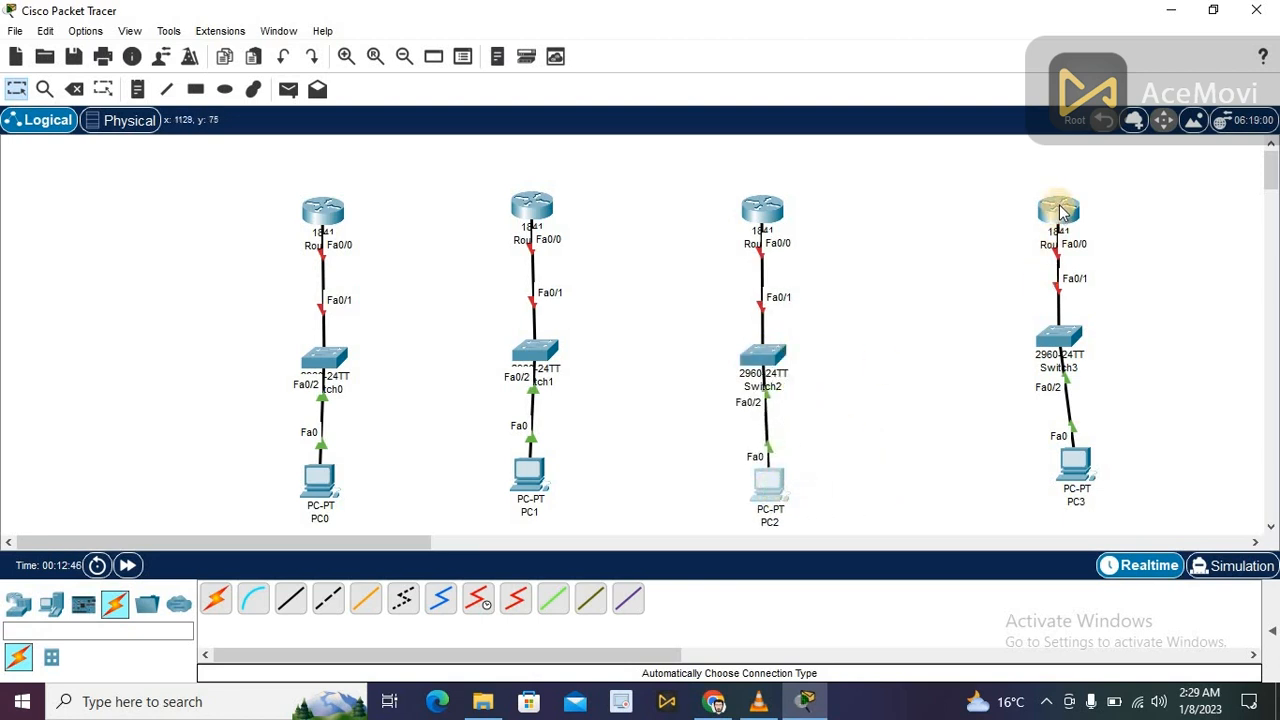
pyautogui.moveTo(1057, 209); pyautogui.dragTo(981, 202)
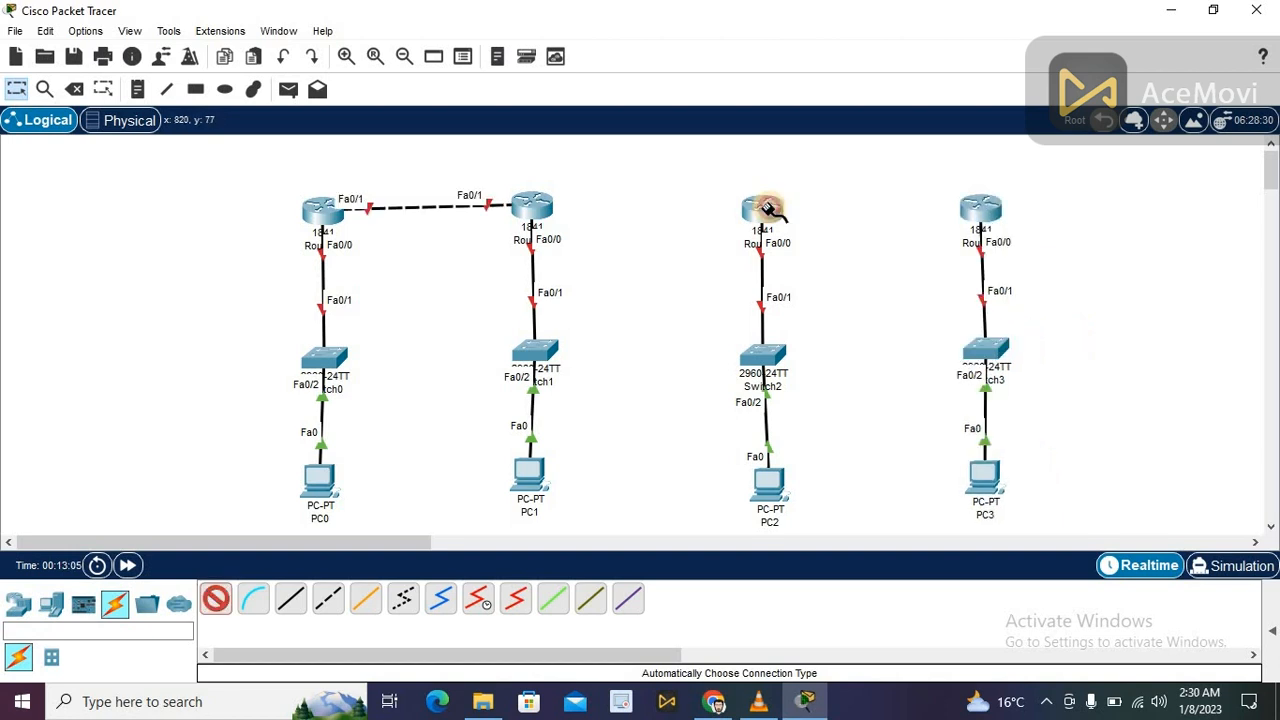
# - Connect Router1 to Router2 and Router0 to Router1 with automatically chosen connections
pyautogui.click(766, 209)
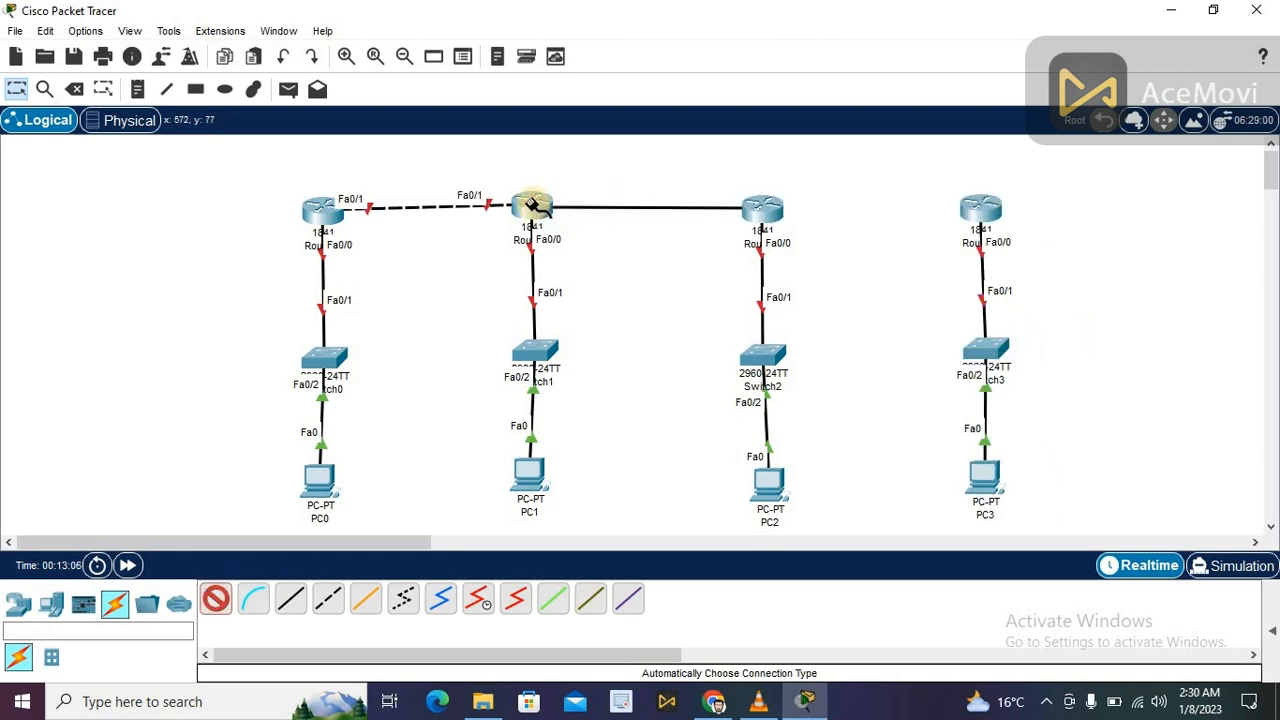
pyautogui.click(533, 205)
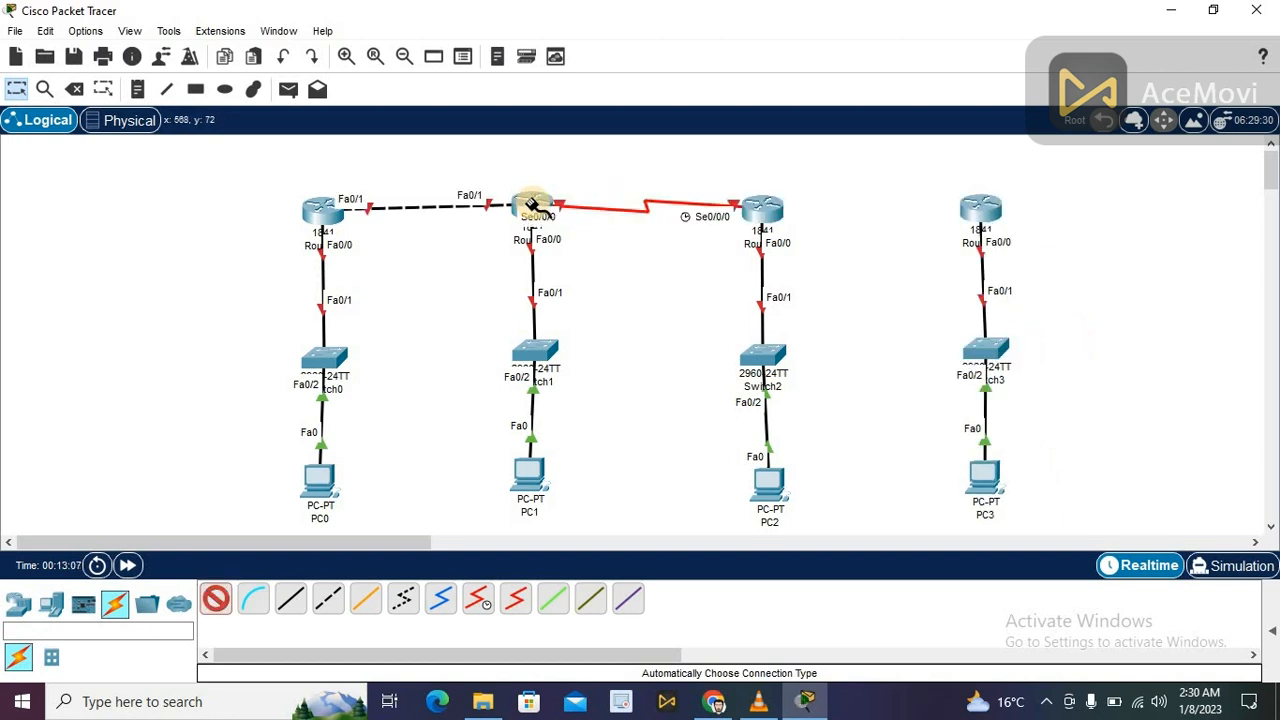
pyautogui.click(983, 209)
pyautogui.click(764, 211)
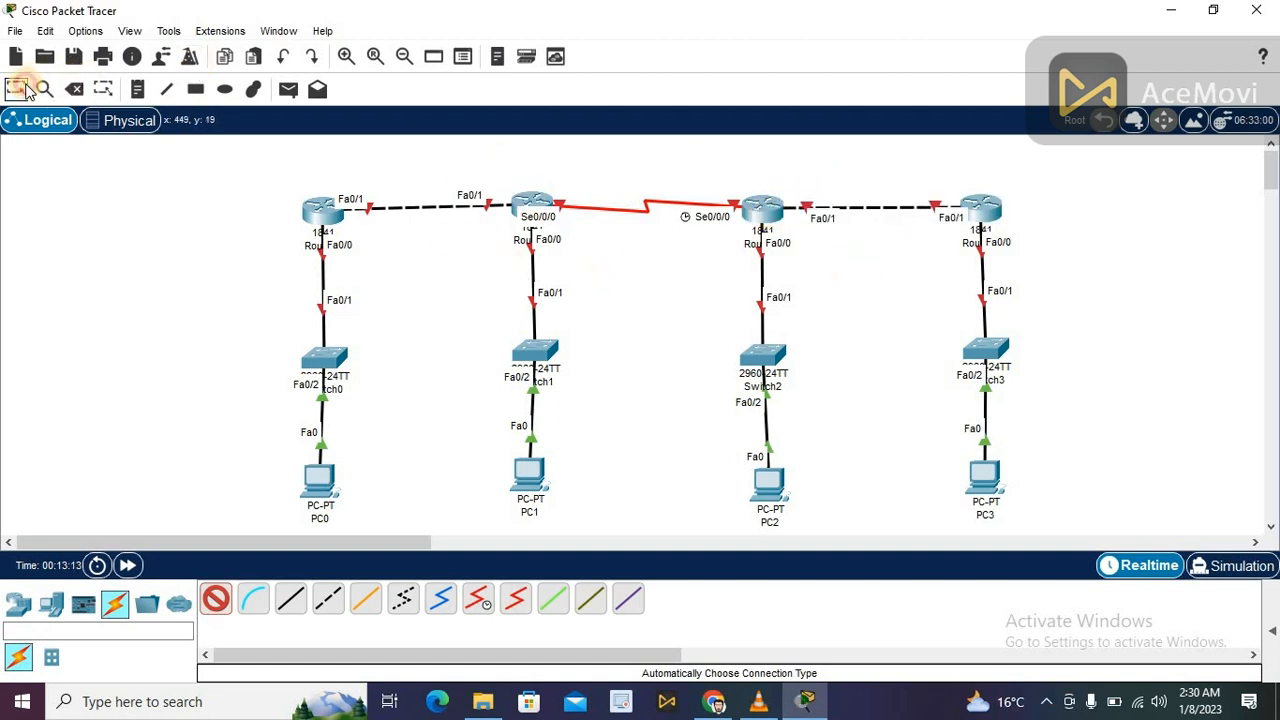
# - Add a note 10.0.0.0 above the Router3–Router2 link and a note 10.0.0.1 beside Router3's end of it
pyautogui.click(138, 90)
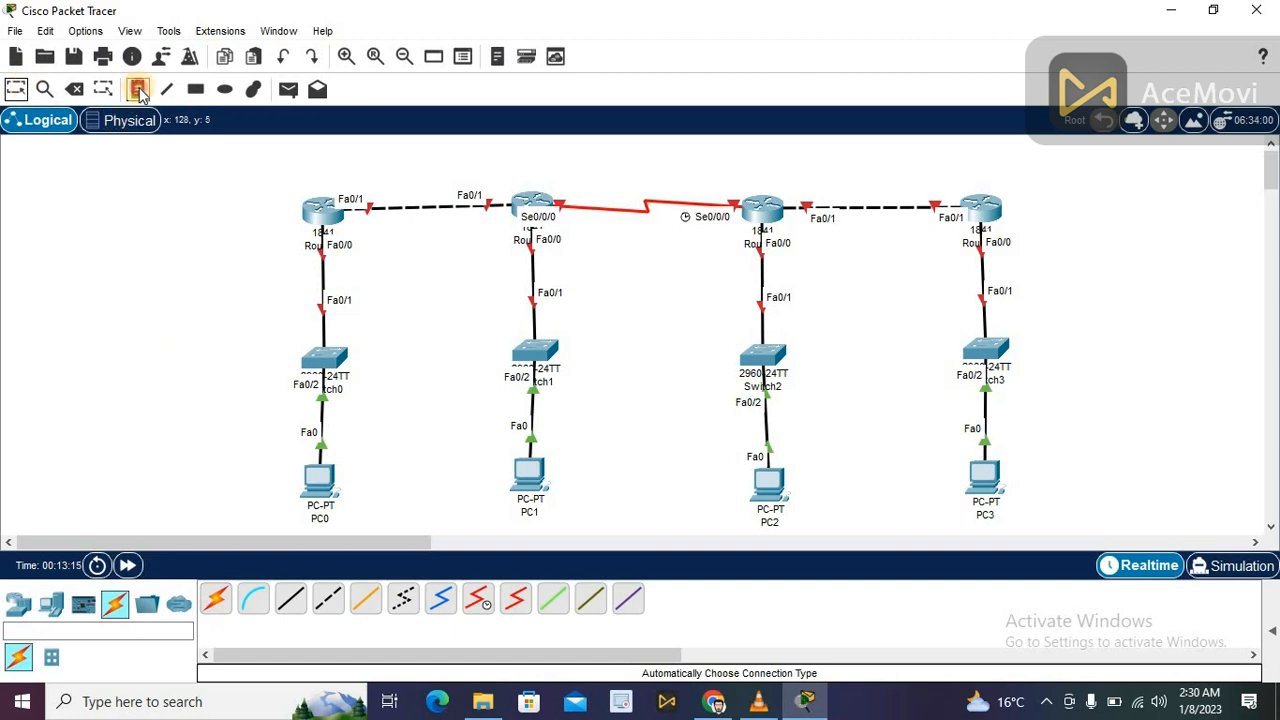
pyautogui.click(393, 170)
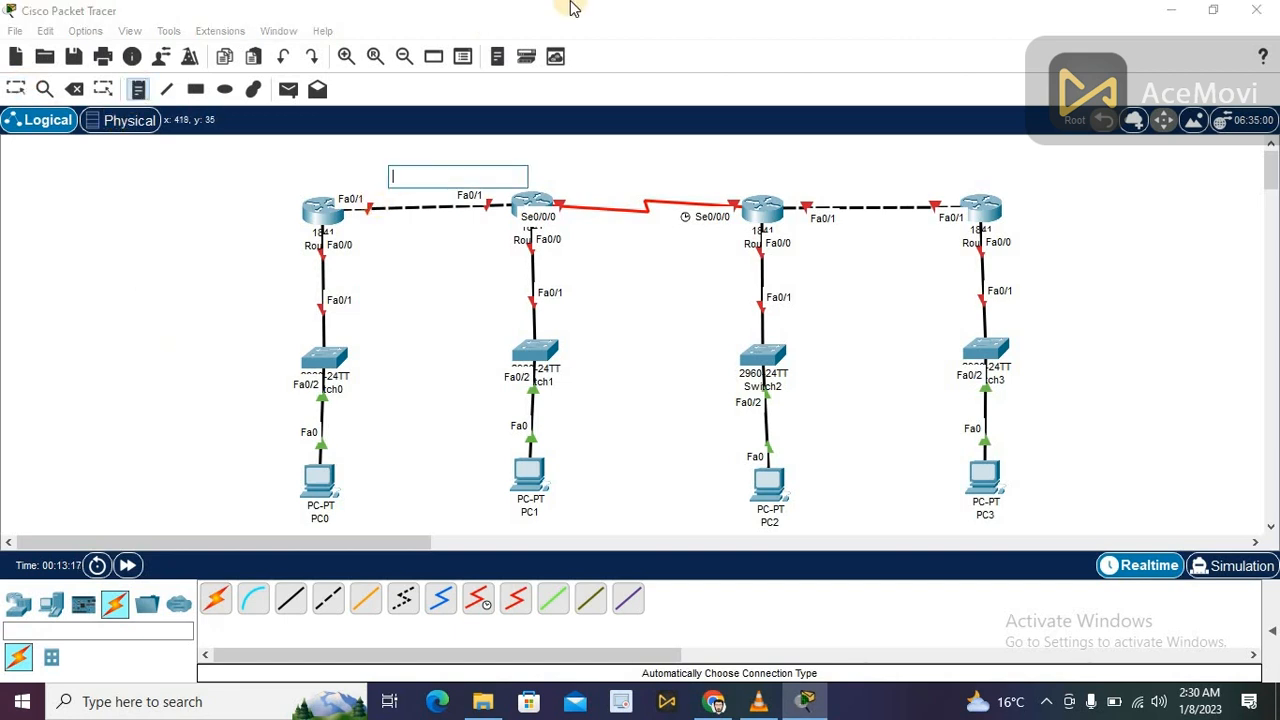
pyautogui.write('10.0.0.0')
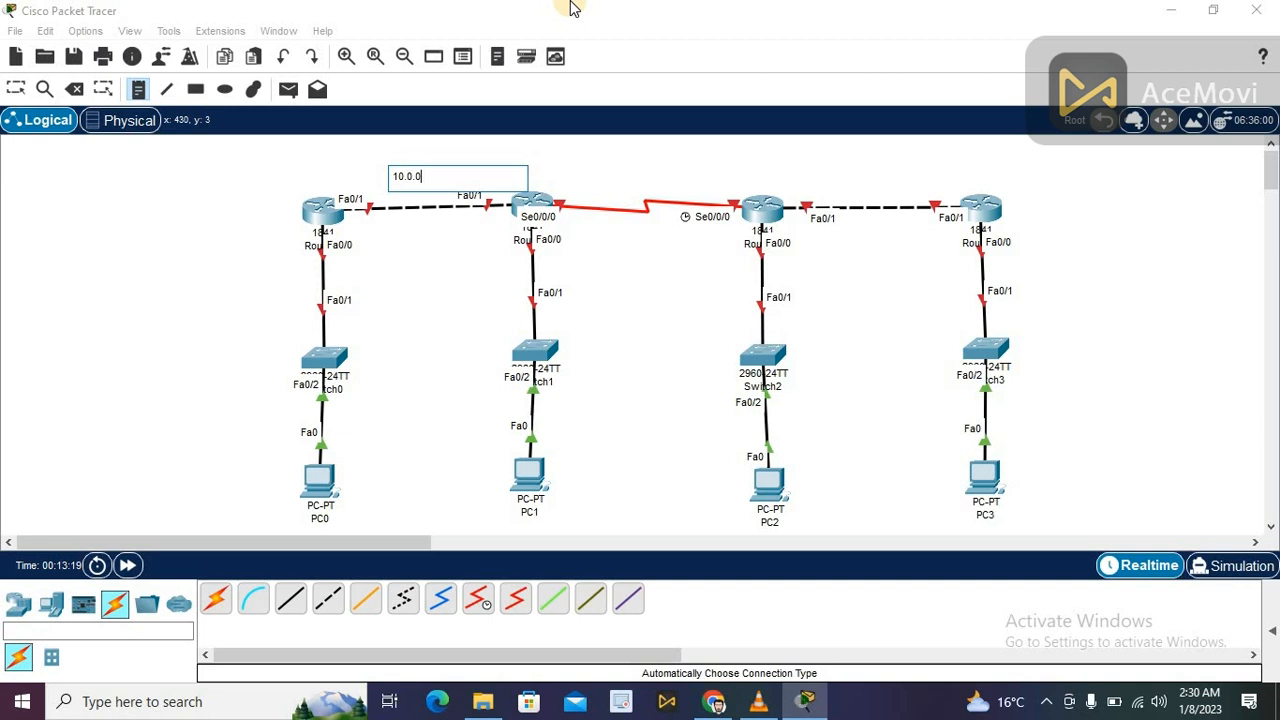
pyautogui.click(342, 180)
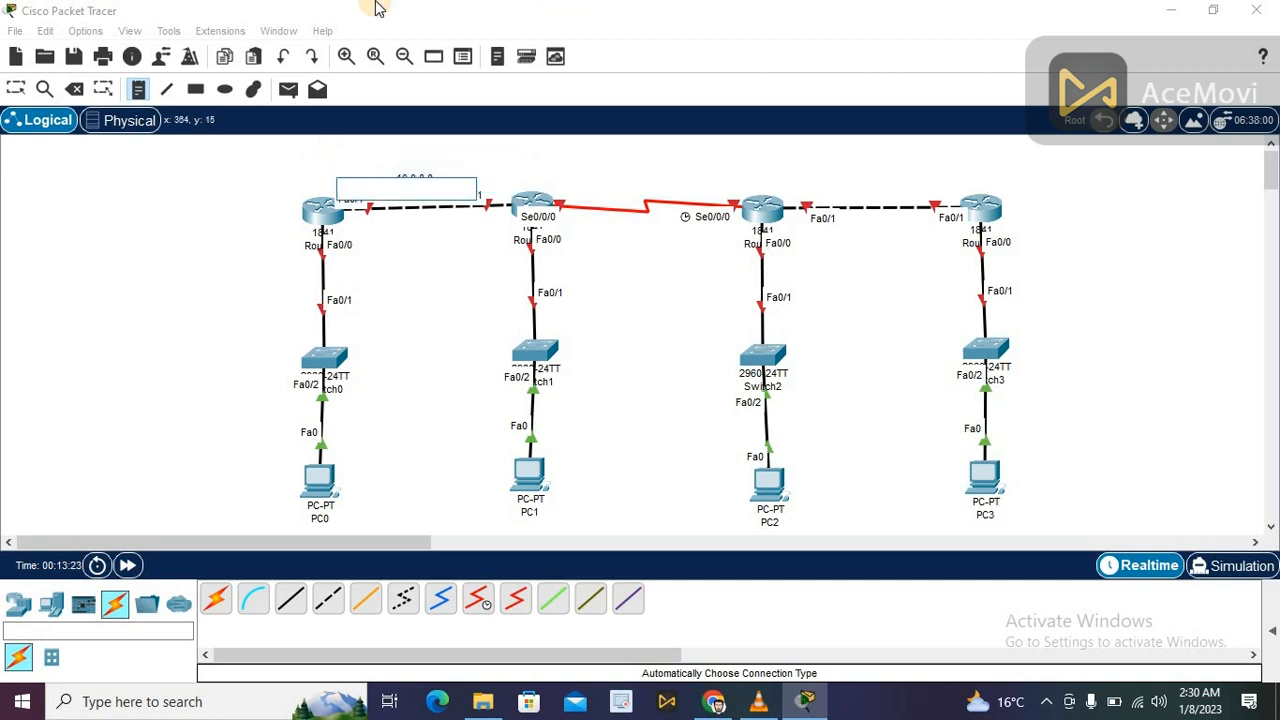
pyautogui.write('10.0.0.1')
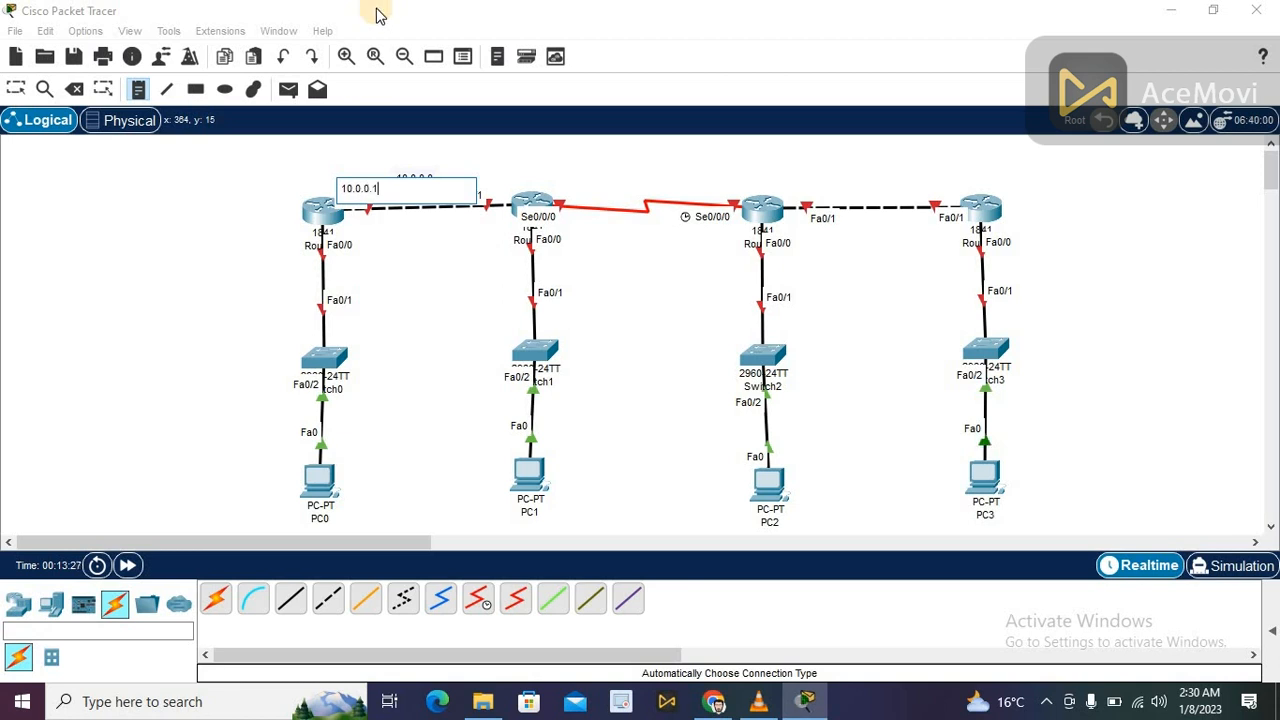
# - Add a note 10.0.0.2 at Router2's end of the Router3–Router2 link, and position notes 10.0.0.1 and 10.0.0.2 above their Fa0/1 labels
pyautogui.click(480, 164)
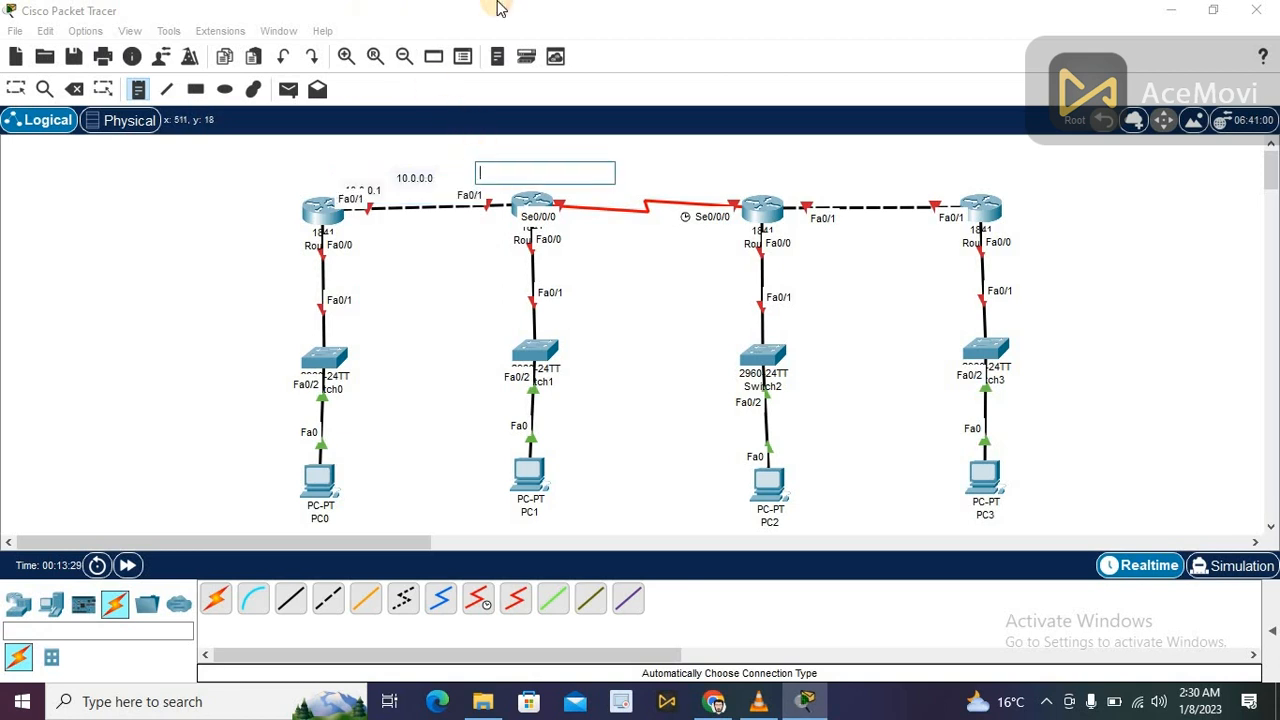
pyautogui.write('10.0.0.2')
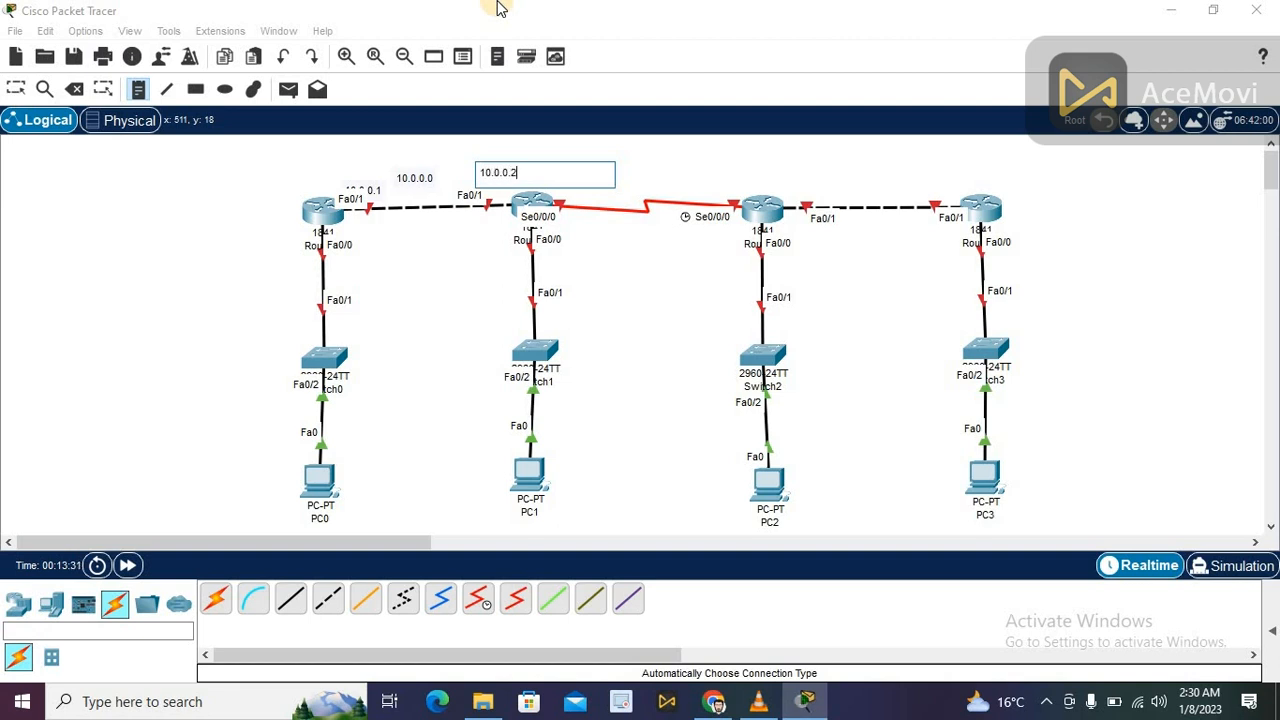
pyautogui.click(16, 90)
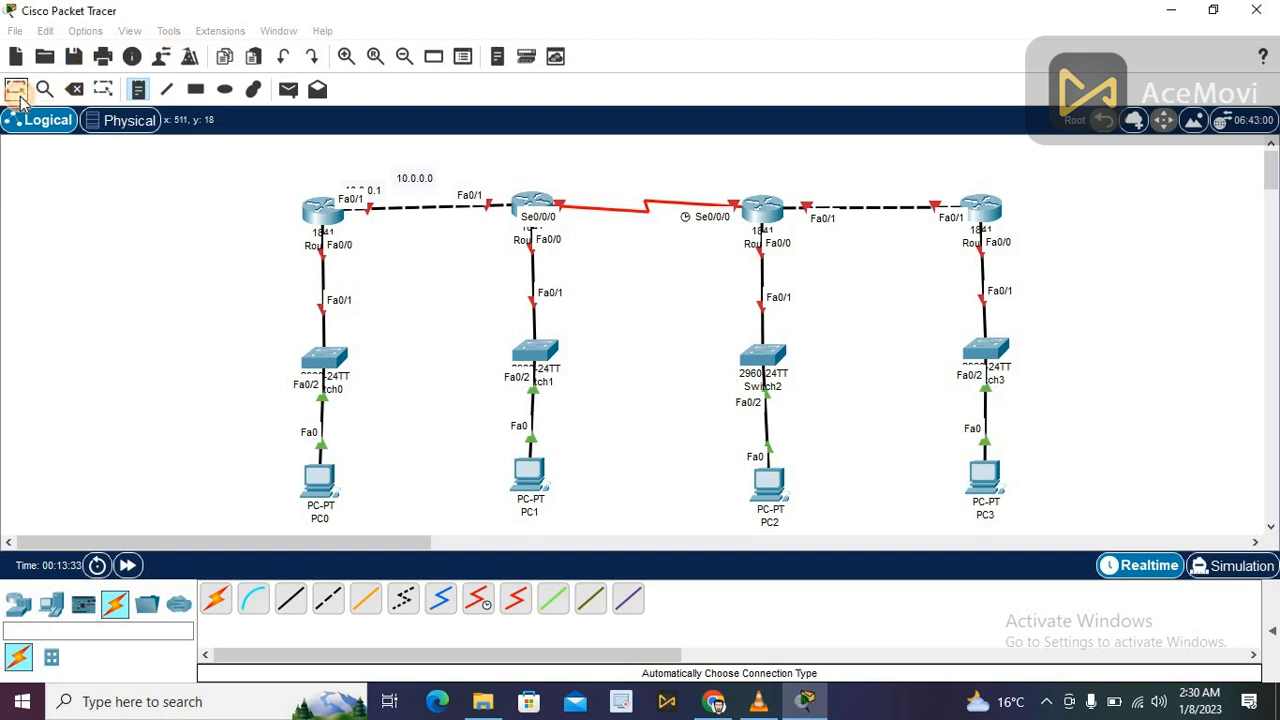
pyautogui.click(373, 179)
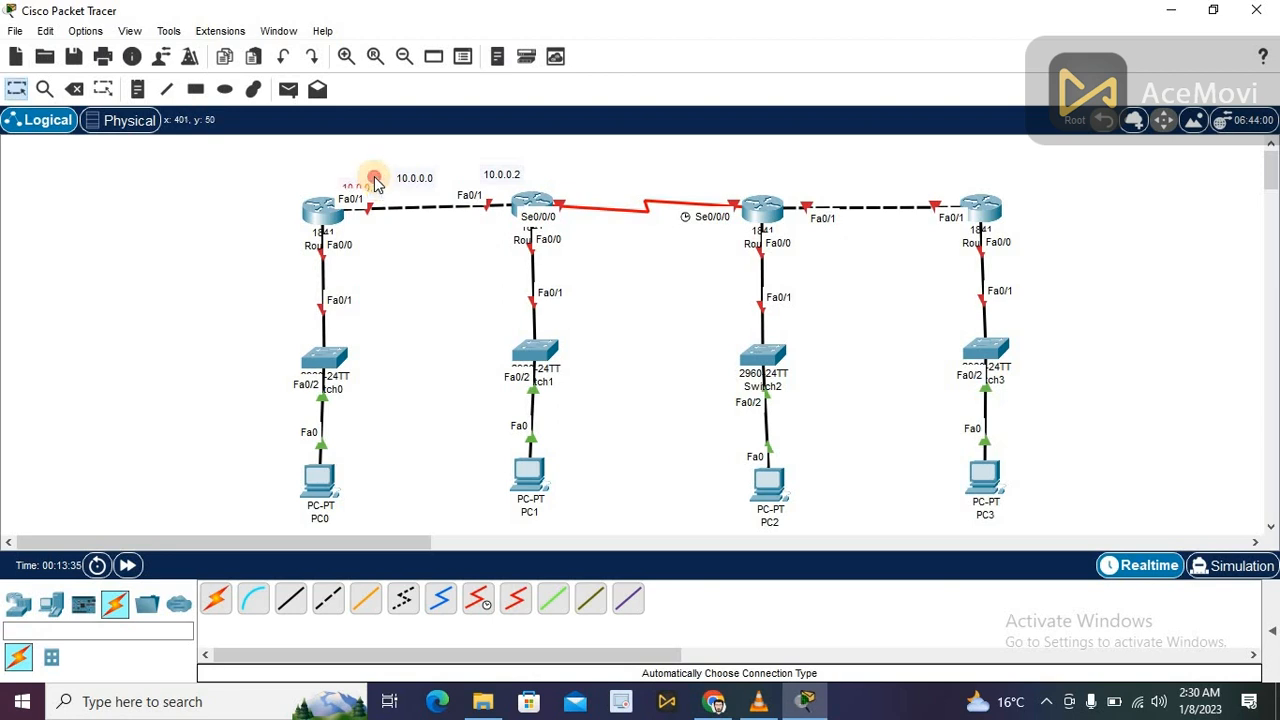
pyautogui.moveTo(375, 178); pyautogui.dragTo(368, 172)
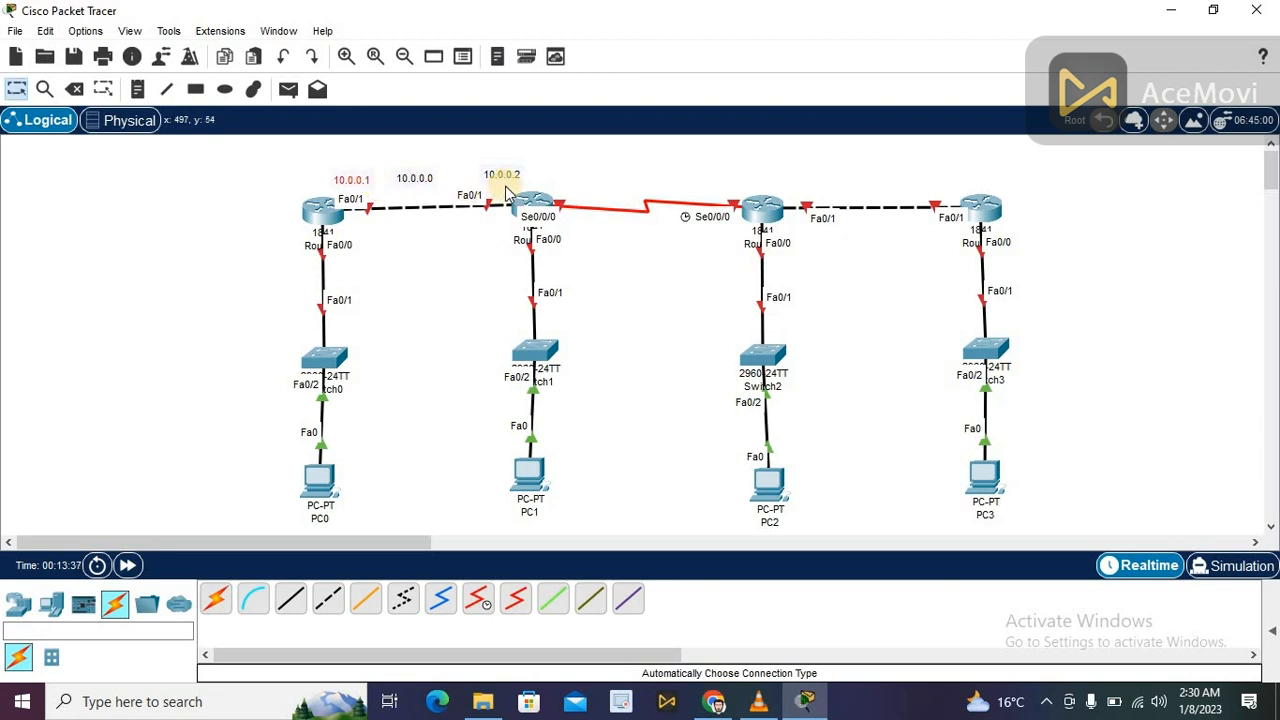
pyautogui.moveTo(506, 178); pyautogui.dragTo(480, 181)
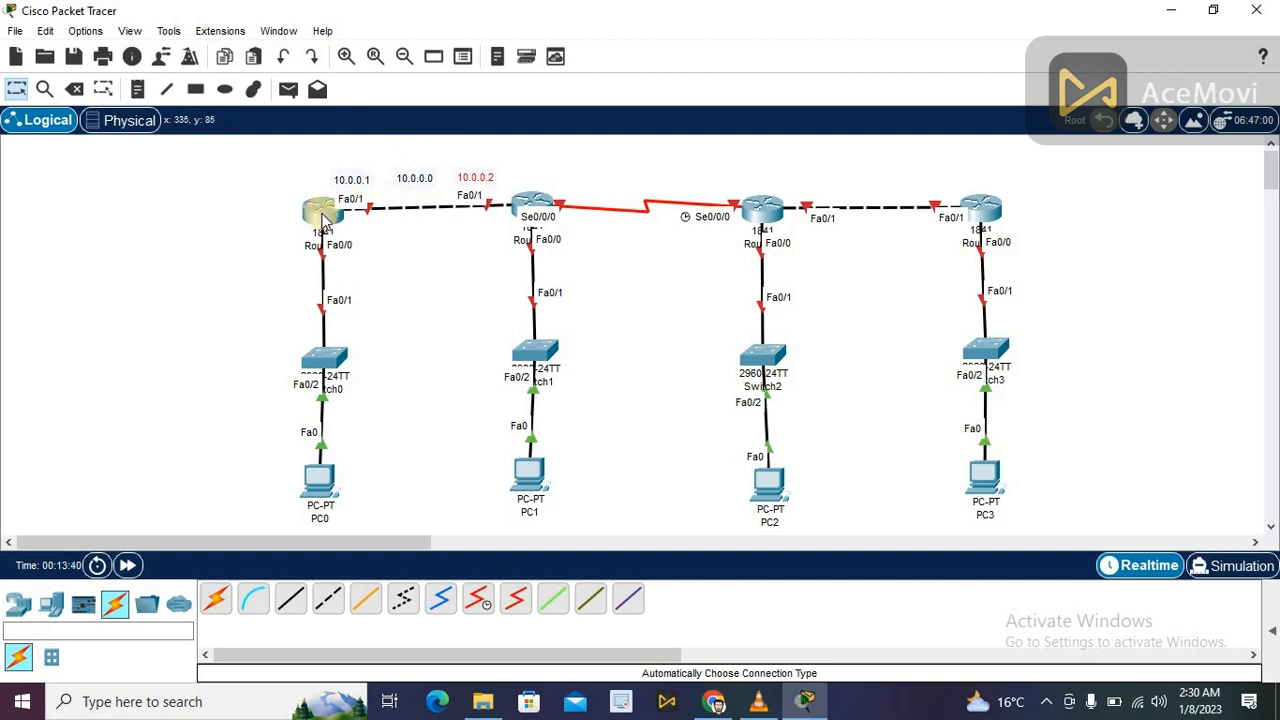
# - Shift Router3, Switch0 and PC0 slightly away from Router2's column, and realign the 10.0.0.1 and 10.0.0.0 notes over the lengthened link
pyautogui.moveTo(323, 218); pyautogui.dragTo(295, 216)
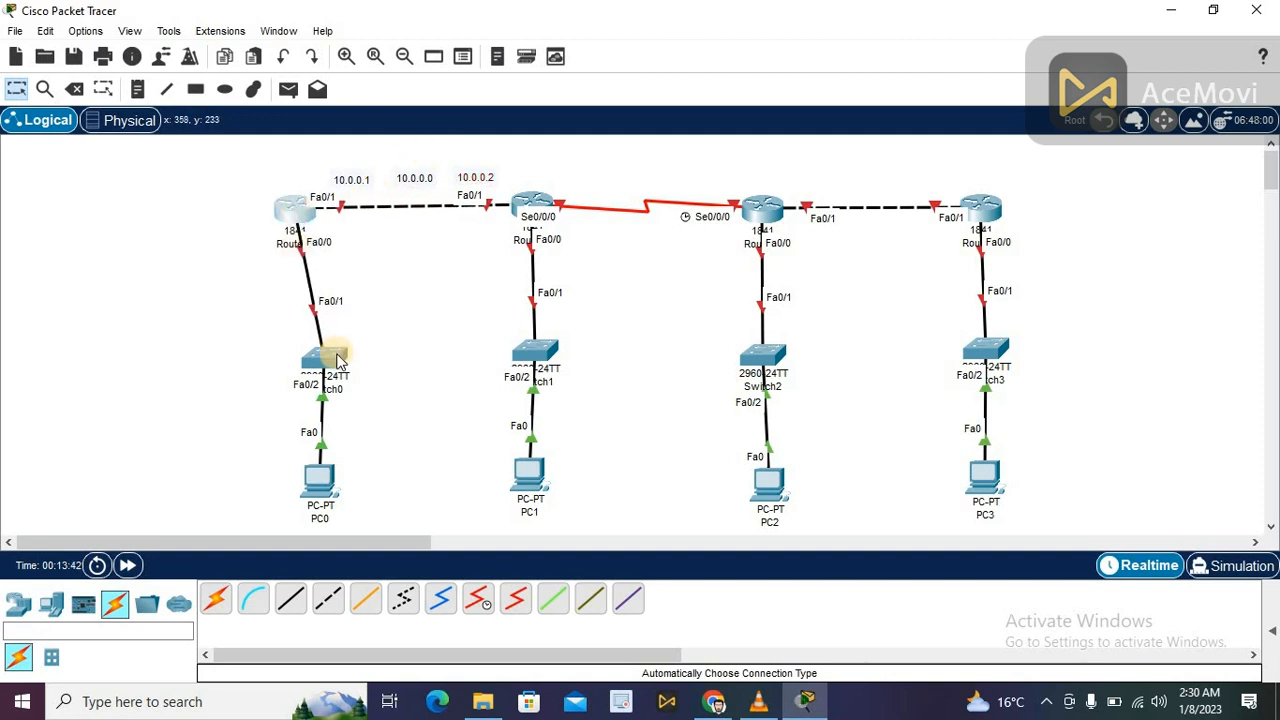
pyautogui.moveTo(338, 360); pyautogui.dragTo(316, 361)
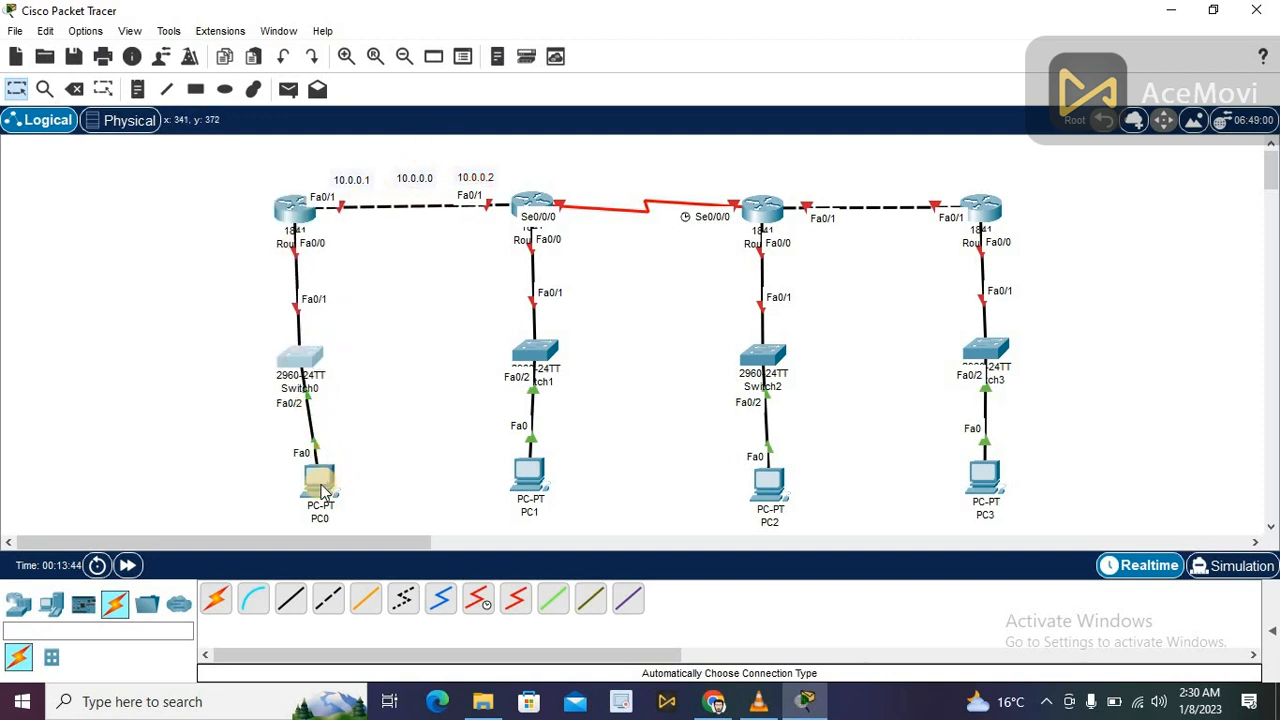
pyautogui.moveTo(322, 490); pyautogui.dragTo(305, 490)
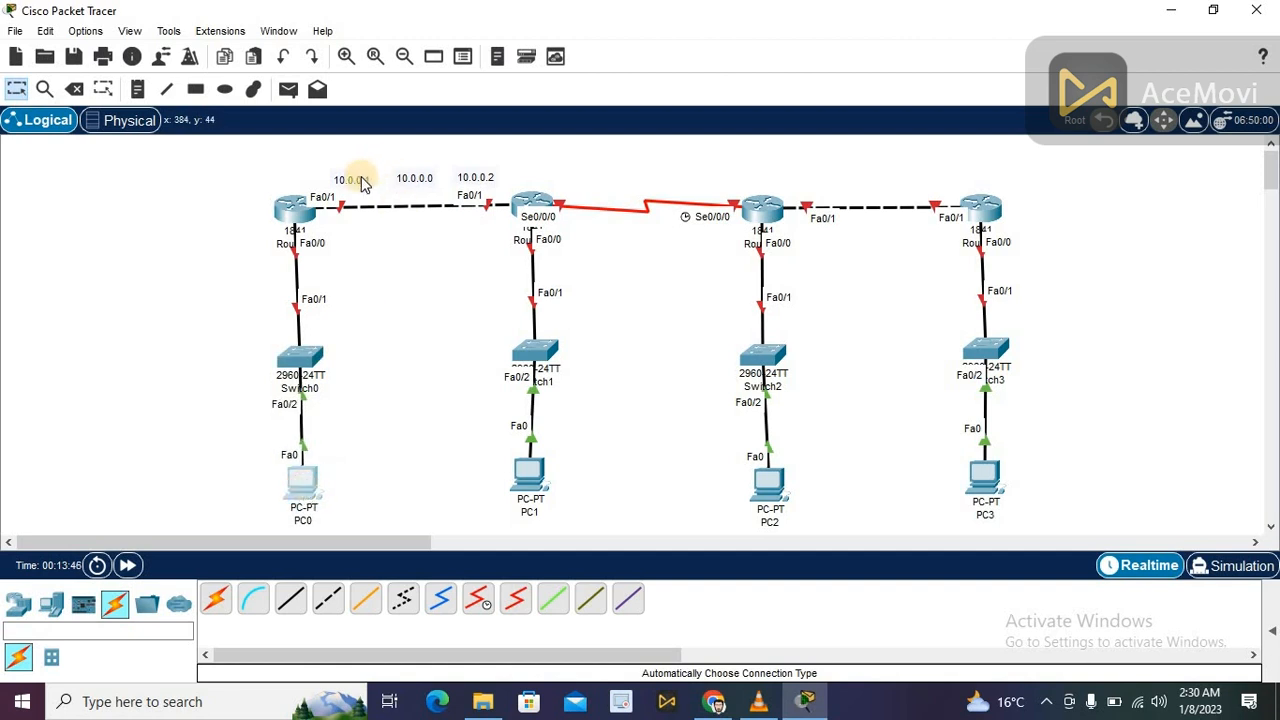
pyautogui.moveTo(364, 183); pyautogui.dragTo(332, 178)
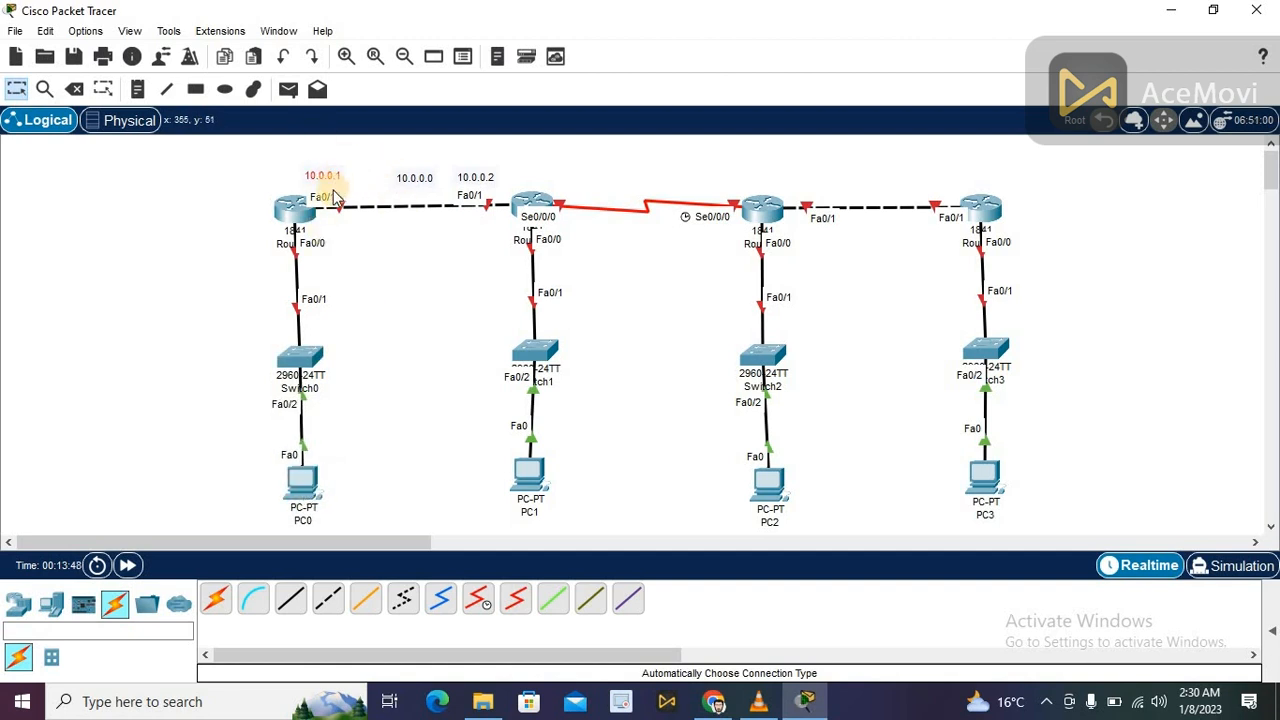
pyautogui.moveTo(409, 184); pyautogui.dragTo(392, 183)
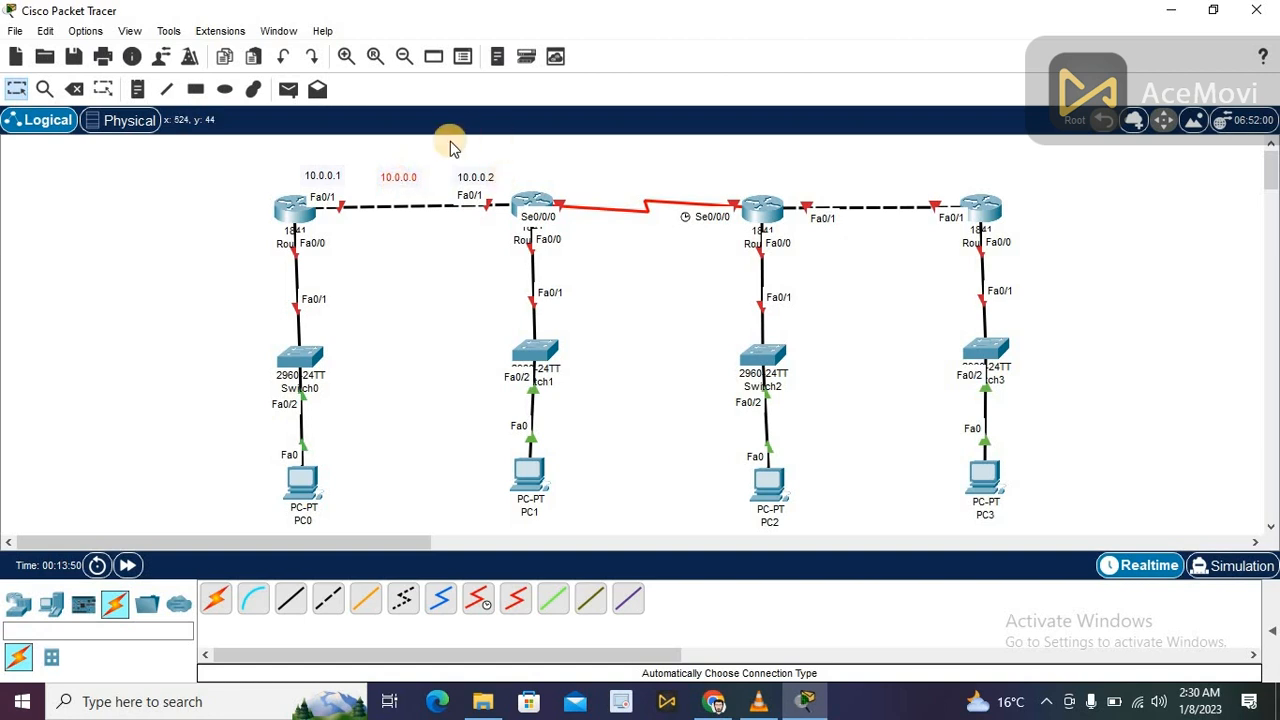
# - Label the Router2–Router1 serial link with notes 20.0.0.0 at its middle, 20.0.0.1 at Router2 and 20.0.0.2 at Router1
pyautogui.click(140, 90)
pyautogui.click(637, 171)
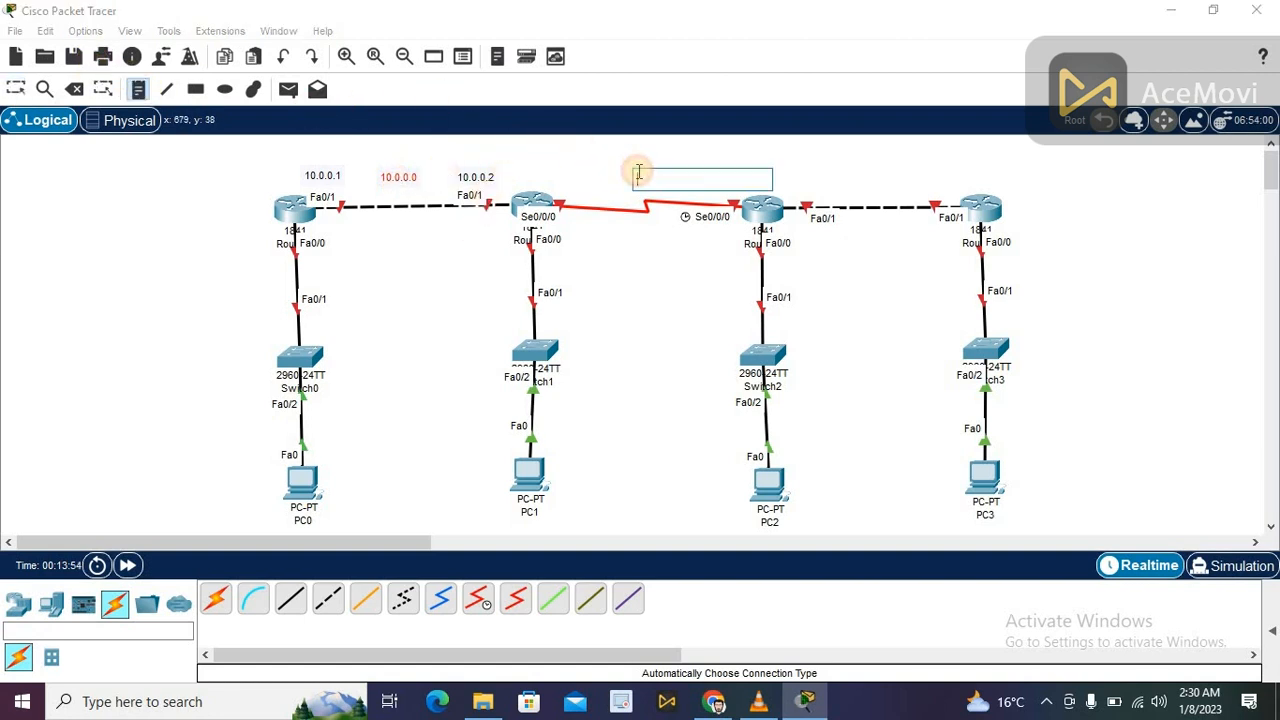
pyautogui.write('20.0.0.0')
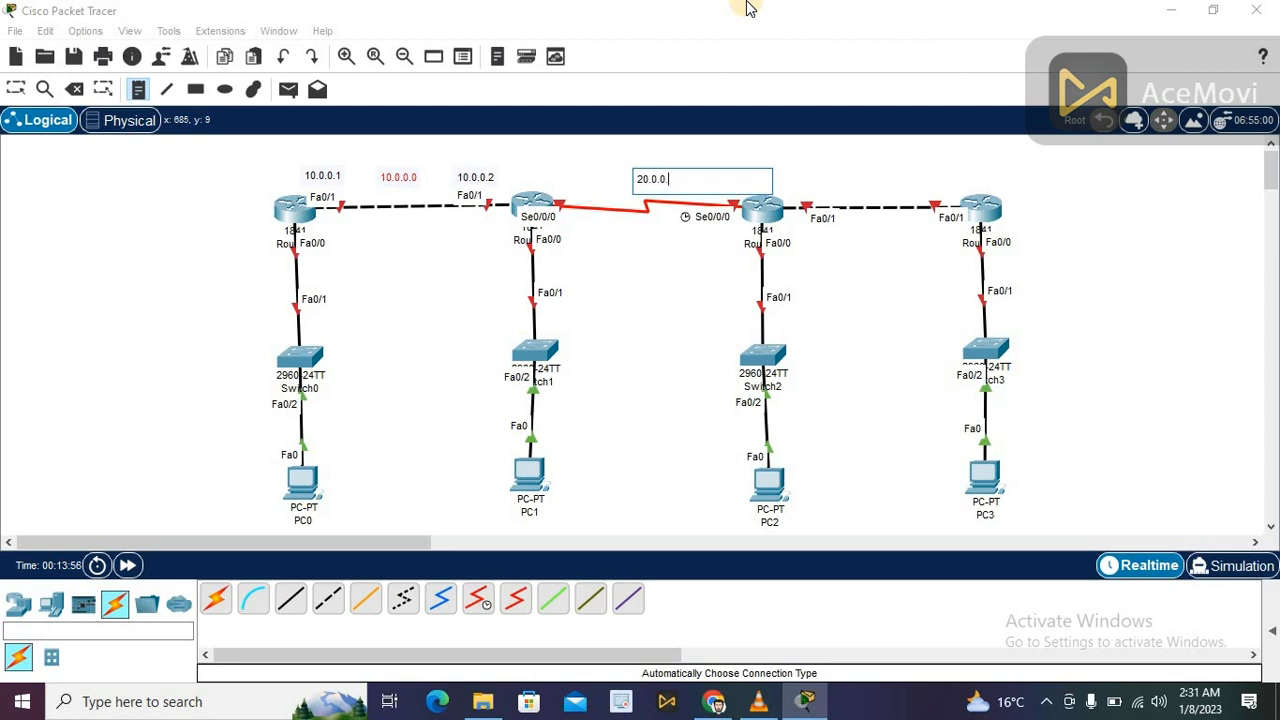
pyautogui.click(544, 177)
pyautogui.write('20.0.0.1')
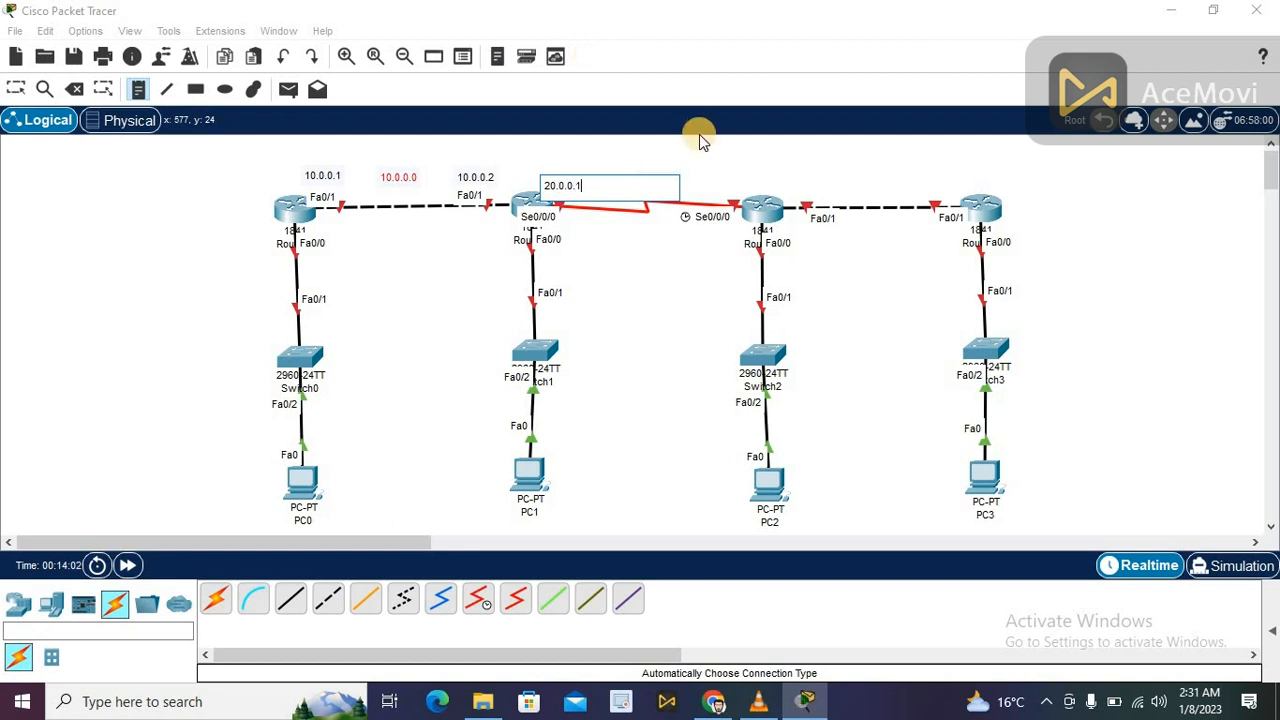
pyautogui.click(693, 183)
pyautogui.write('20.0.0.2')
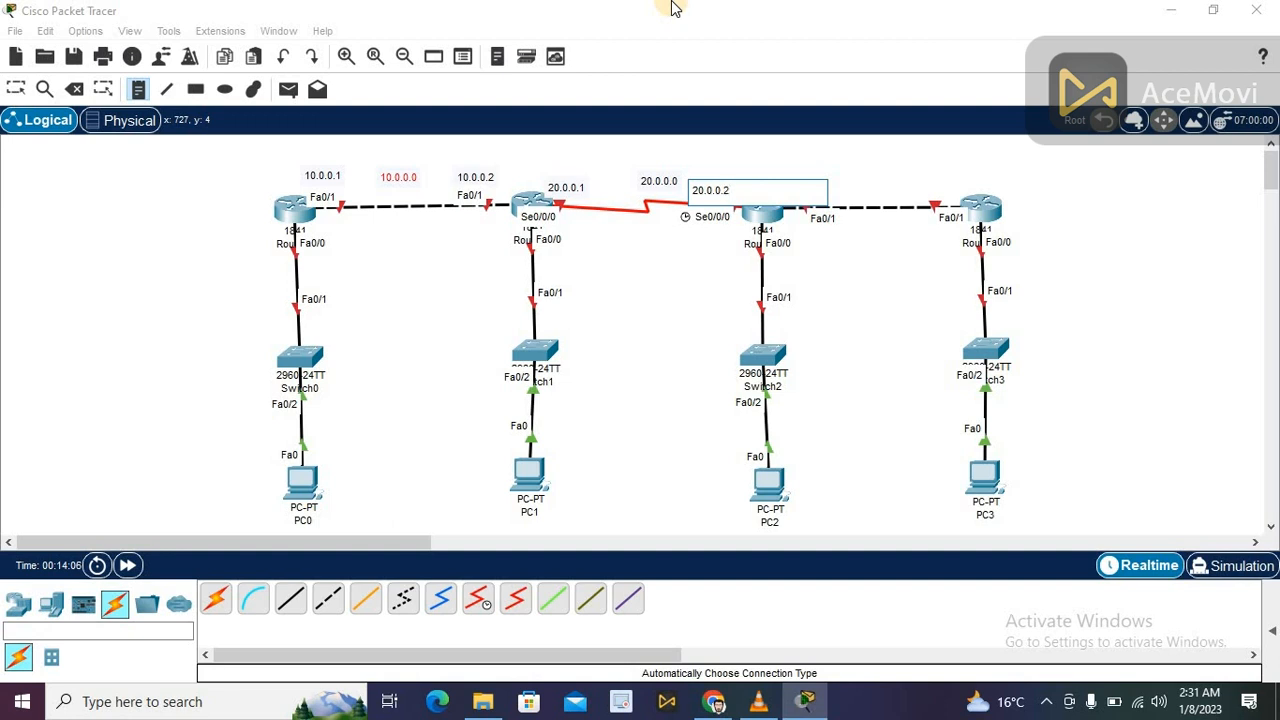
# - Reposition the three 20.0.0.x notes so they sit evenly spaced just above the serial link
pyautogui.click(17, 90)
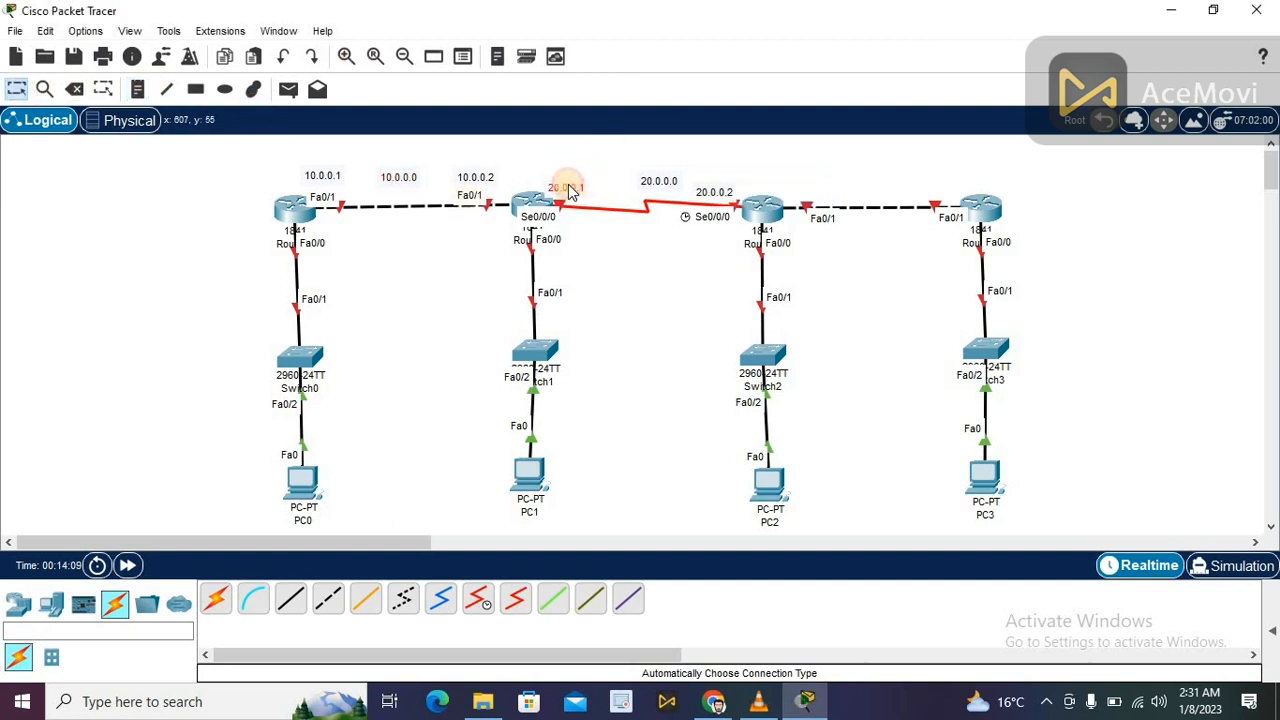
pyautogui.moveTo(570, 193); pyautogui.dragTo(563, 184)
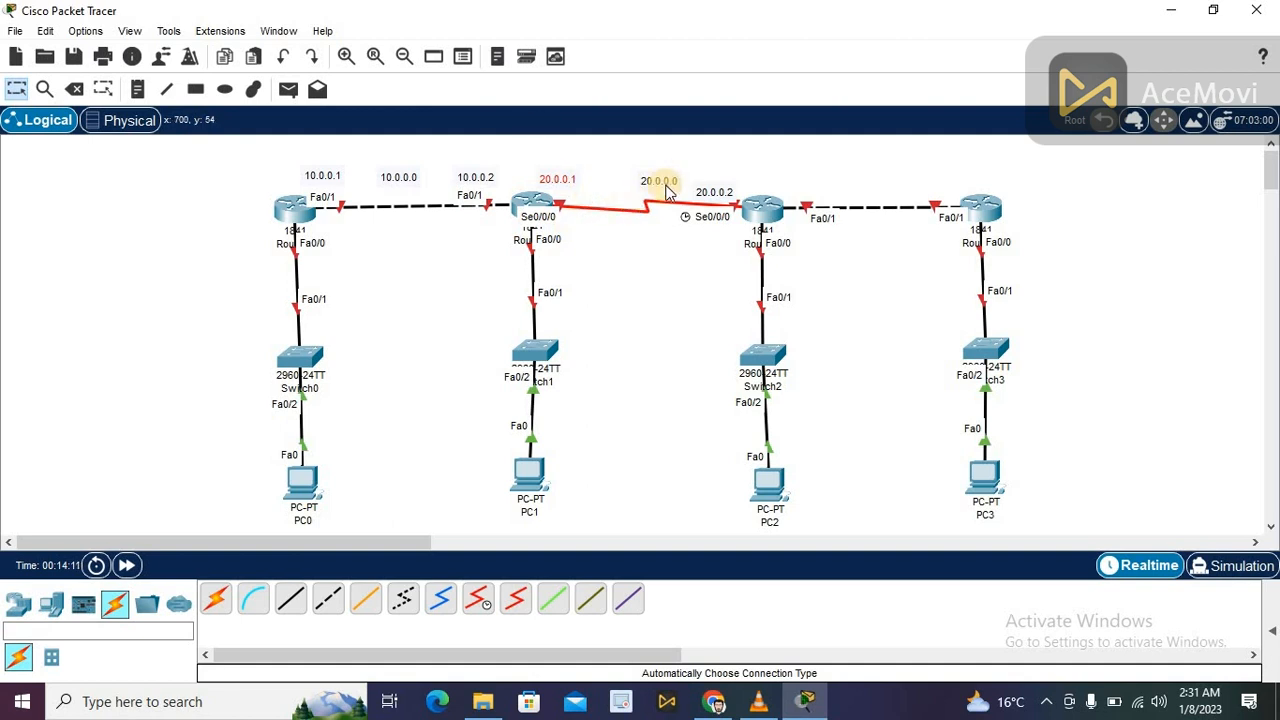
pyautogui.moveTo(668, 190); pyautogui.dragTo(655, 191)
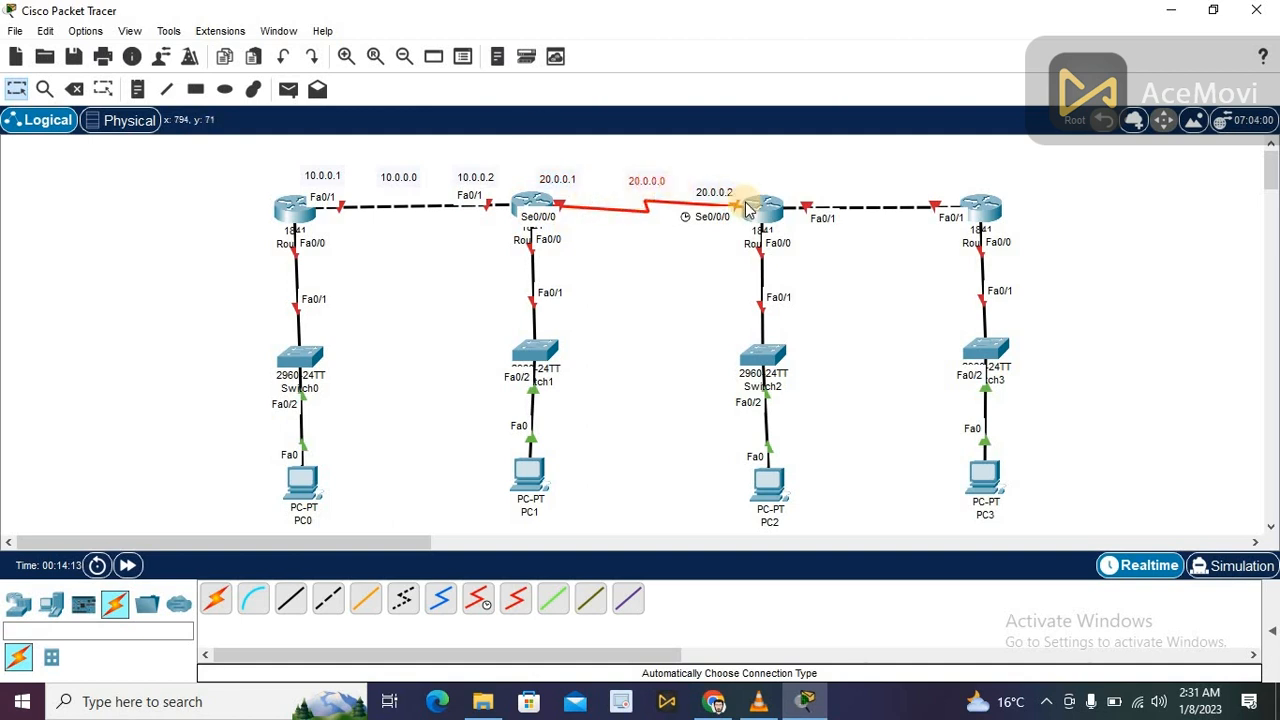
pyautogui.moveTo(723, 195); pyautogui.dragTo(720, 190)
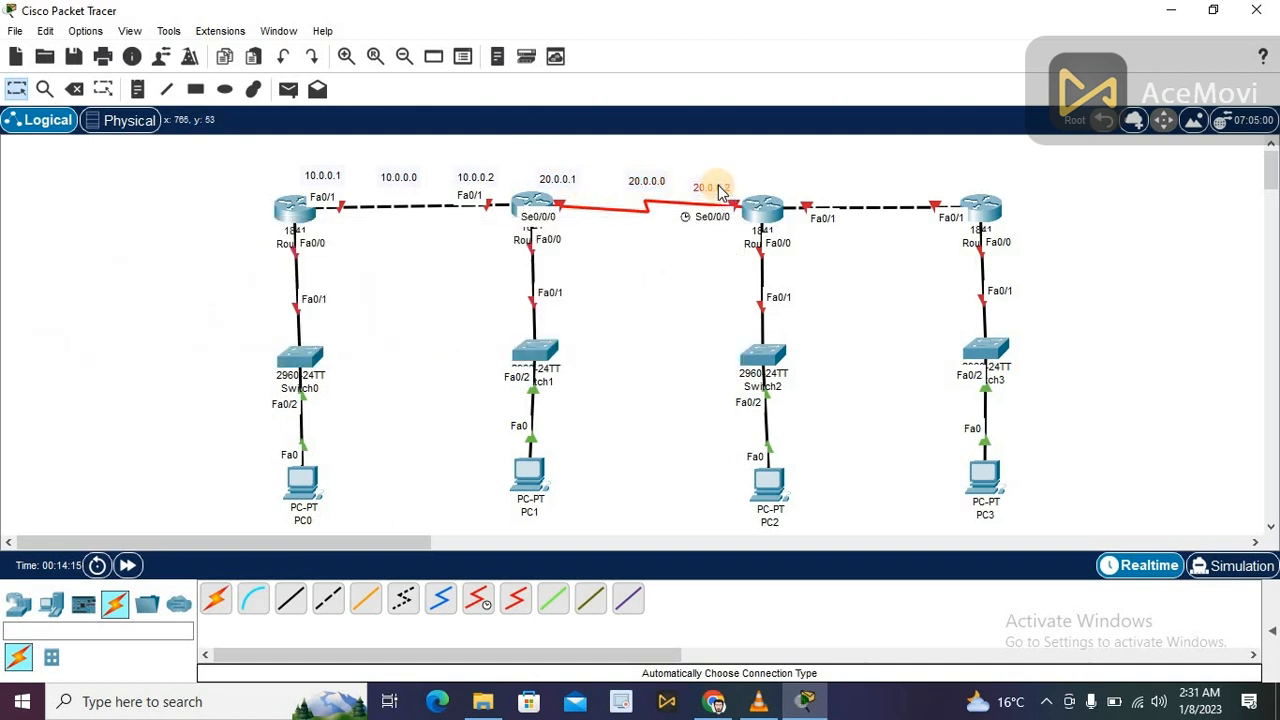
pyautogui.click(637, 324)
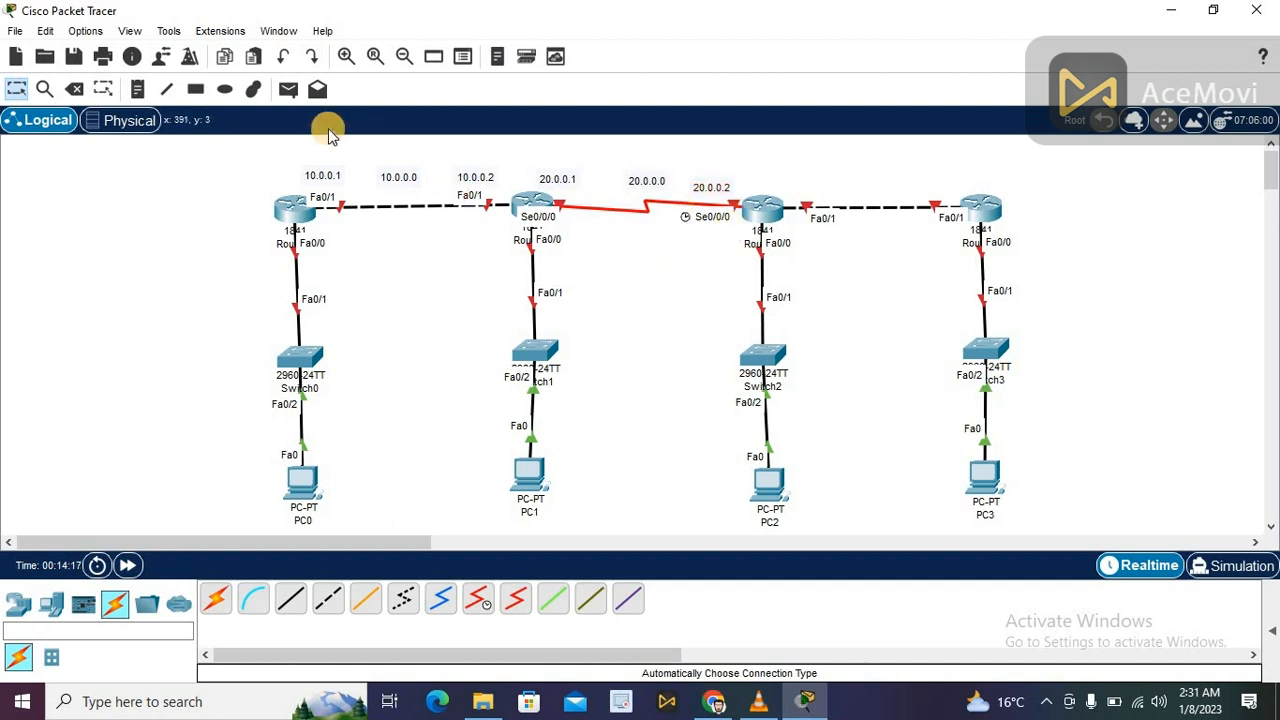
# - Label the Router1–Router0 link with notes 30.0.0.0 at its middle, 30.0.0.1 at Router1 and 30.0.0.2 at Router0
pyautogui.click(137, 90)
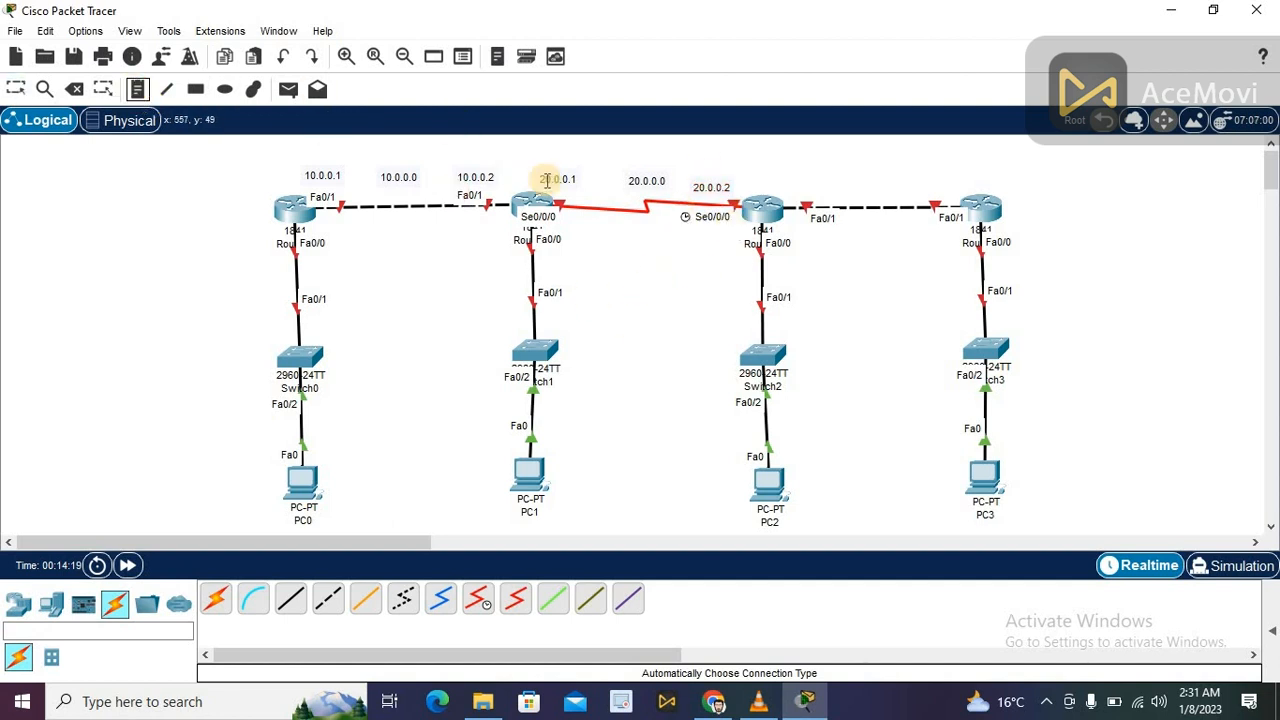
pyautogui.click(848, 173)
pyautogui.write('30.0.0.0')
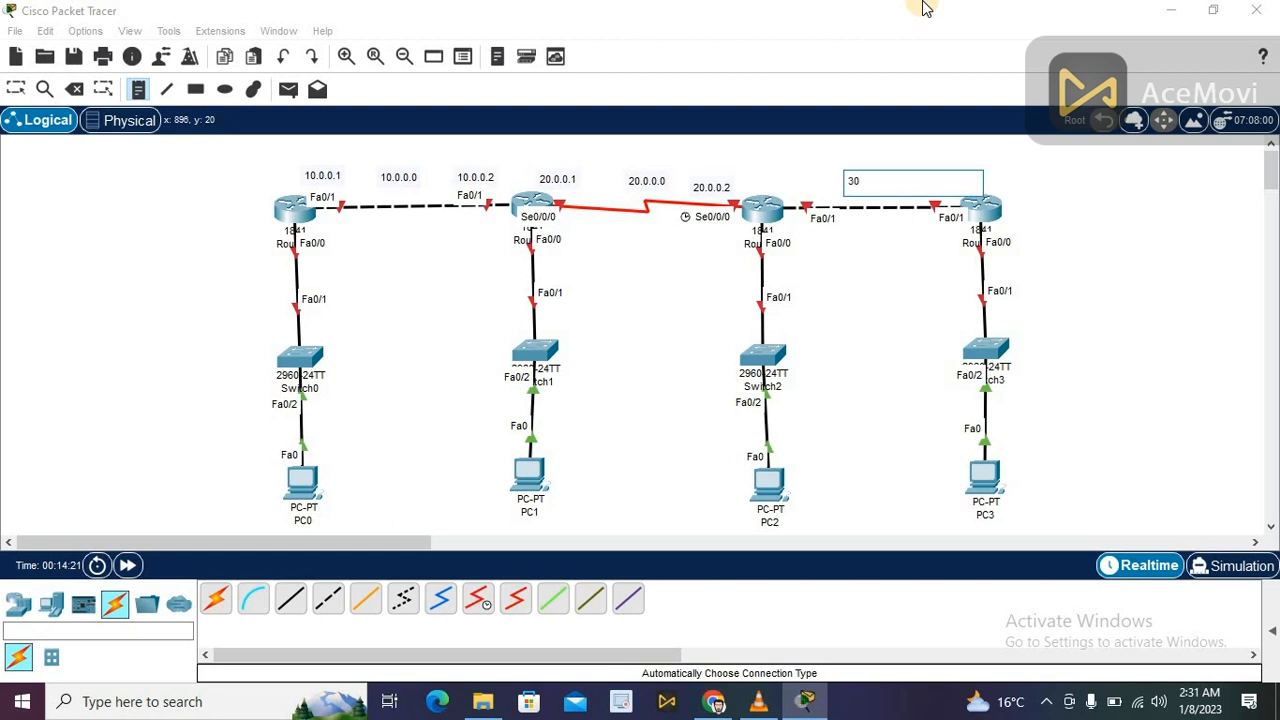
pyautogui.click(801, 187)
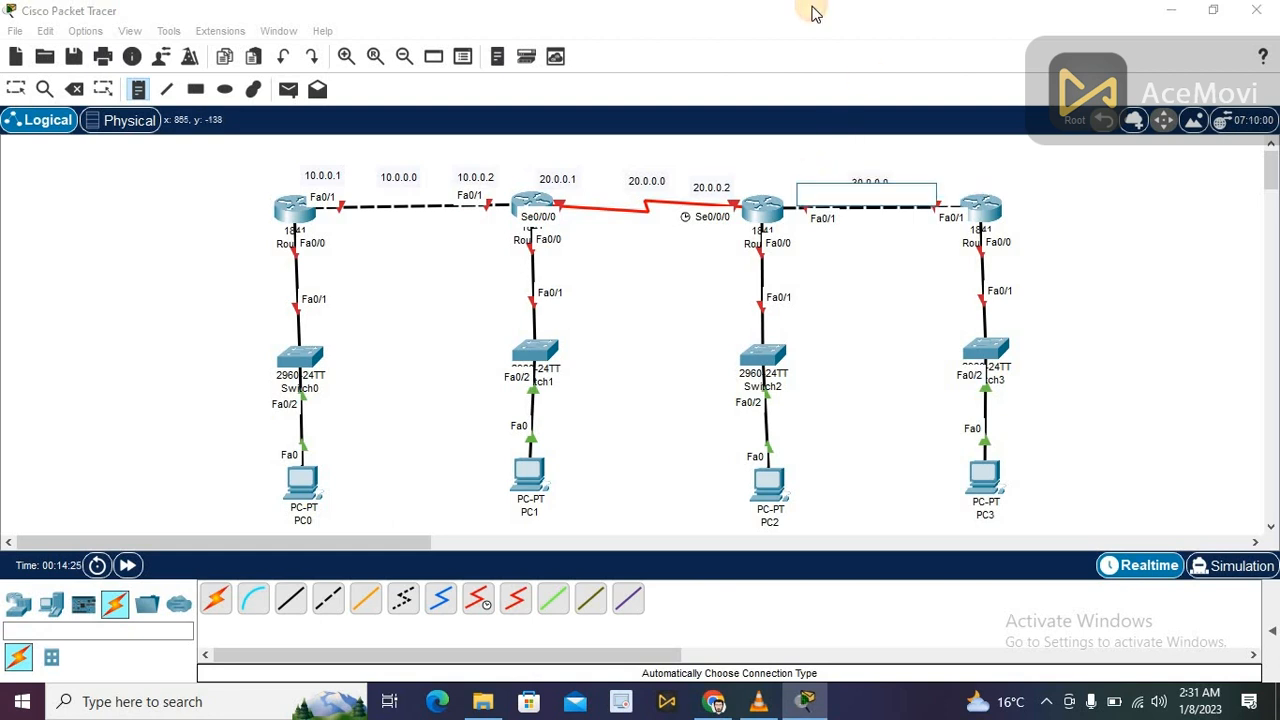
pyautogui.write('30.0.0.1')
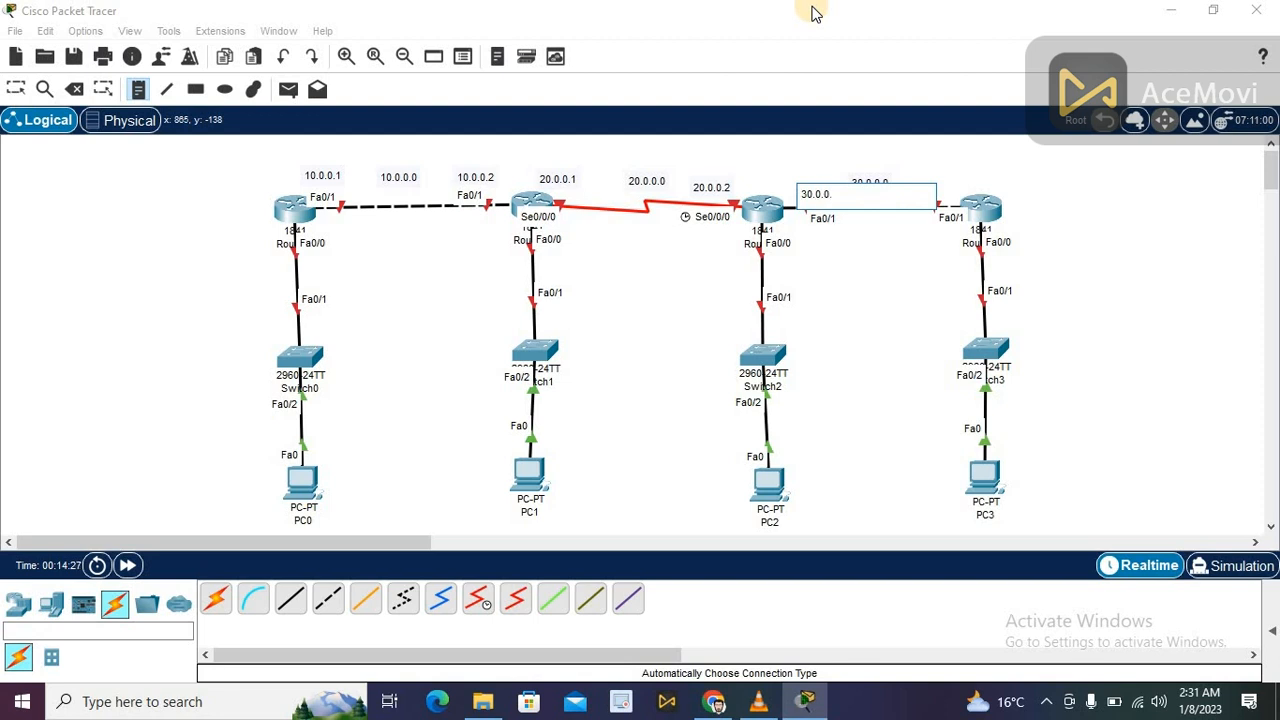
pyautogui.click(937, 182)
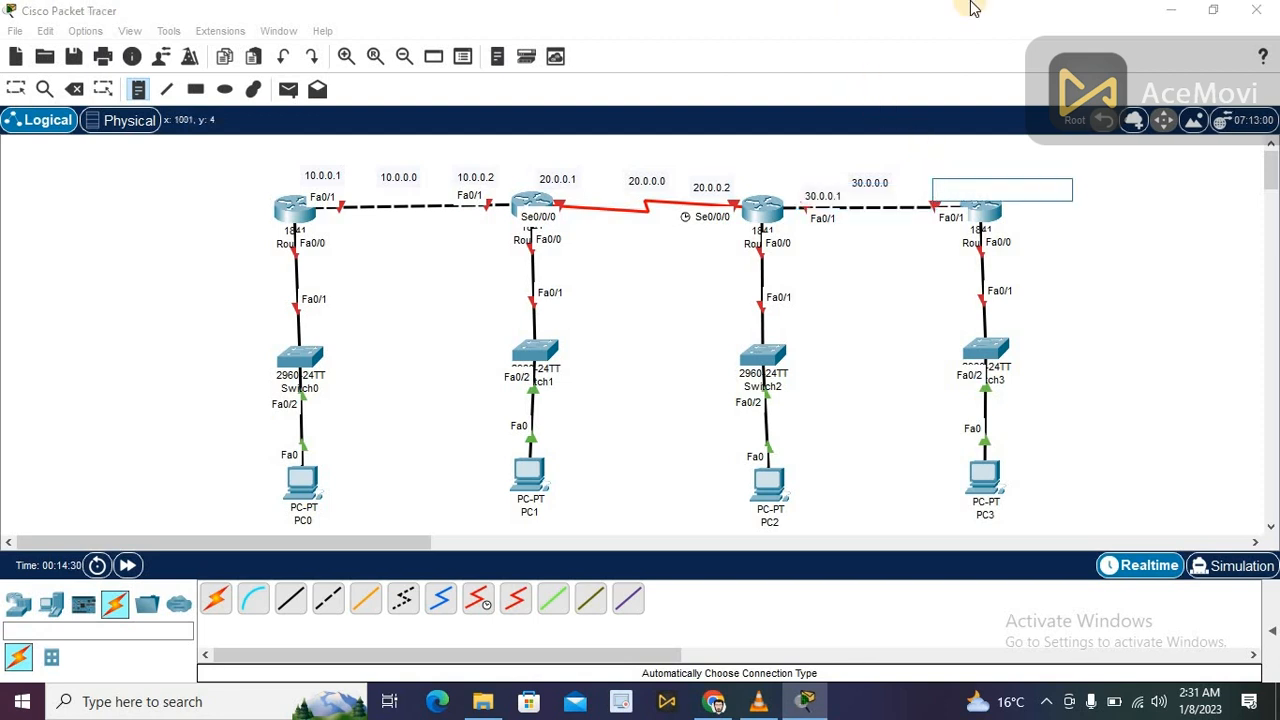
pyautogui.write('30.0.0.2')
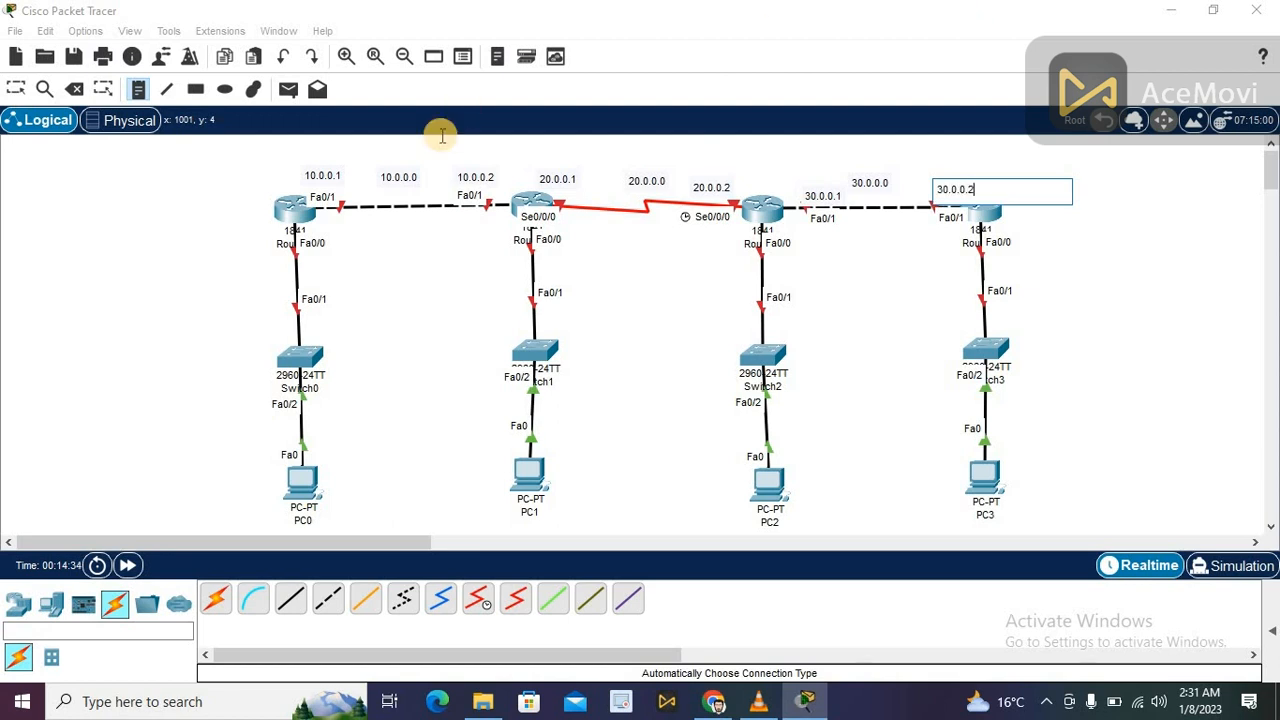
# - Reposition the three 30.0.0.x notes into an evenly spaced row just above the Router1–Router0 link
pyautogui.click(17, 90)
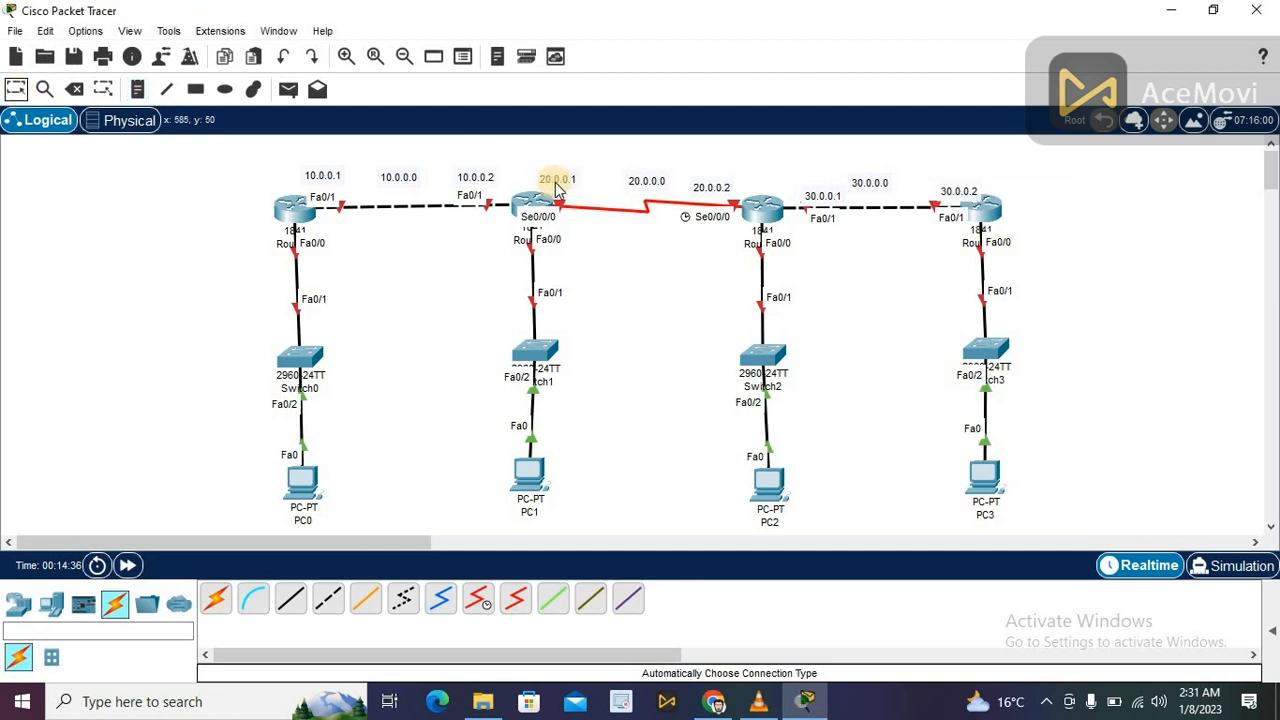
pyautogui.moveTo(823, 198); pyautogui.dragTo(948, 185)
pyautogui.click(958, 191)
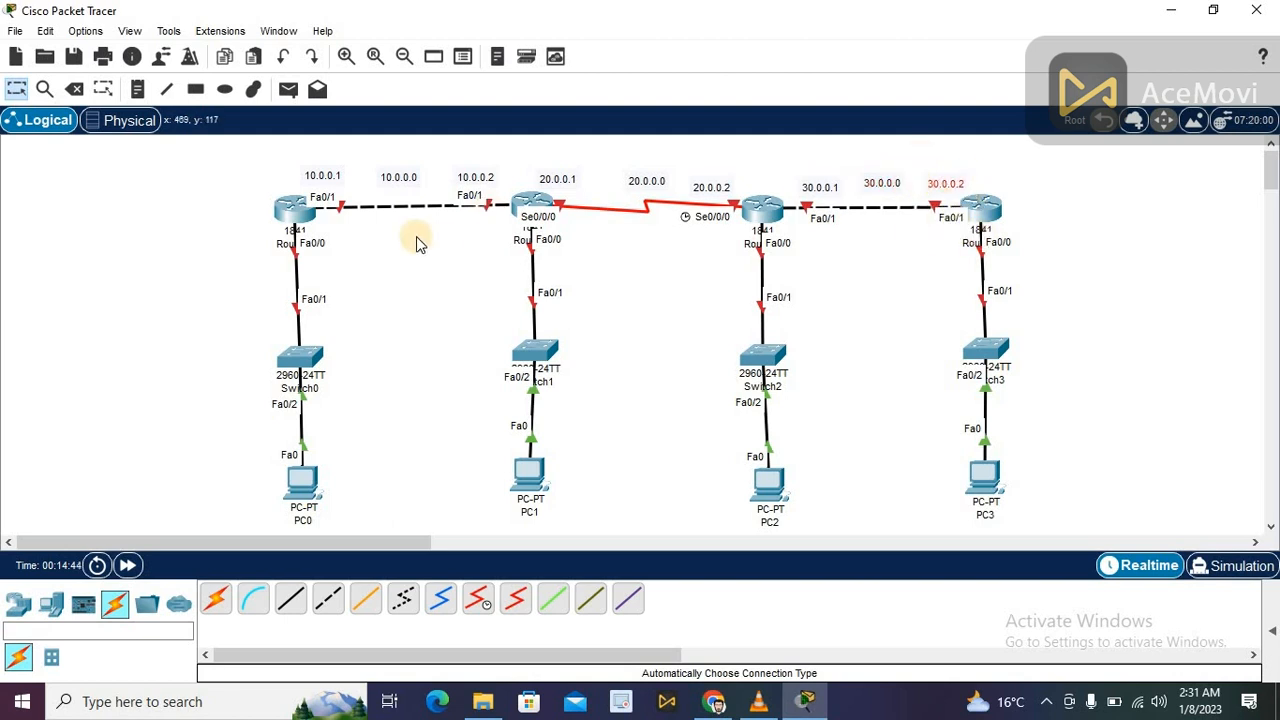
# - Add a note 192.168.1.1 at Router3's Fa0/0 interface and a note 192.168.1.2 at PC0
pyautogui.click(139, 90)
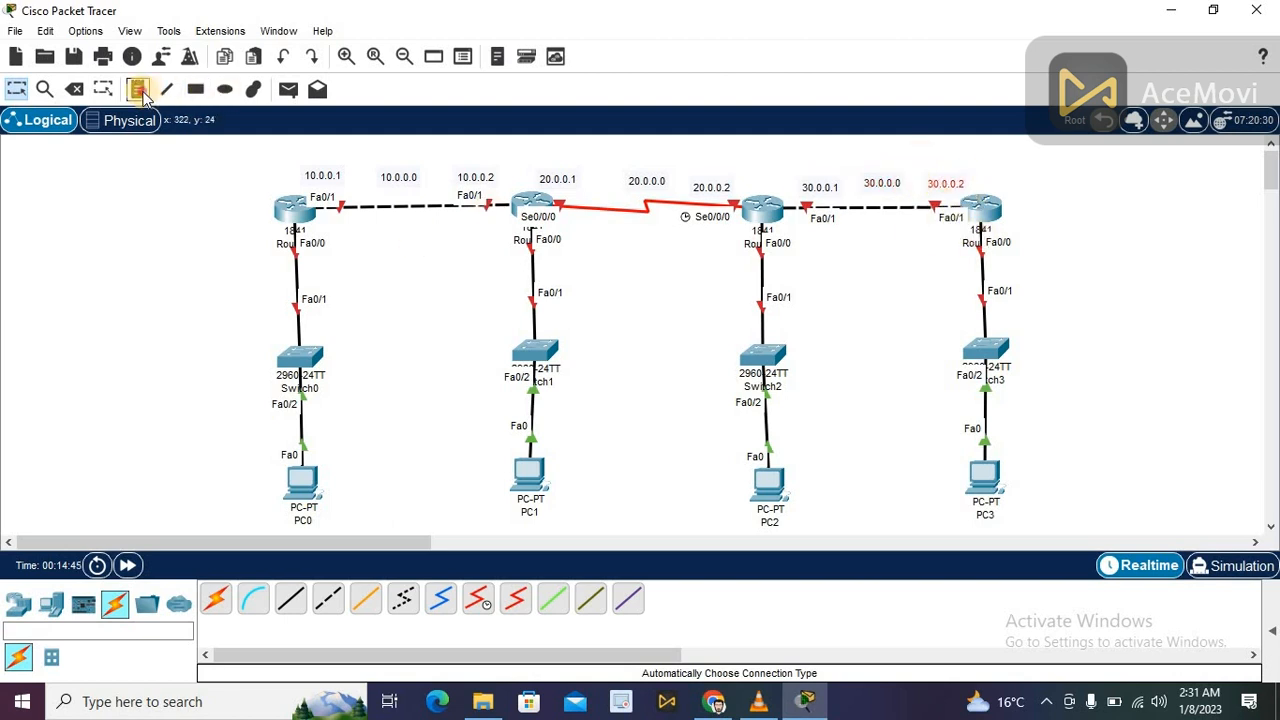
pyautogui.click(240, 240)
pyautogui.write('192.168.1.1')
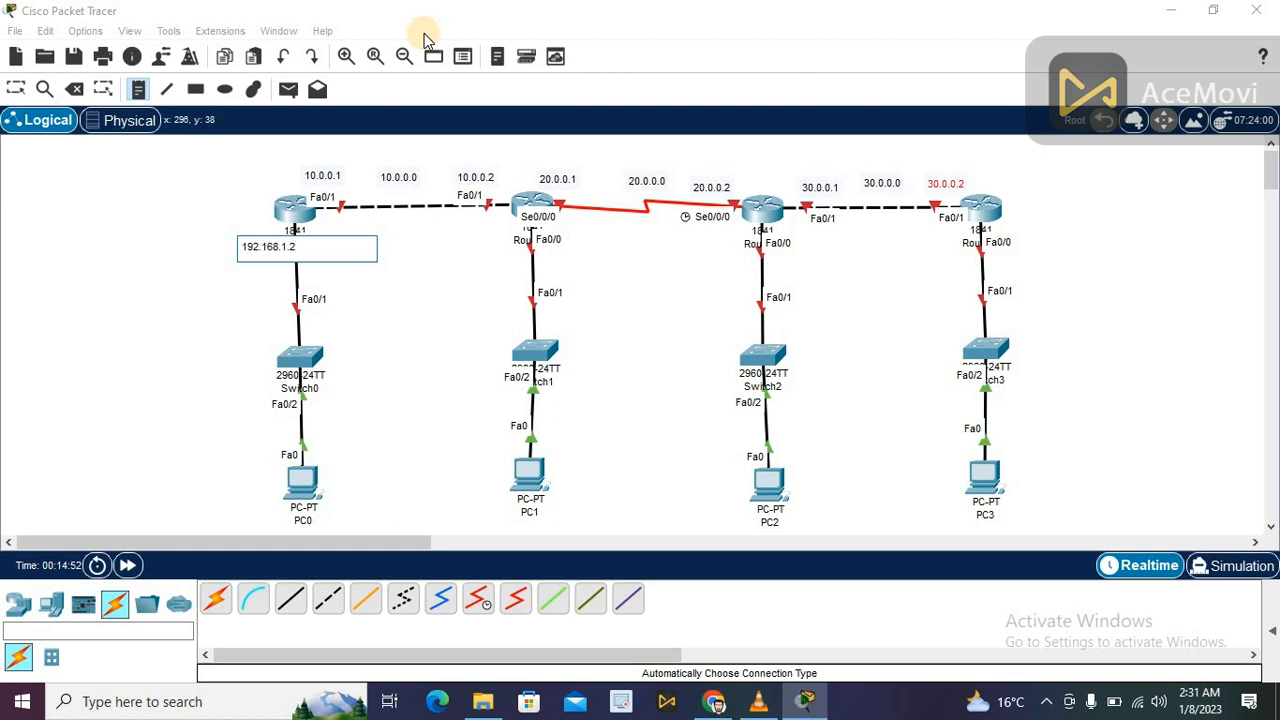
pyautogui.click(262, 491)
pyautogui.write('192.168.1.2')
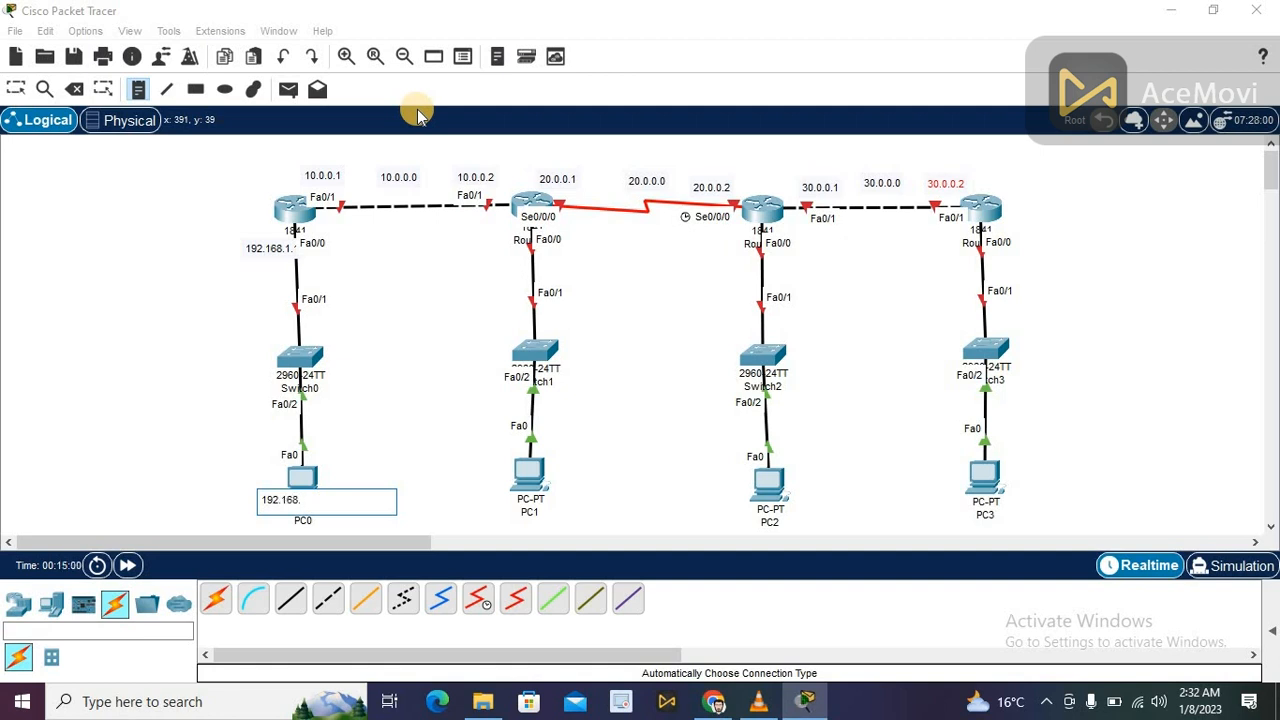
# - Move the 192.168.1.1 and 192.168.1.2 notes outward so they clear the Router3 and PC0 labels
pyautogui.click(31, 94)
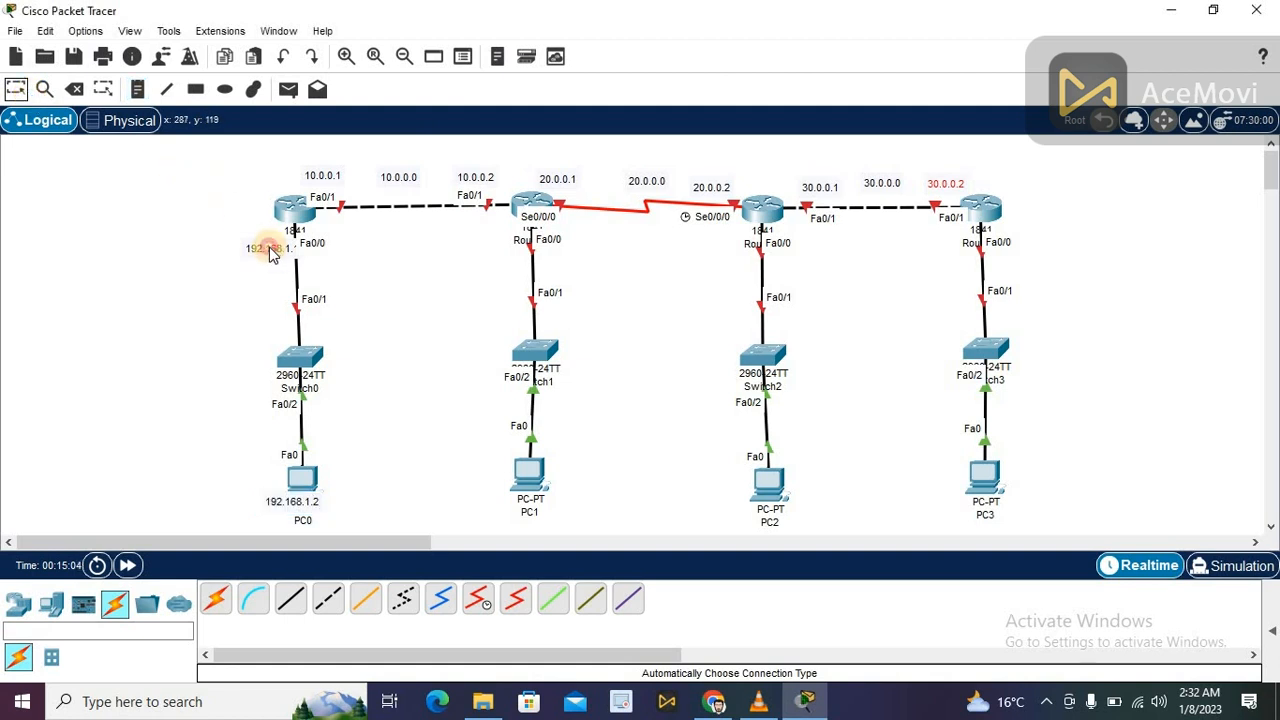
pyautogui.moveTo(270, 253); pyautogui.dragTo(225, 250)
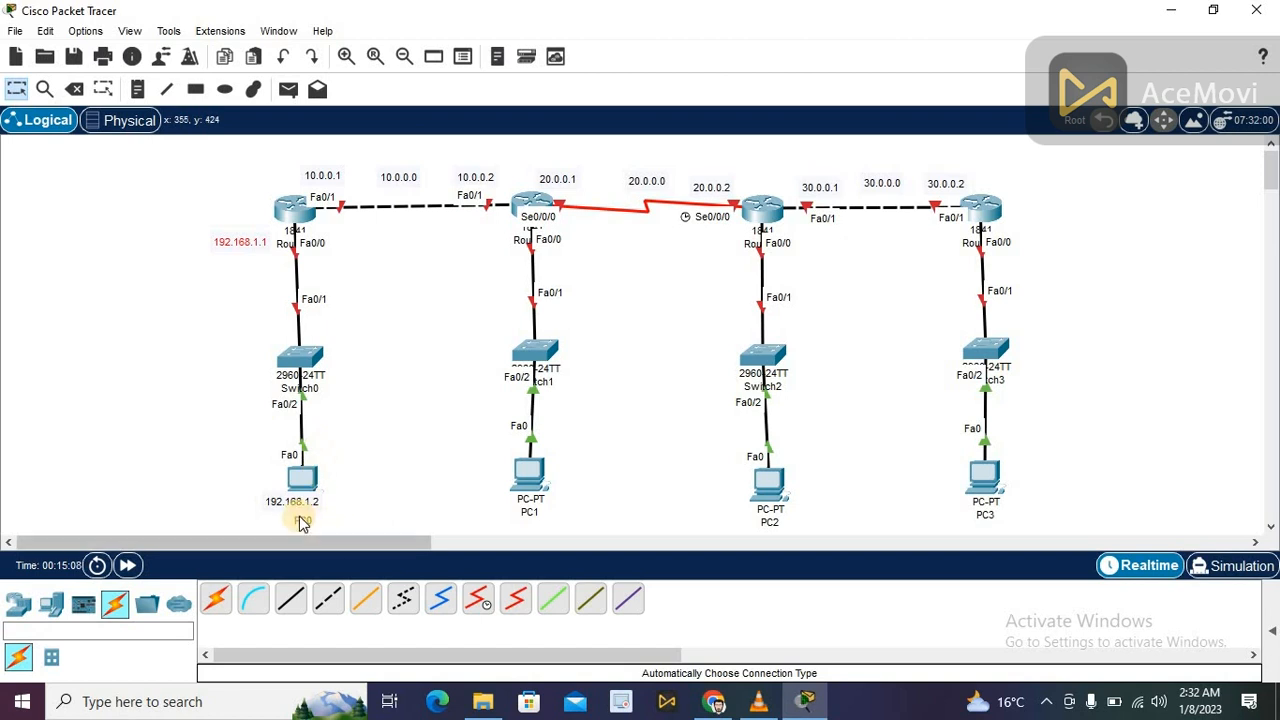
pyautogui.moveTo(297, 503); pyautogui.dragTo(252, 503)
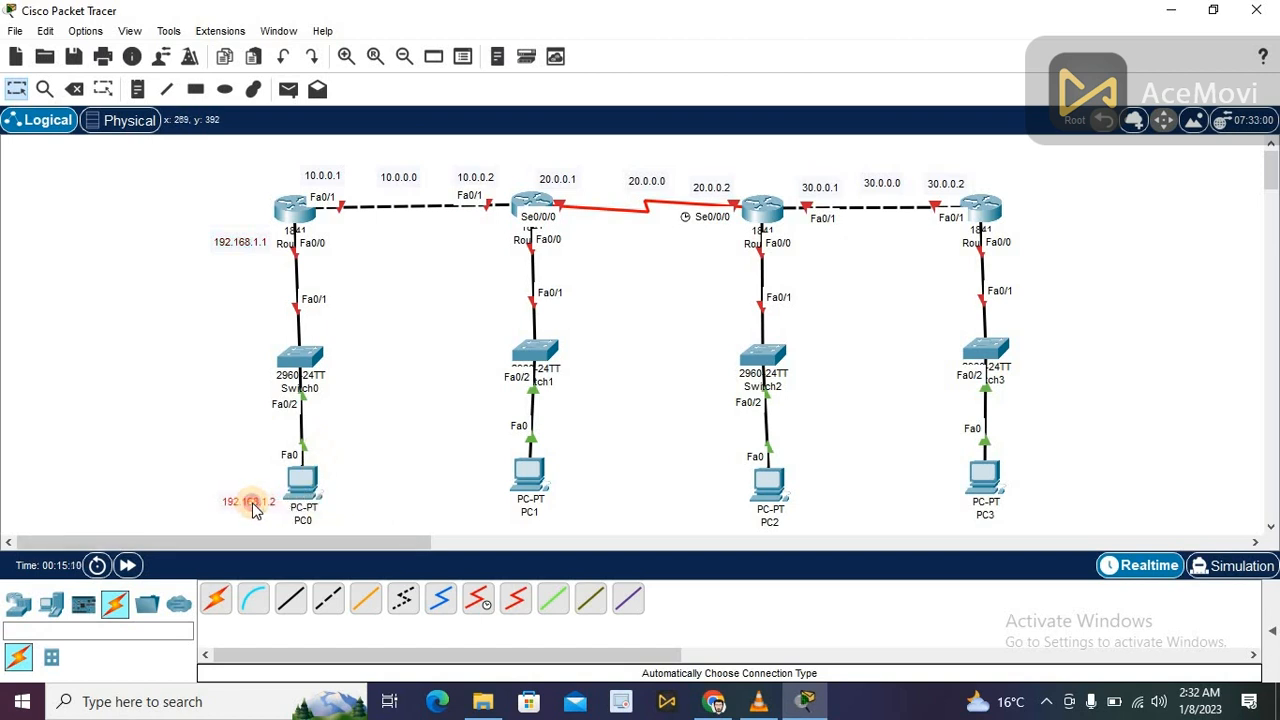
# - Add a note 192.168.2.1 at the Fa0/0 interface of the router above Switch1 and a note 192.168.2.2 at PC1
pyautogui.click(137, 89)
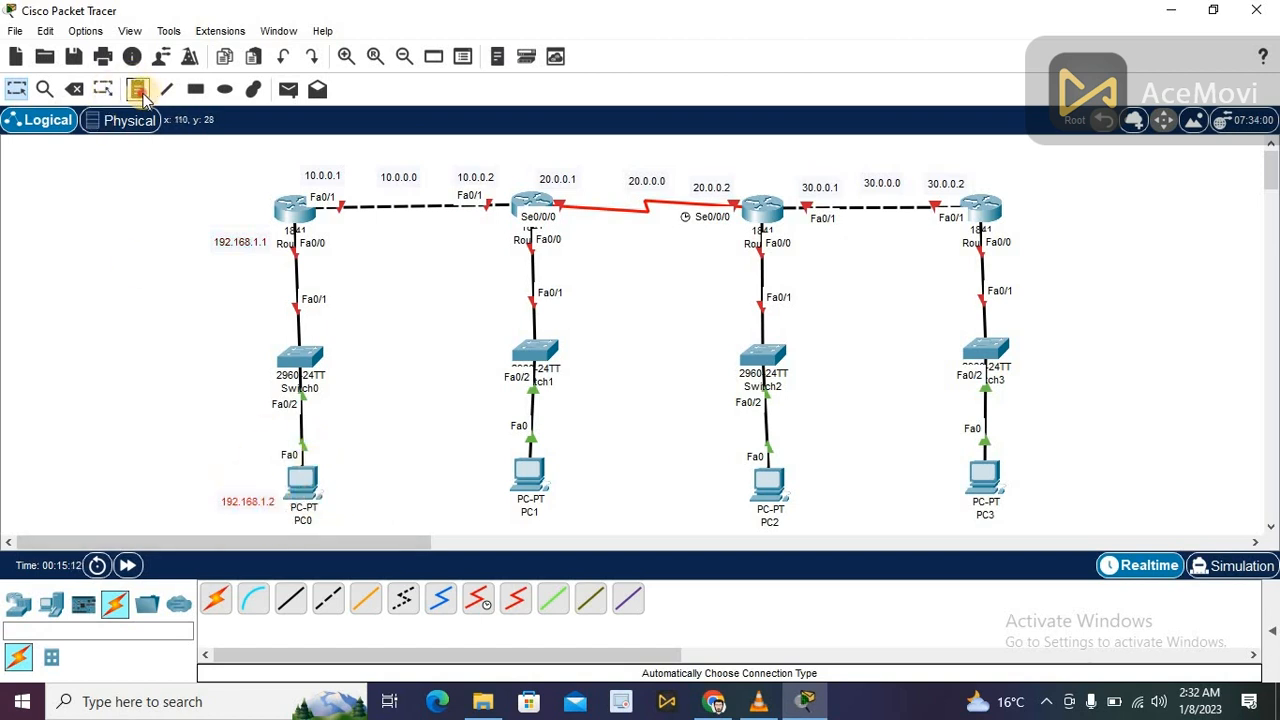
pyautogui.click(475, 240)
pyautogui.write('192.168.2.1')
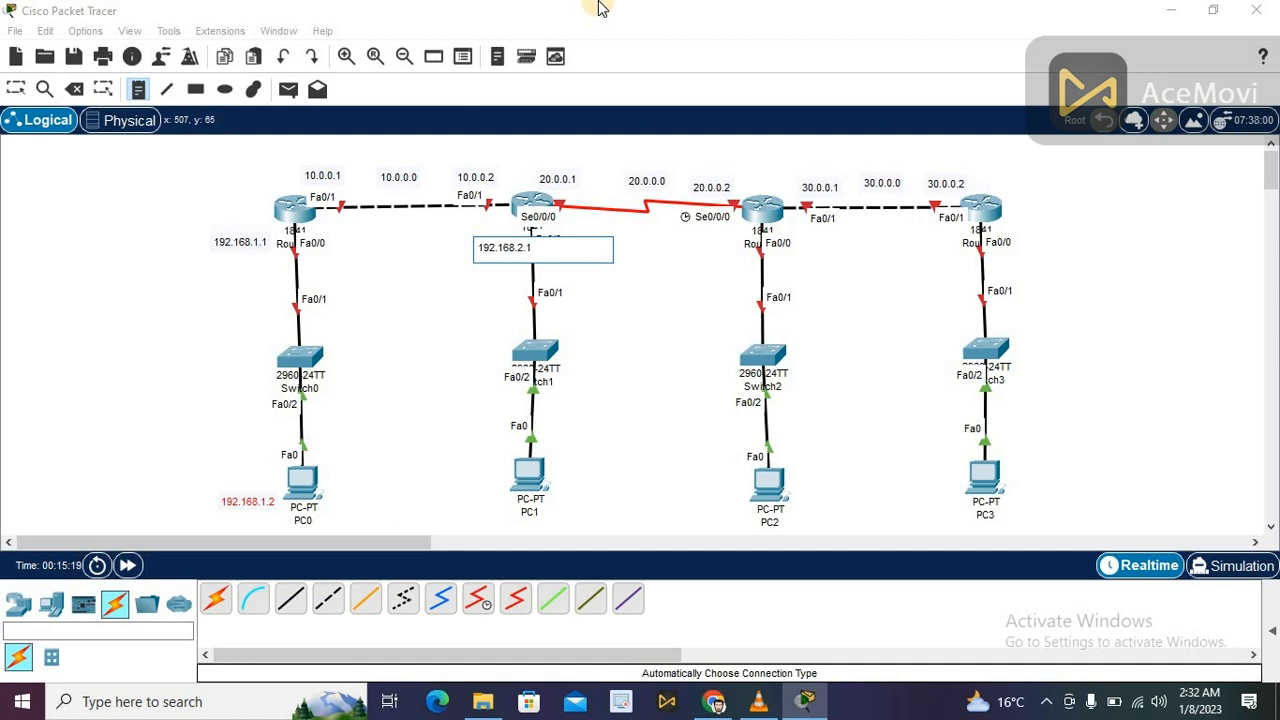
pyautogui.click(483, 487)
pyautogui.write('192.168.2.2')
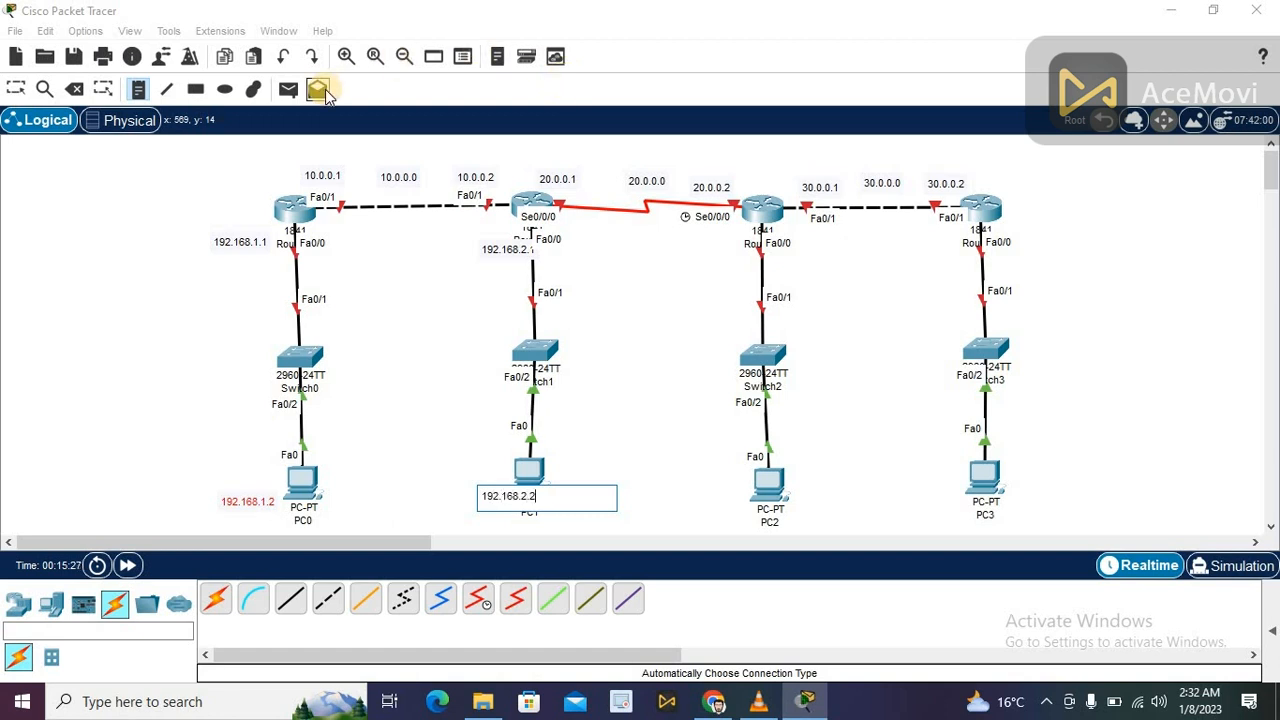
# - Move the 192.168.2.1 and 192.168.2.2 notes outward so they clear the router and PC1 labels
pyautogui.click(16, 90)
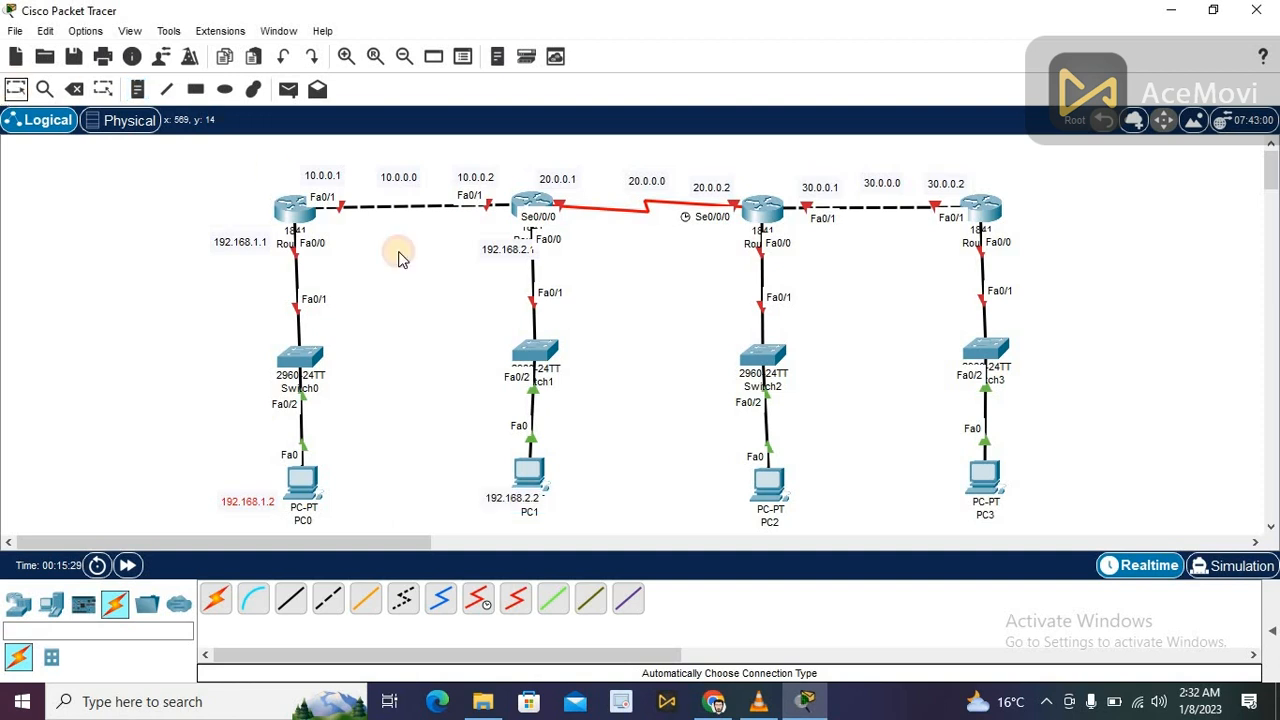
pyautogui.moveTo(496, 249); pyautogui.dragTo(456, 240)
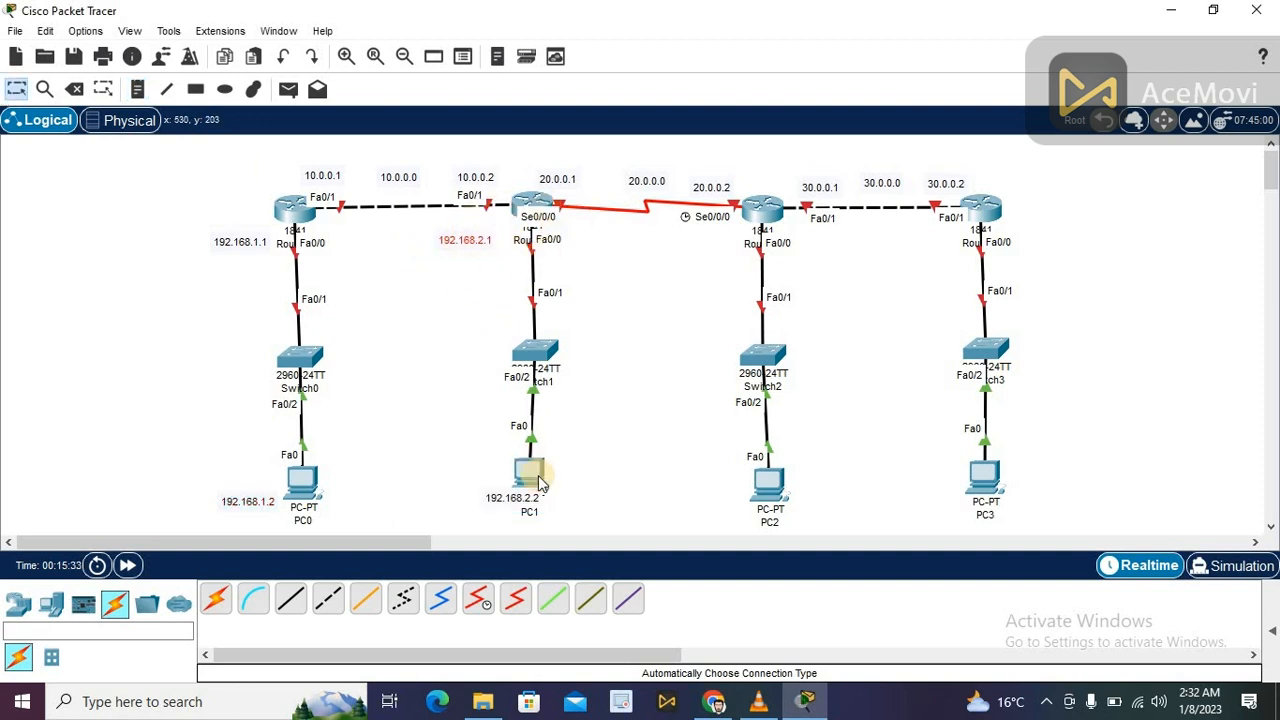
pyautogui.moveTo(506, 503); pyautogui.dragTo(476, 496)
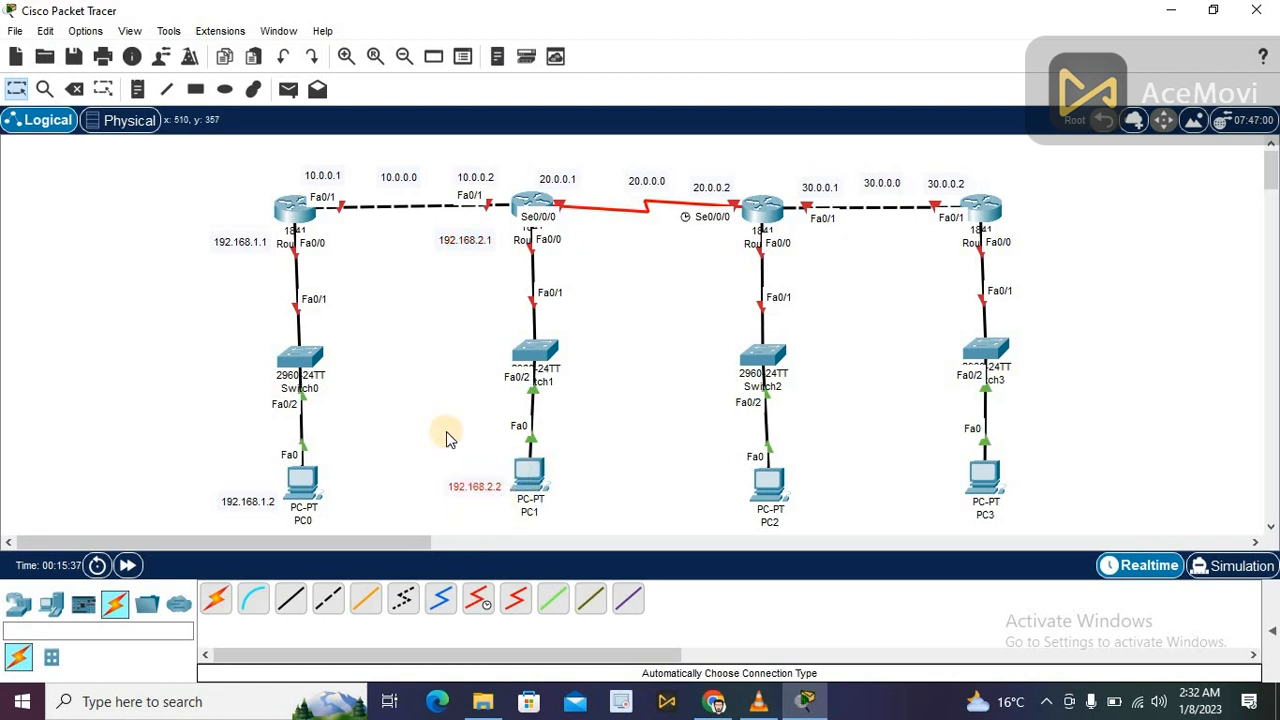
# - Add a note 192.168.3.1 at the Fa0/0 interface of the router above Switch2 and a note 192.168.3.2 at PC2
pyautogui.click(137, 90)
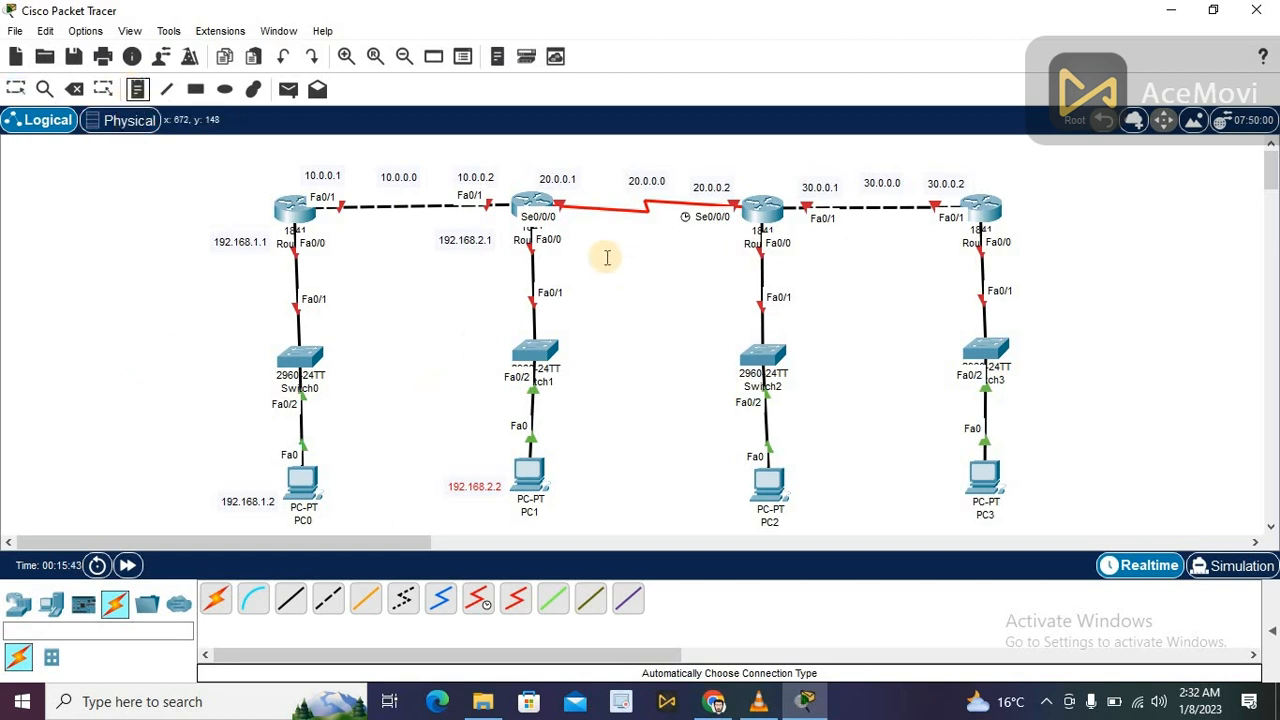
pyautogui.click(725, 240)
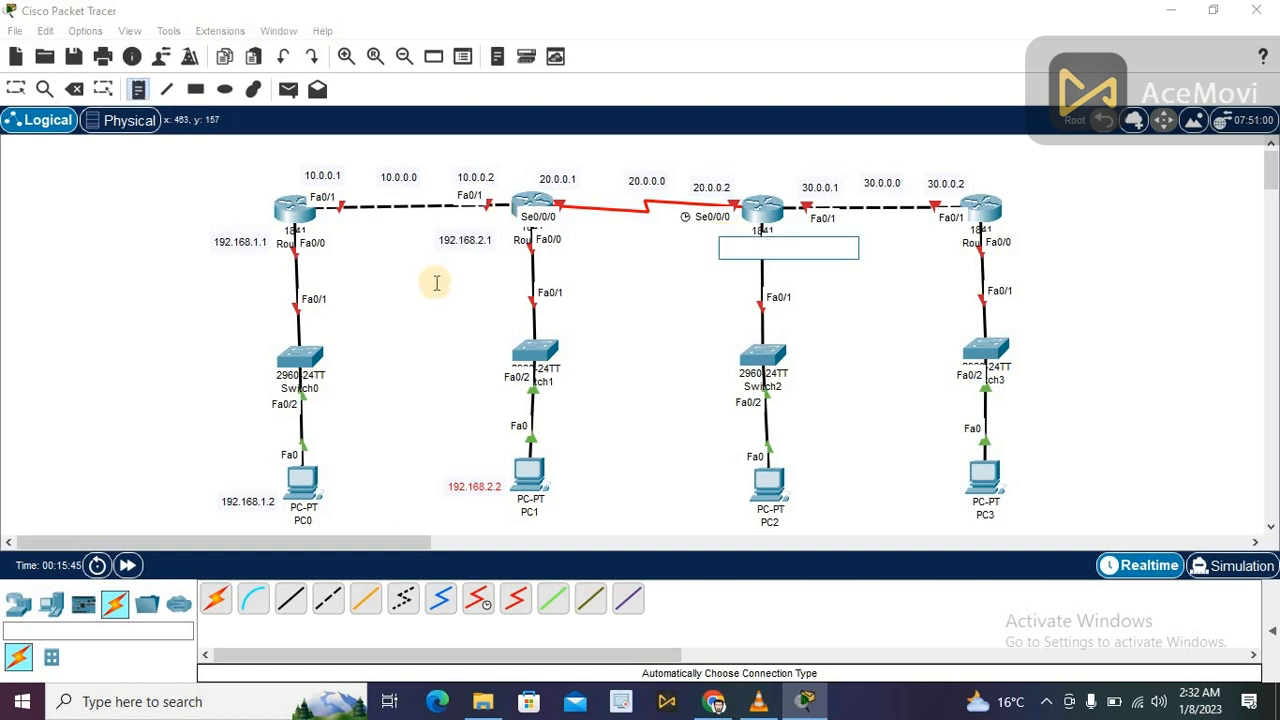
pyautogui.write('192.168.3.1')
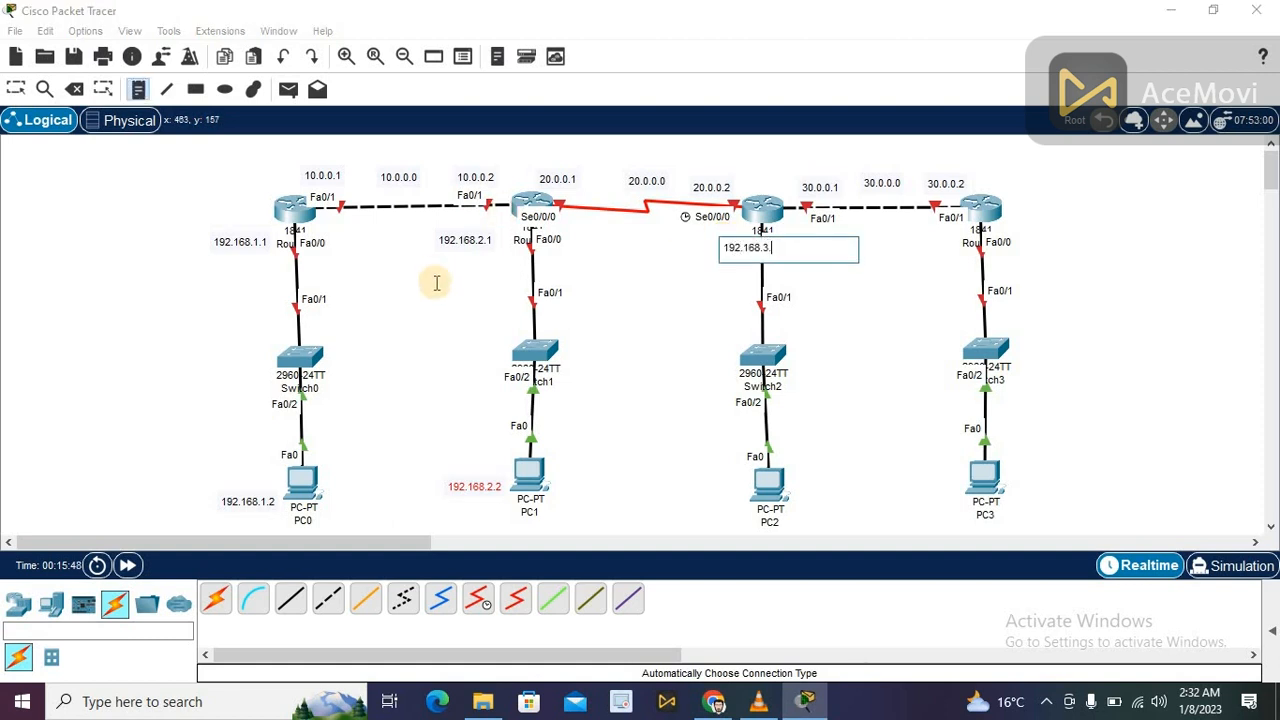
pyautogui.click(724, 491)
pyautogui.write('192.168.3.2')
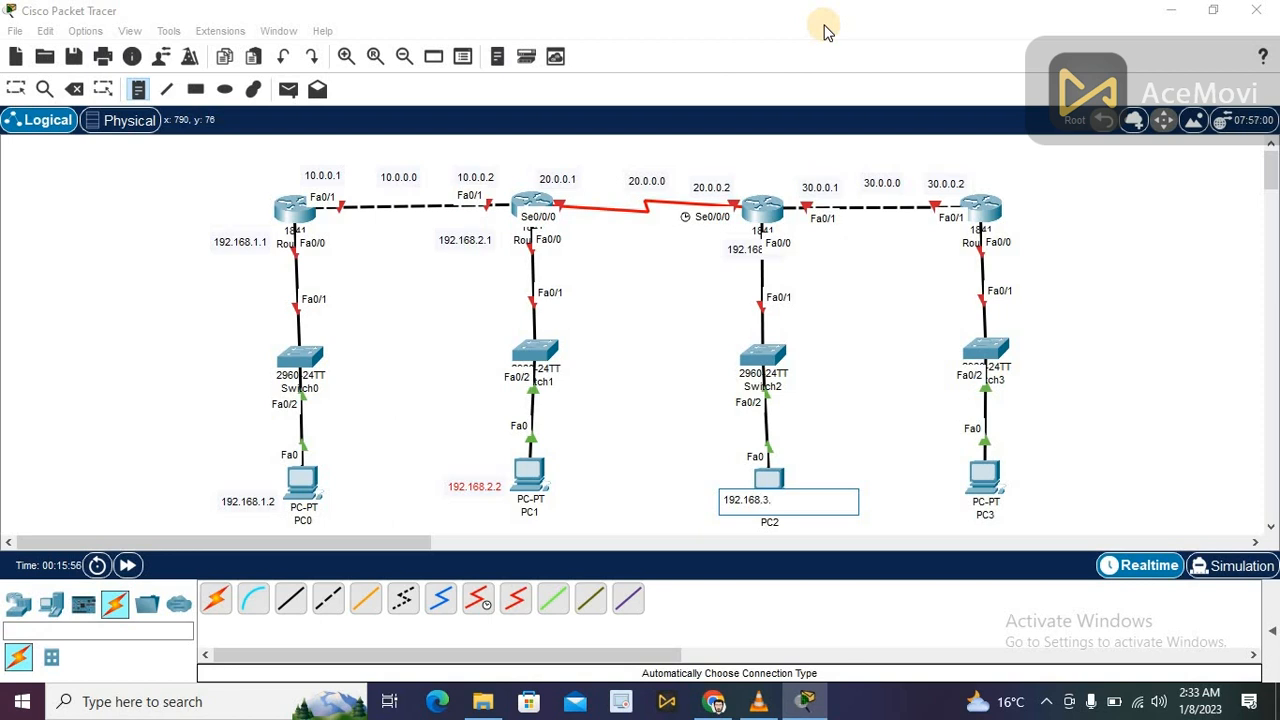
# - Move the 192.168.3.1 and 192.168.3.2 notes outward so they clear the router and PC2 labels
pyautogui.click(14, 89)
pyautogui.click(721, 250)
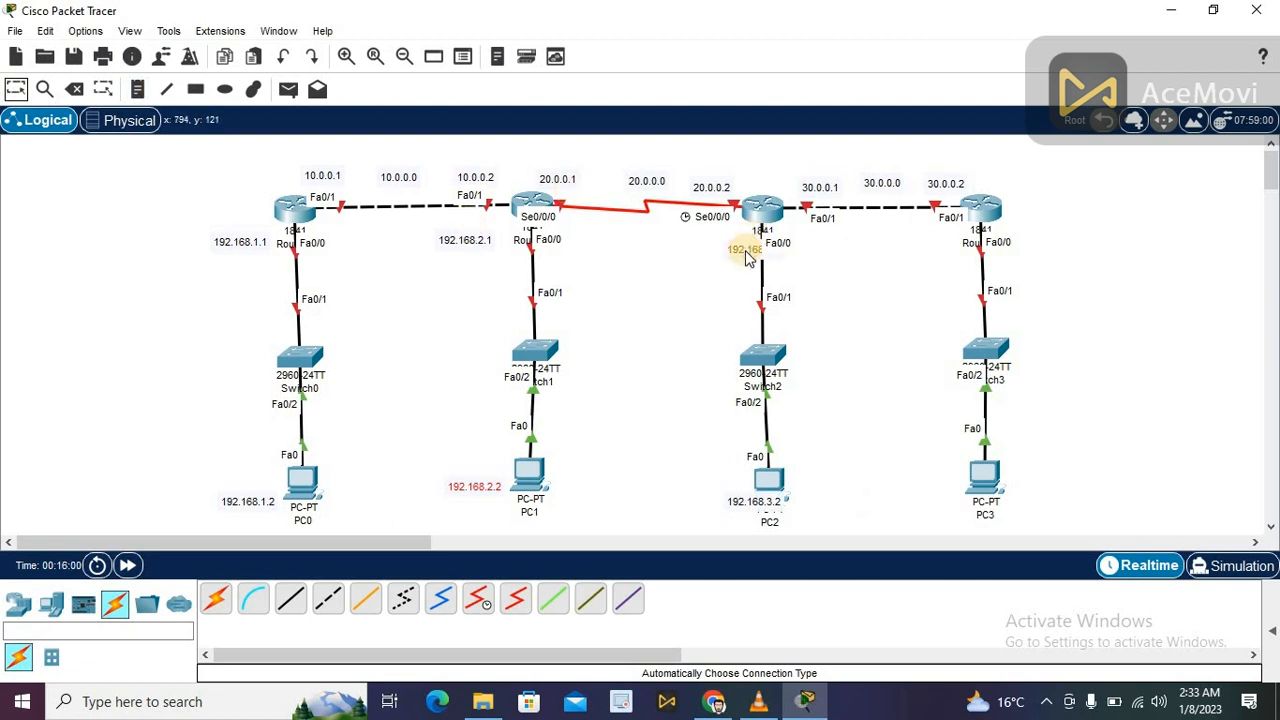
pyautogui.moveTo(724, 254); pyautogui.dragTo(690, 248)
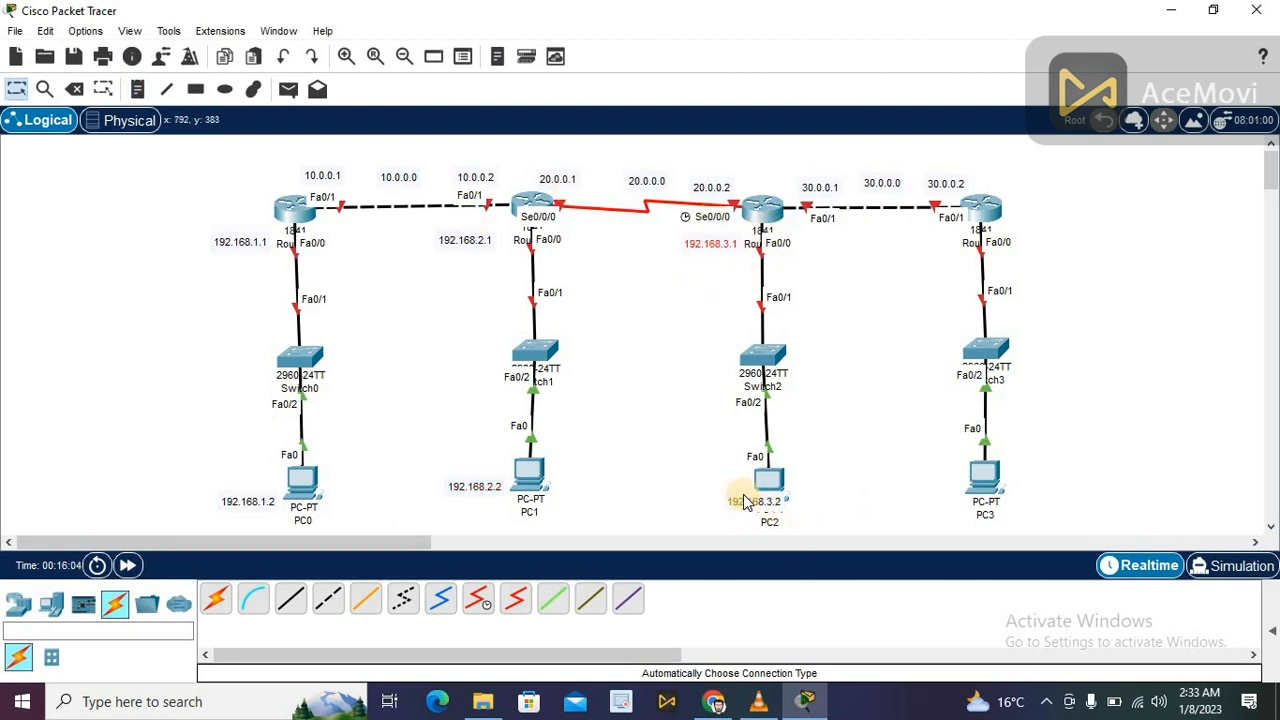
pyautogui.moveTo(745, 505); pyautogui.dragTo(714, 491)
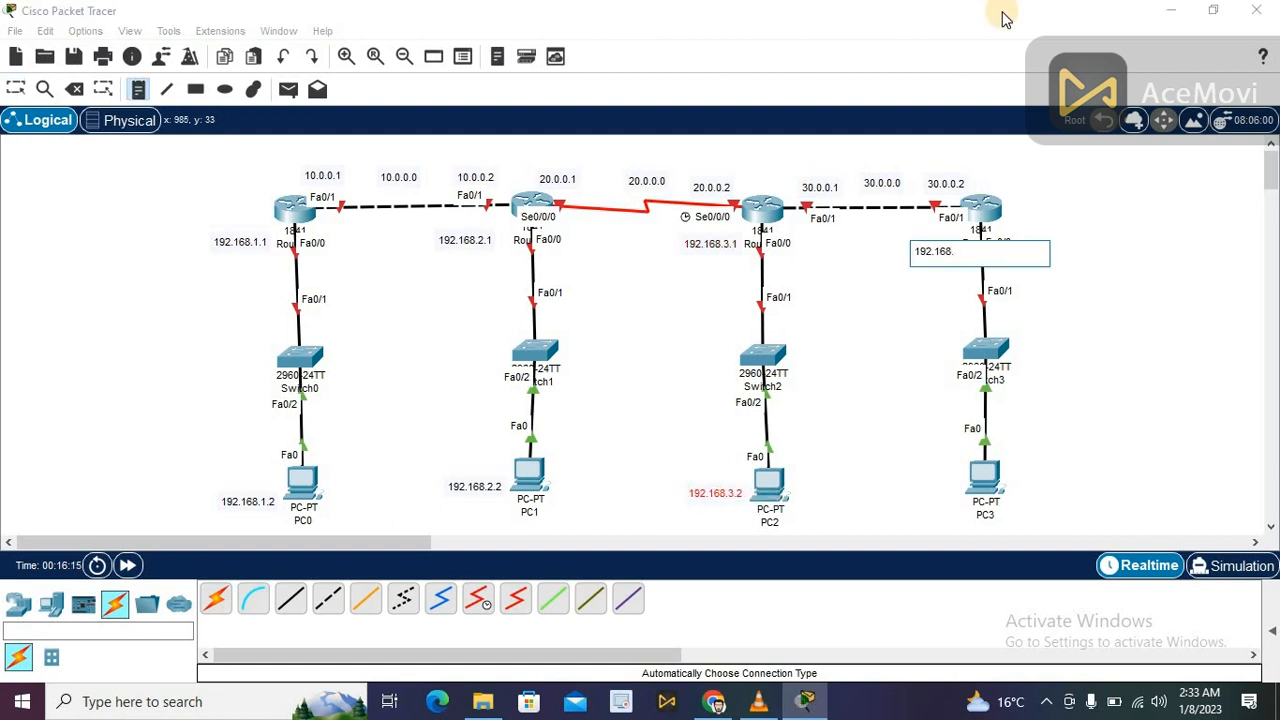
# - Add notes 192.168.4.1 at the Fa0/0 interface of the router above Switch3 and 192.168.4.2 at PC3, placed clear of the device labels
pyautogui.click(942, 494)
pyautogui.write('192.168.4.2')
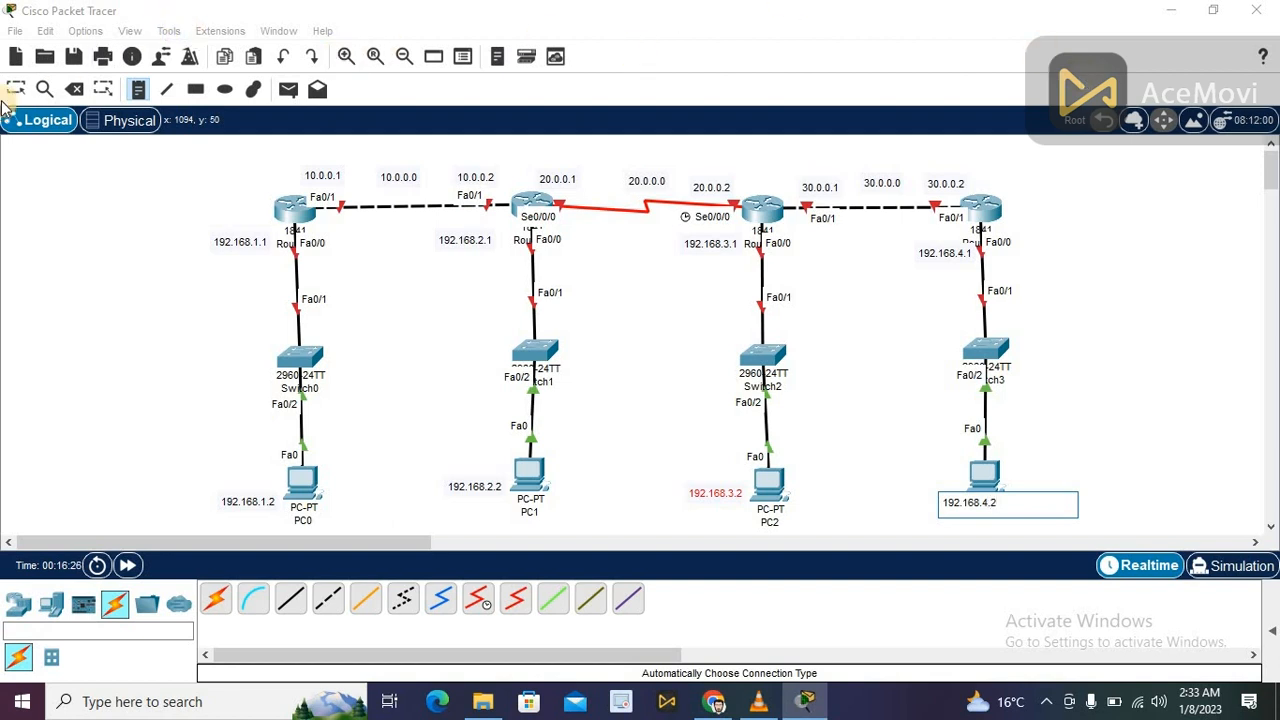
pyautogui.click(15, 88)
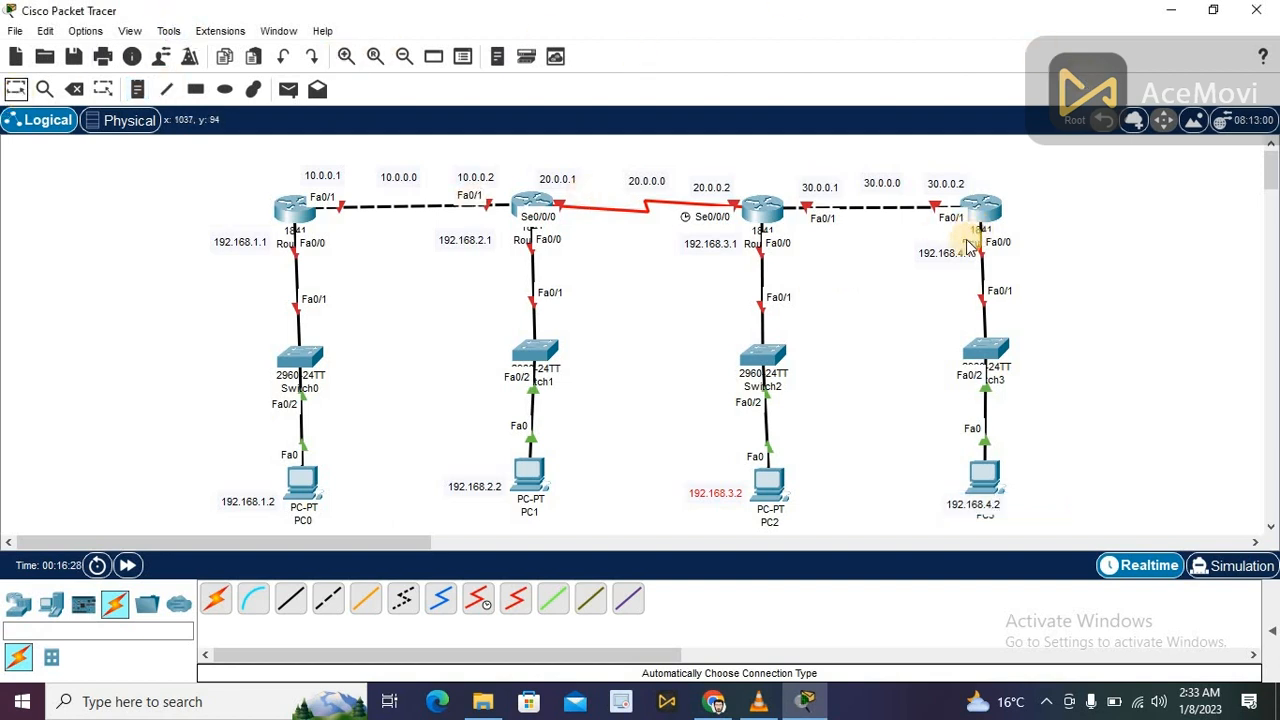
pyautogui.moveTo(955, 253); pyautogui.dragTo(935, 250)
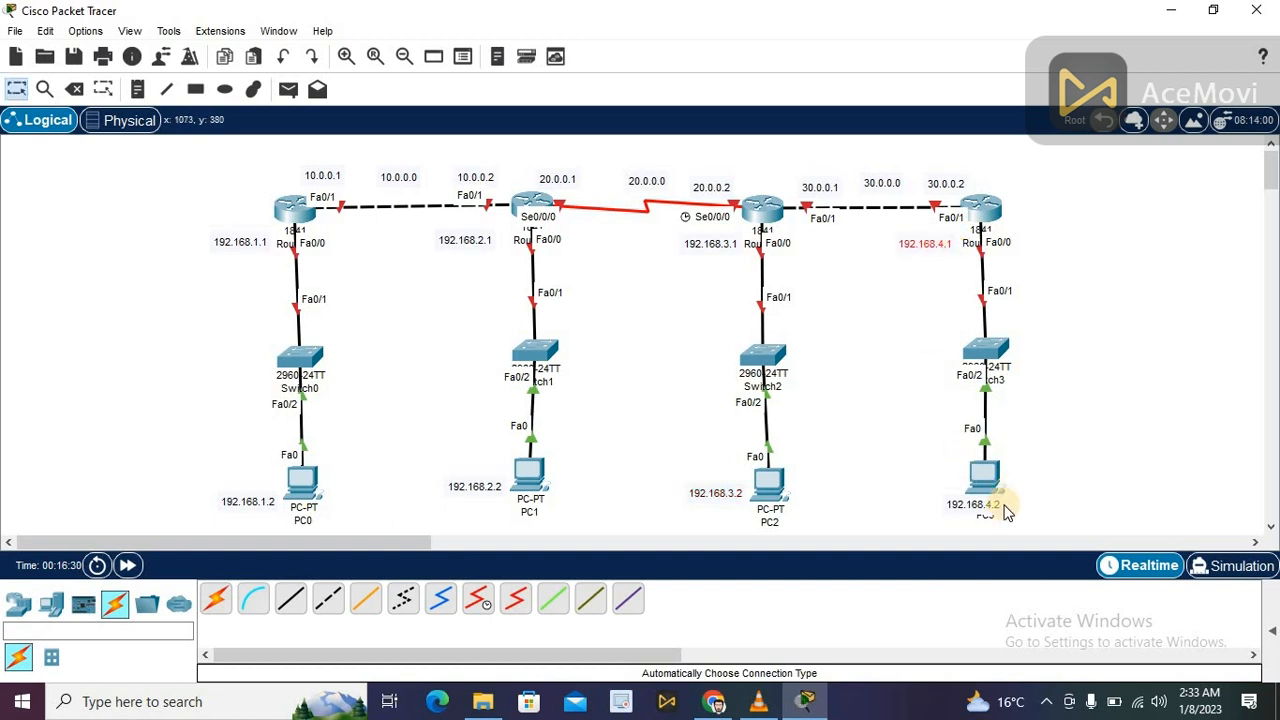
pyautogui.moveTo(978, 506); pyautogui.dragTo(917, 503)
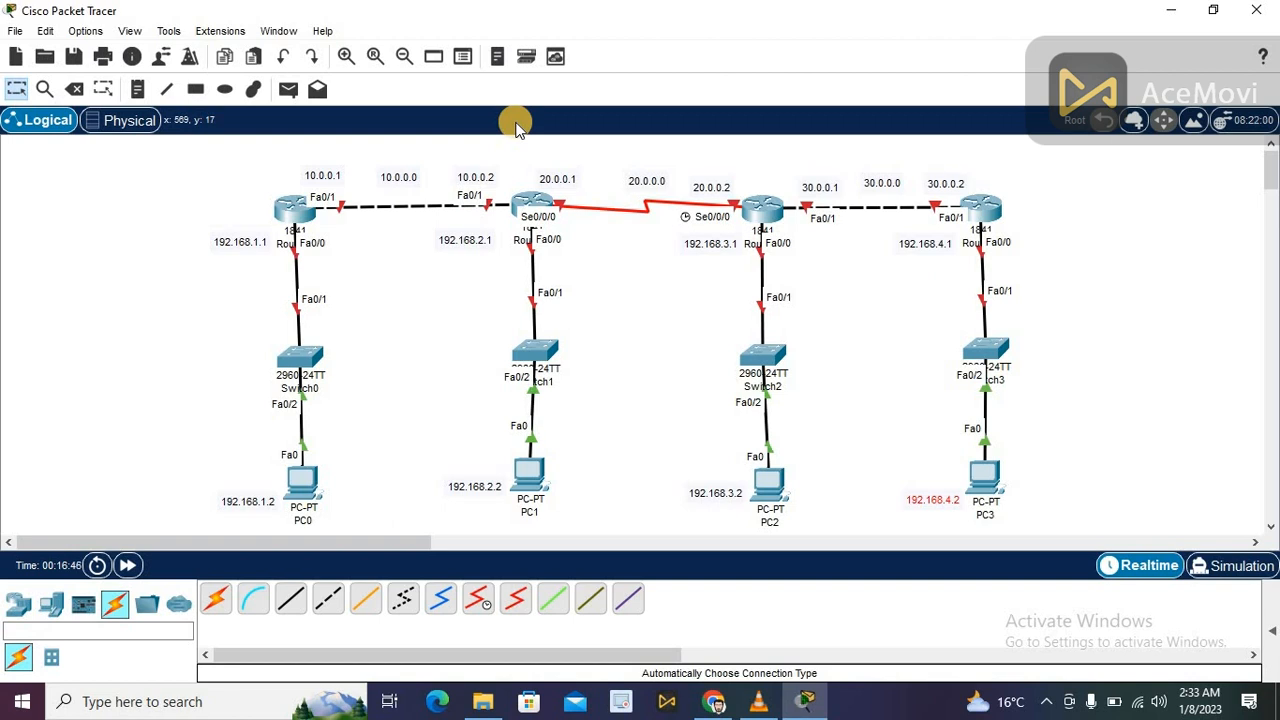
# - Open PC0's IP Configuration and position its window so that PC0 and its router stay in view
pyautogui.click(303, 488)
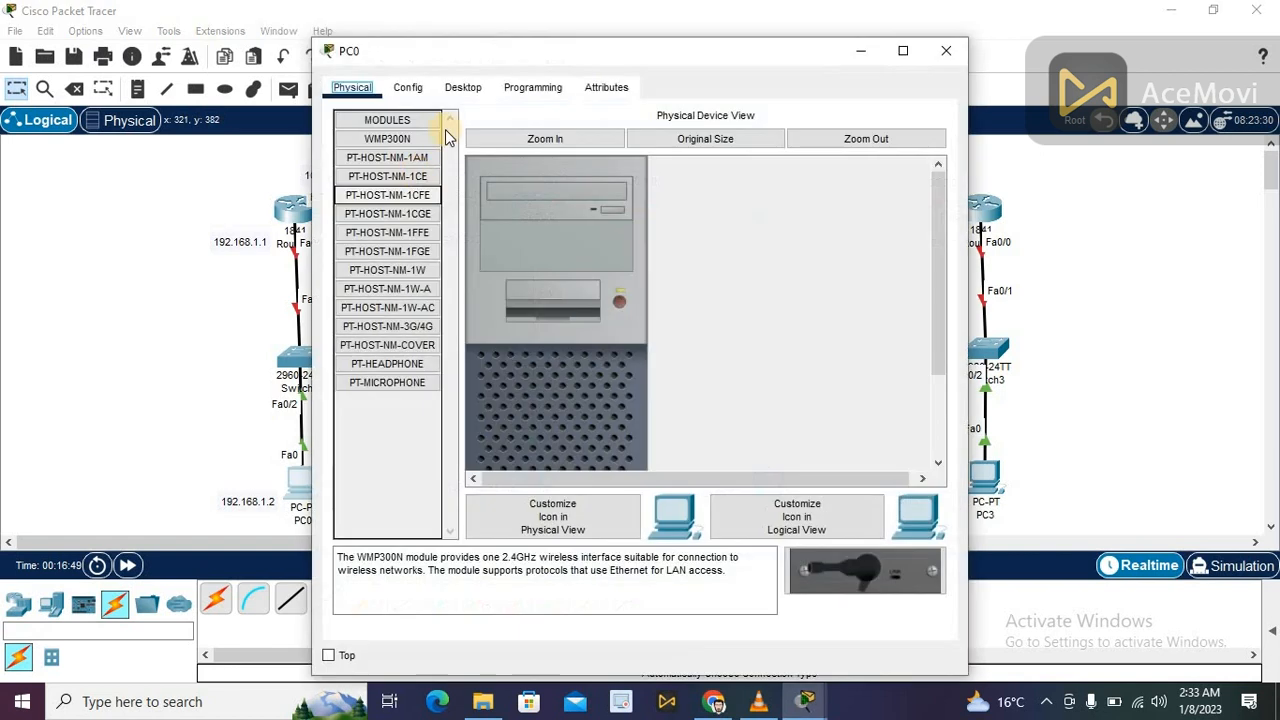
pyautogui.click(530, 44)
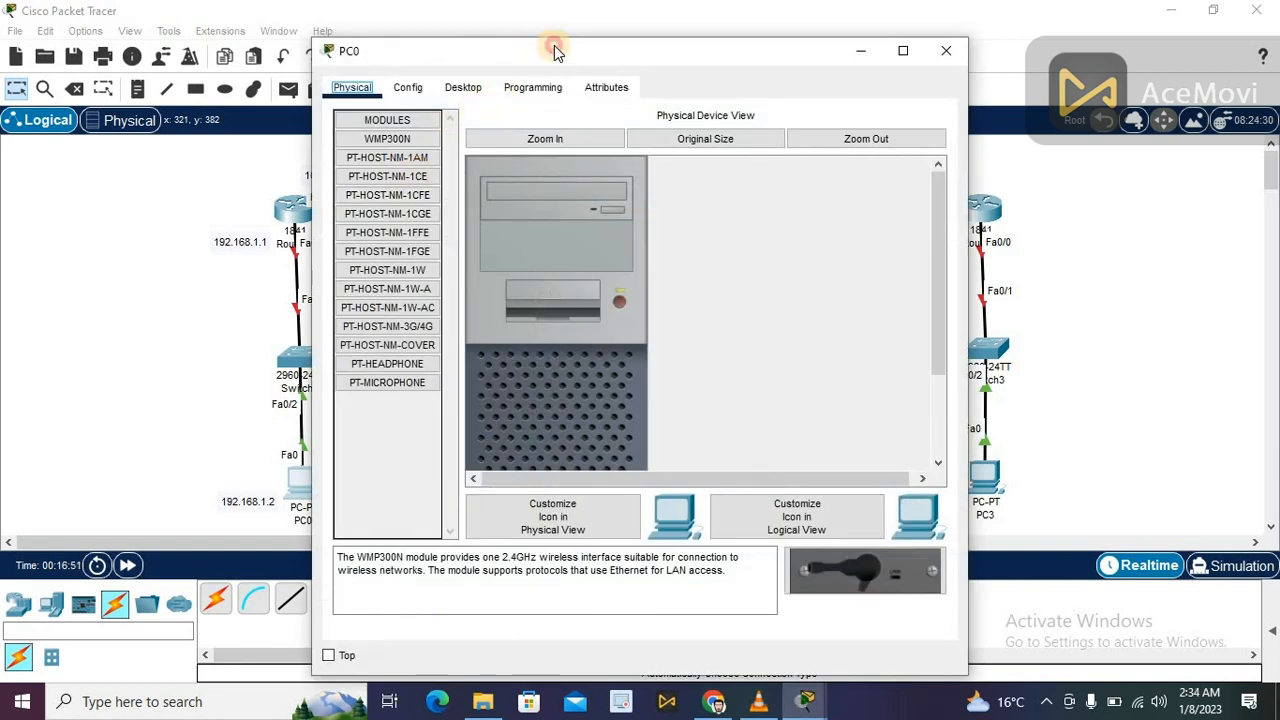
pyautogui.moveTo(556, 52); pyautogui.dragTo(737, 22)
pyautogui.click(645, 57)
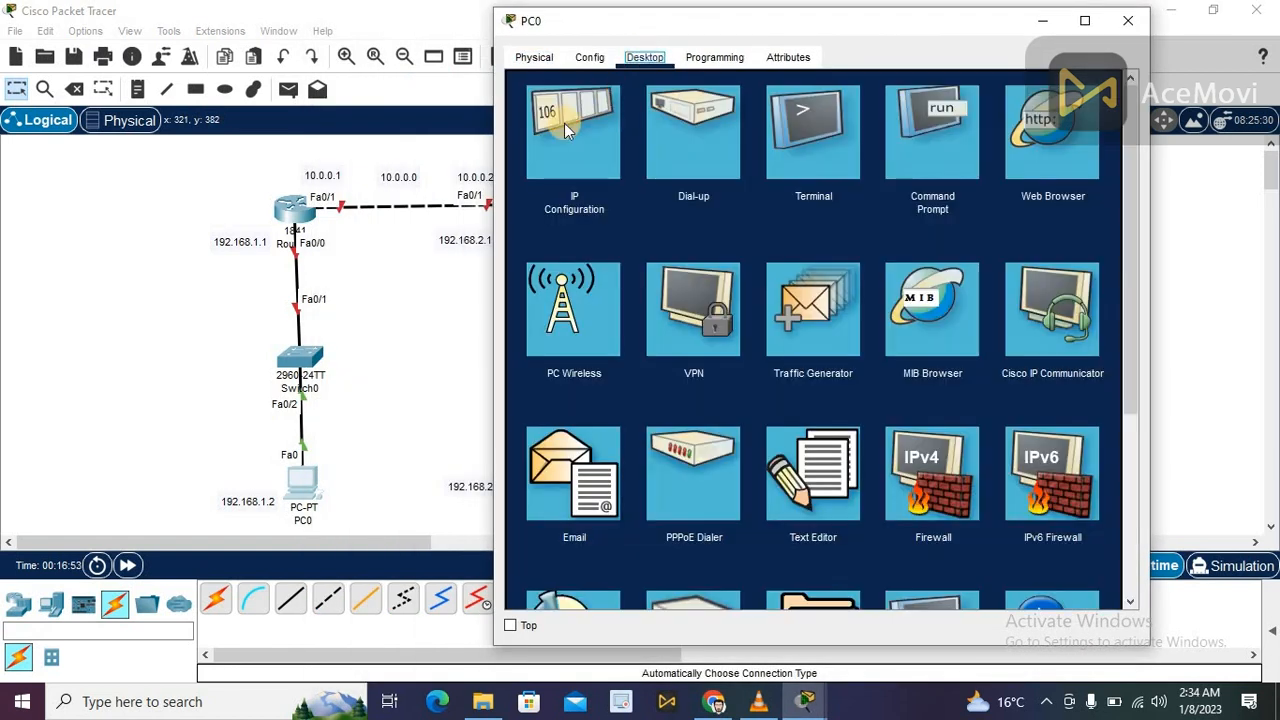
pyautogui.click(564, 123)
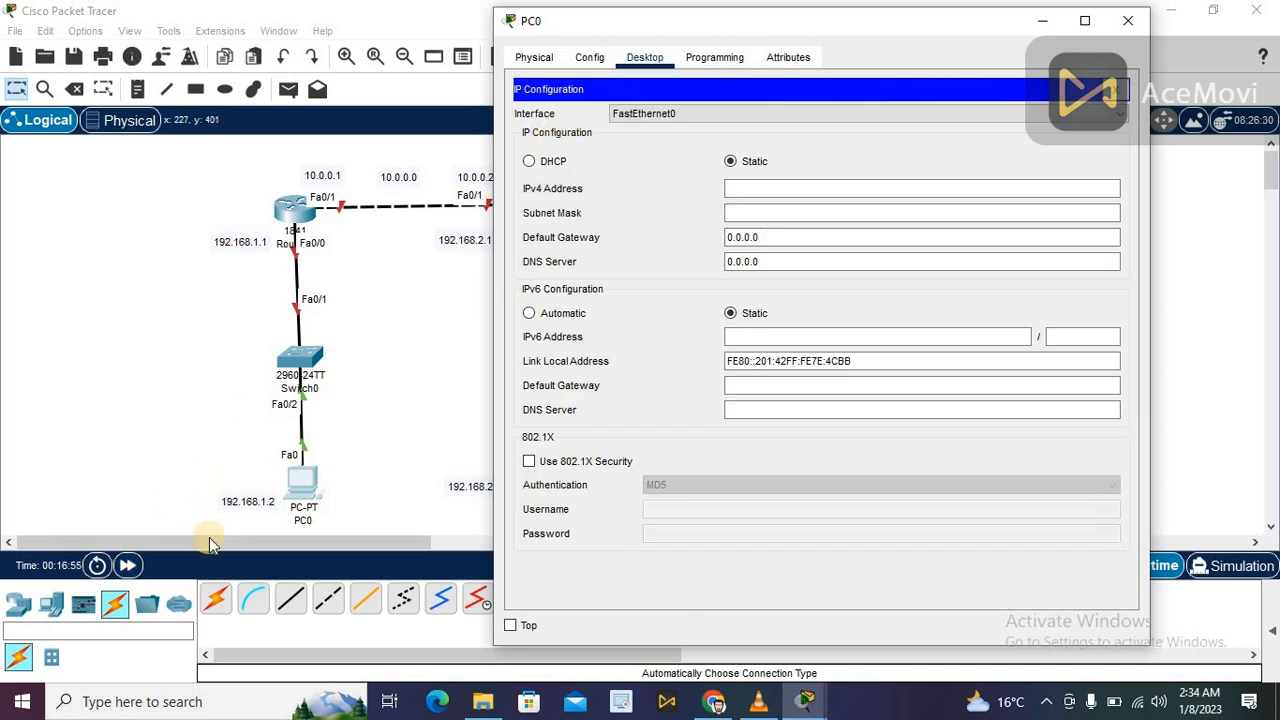
# - Give PC0 the static IPv4 address 192.168.1.2, subnet mask 255.255.255.0 and default gateway 192.168.1.1, and close its window
pyautogui.click(813, 183)
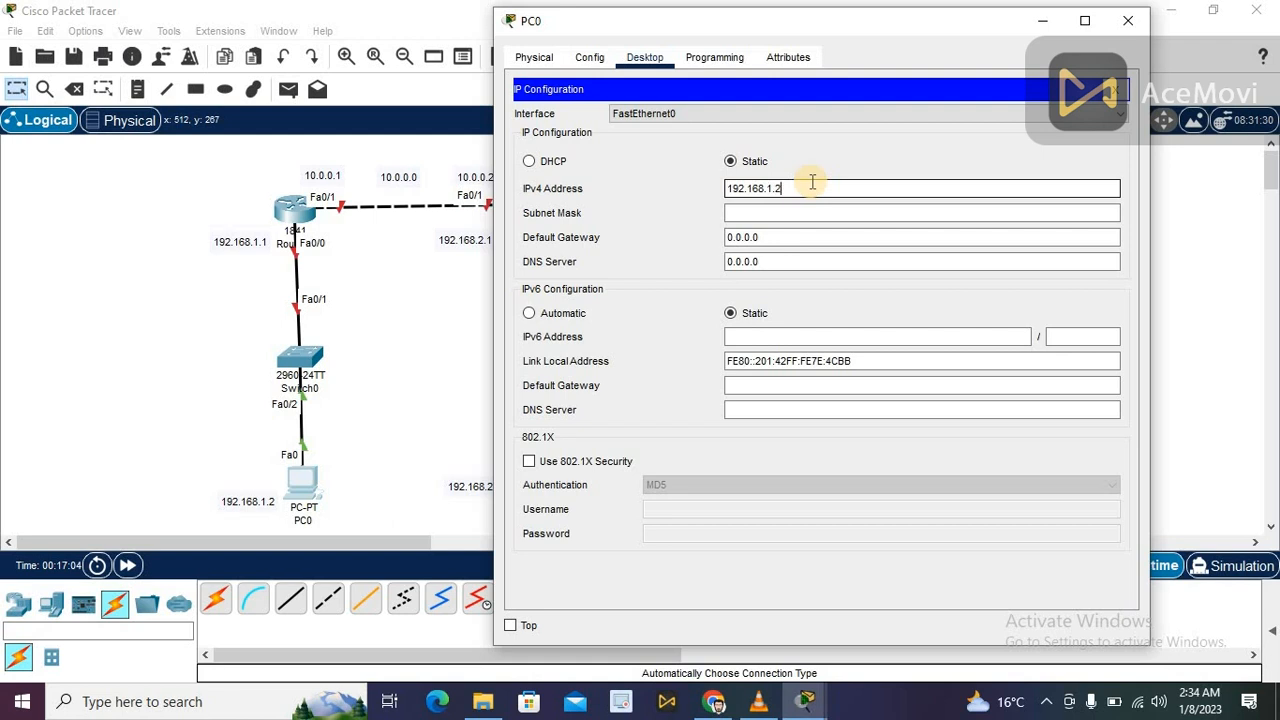
pyautogui.write('192.168.1.2')
pyautogui.press('Tab')
pyautogui.press('Tab')
pyautogui.press('BackSpace')
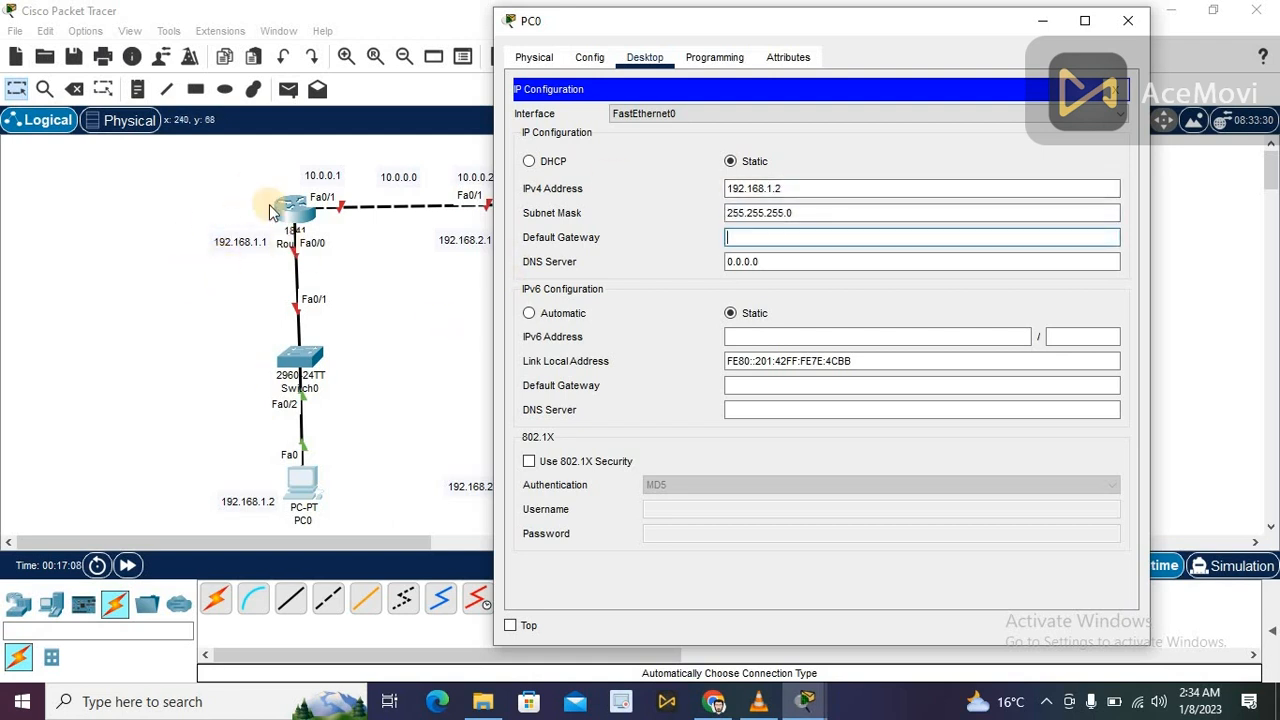
pyautogui.write('192.168.1.1')
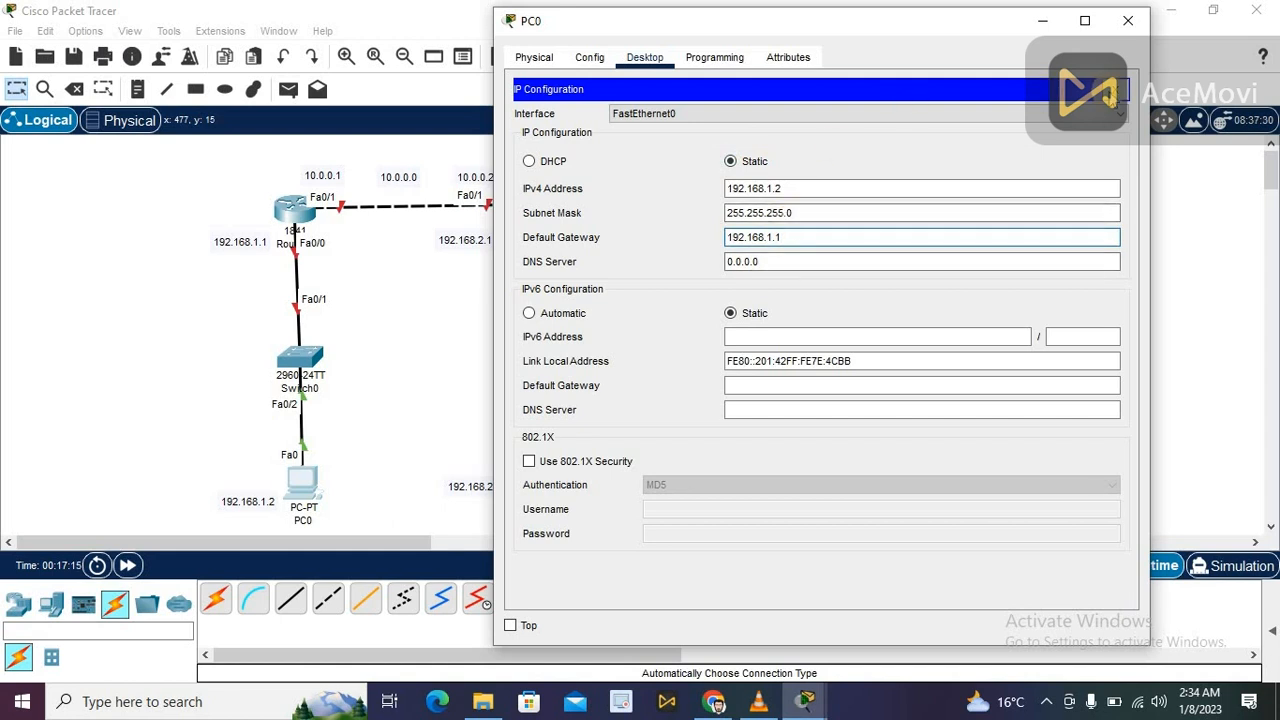
pyautogui.click(1116, 92)
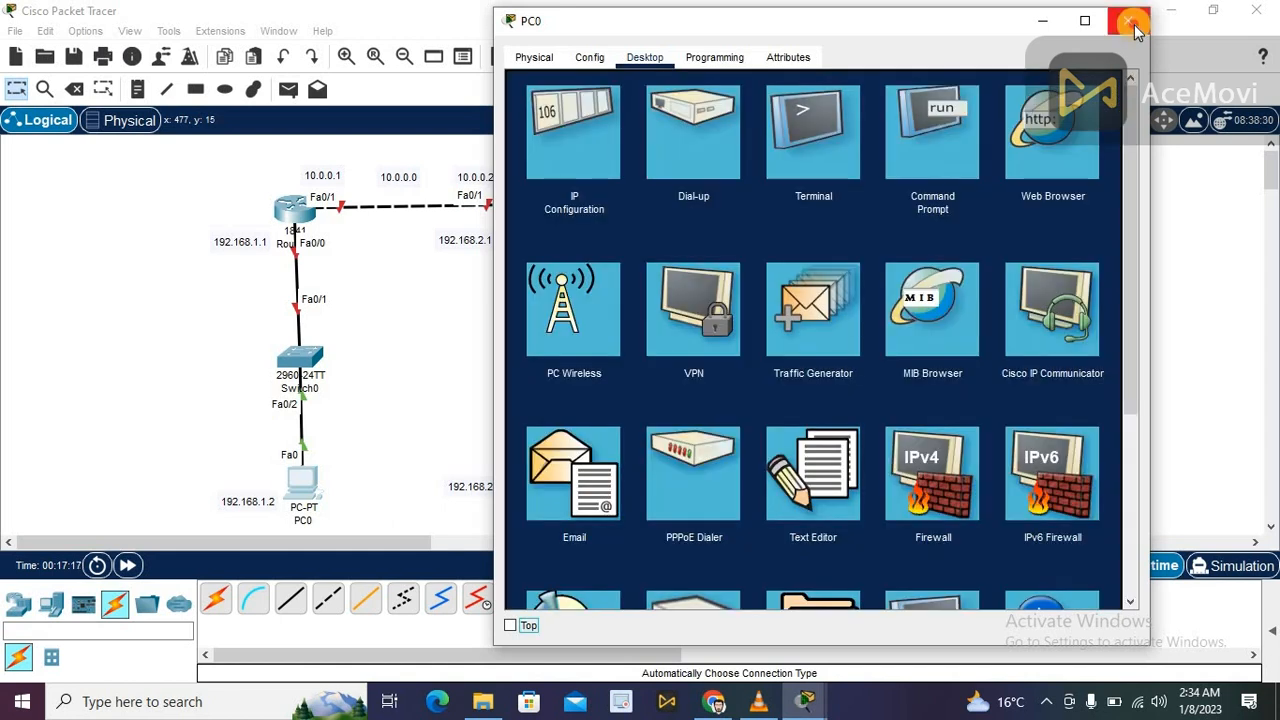
pyautogui.click(1128, 20)
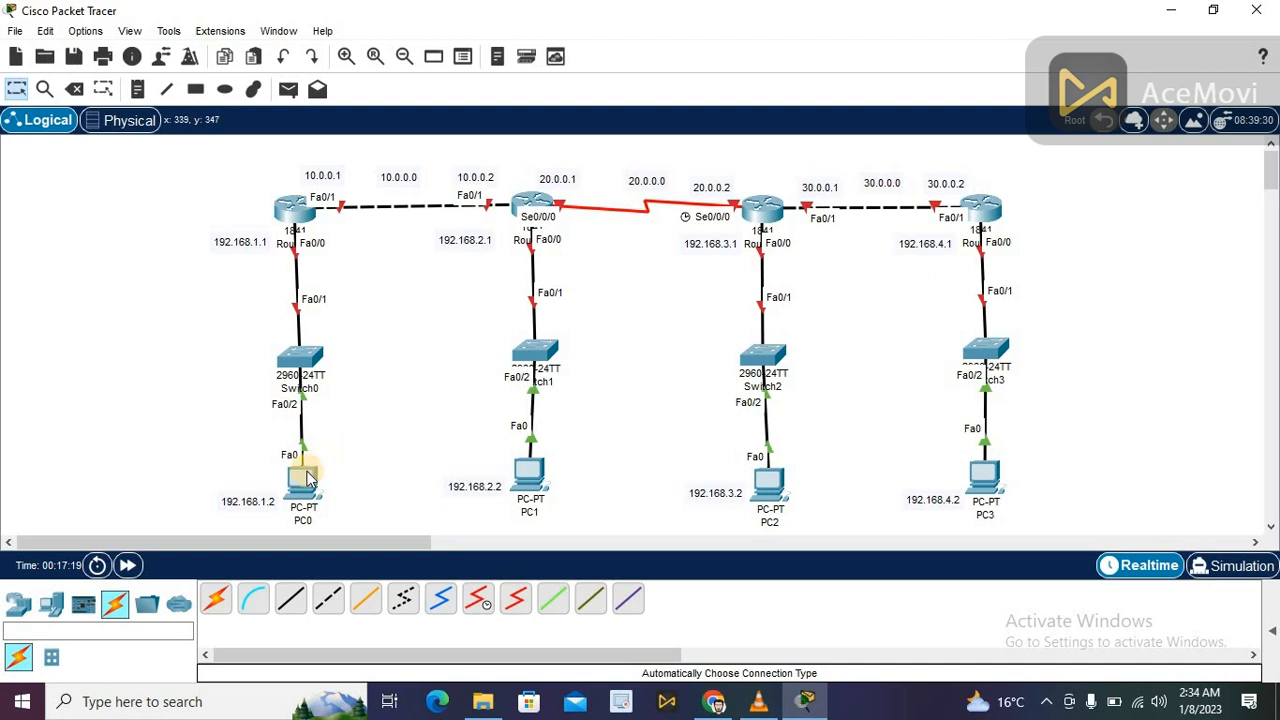
pyautogui.moveTo(308, 478)
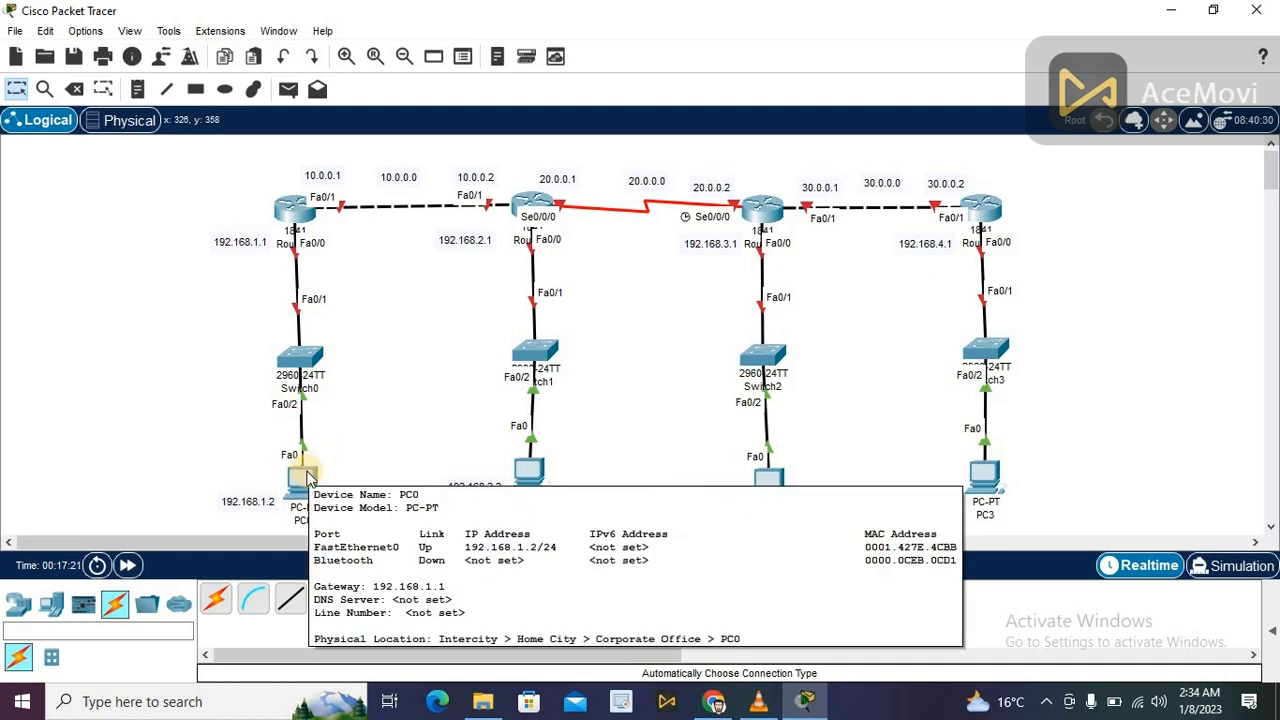
# - Open PC1's IP Configuration and position its window so that PC1 and its router stay in view
pyautogui.click(524, 480)
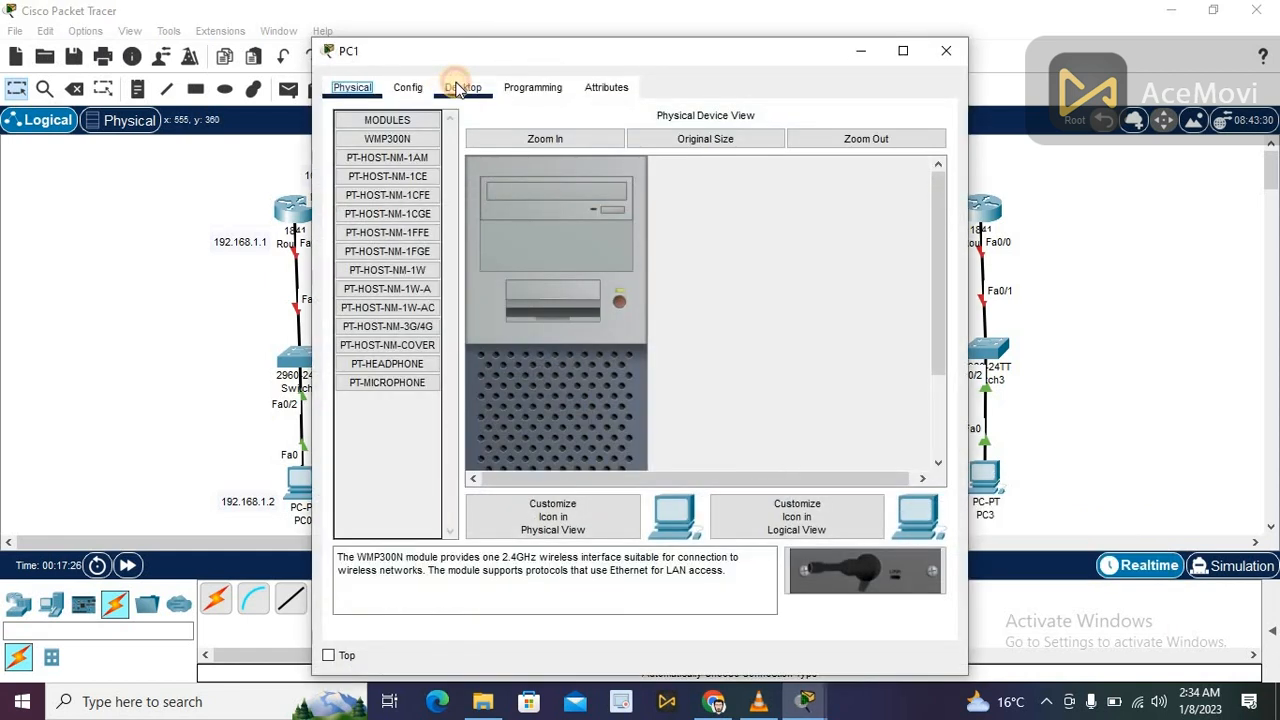
pyautogui.click(455, 88)
pyautogui.click(381, 145)
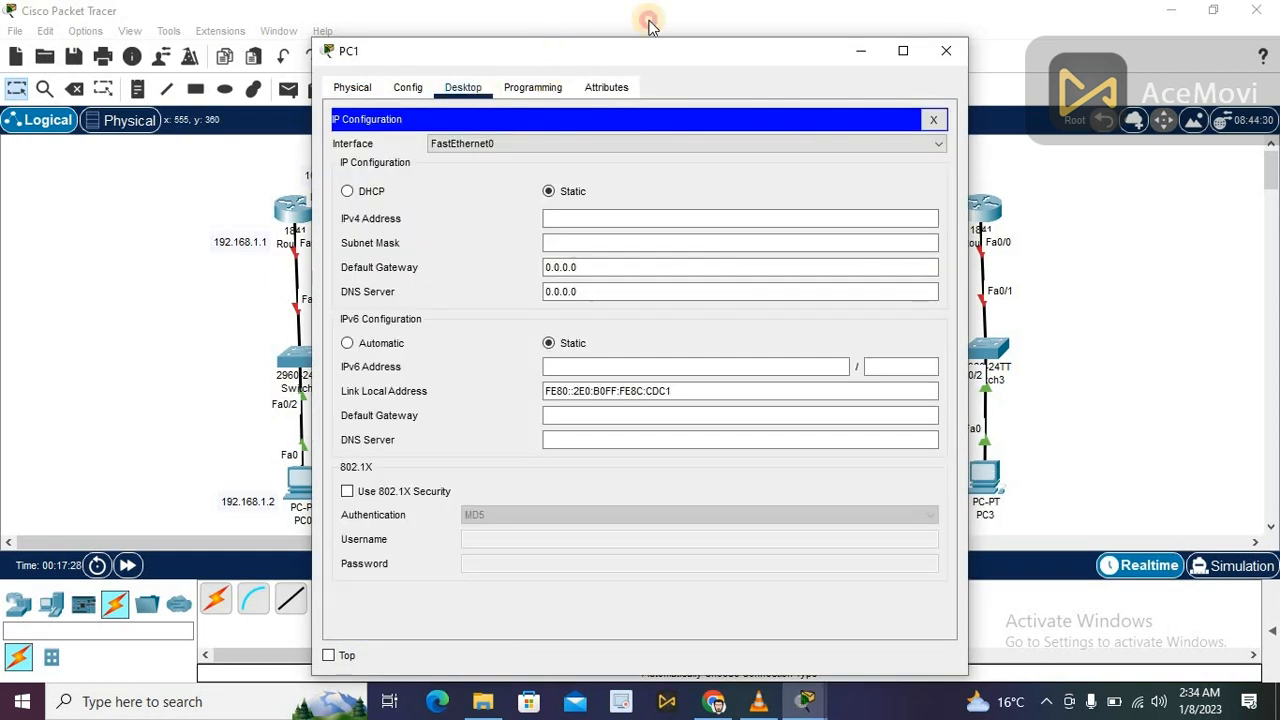
pyautogui.moveTo(648, 24); pyautogui.dragTo(857, 26)
pyautogui.doubleClick(857, 22)
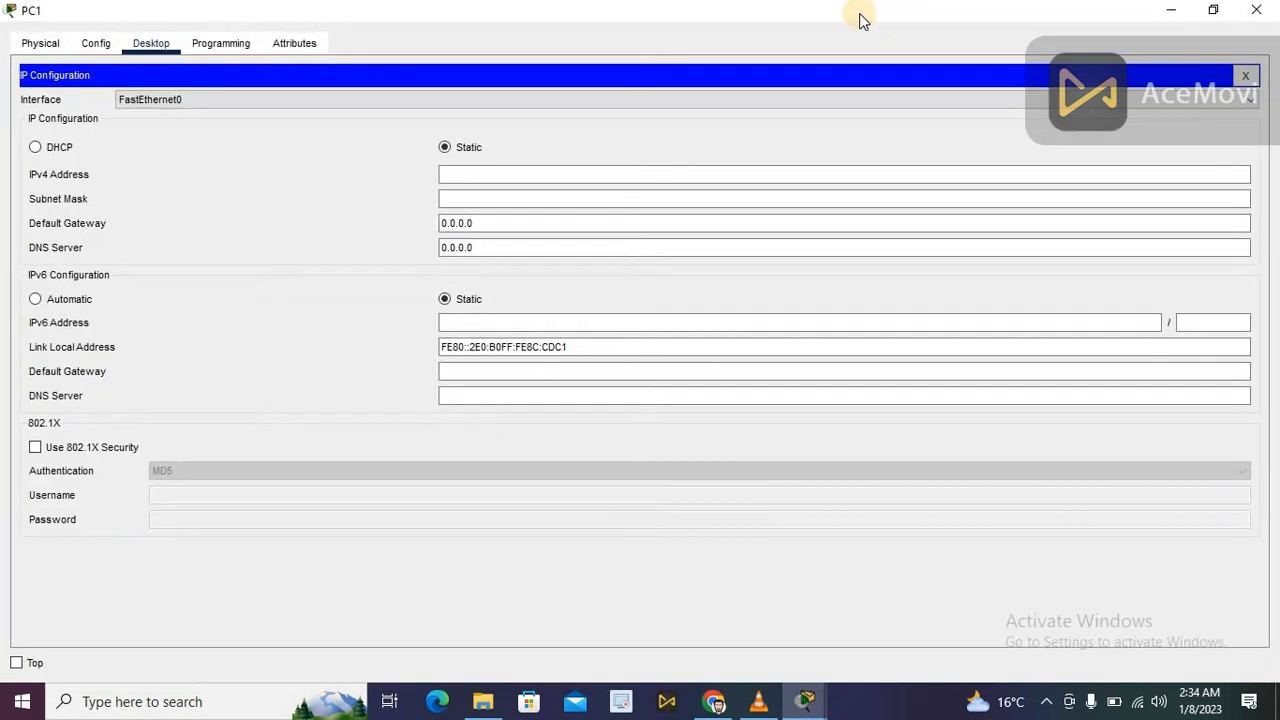
pyautogui.click(669, 174)
pyautogui.doubleClick(606, 20)
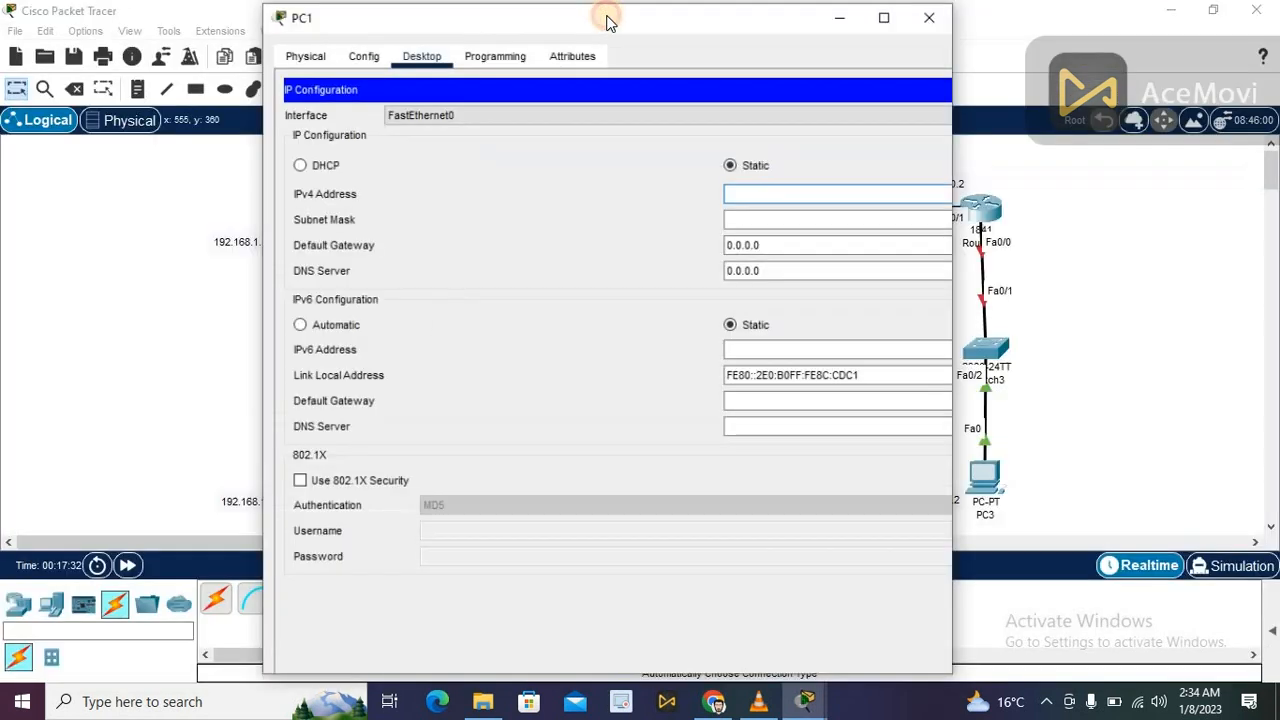
pyautogui.moveTo(606, 20); pyautogui.dragTo(973, 18)
# - Give PC1 the static IPv4 address 192.168.2.2, subnet mask 255.255.255.0 and default gateway 192.168.2.1
pyautogui.write('192.168.2.2')
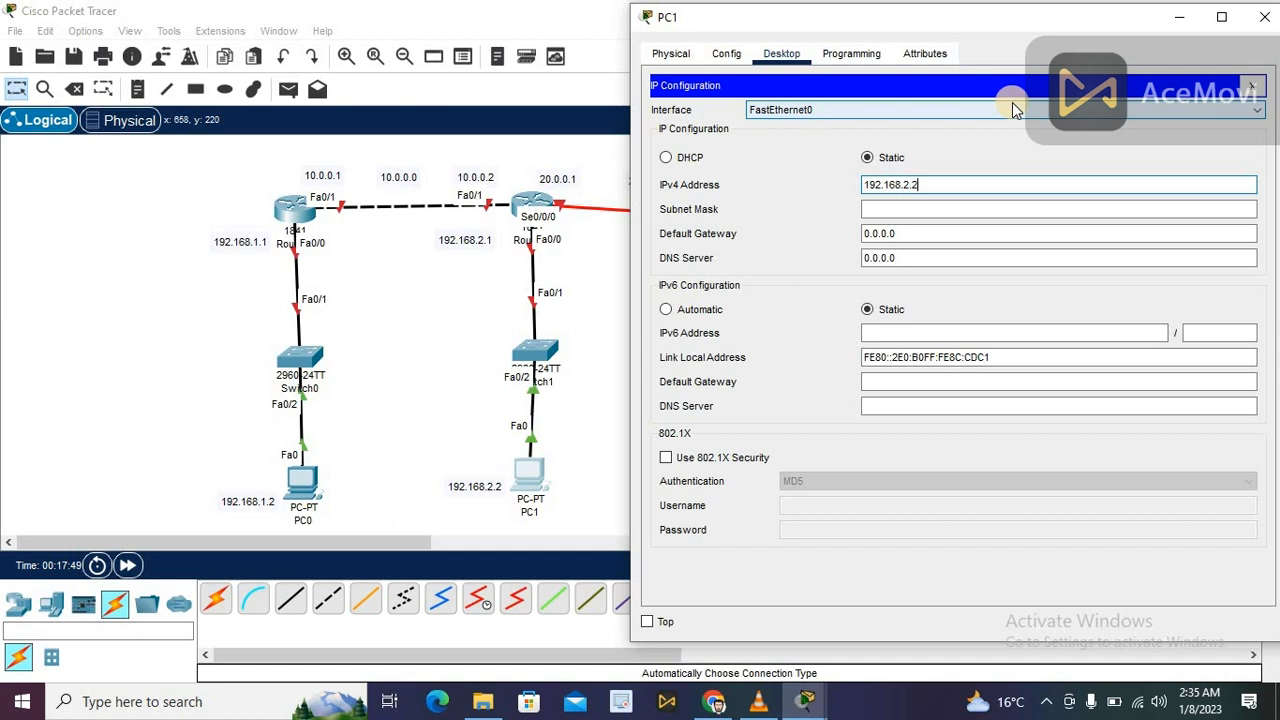
pyautogui.press('Tab')
pyautogui.press('Tab')
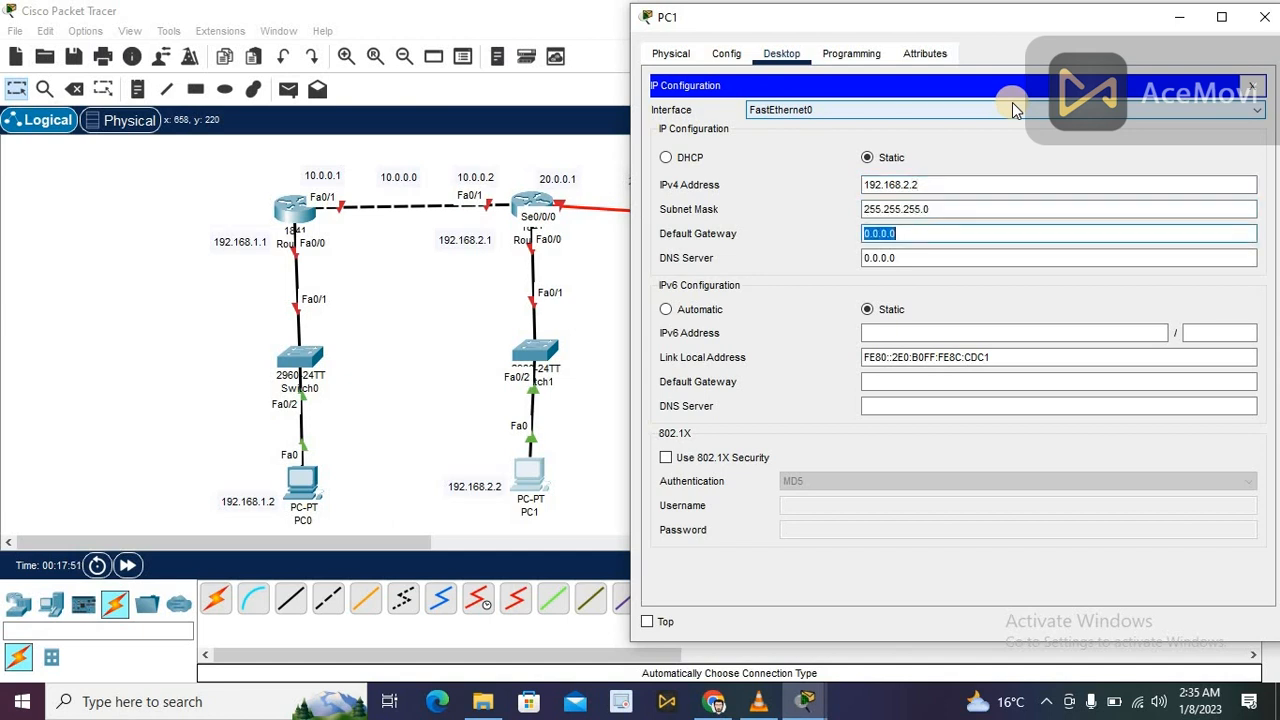
pyautogui.press('BackSpace')
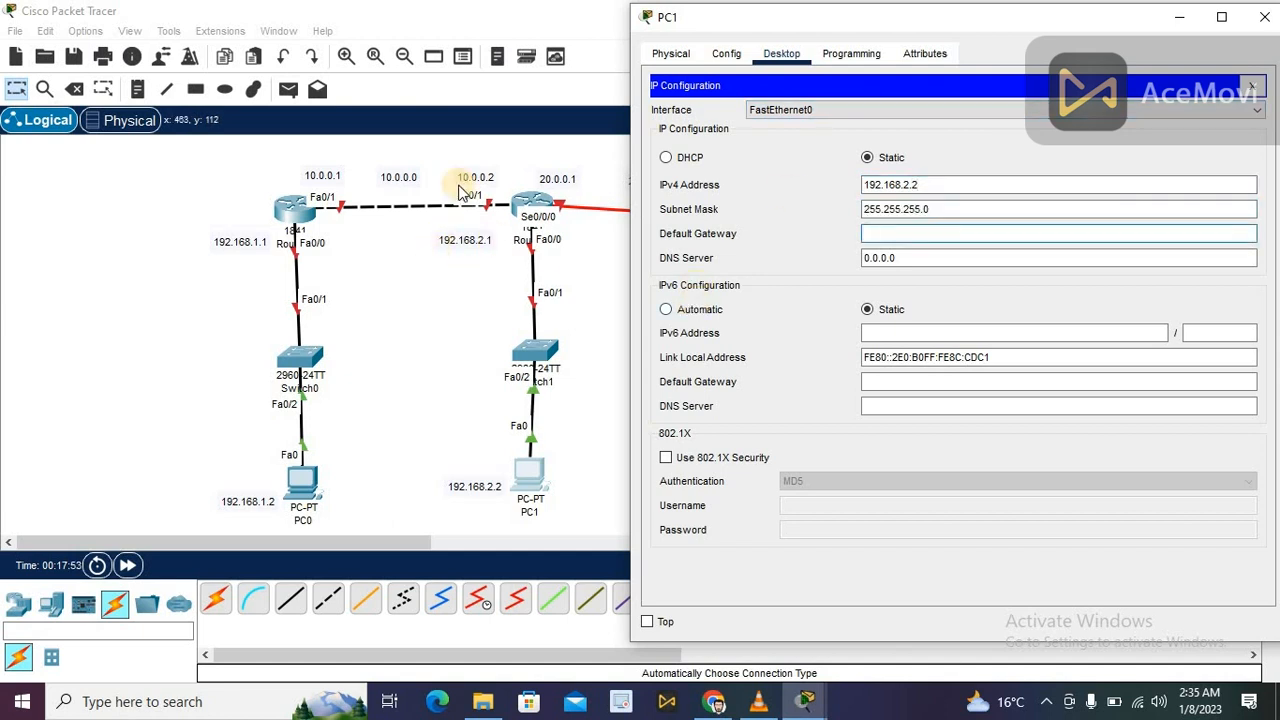
pyautogui.write('192.168.2.1')
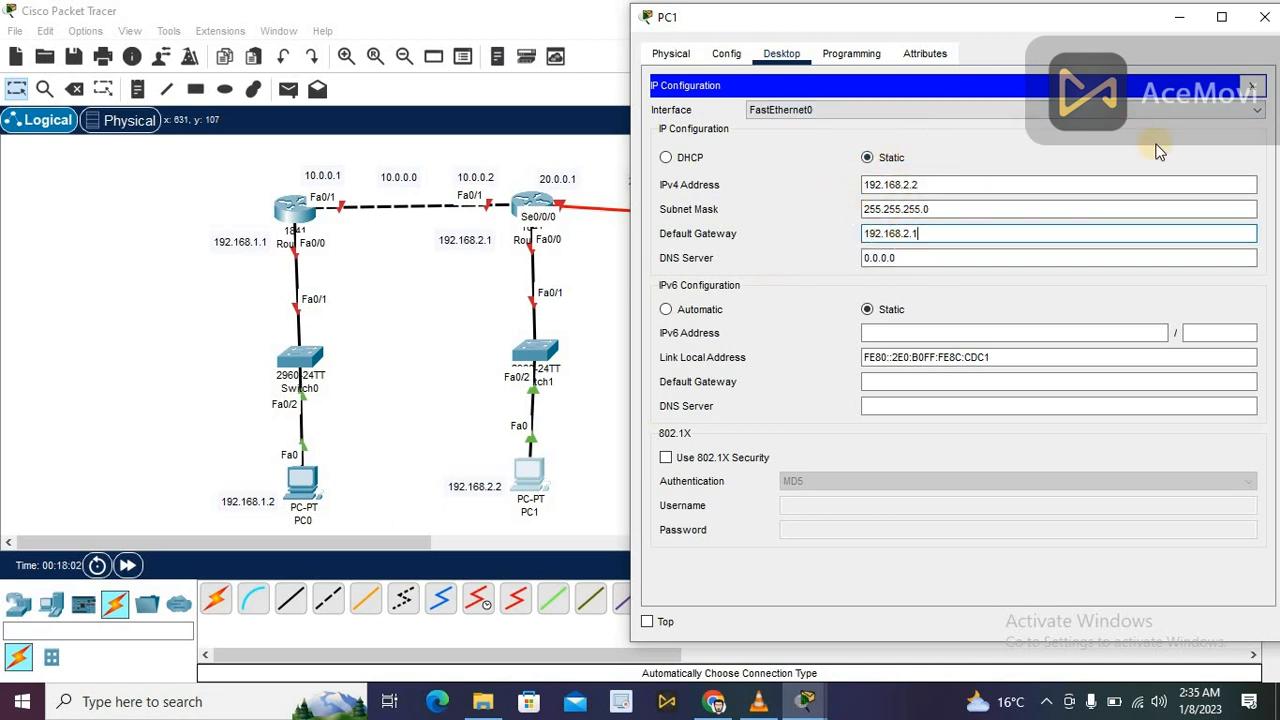
# - Close PC1's window, then open PC2's IP Configuration and position its window so that PC2 and its router stay in view
pyautogui.click(1250, 86)
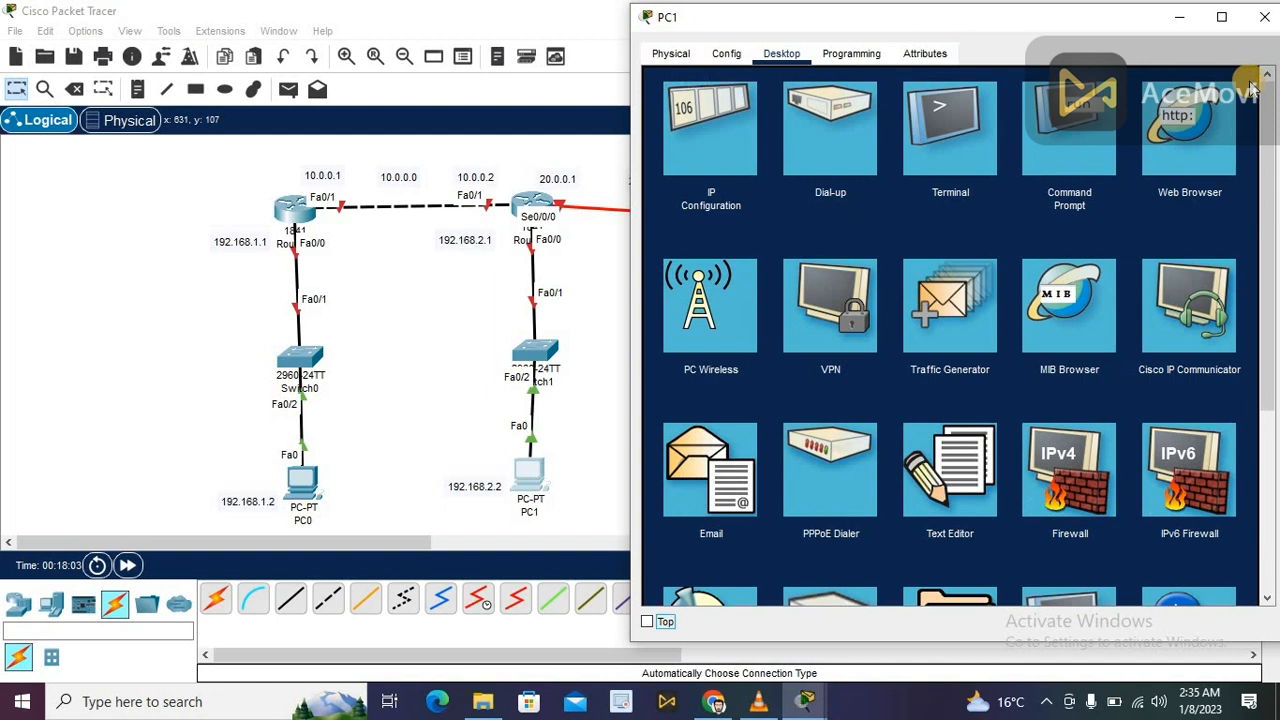
pyautogui.click(1264, 20)
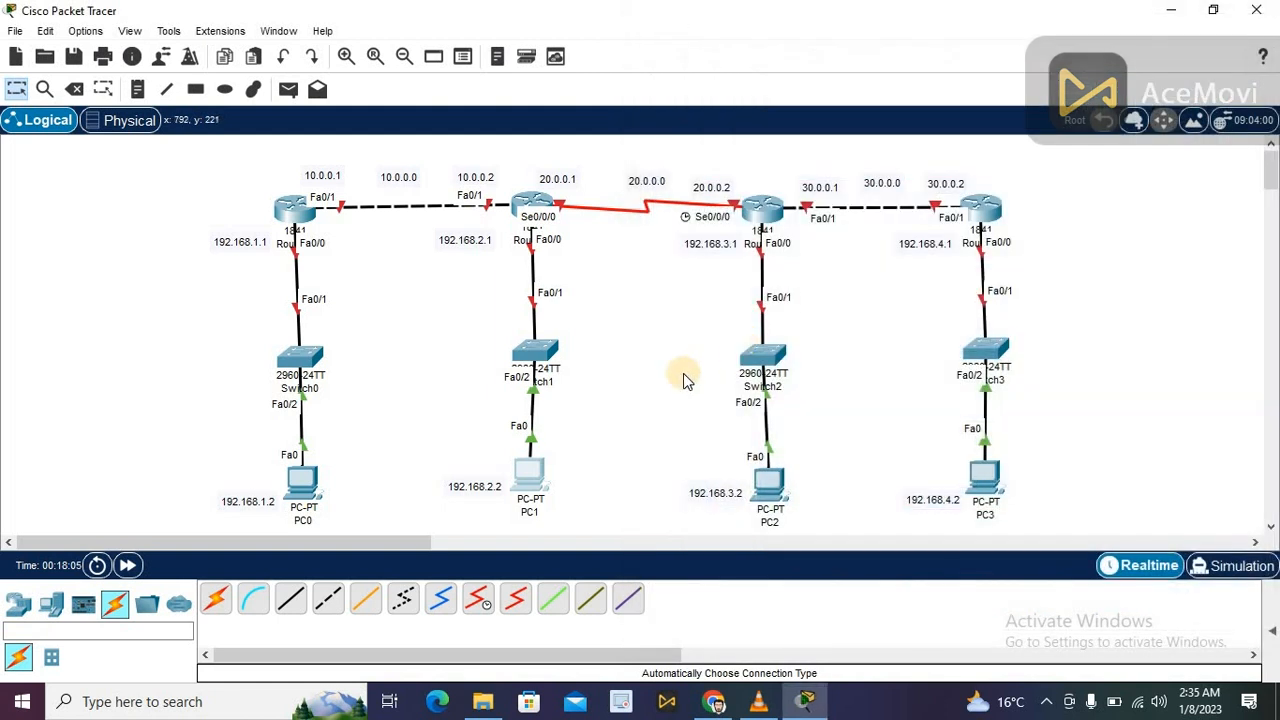
pyautogui.click(769, 487)
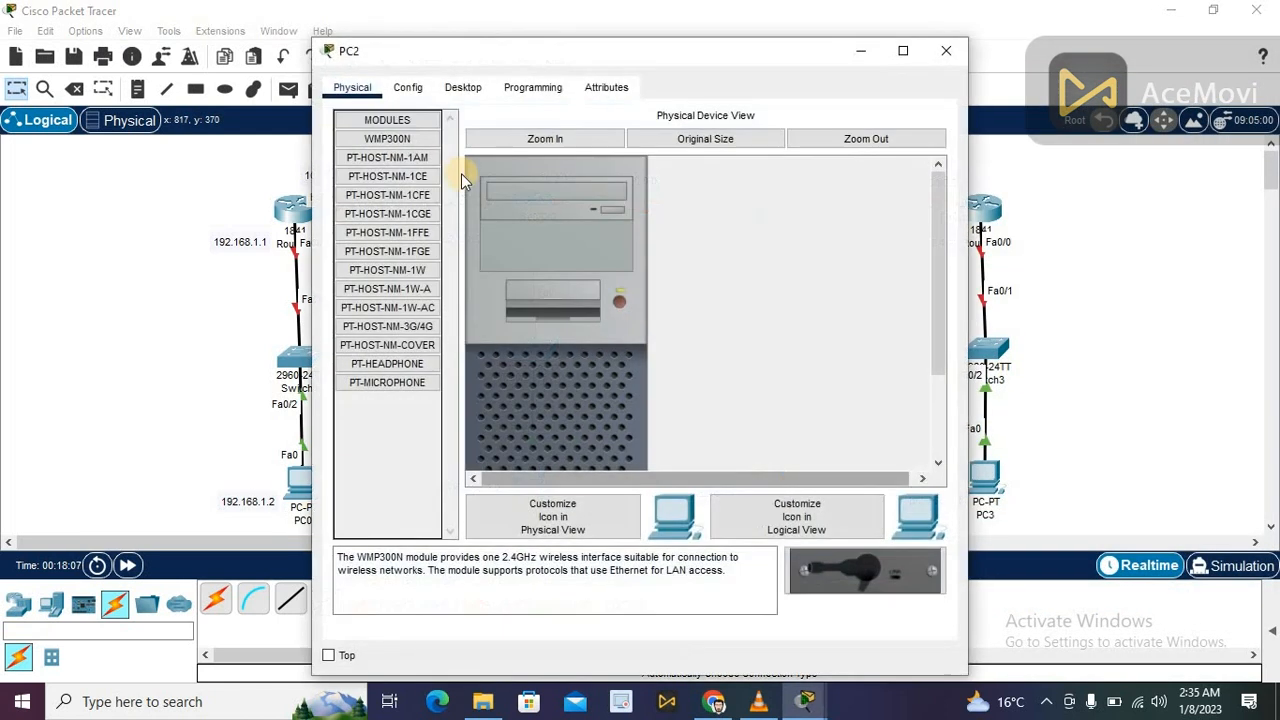
pyautogui.click(463, 90)
pyautogui.click(399, 145)
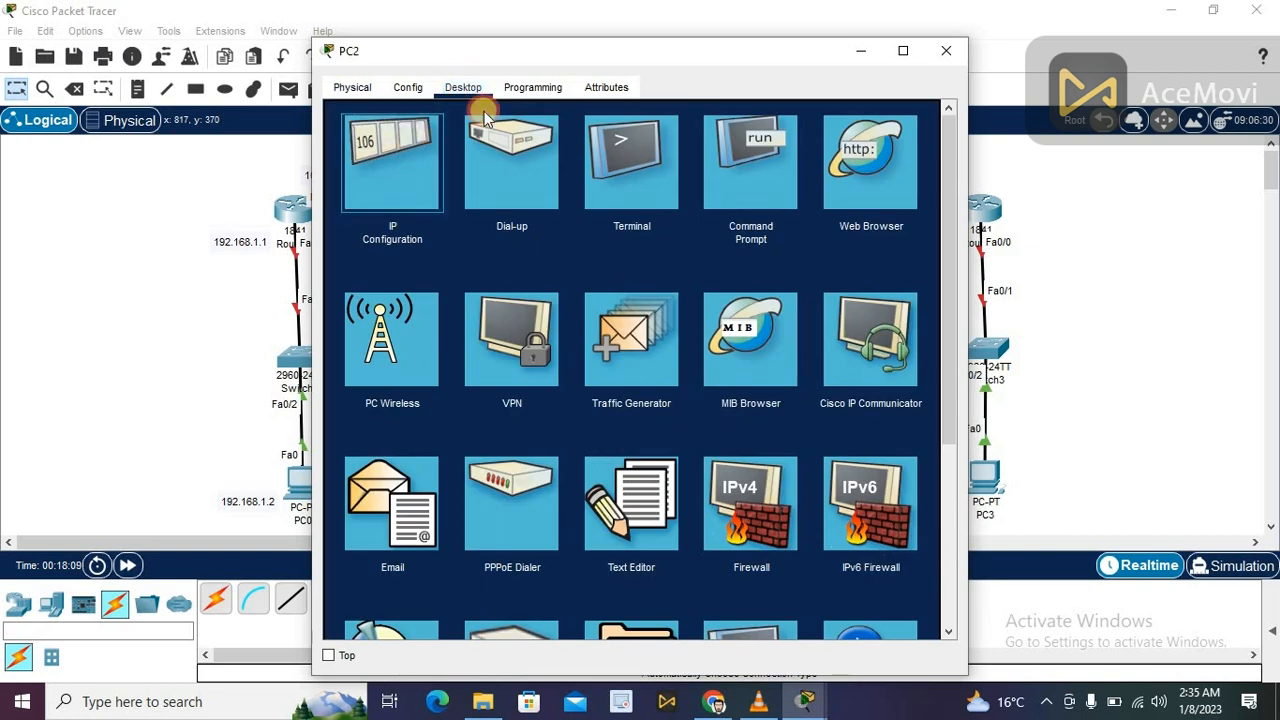
pyautogui.moveTo(697, 54); pyautogui.dragTo(399, 54)
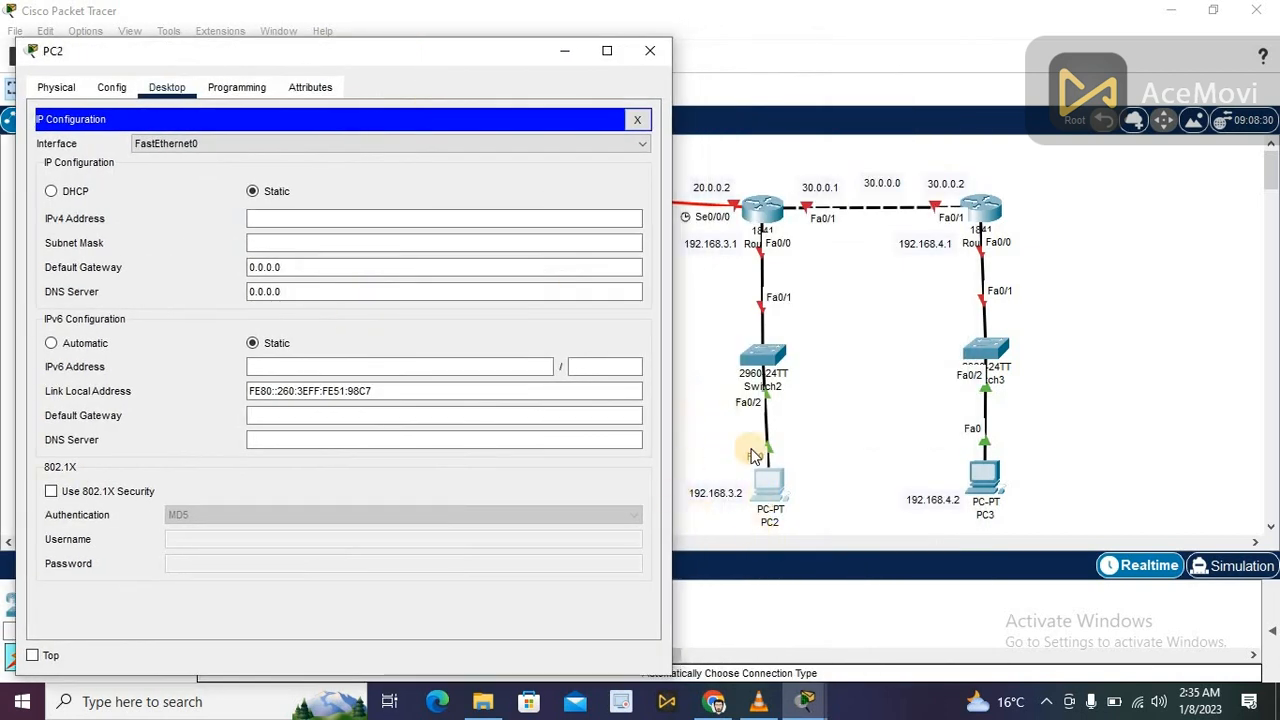
# - Give PC2 the static IPv4 address 192.168.3.2, subnet mask 255.255.255.0 and default gateway 192.168.3.1, and close its window
pyautogui.click(518, 225)
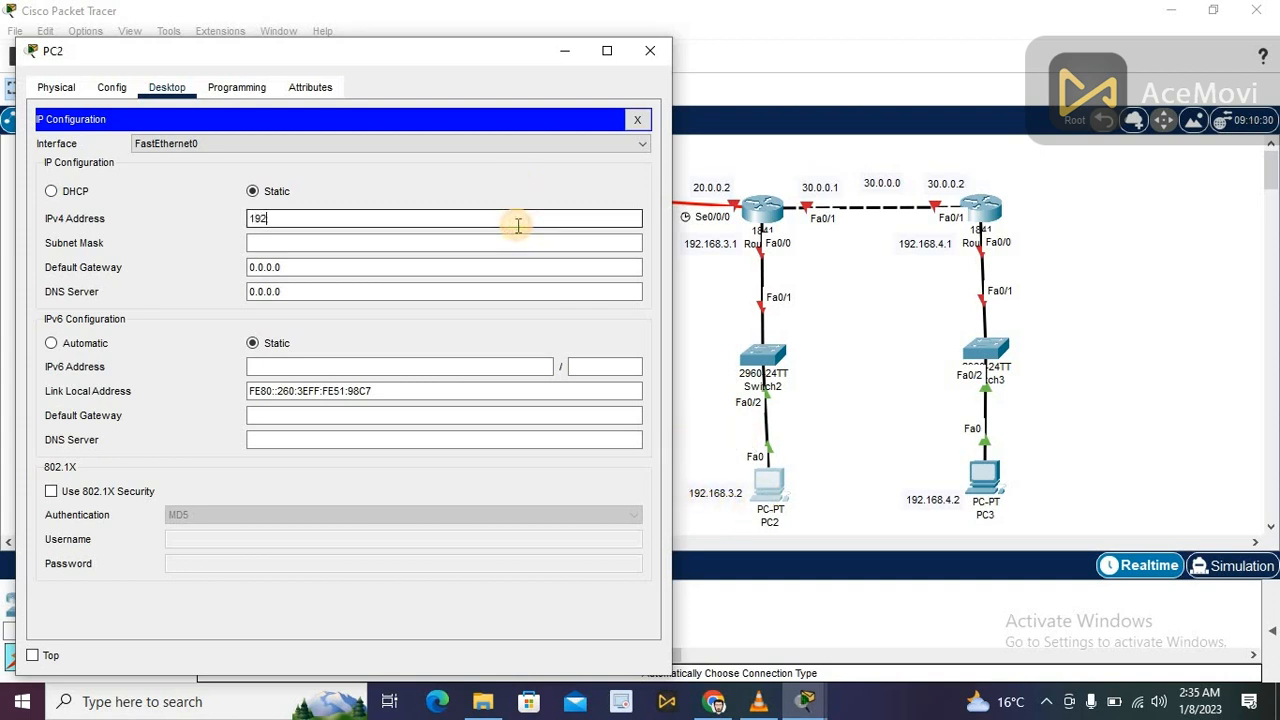
pyautogui.write('192.168.3.2')
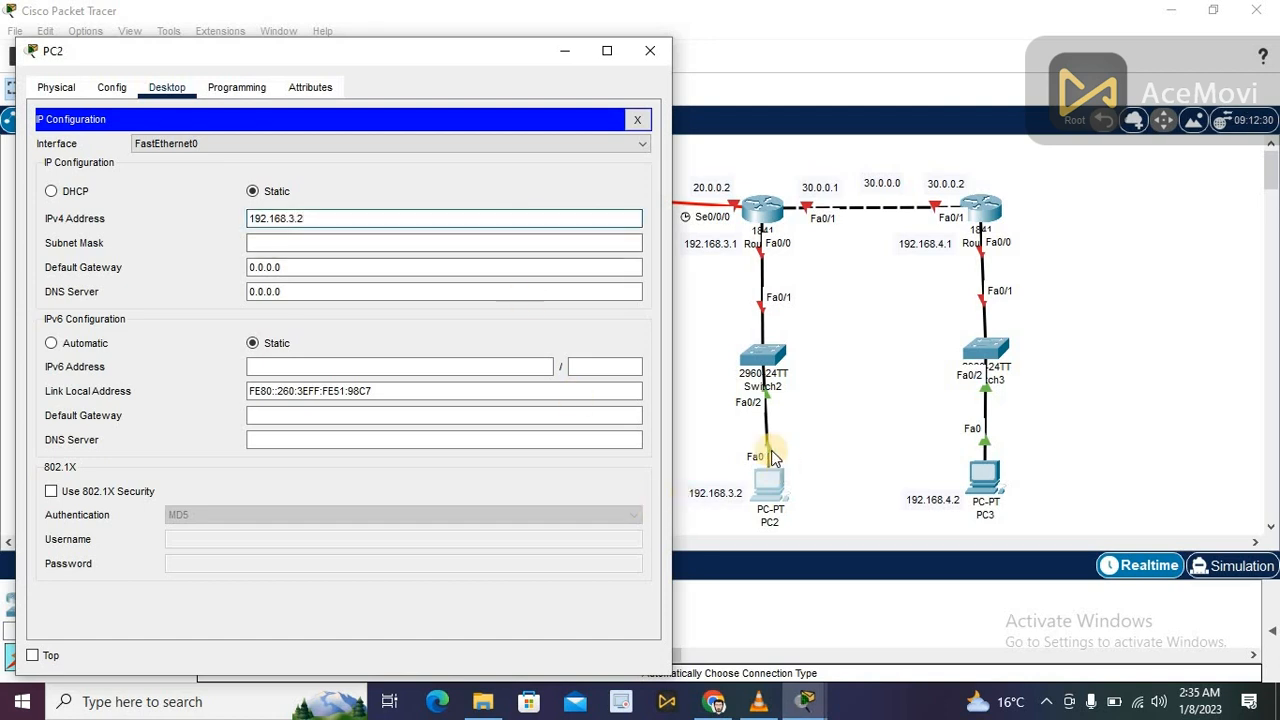
pyautogui.press('Tab')
pyautogui.press('Tab')
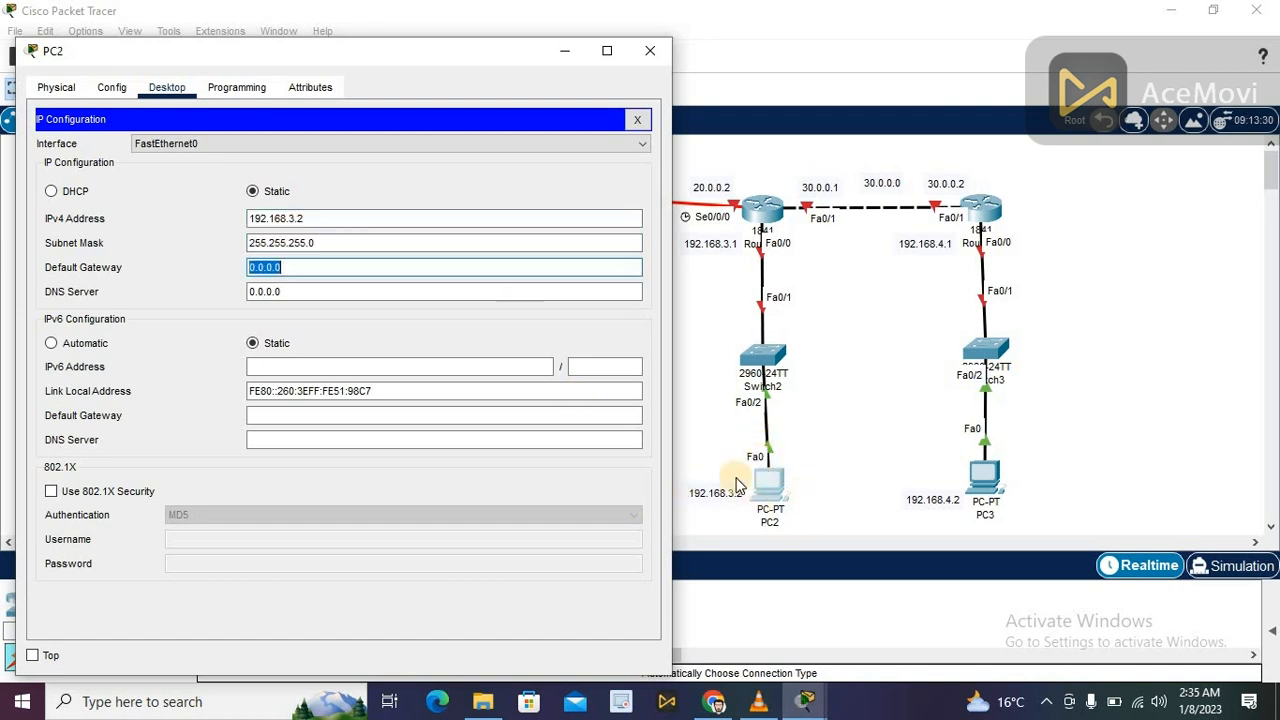
pyautogui.press('BackSpace')
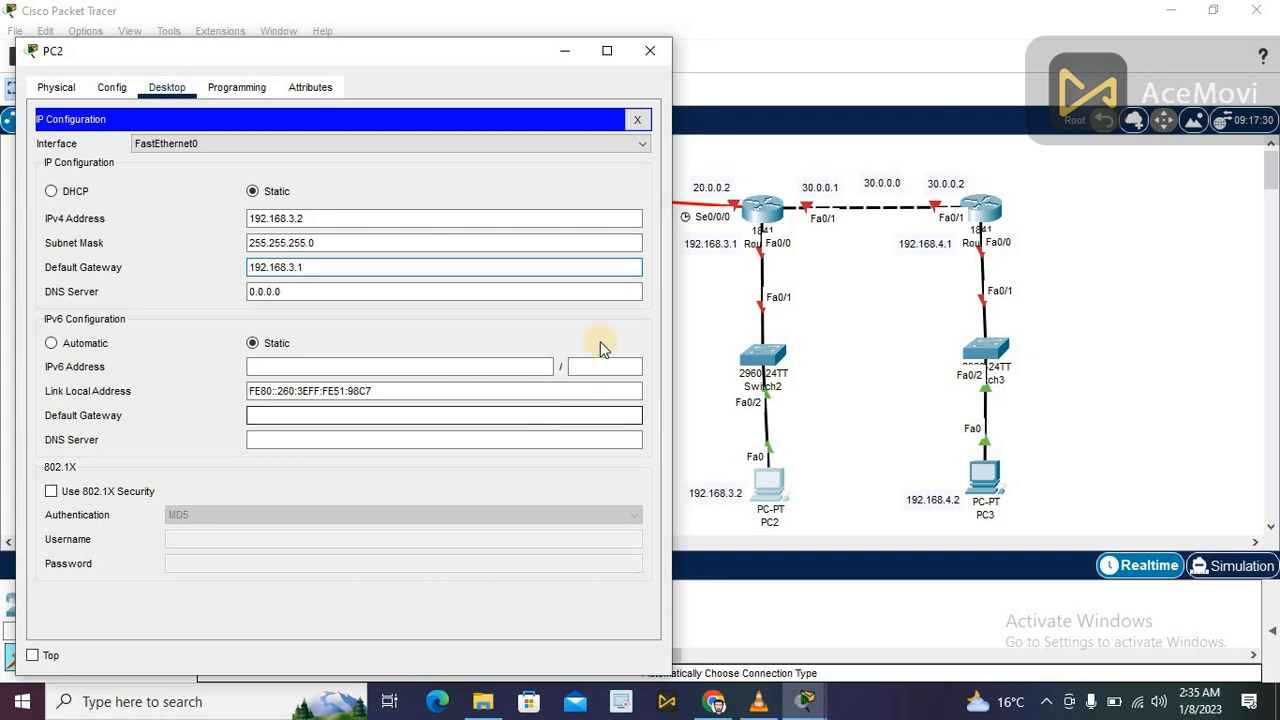
pyautogui.write('192.168.3.1')
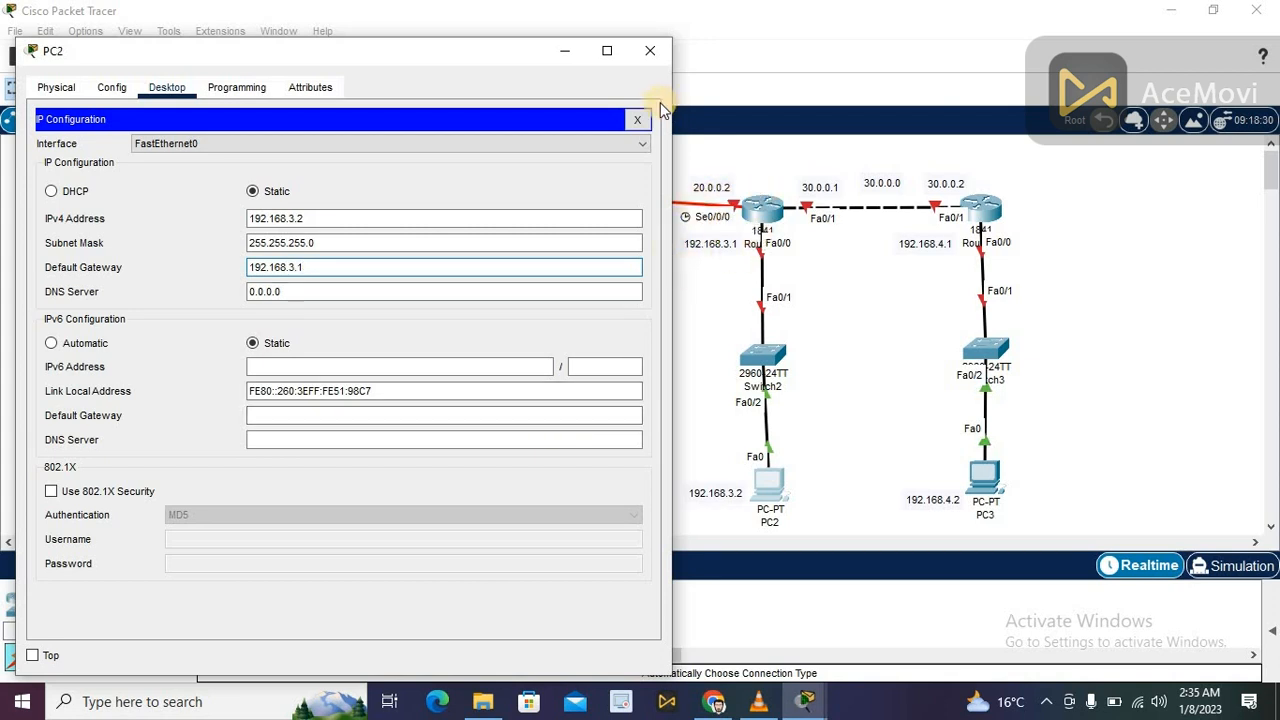
pyautogui.click(637, 119)
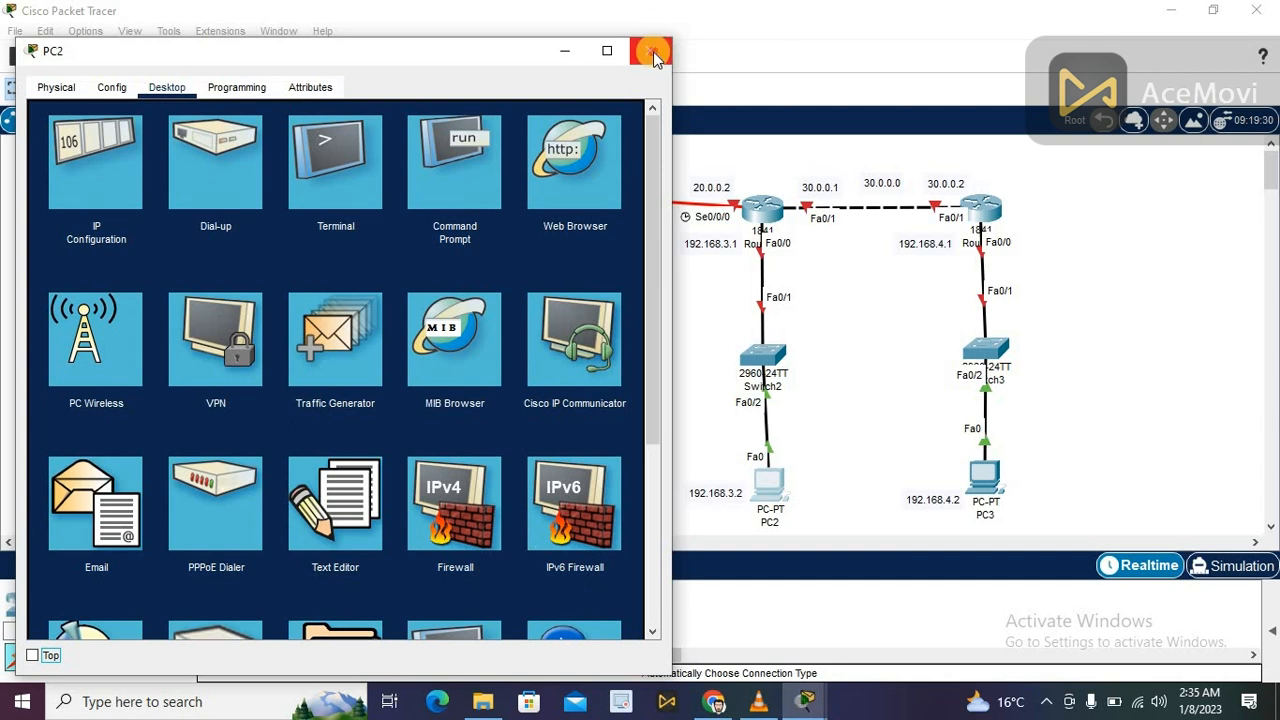
pyautogui.click(652, 55)
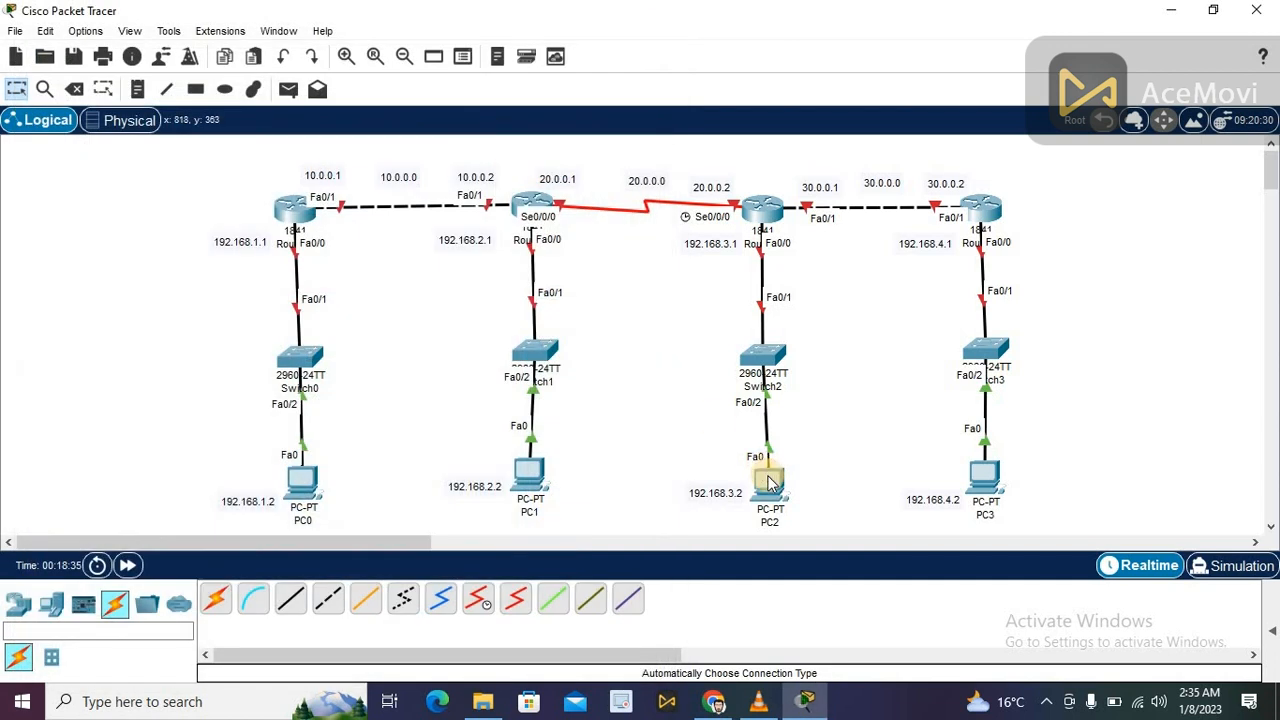
# - Open PC3's IP Configuration and position its window so that PC3 and its router stay in view
pyautogui.moveTo(770, 482)
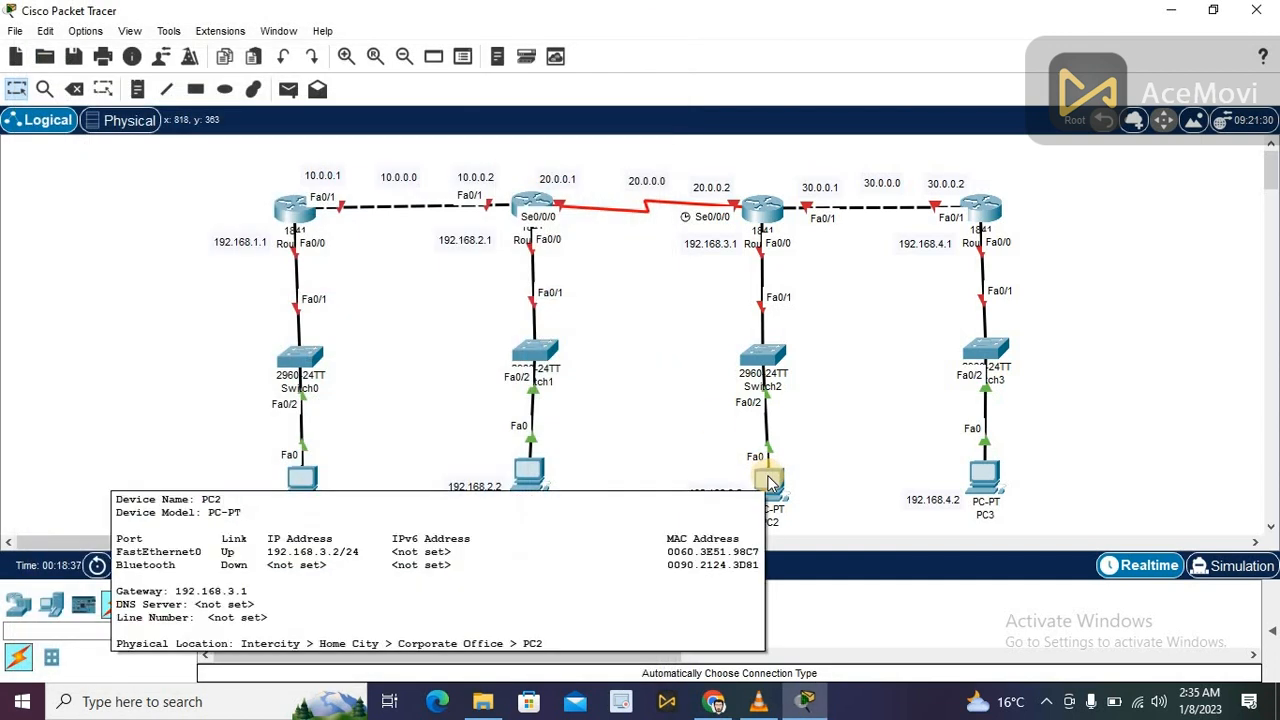
pyautogui.click(983, 470)
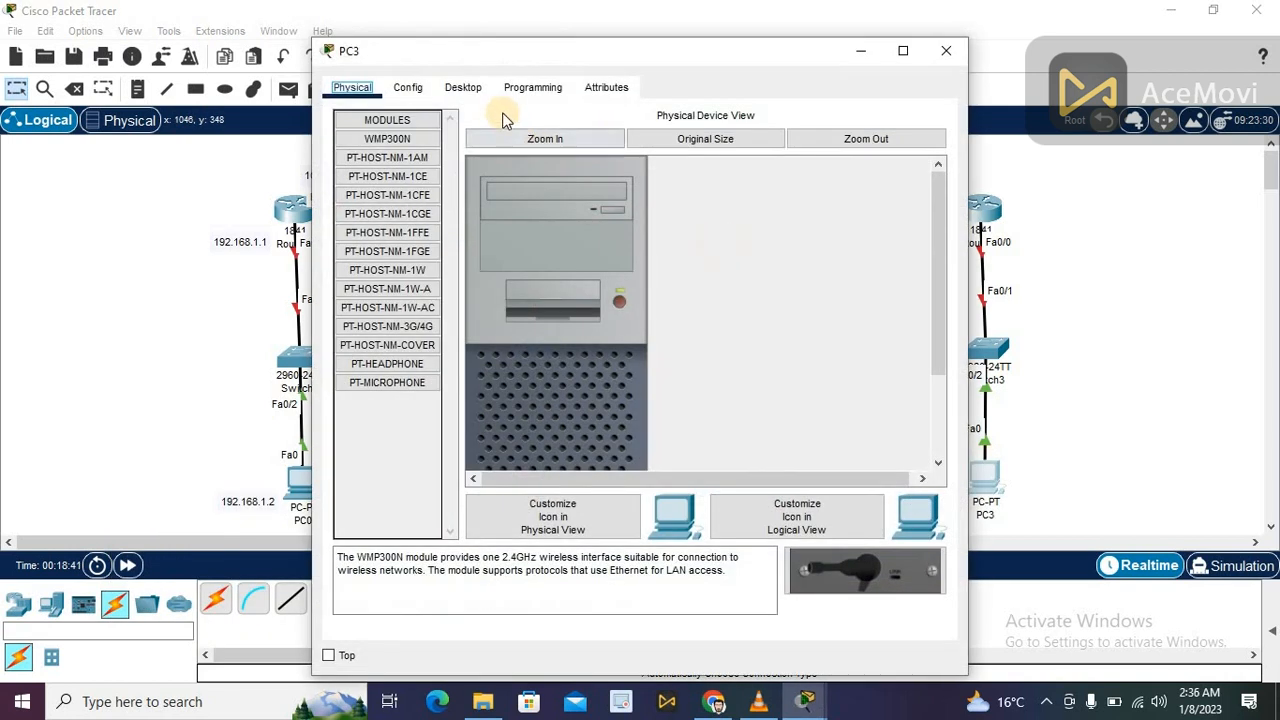
pyautogui.click(481, 90)
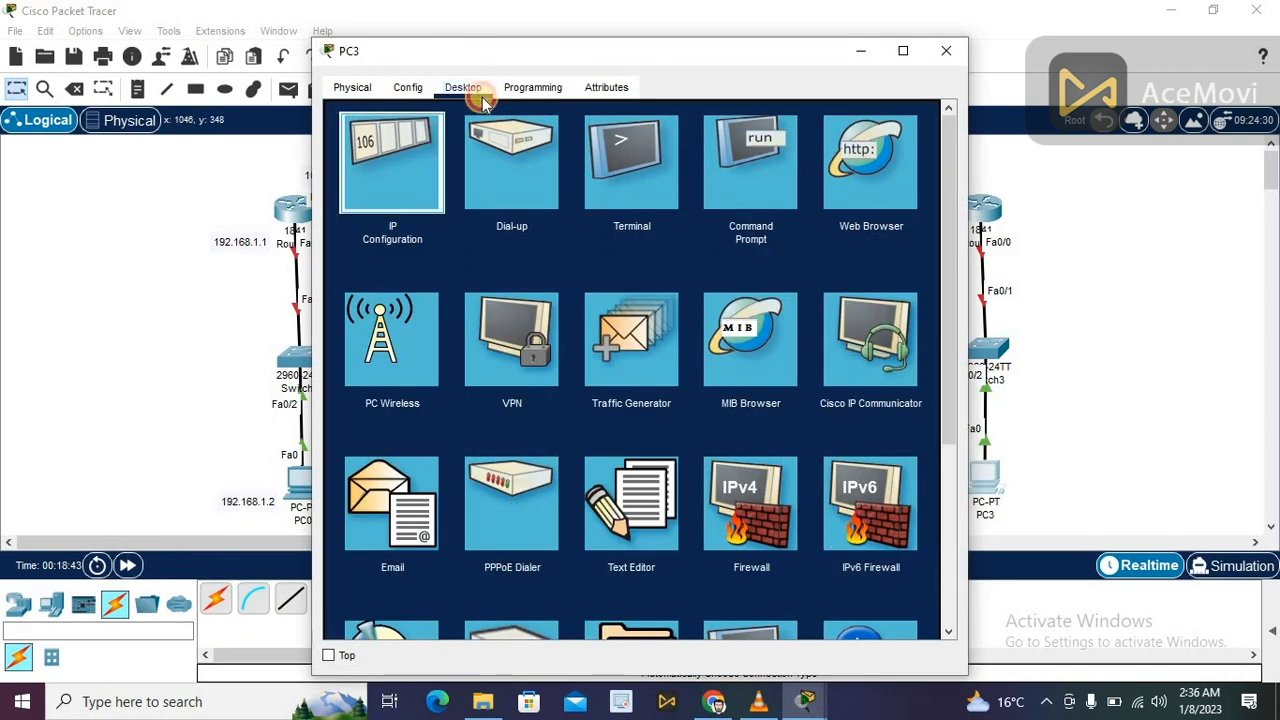
pyautogui.click(395, 160)
pyautogui.moveTo(680, 52); pyautogui.dragTo(433, 41)
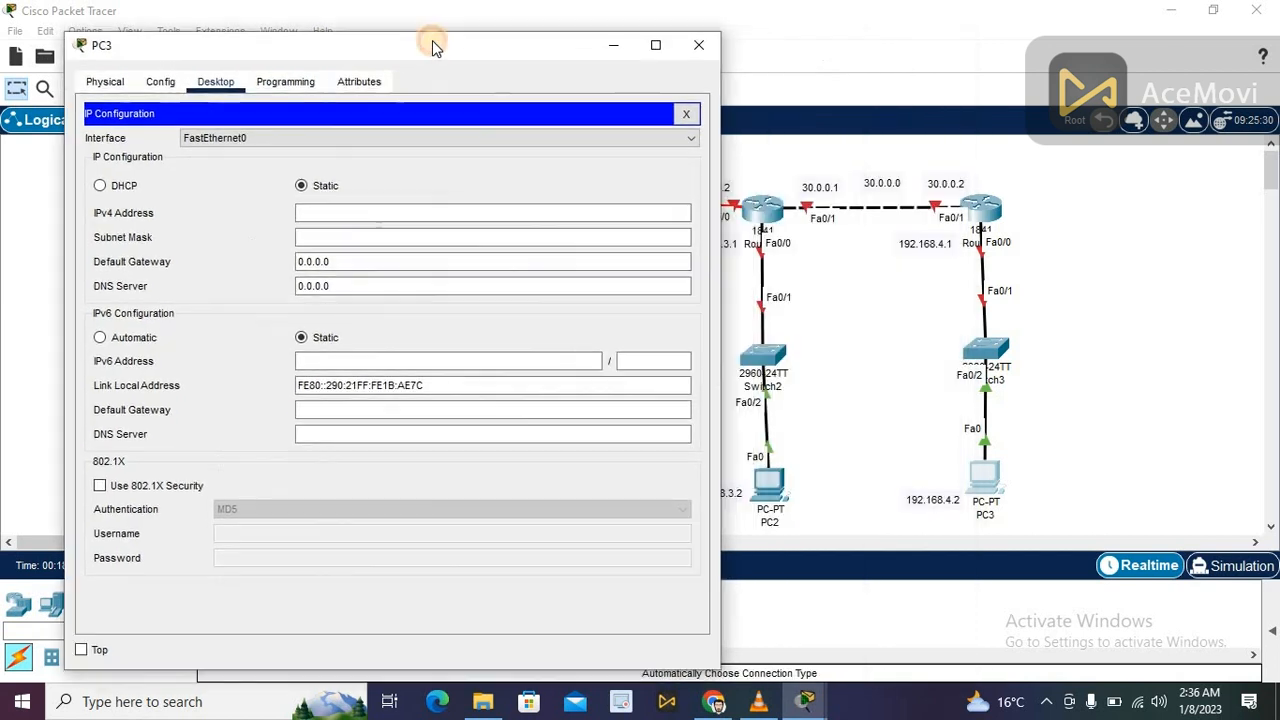
# - Give PC3 the static IPv4 address 192.168.4.2, subnet mask 255.255.255.0 and default gateway 192.168.4.1, and close its window
pyautogui.click(380, 211)
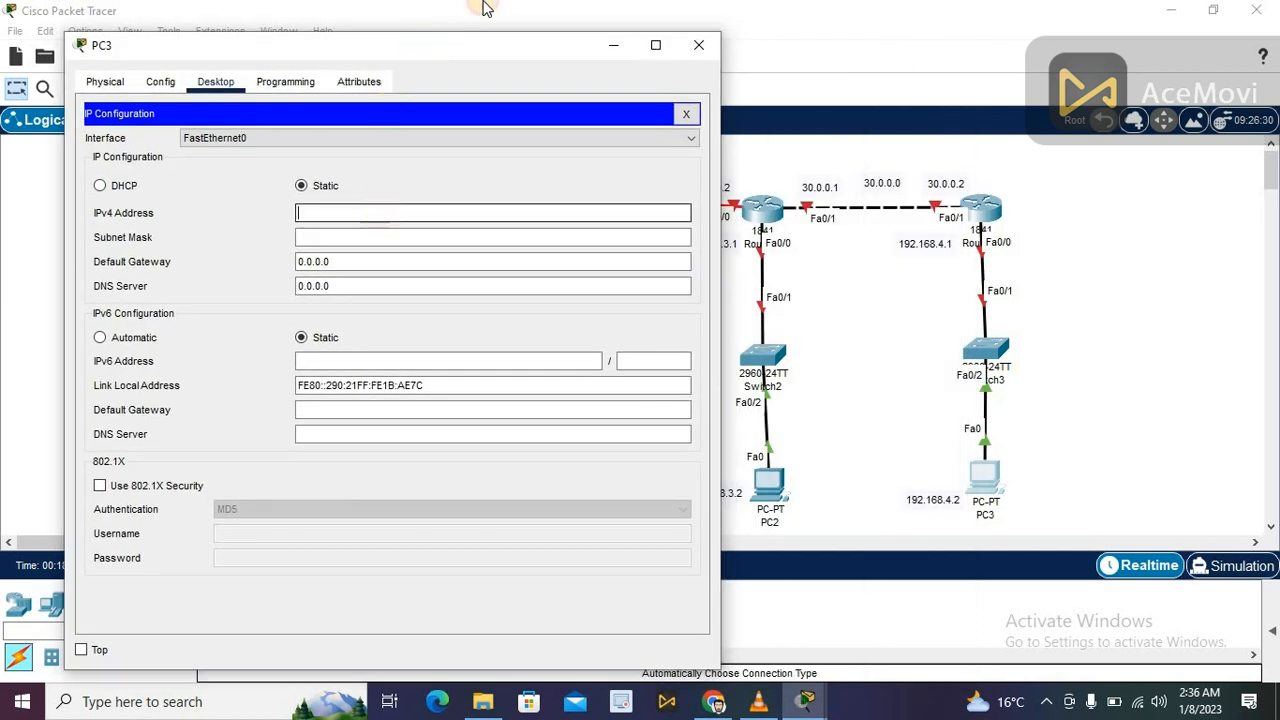
pyautogui.write('192.168.4.2')
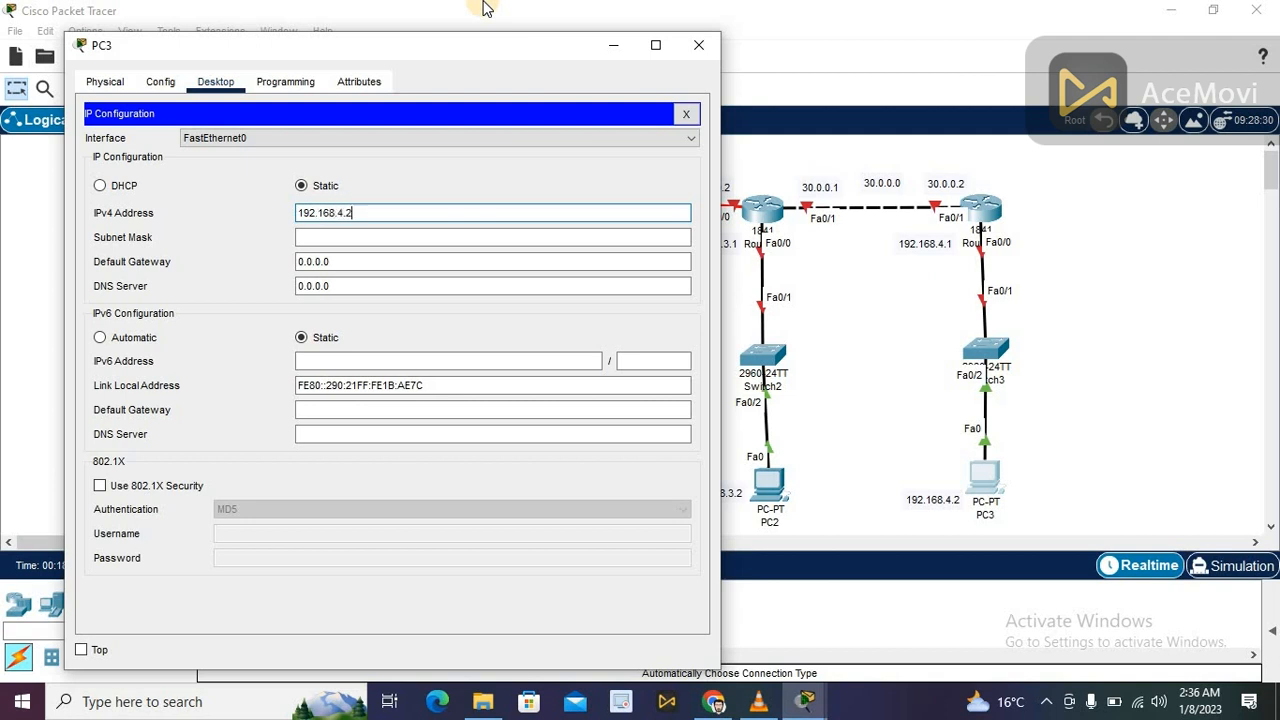
pyautogui.press('Tab')
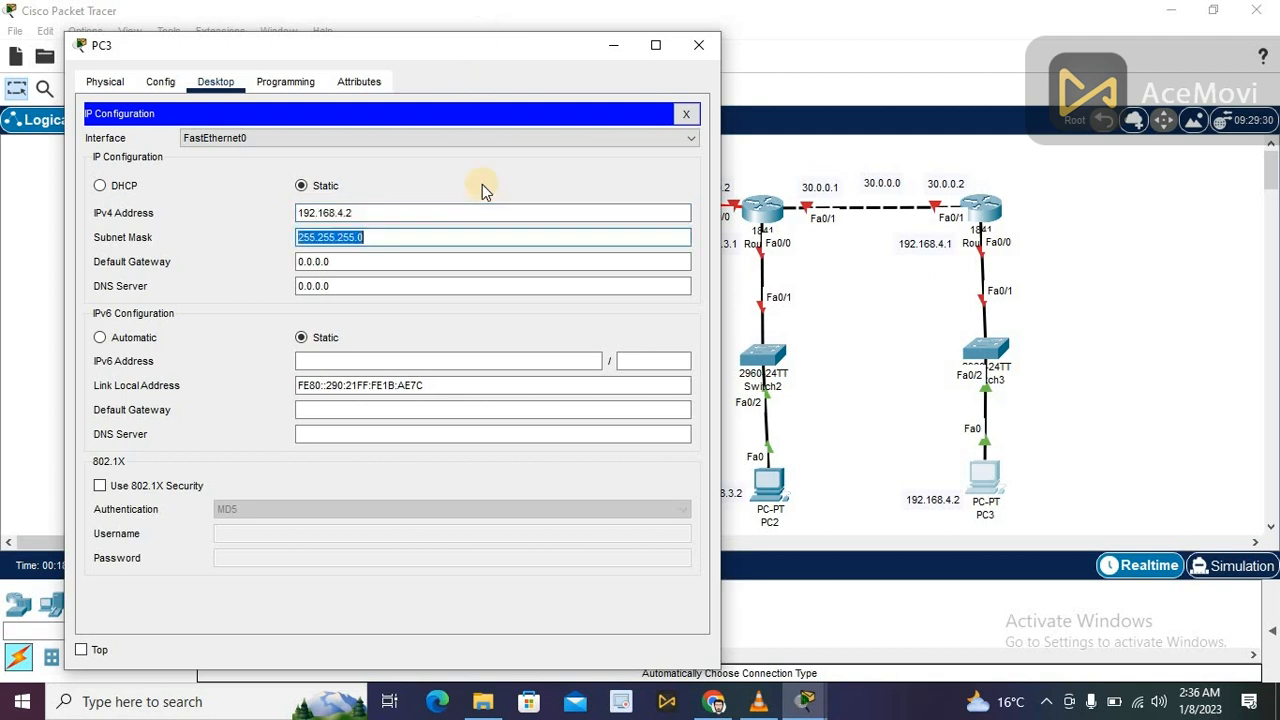
pyautogui.press('Tab')
pyautogui.press('BackSpace')
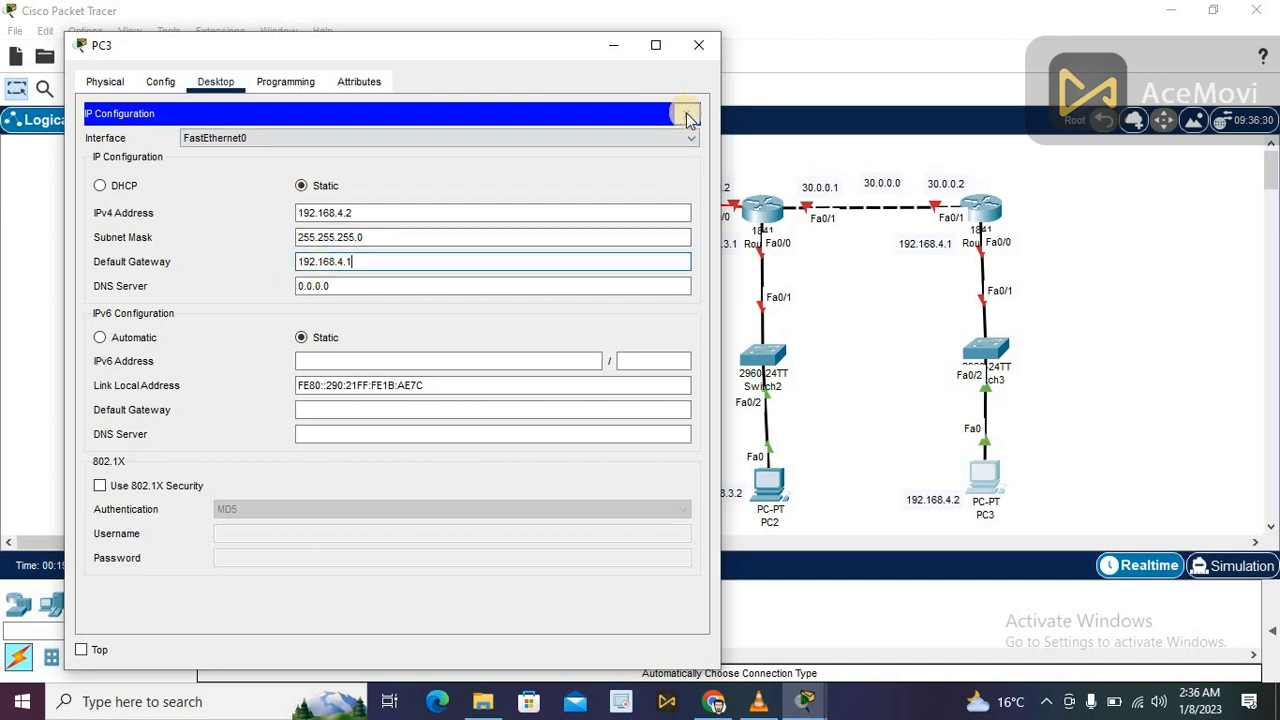
pyautogui.click(687, 114)
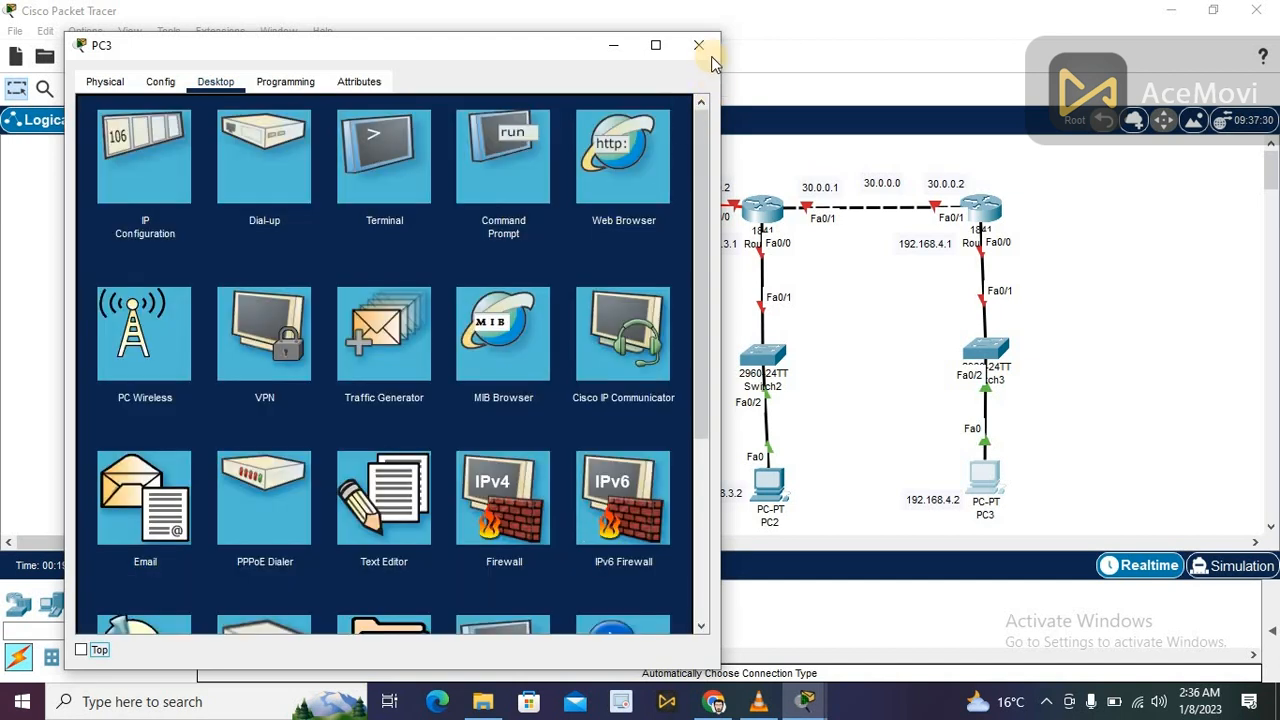
pyautogui.click(698, 45)
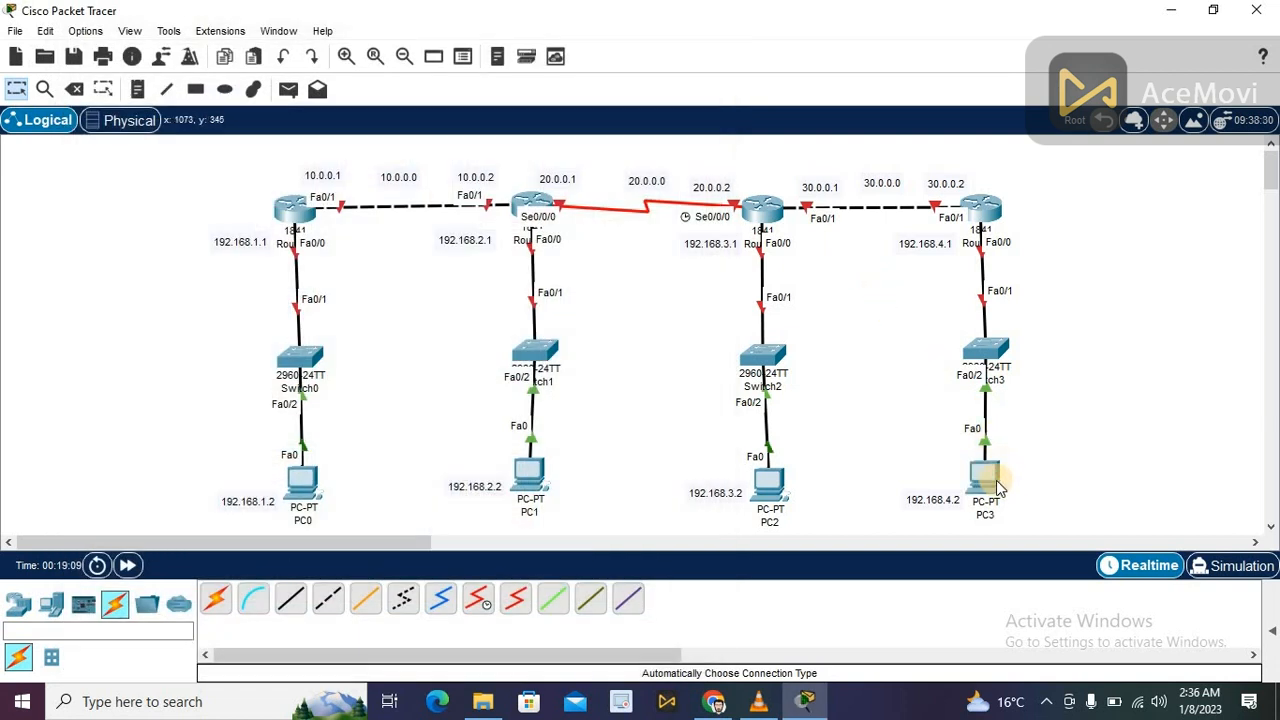
# - Open the command line of Router3, the router above PC0, and answer no to the initial configuration dialog
pyautogui.moveTo(995, 487)
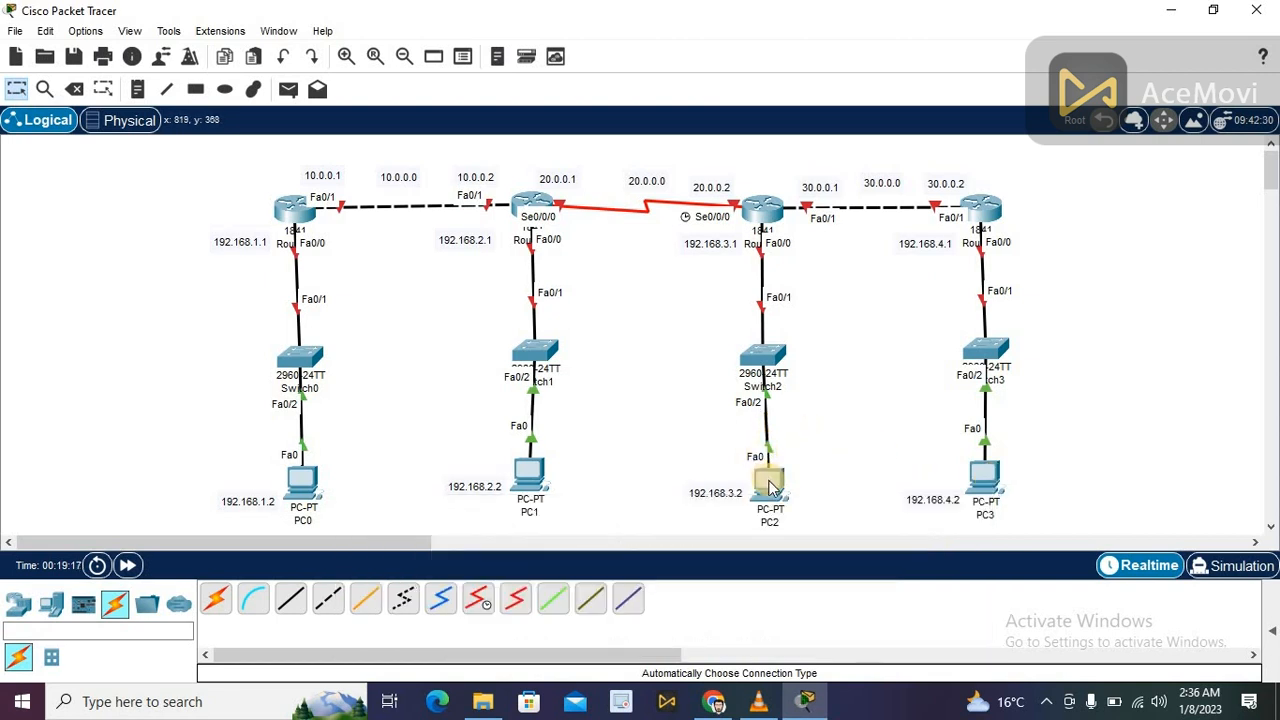
pyautogui.moveTo(770, 487)
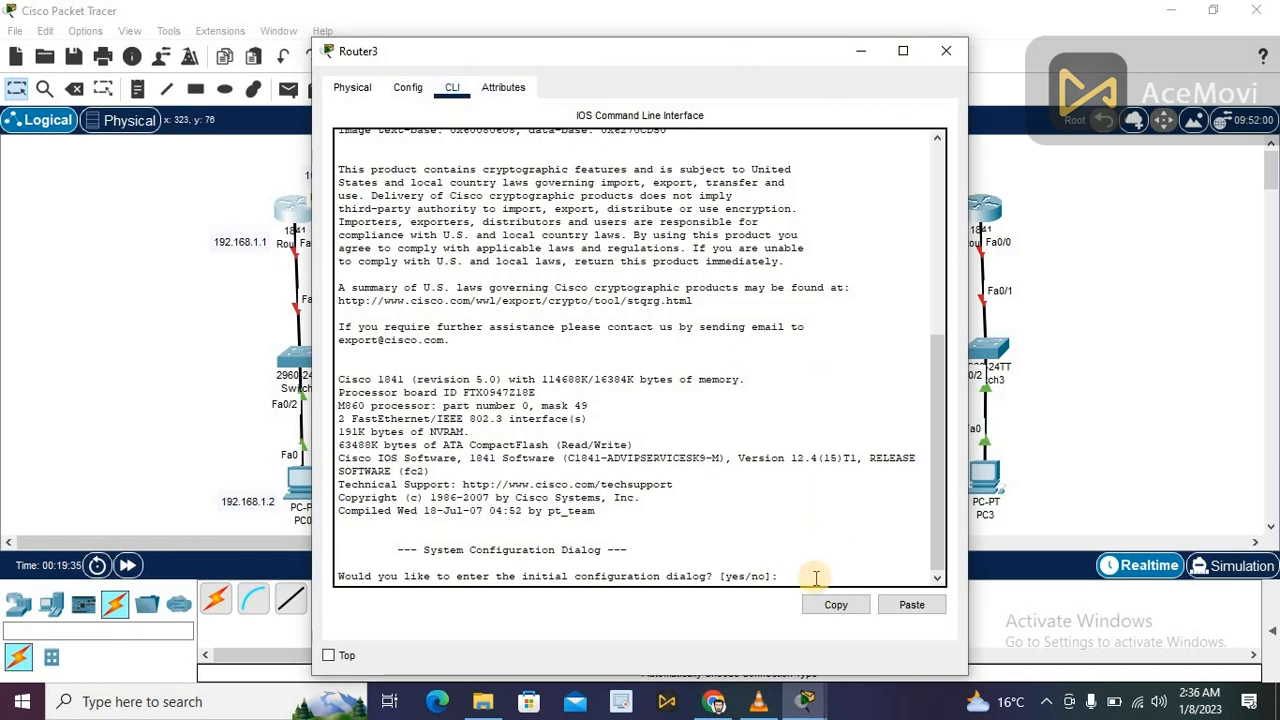
pyautogui.press('Return')
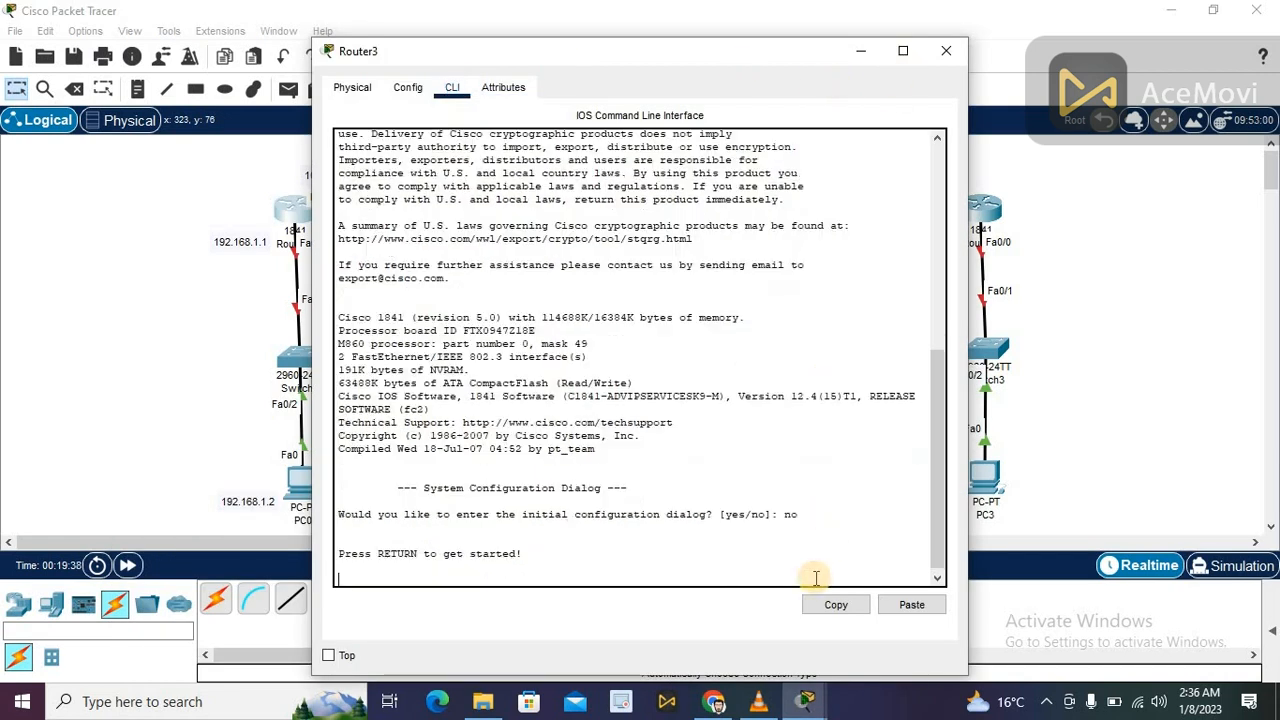
pyautogui.press('Return')
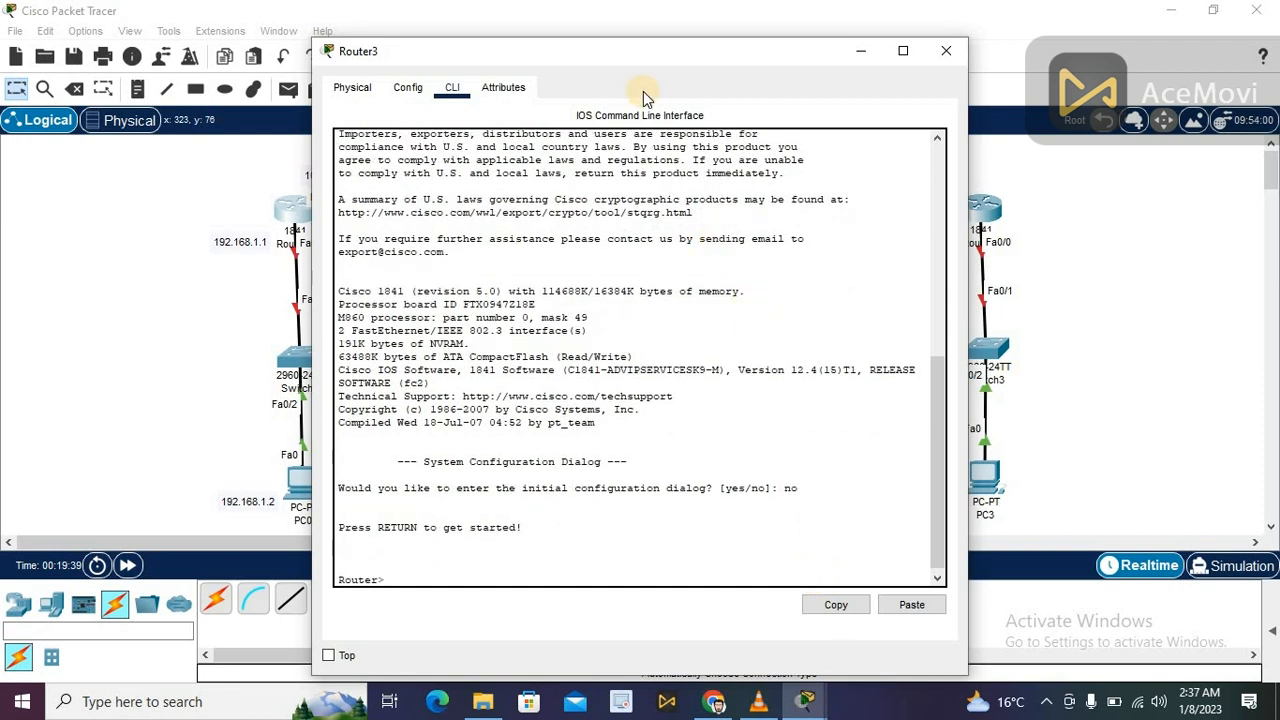
# - Enter privileged mode on Router3 with enable and global configuration mode with config t
pyautogui.moveTo(619, 58); pyautogui.dragTo(620, 32)
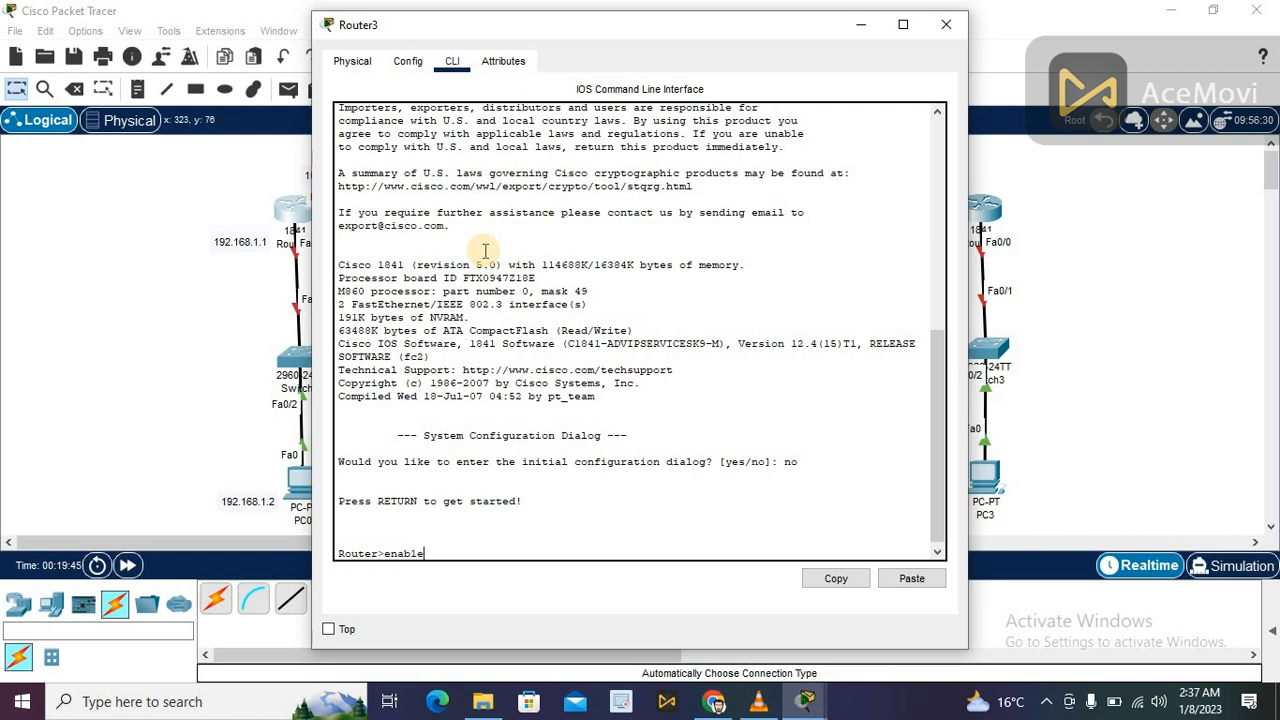
pyautogui.write('enable')
pyautogui.press('Return')
pyautogui.press('Return')
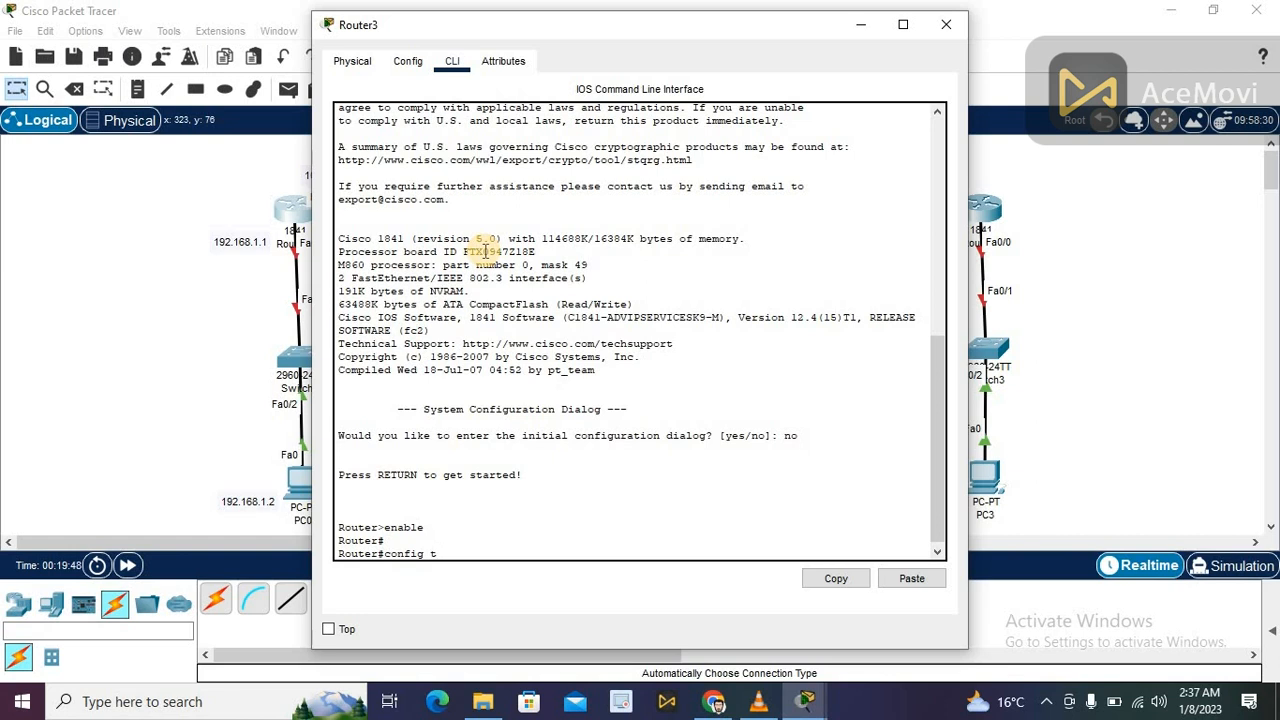
pyautogui.write('config t')
pyautogui.press('Return')
pyautogui.press('Return')
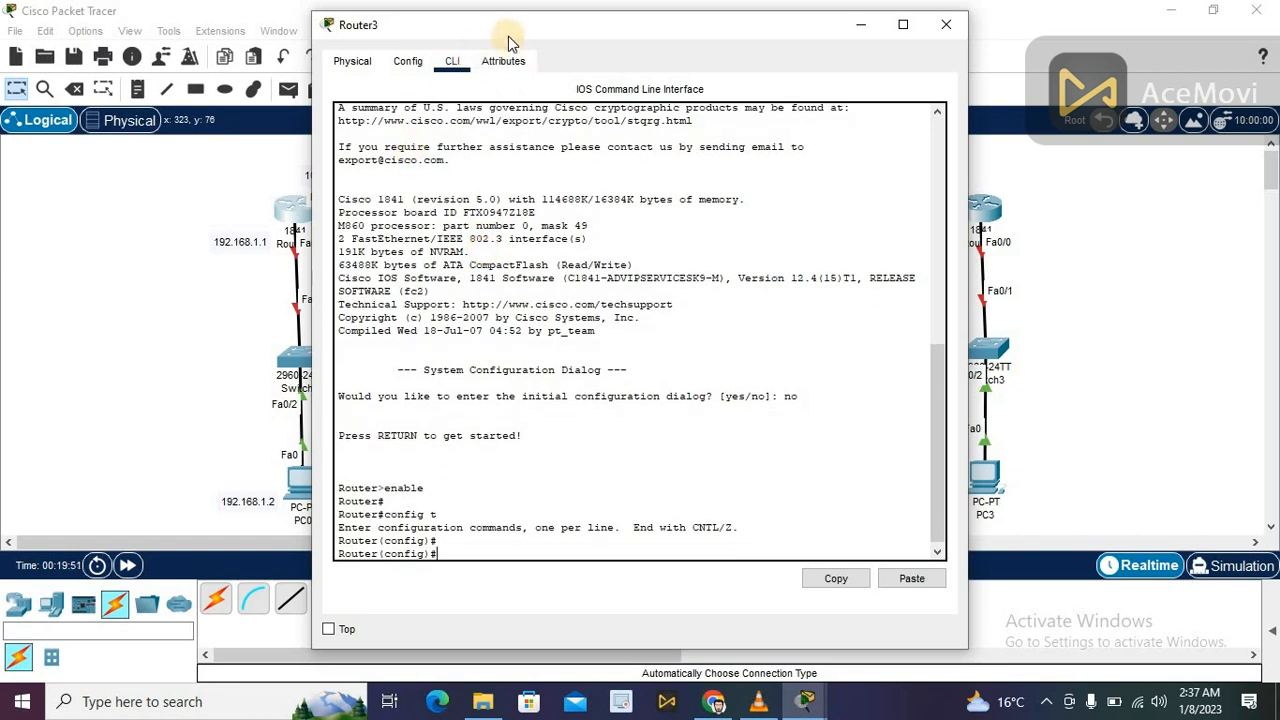
# - Reposition the Router3 window so that the router above PC0 and its address labels stay in view
pyautogui.moveTo(509, 34); pyautogui.dragTo(881, 2)
pyautogui.doubleClick(881, 4)
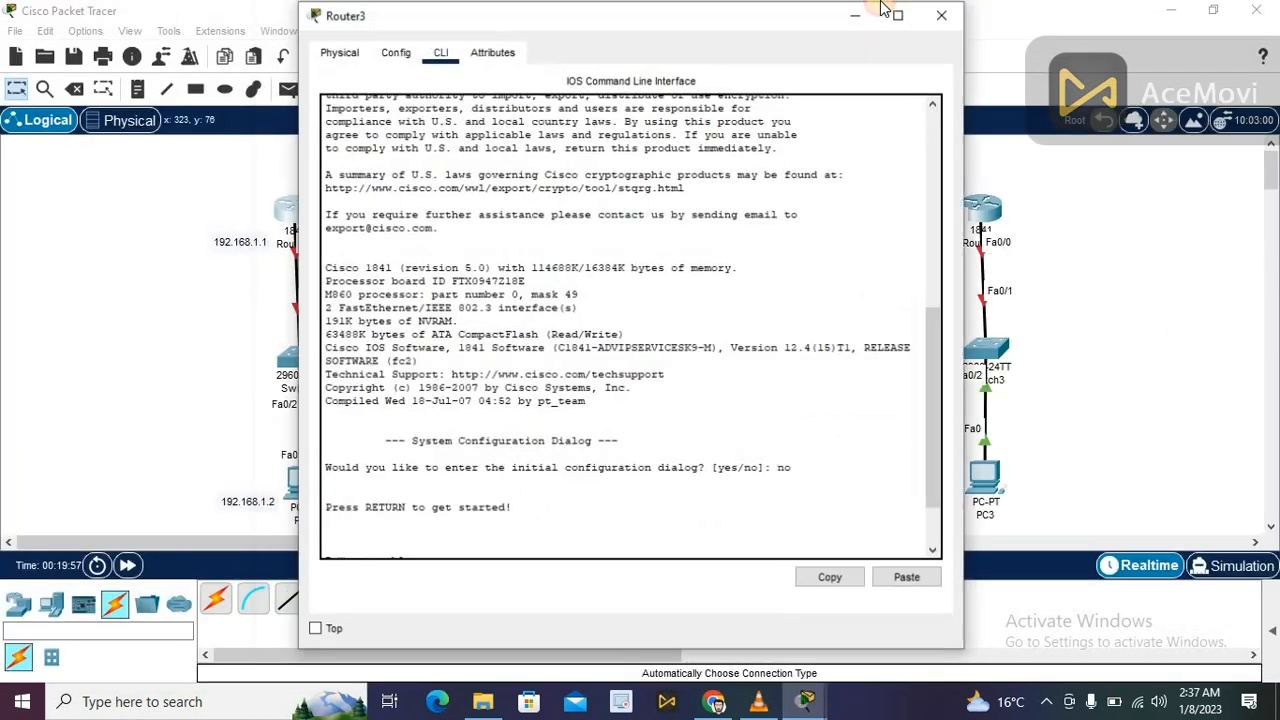
pyautogui.moveTo(684, 20)
pyautogui.mouseDown()
pyautogui.moveTo(830, 7)
pyautogui.moveTo(476, 14)
pyautogui.moveTo(511, 35)
pyautogui.moveTo(666, 29)
pyautogui.mouseUp()
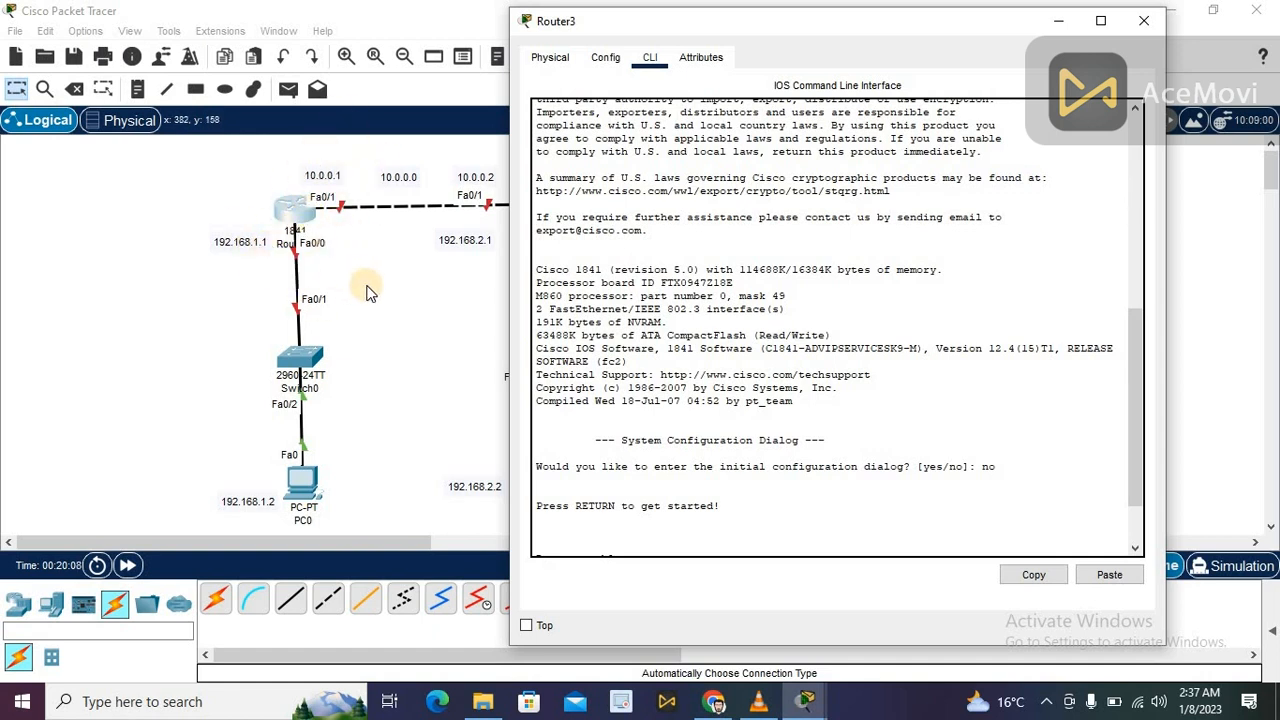
# - Enter interface configuration mode for fastEthernet 0/1 on Router3
pyautogui.click(692, 547)
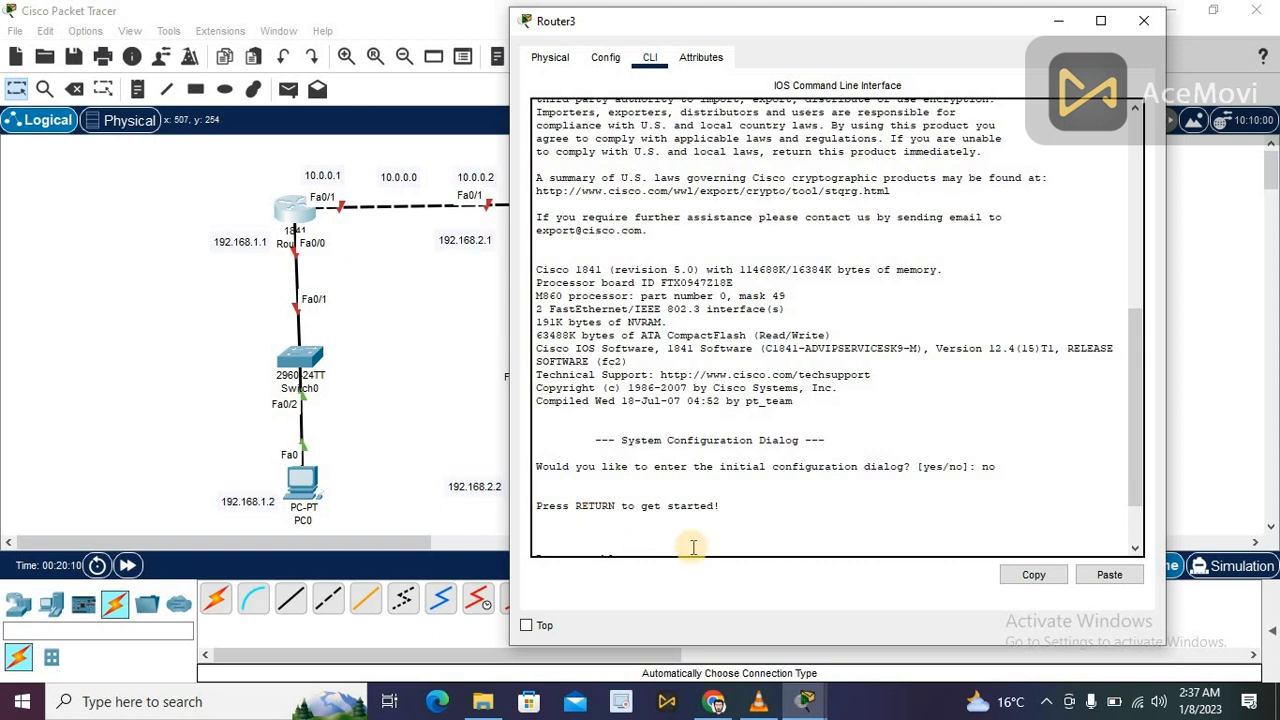
pyautogui.scroll(-3, 692, 547)
pyautogui.write('ig)#interface')
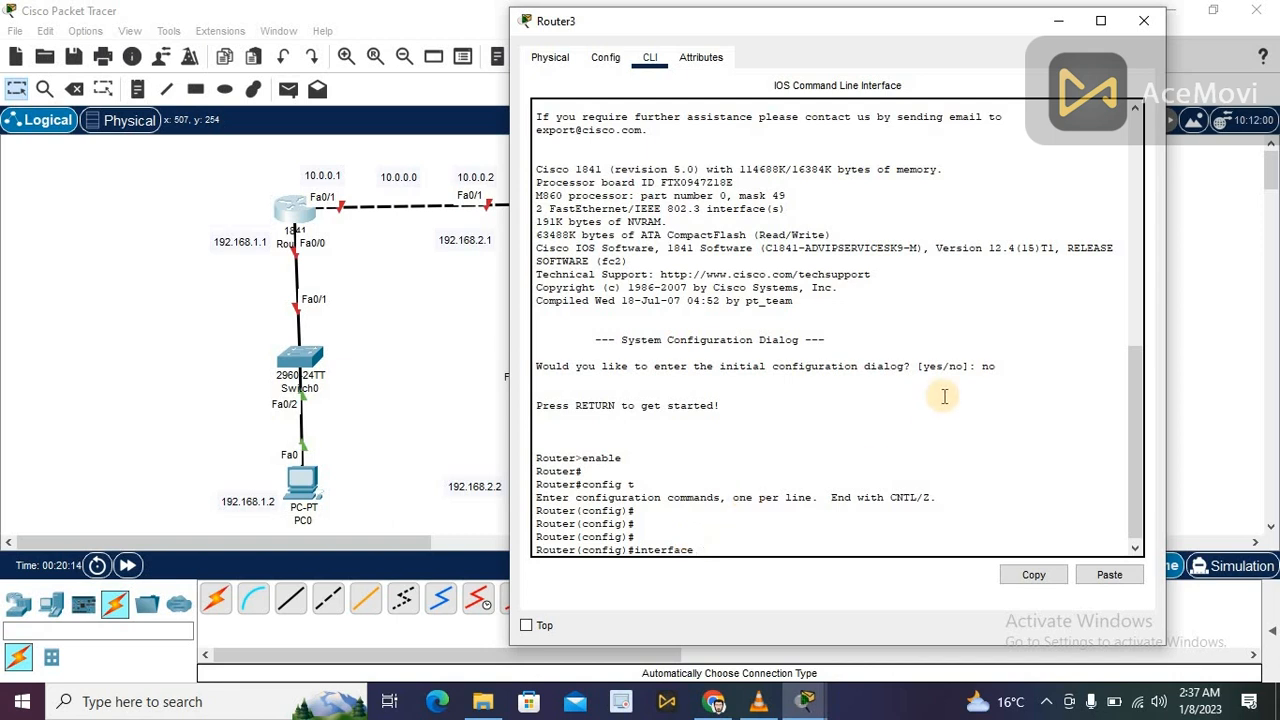
pyautogui.write(' g')
pyautogui.press('BackSpace')
pyautogui.write('fastEthernet')
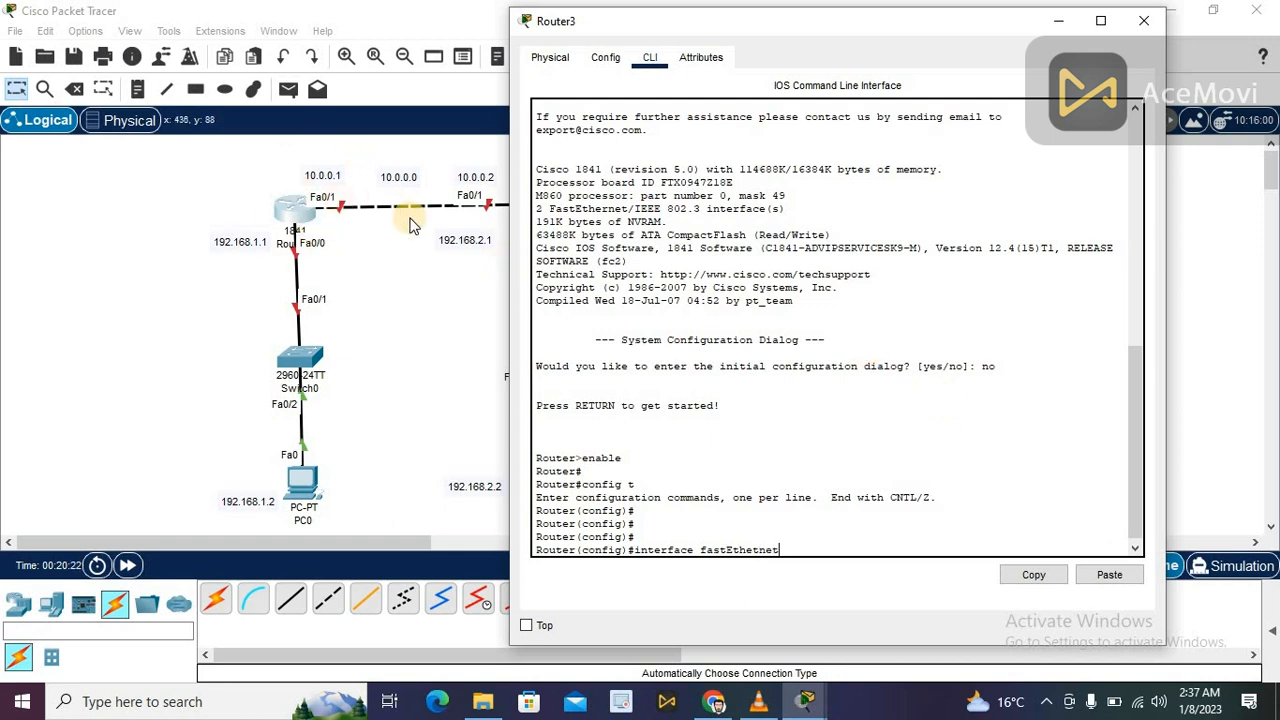
pyautogui.write(' 0')
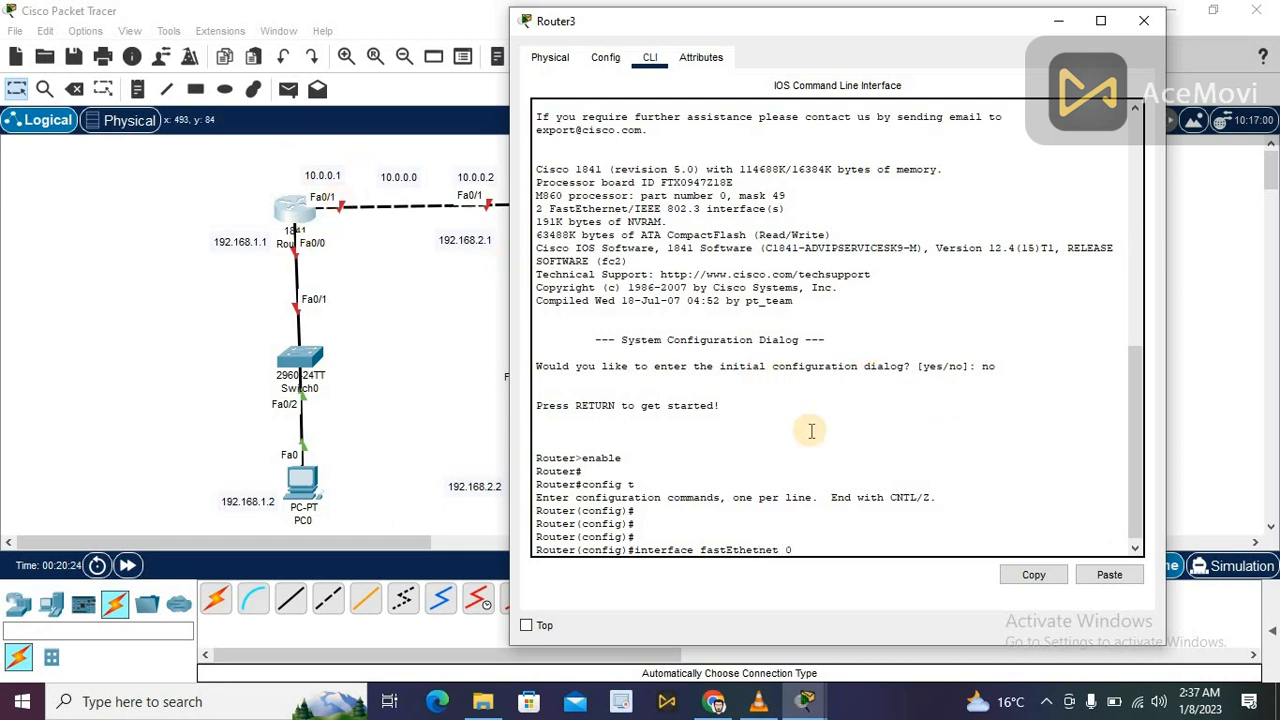
pyautogui.write('/1')
pyautogui.press('Return')
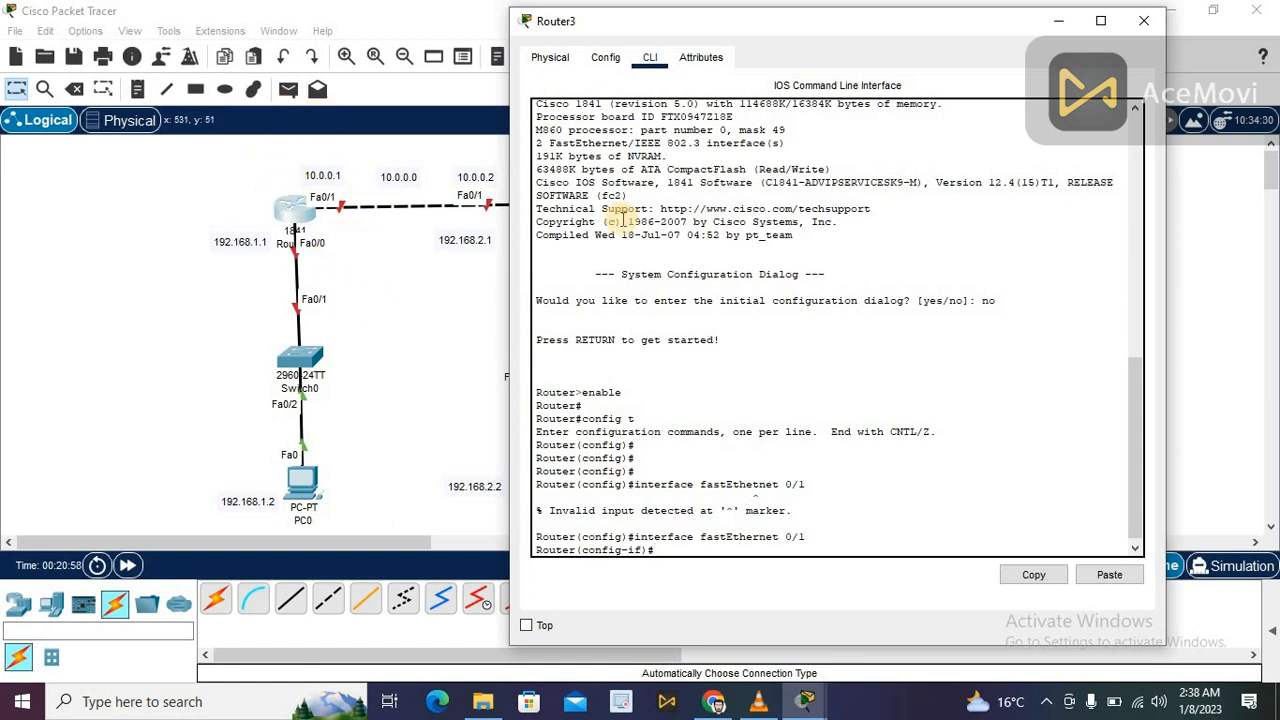
# - Assign IP address 10.0.0.1 with mask 255.0.0.0 to Router3's fastEthernet 0/1 and enable the interface with no shutdown
pyautogui.write('ip address 10.0..0.1 255.0.0.0')
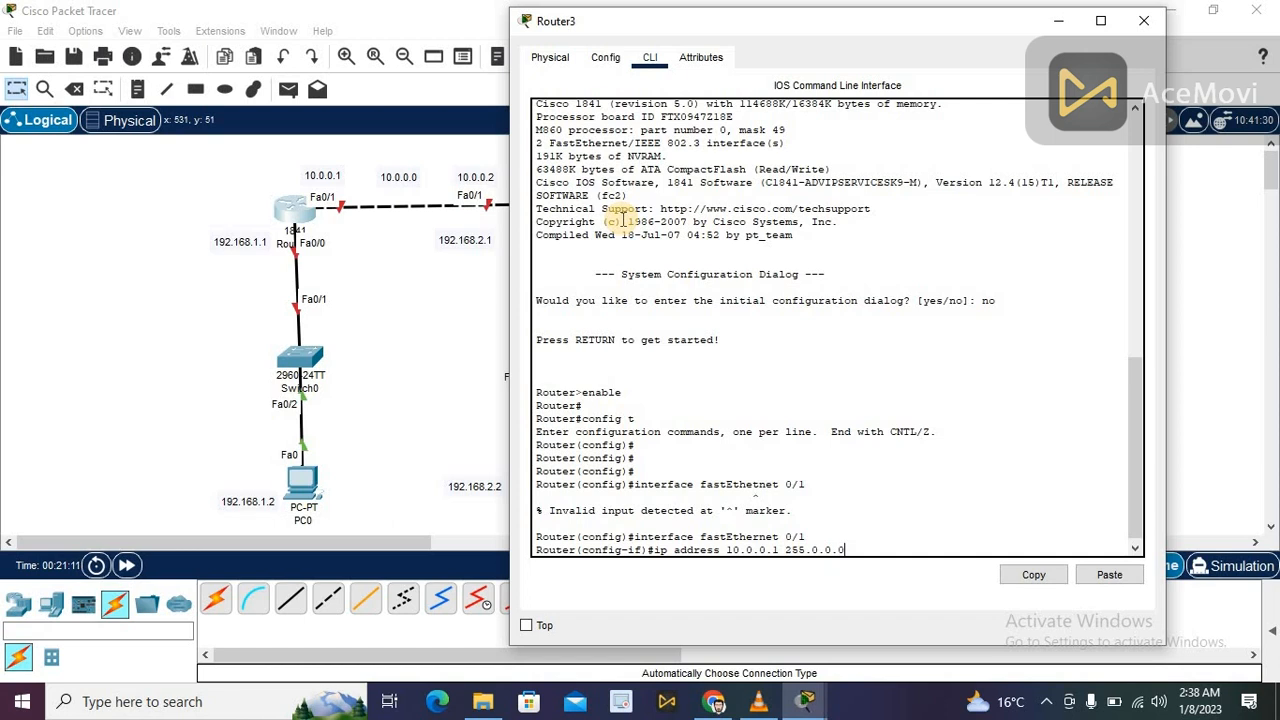
pyautogui.press('Return')
pyautogui.press('Return')
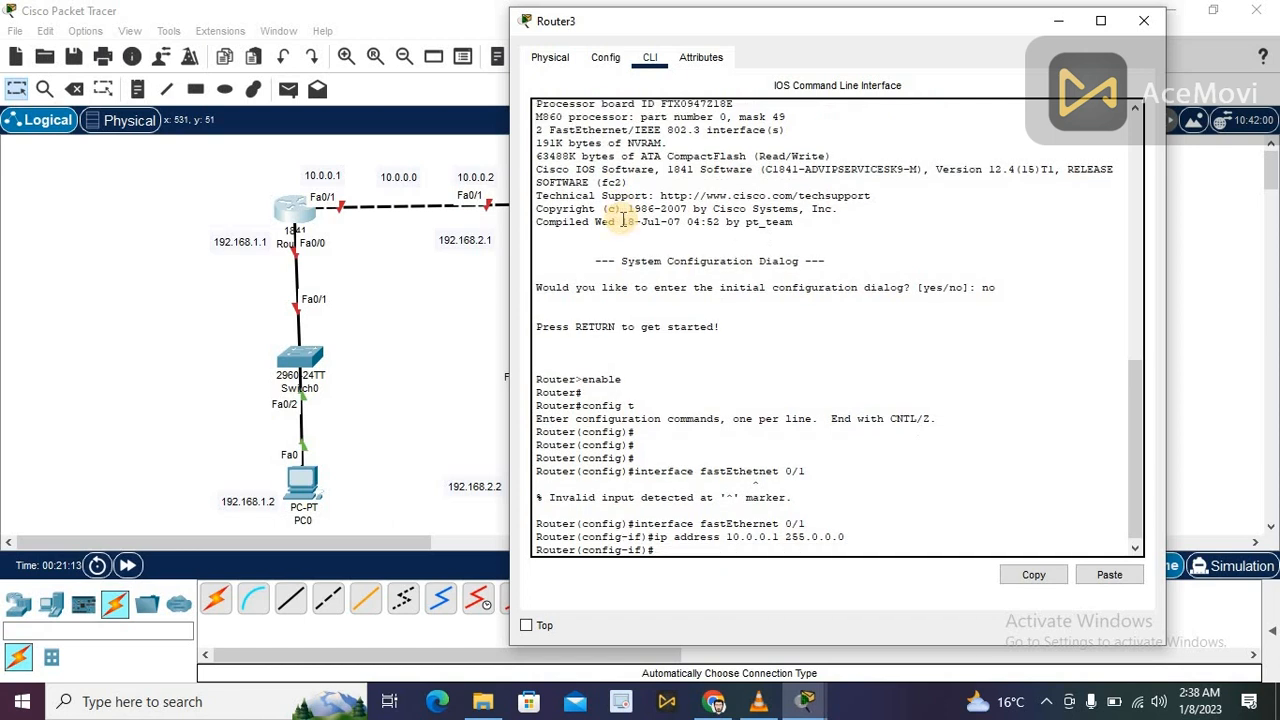
pyautogui.write('no shu')
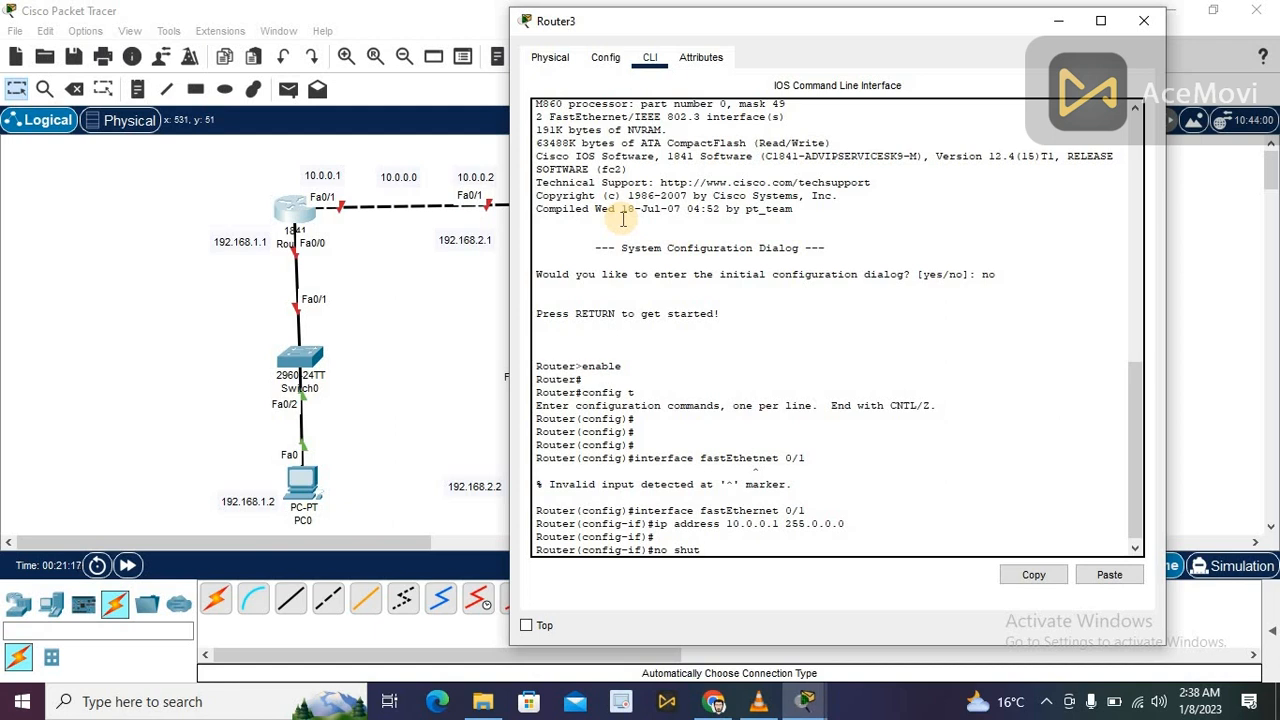
pyautogui.write('tdown')
pyautogui.press('Return')
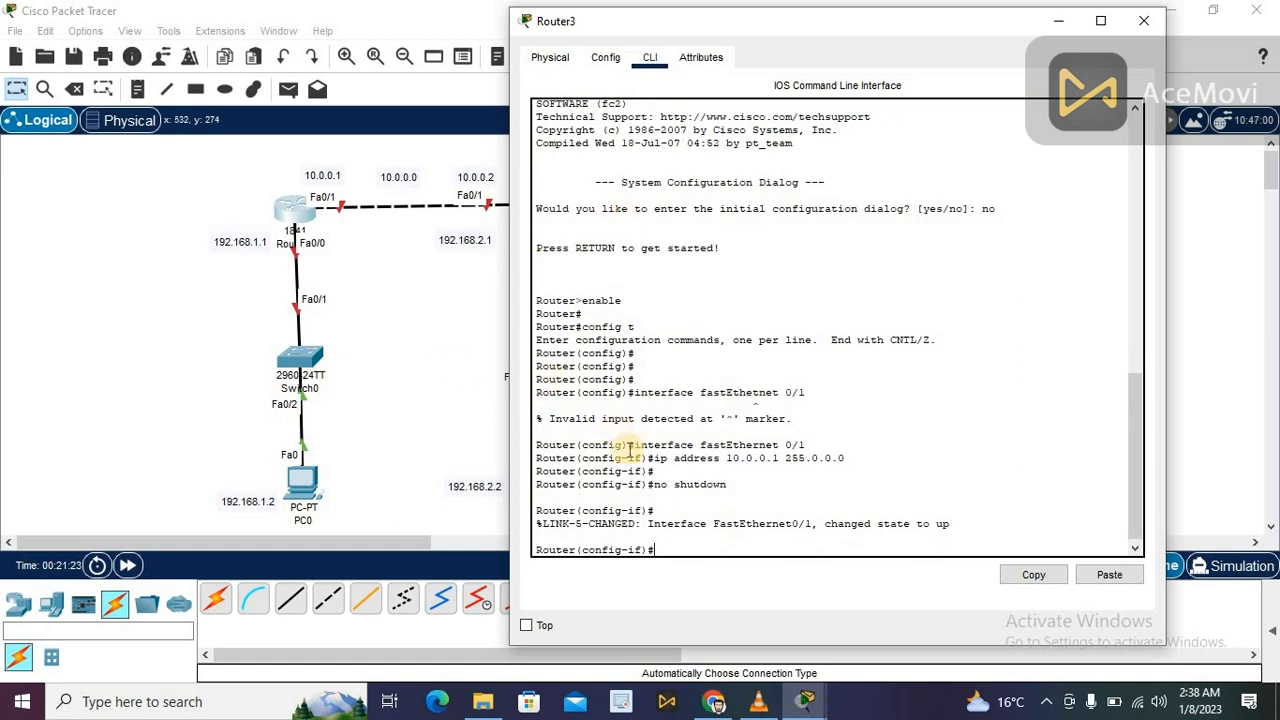
# - Exit the fastEthernet 0/1 configuration on Router3 and enter interface configuration mode for fastEthernet 0/0
pyautogui.write('exit')
pyautogui.press('Return')
pyautogui.press('Return')
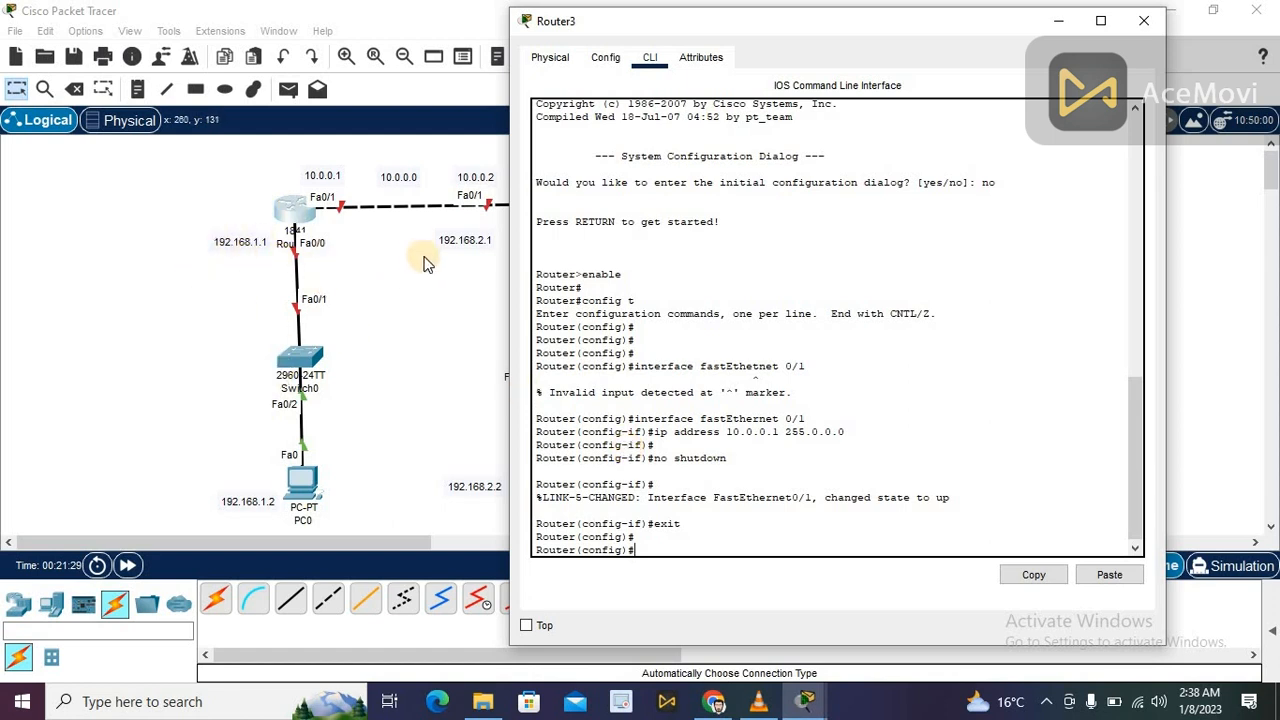
pyautogui.write('interfa')
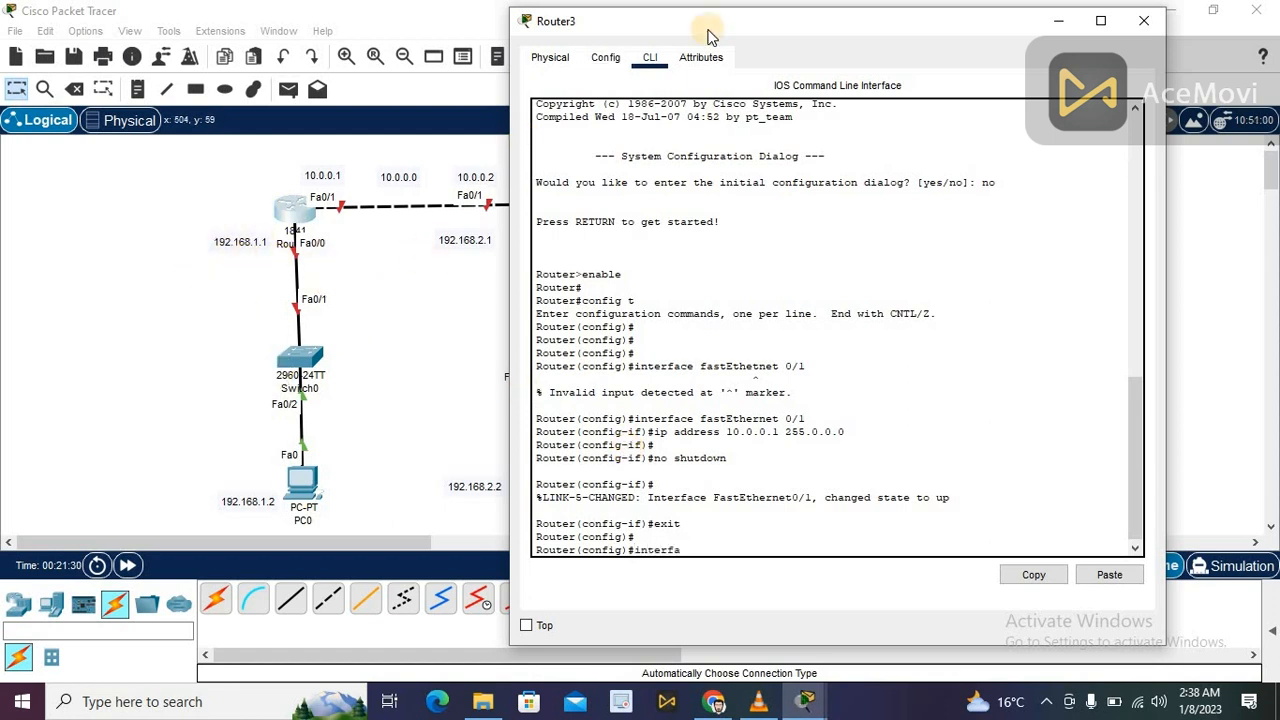
pyautogui.write('ce fastEthernet 0/0')
pyautogui.press('Return')
pyautogui.press('Return')
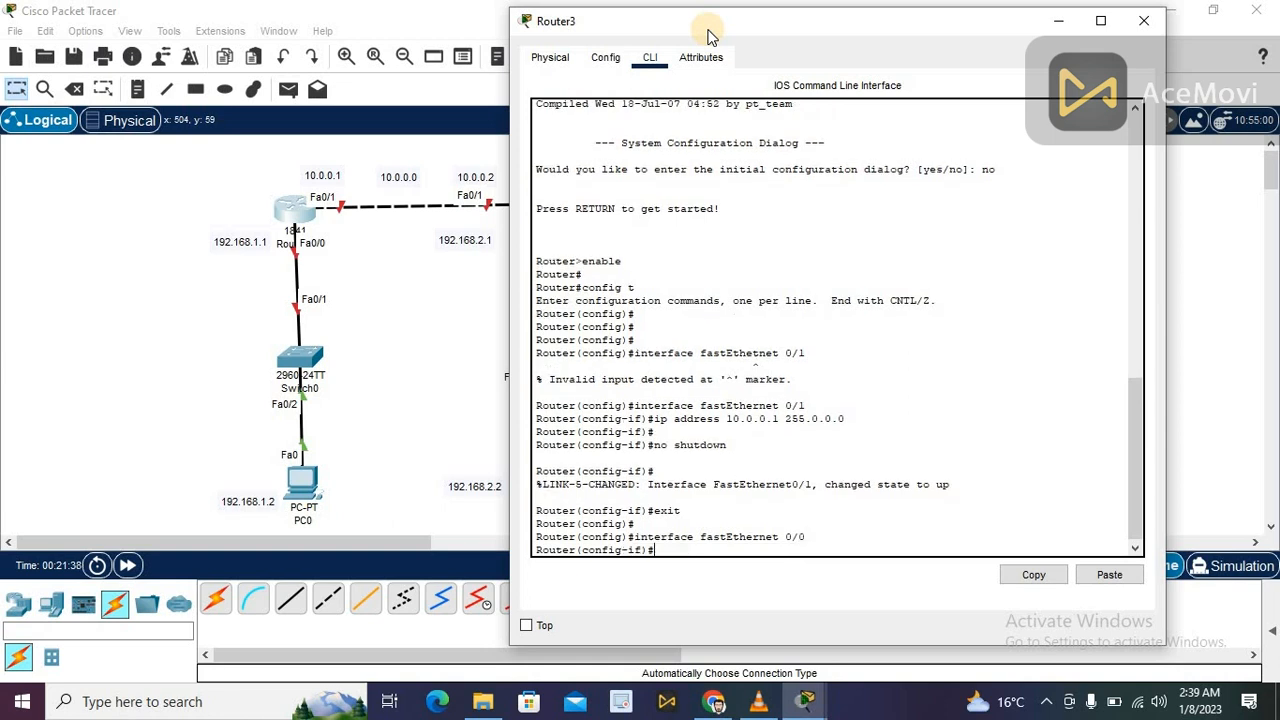
# - Give Router3's fastEthernet 0/0 the address 192.168.1.1 with mask 255.255.255.0, enable it with no shutdown, and close the router window
pyautogui.write('ip address')
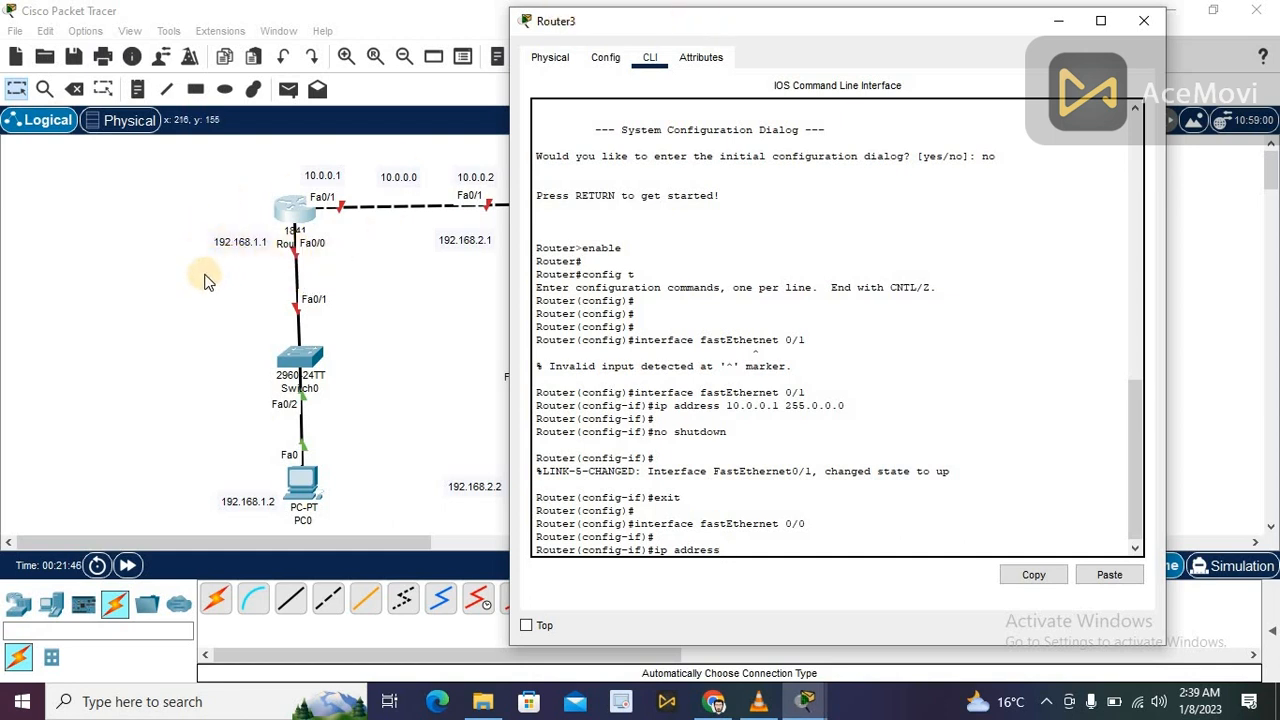
pyautogui.write('192')
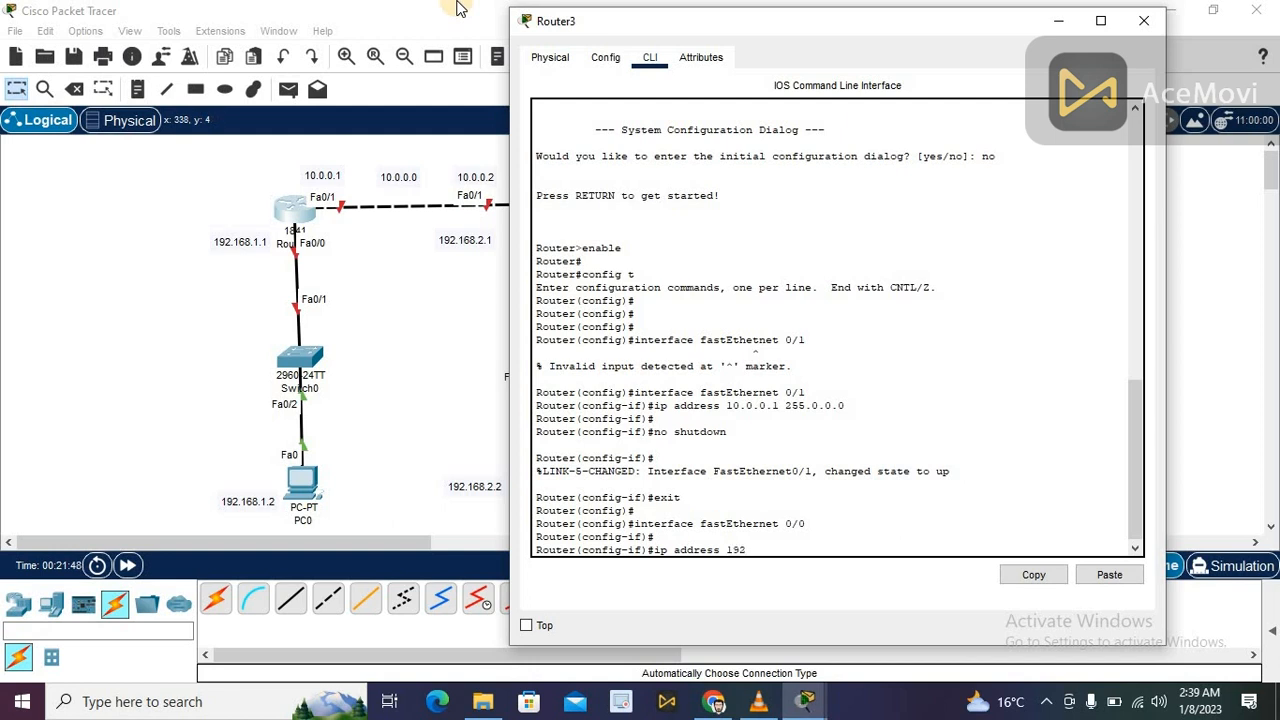
pyautogui.write('.168.1.1 255.255.255')
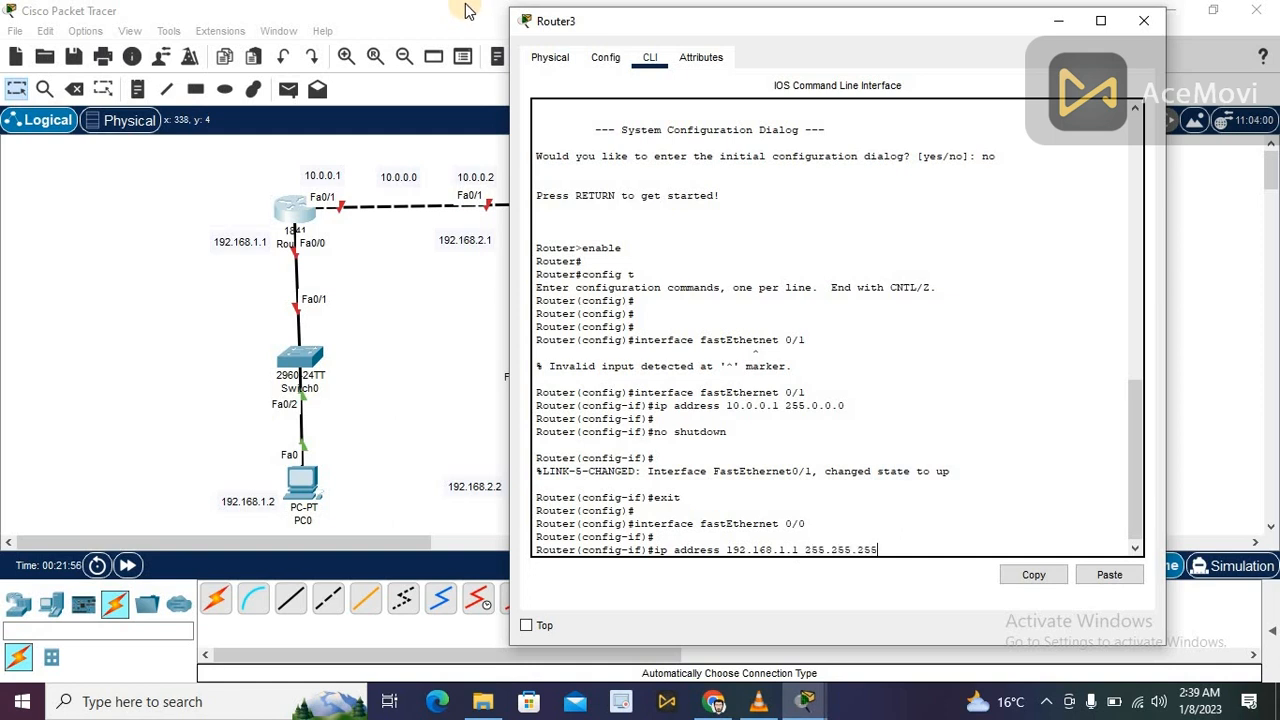
pyautogui.write('.0')
pyautogui.press('Return')
pyautogui.press('Return')
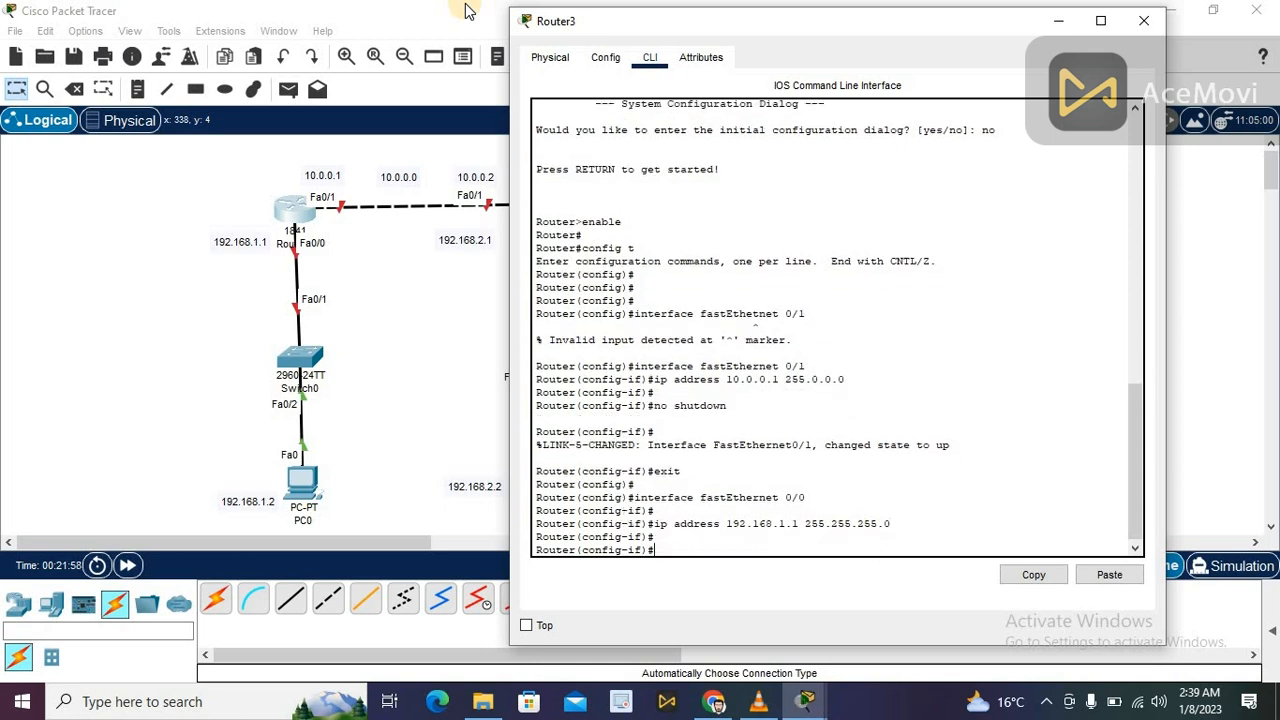
pyautogui.write('no shutdown')
pyautogui.press('Return')
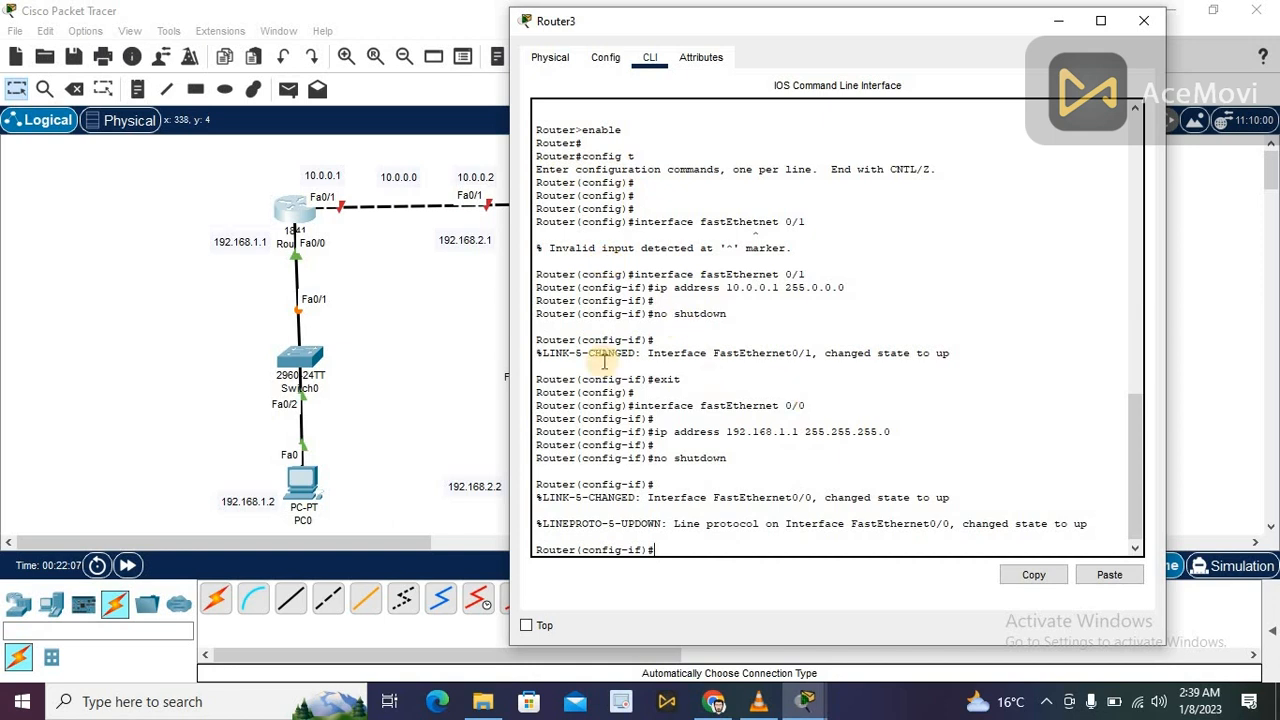
pyautogui.click(1143, 20)
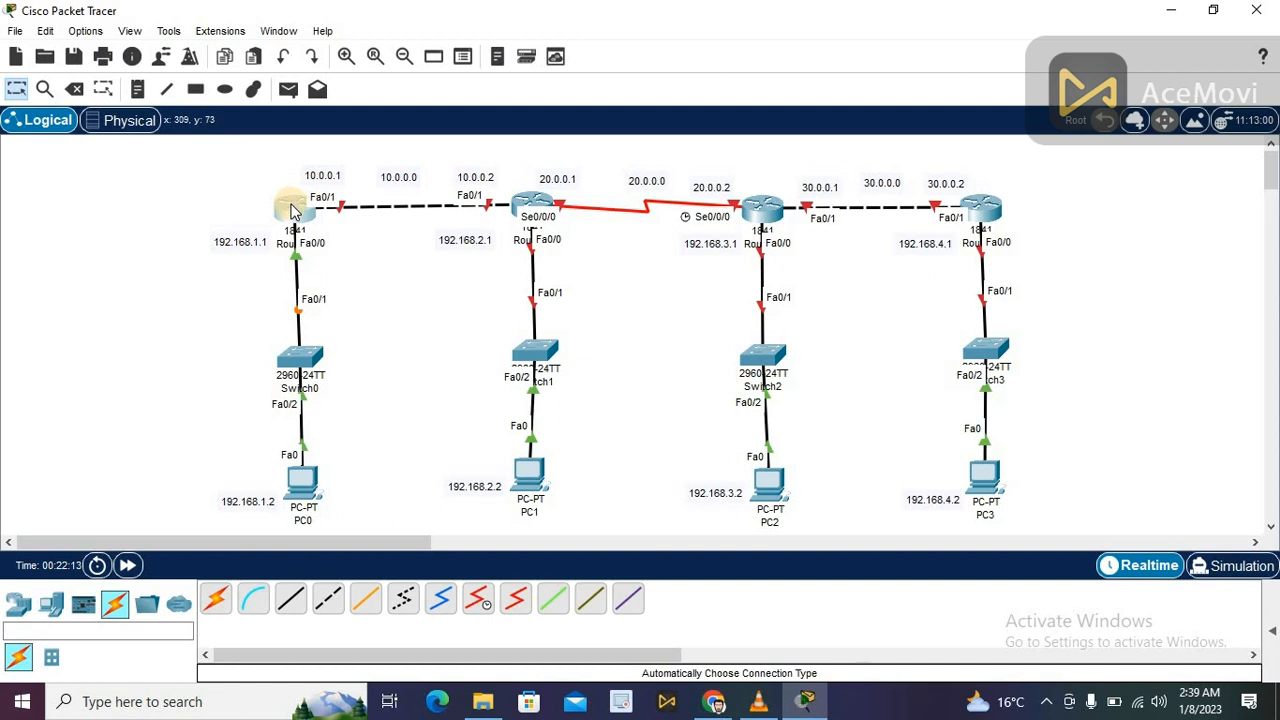
# - Open the command line of Router2, the router above PC1, and answer no to the initial configuration dialog
pyautogui.moveTo(292, 210)
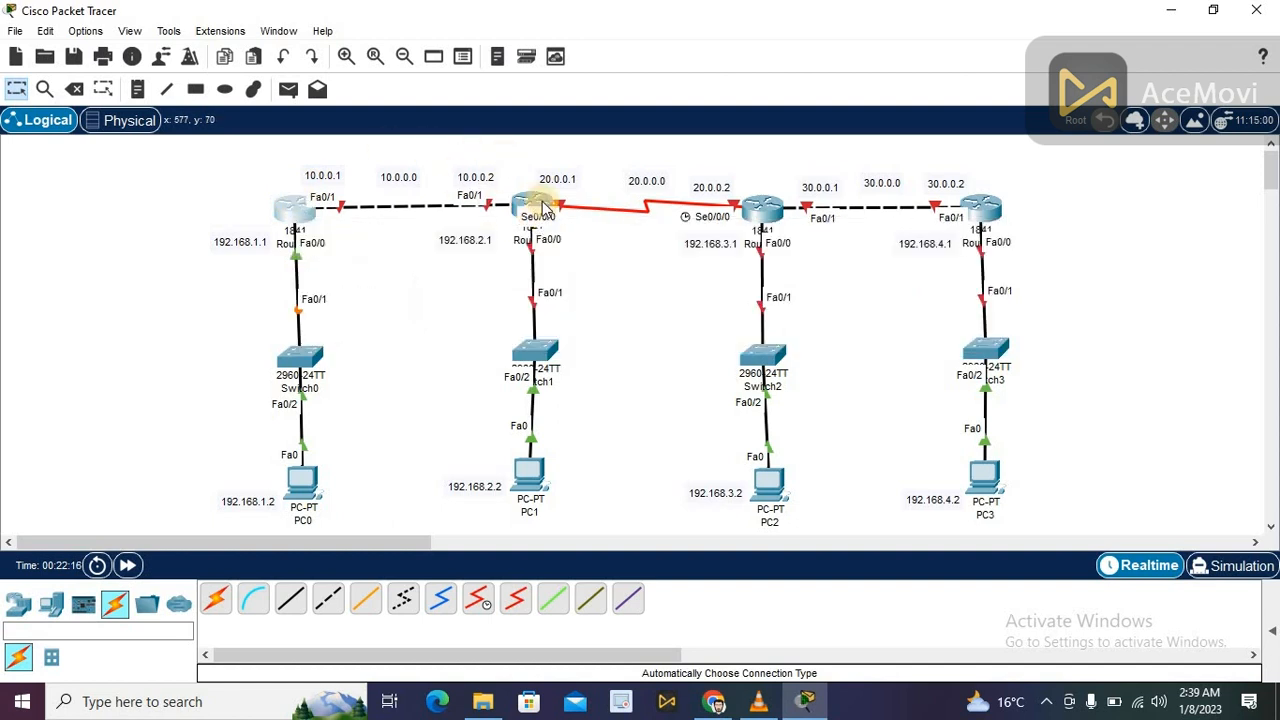
pyautogui.moveTo(545, 208)
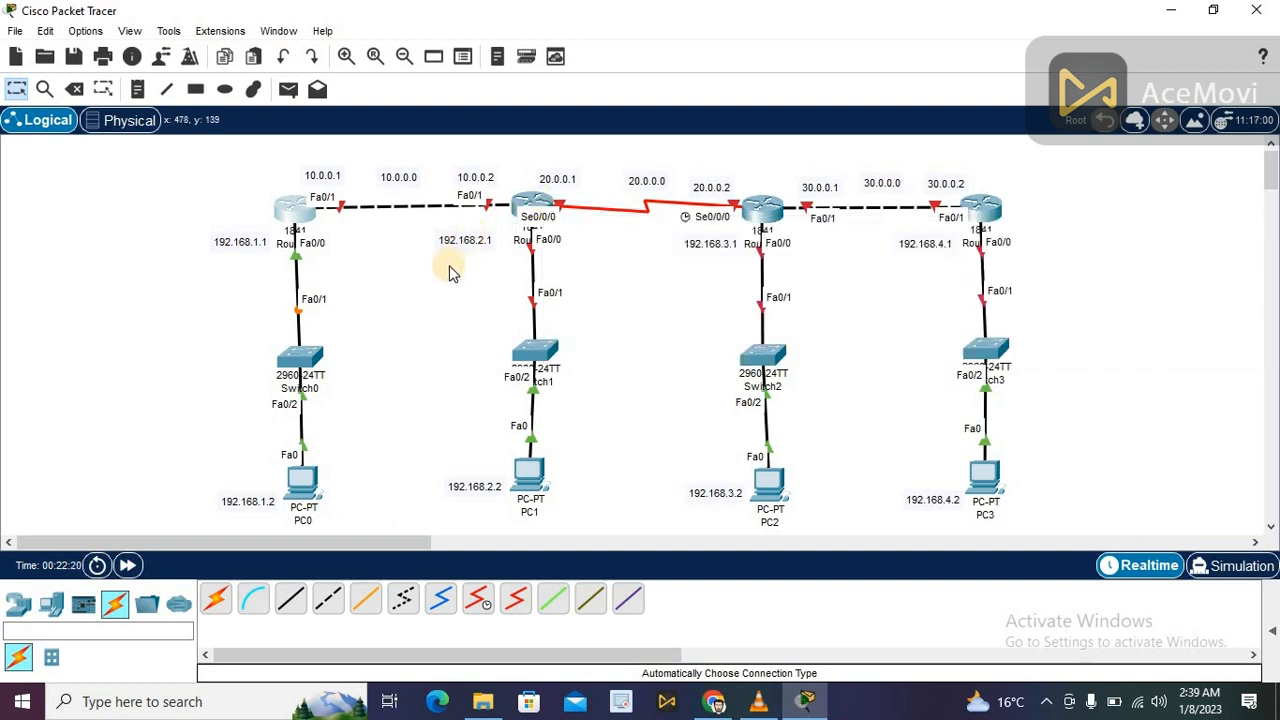
pyautogui.click(535, 205)
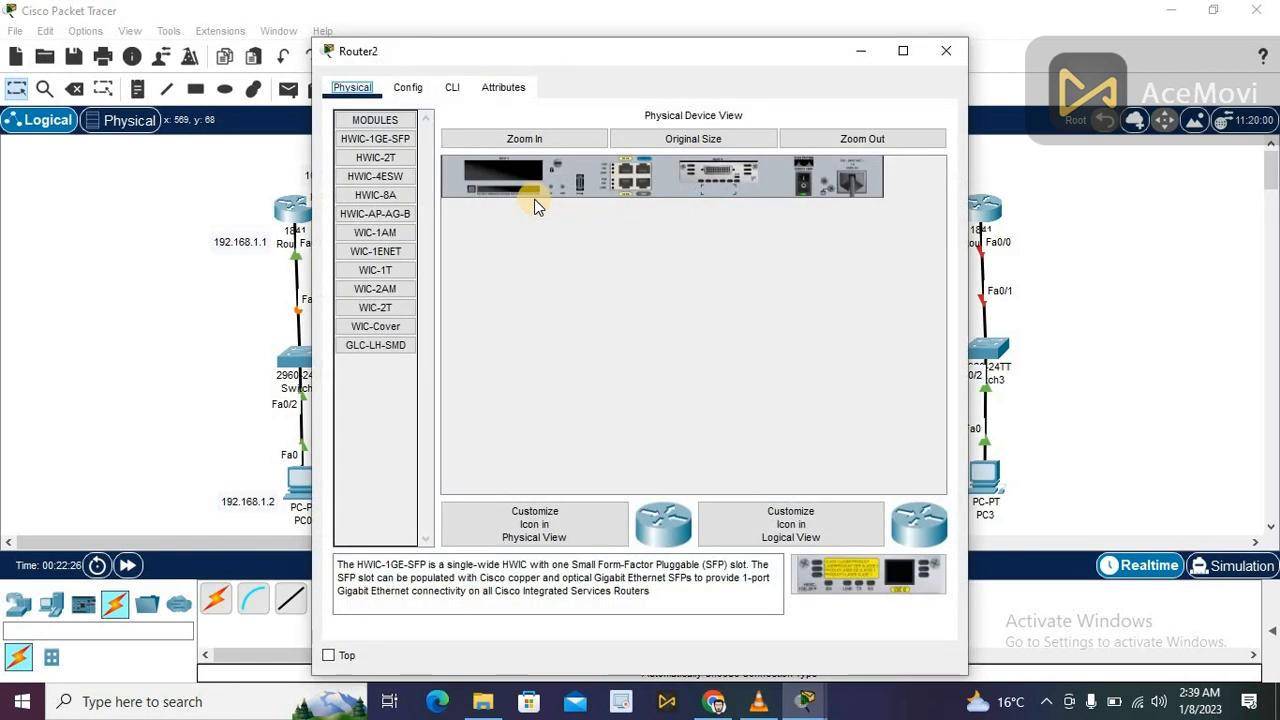
pyautogui.click(452, 88)
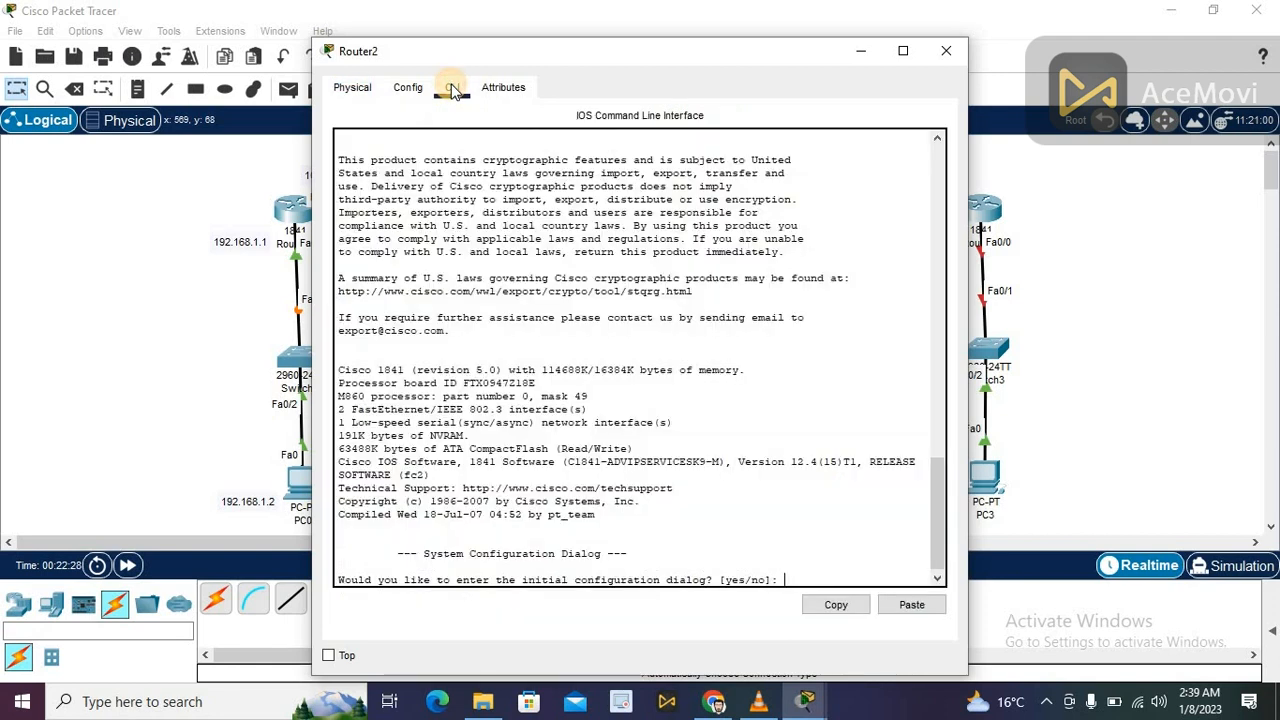
pyautogui.write('no')
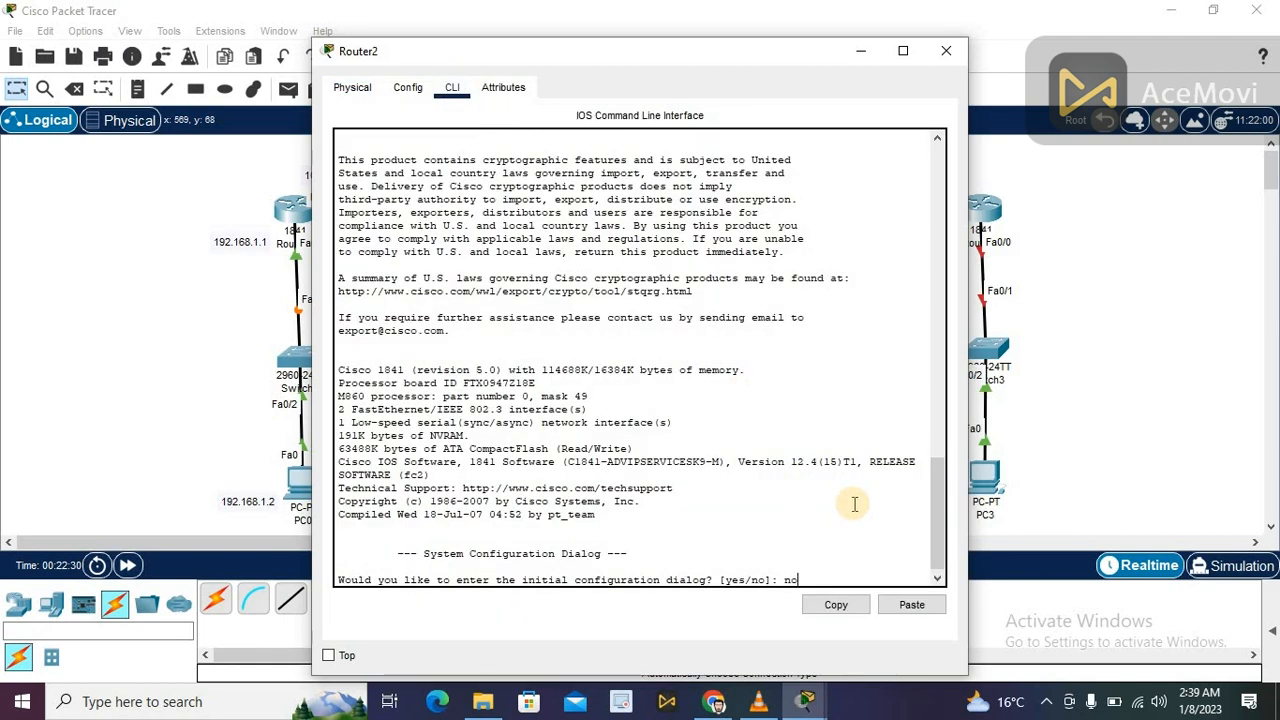
pyautogui.press('Return')
pyautogui.press('Return')
# - Enter privileged mode on Router2 with enable and global configuration mode with config t
pyautogui.write('ena')
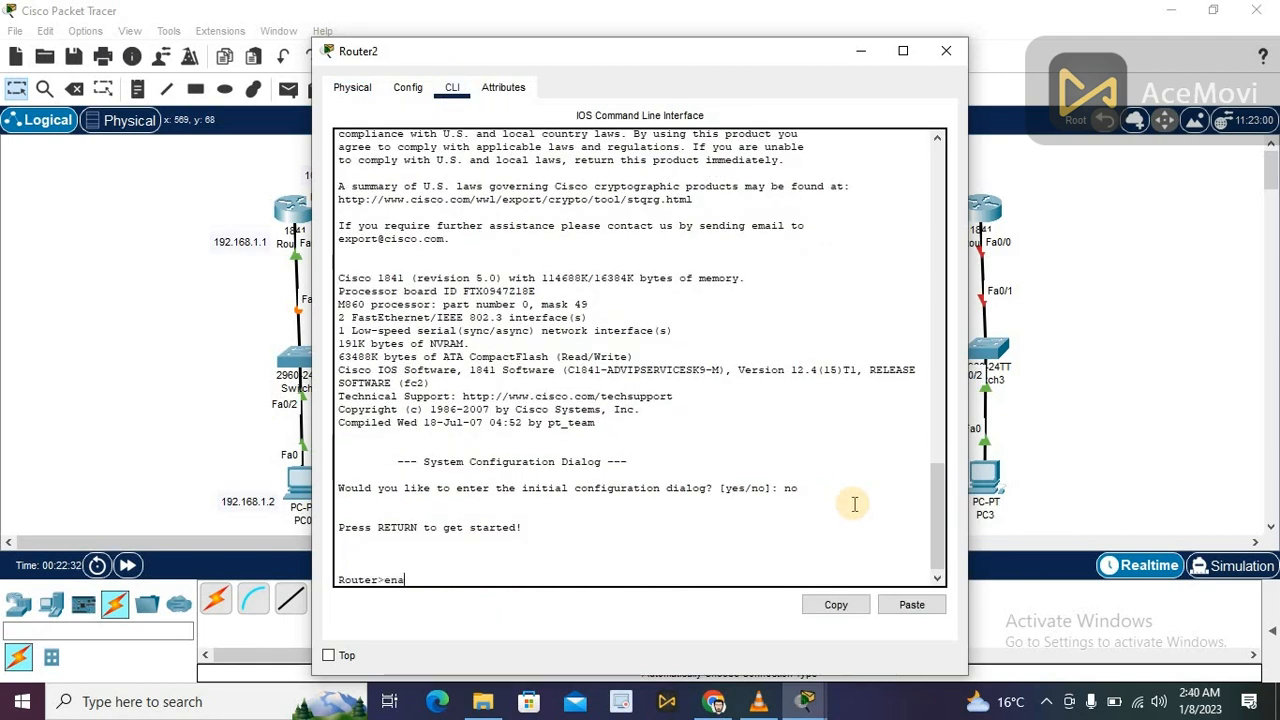
pyautogui.write('ble')
pyautogui.press('Return')
pyautogui.press('Return')
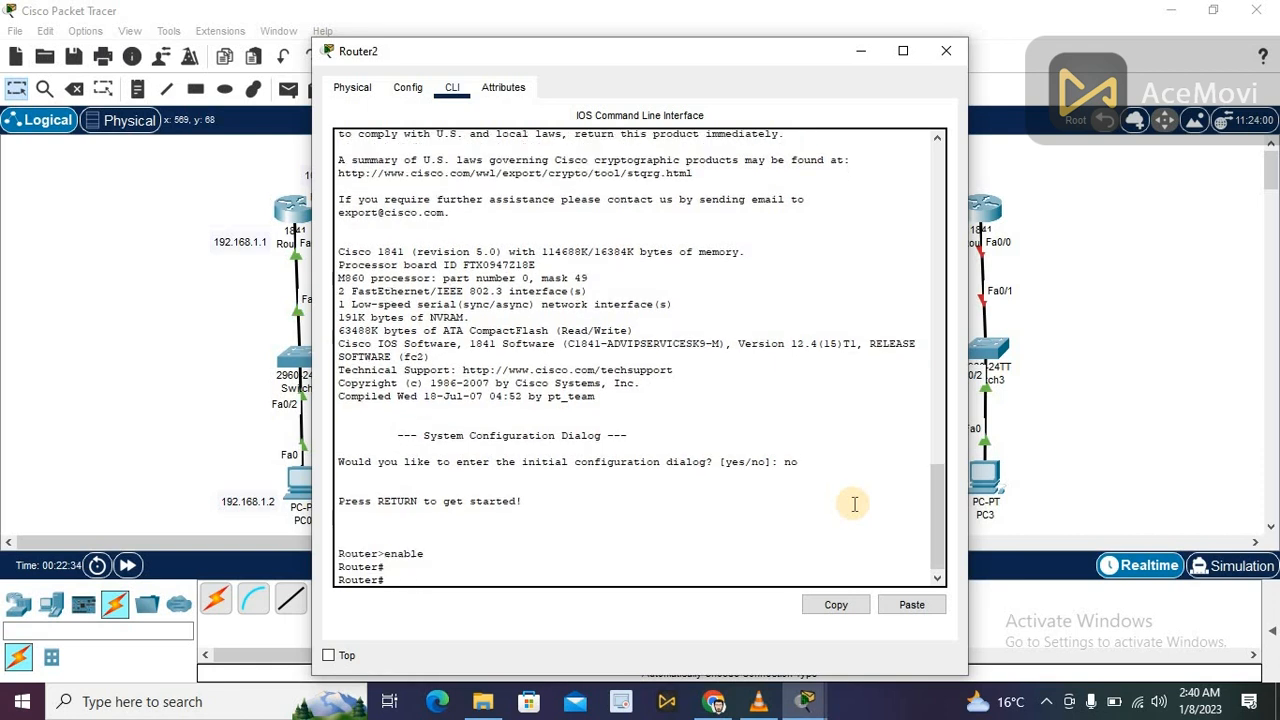
pyautogui.write('config t')
pyautogui.press('Return')
pyautogui.press('Return')
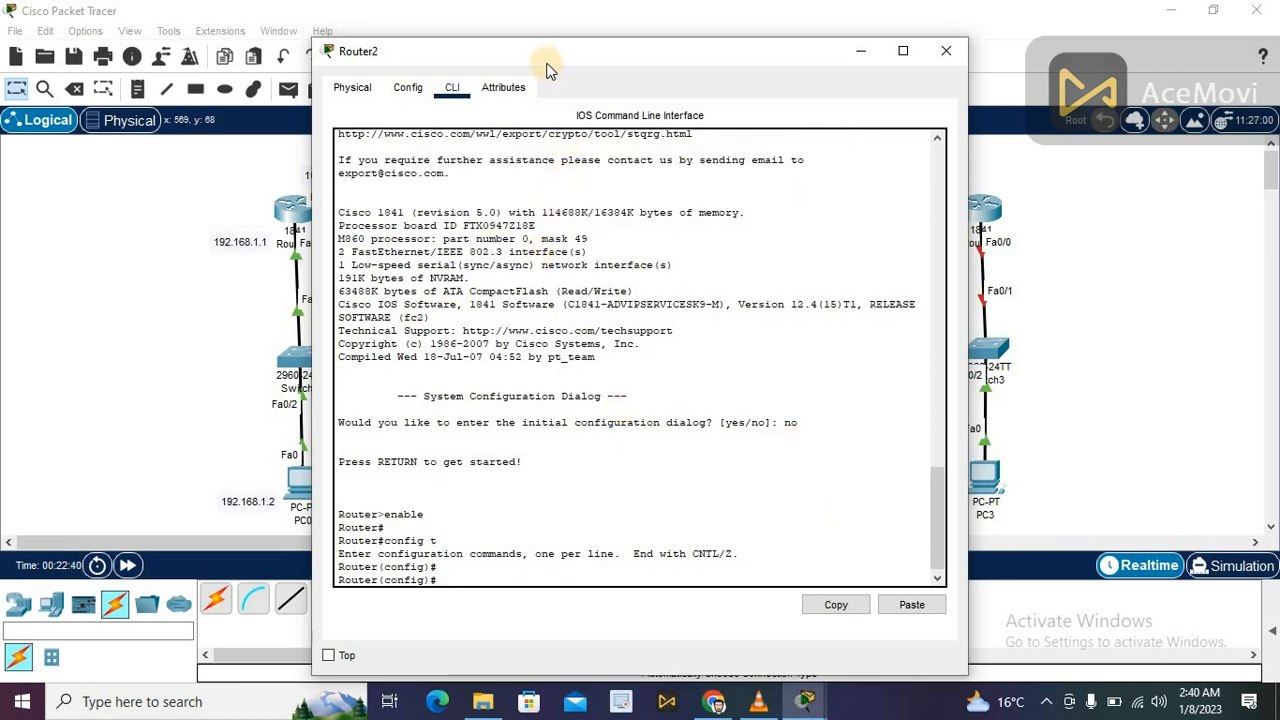
# - Move the Router2 window clear of the topology's address labels and enter interface configuration mode for fastEthernet 0/1
pyautogui.moveTo(541, 50); pyautogui.dragTo(1036, 24)
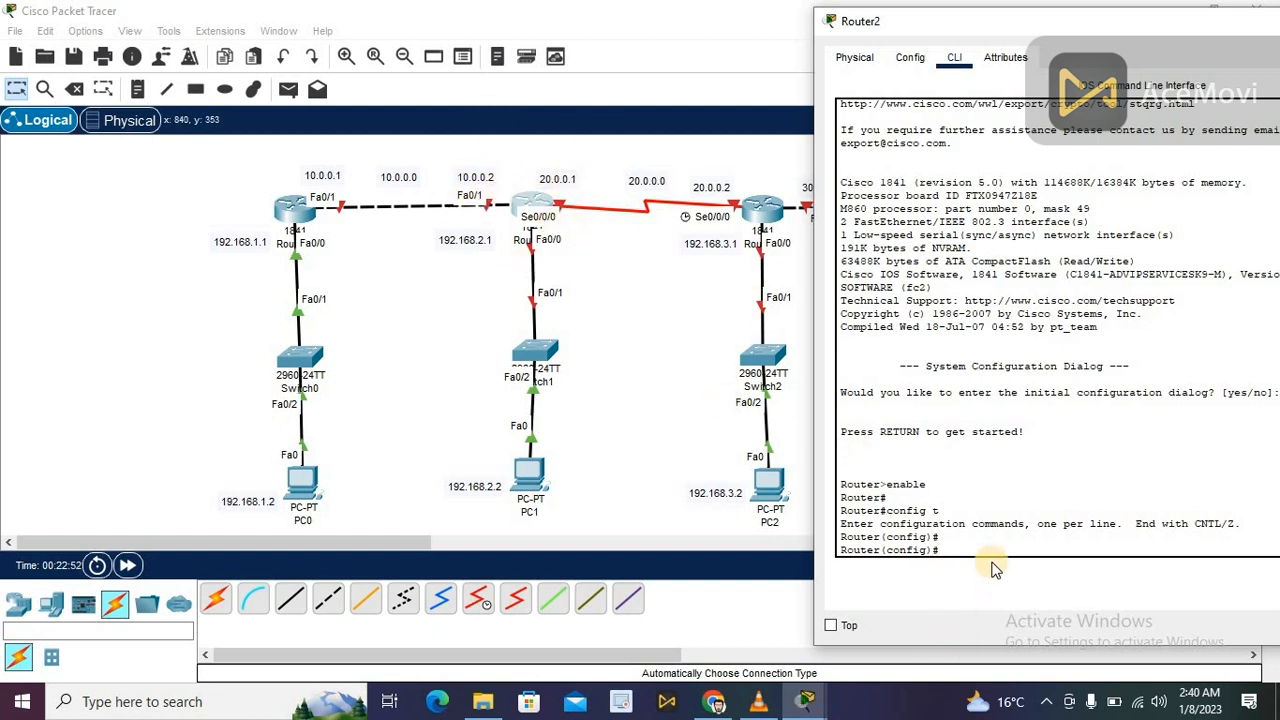
pyautogui.write('int')
pyautogui.write('erface')
pyautogui.write('ce ')
pyautogui.write('a')
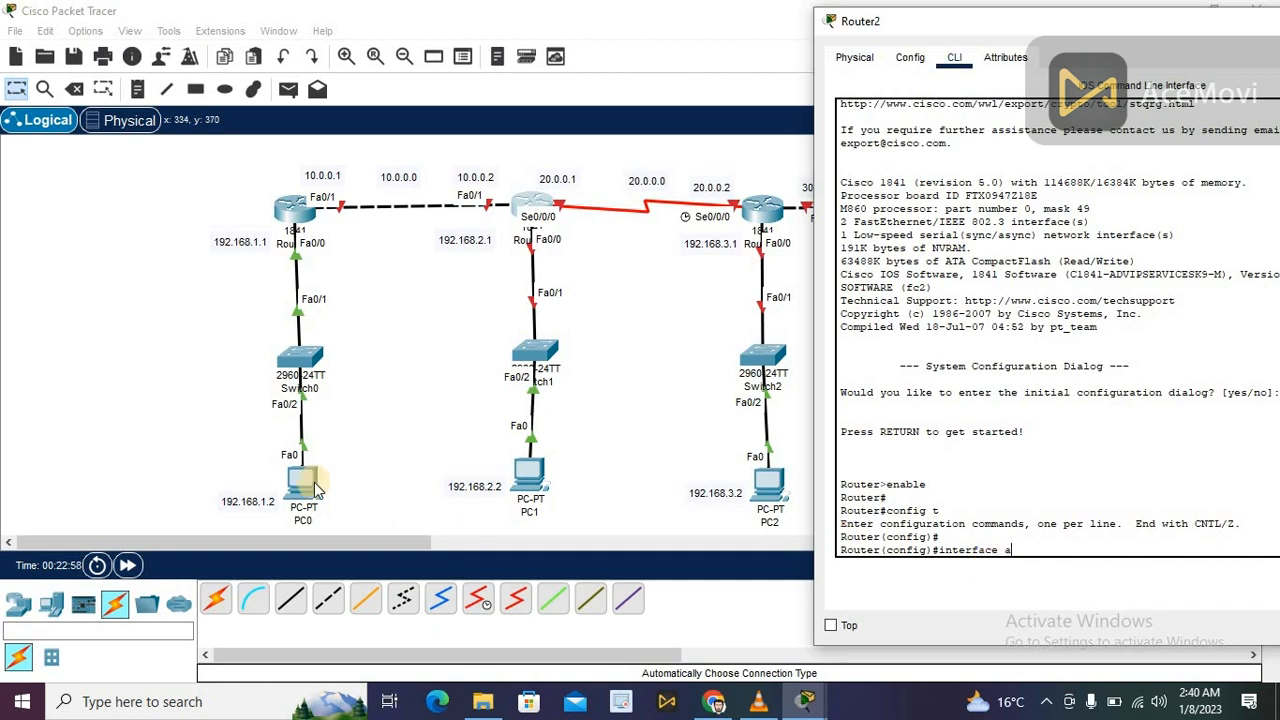
pyautogui.press('BackSpace')
pyautogui.write('fastEthernet 0/1')
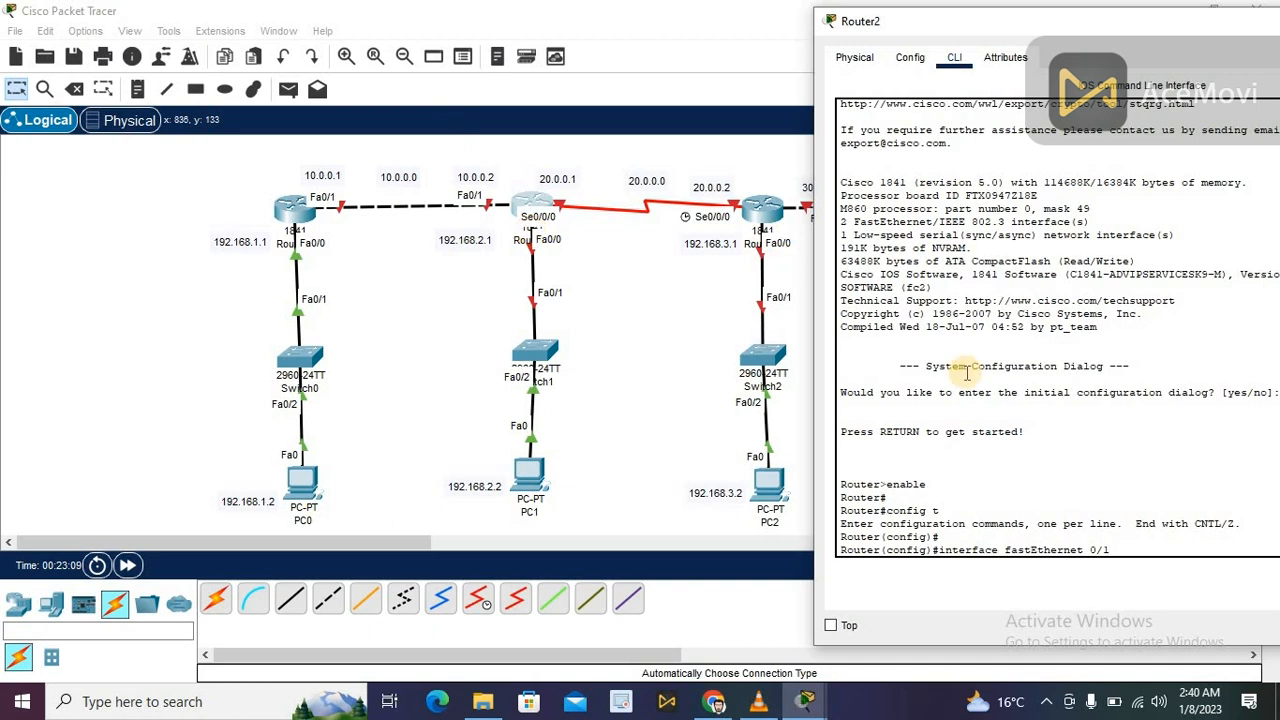
pyautogui.press('Return')
pyautogui.press('Return')
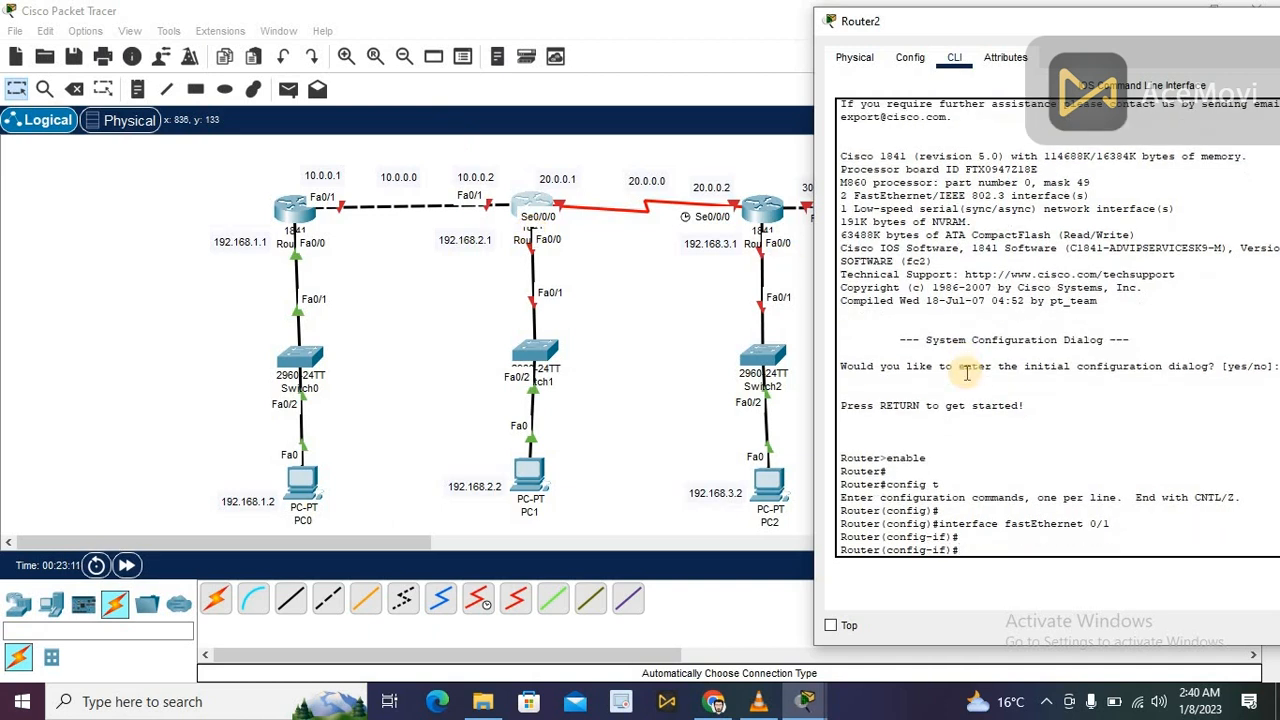
# - Assign an IP address to Router2's fastEthernet 0/1 interface with the ip address command
pyautogui.write('ip address ')
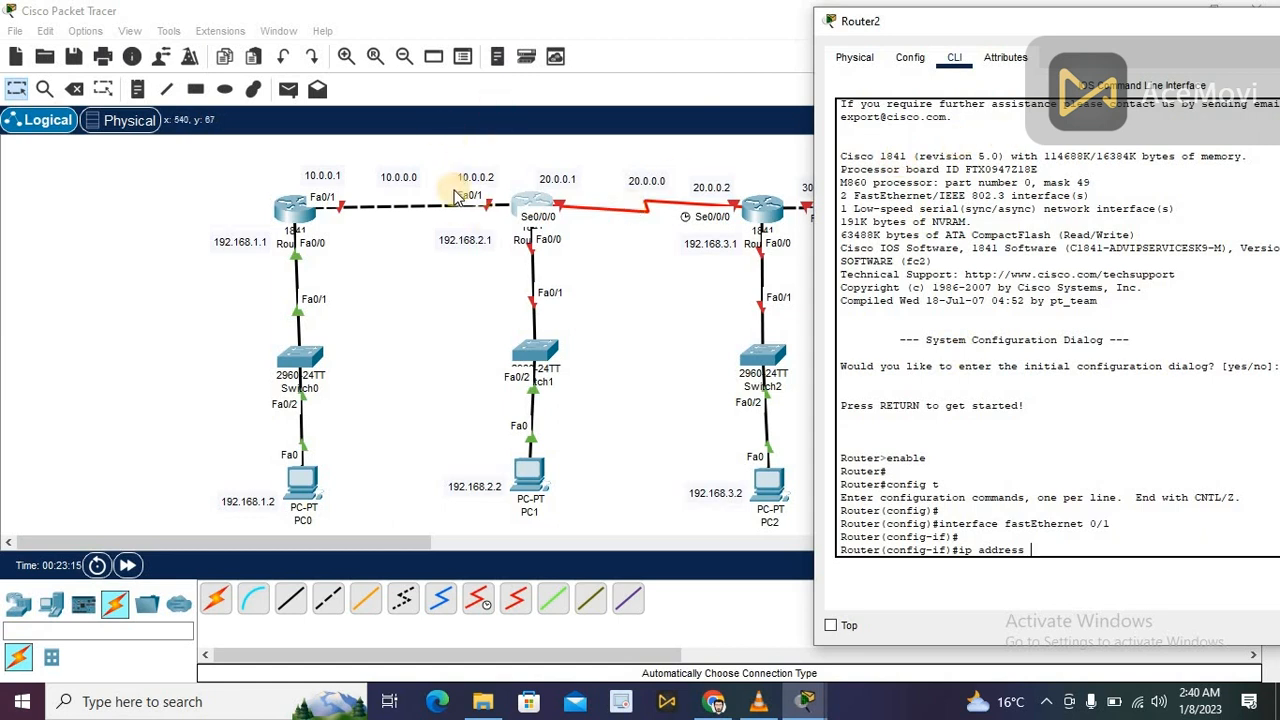
pyautogui.write('1')
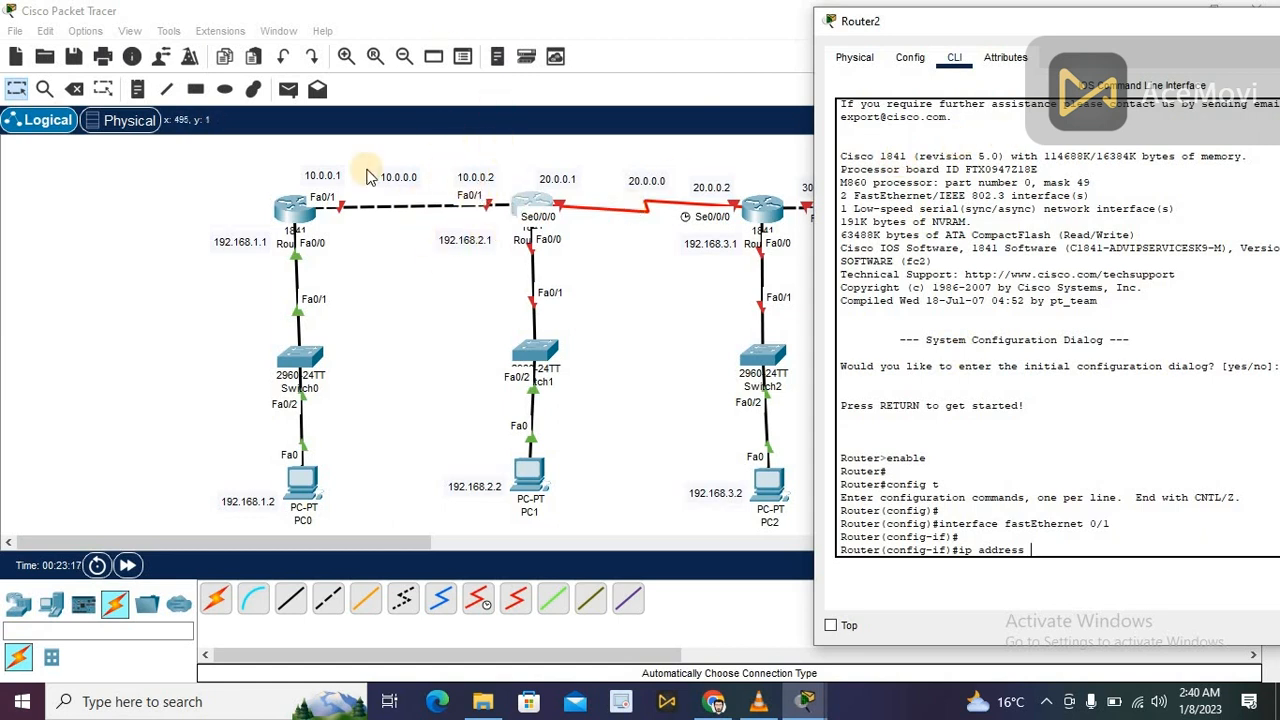
# - Assign IP address 10.0.0.2 with mask 255.0.0.0 to Router2's FastEthernet 0/1 and enable the interface
pyautogui.write('0.0.0.2 255.0.0.0')
pyautogui.press('Return')
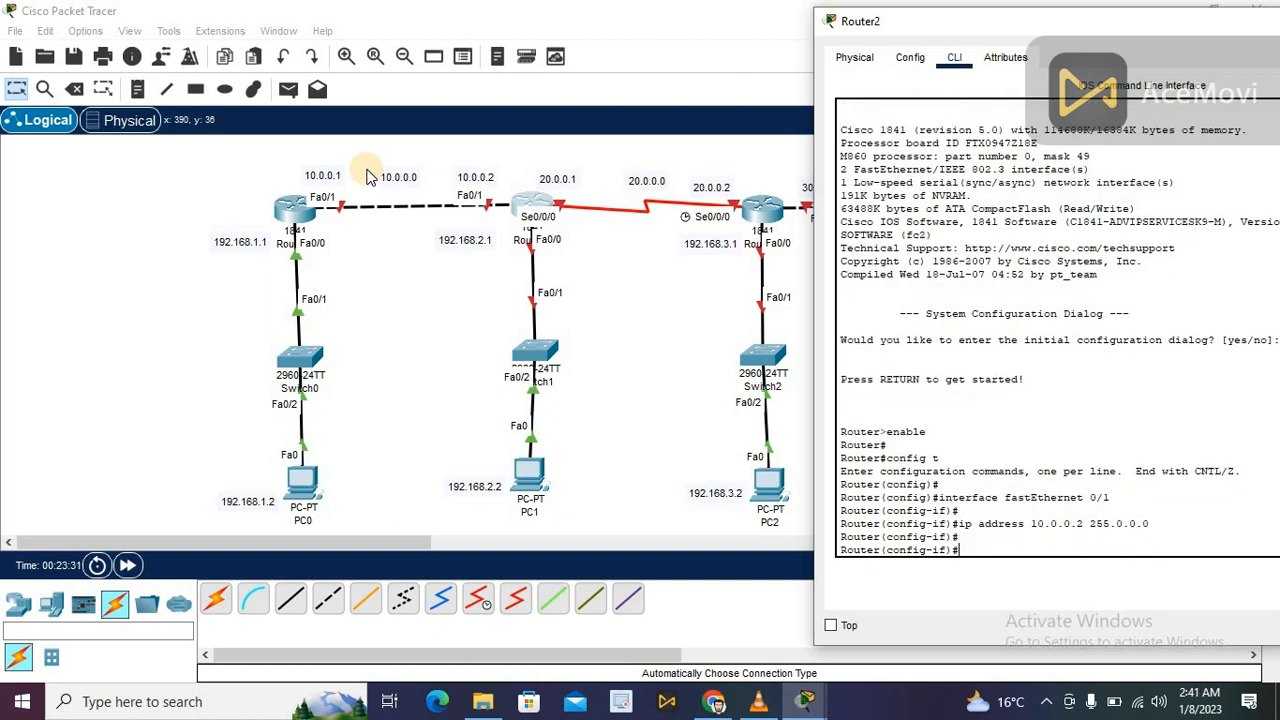
pyautogui.press('BackSpace')
pyautogui.write('no shutdown')
pyautogui.press('Return')
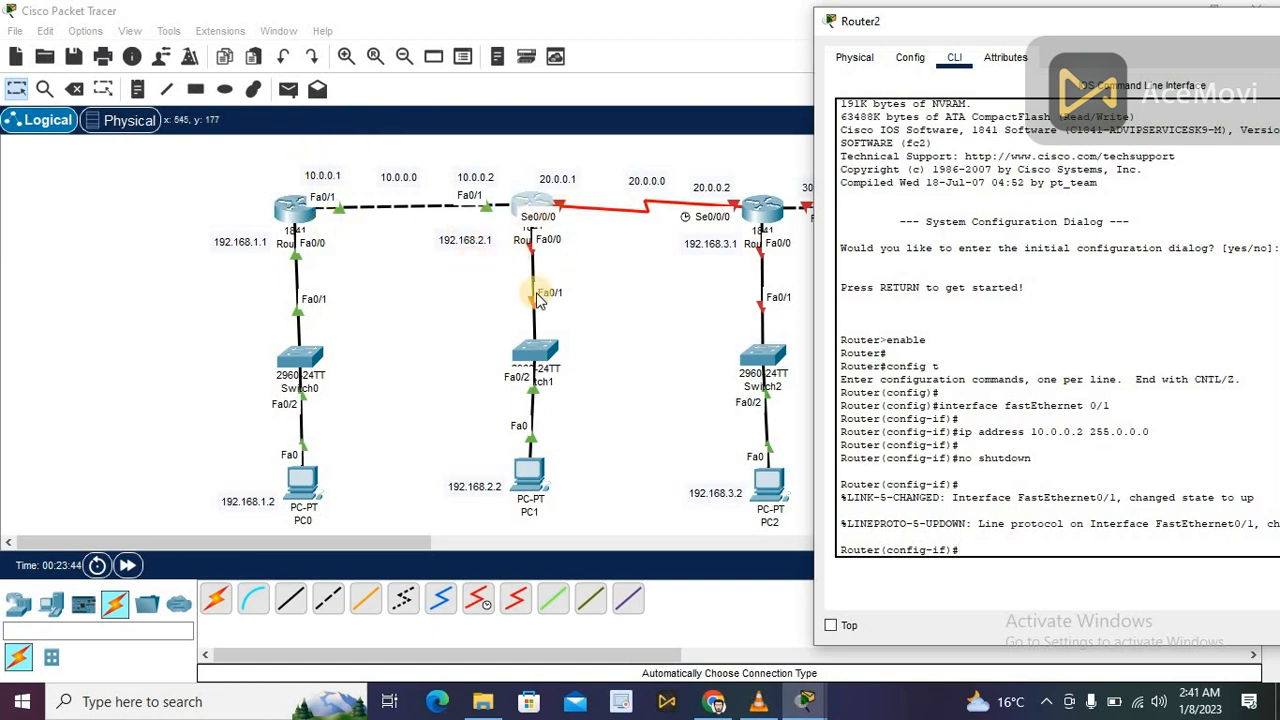
# - Enter interface configuration mode for FastEthernet 0/0 on Router2
pyautogui.write('interface')
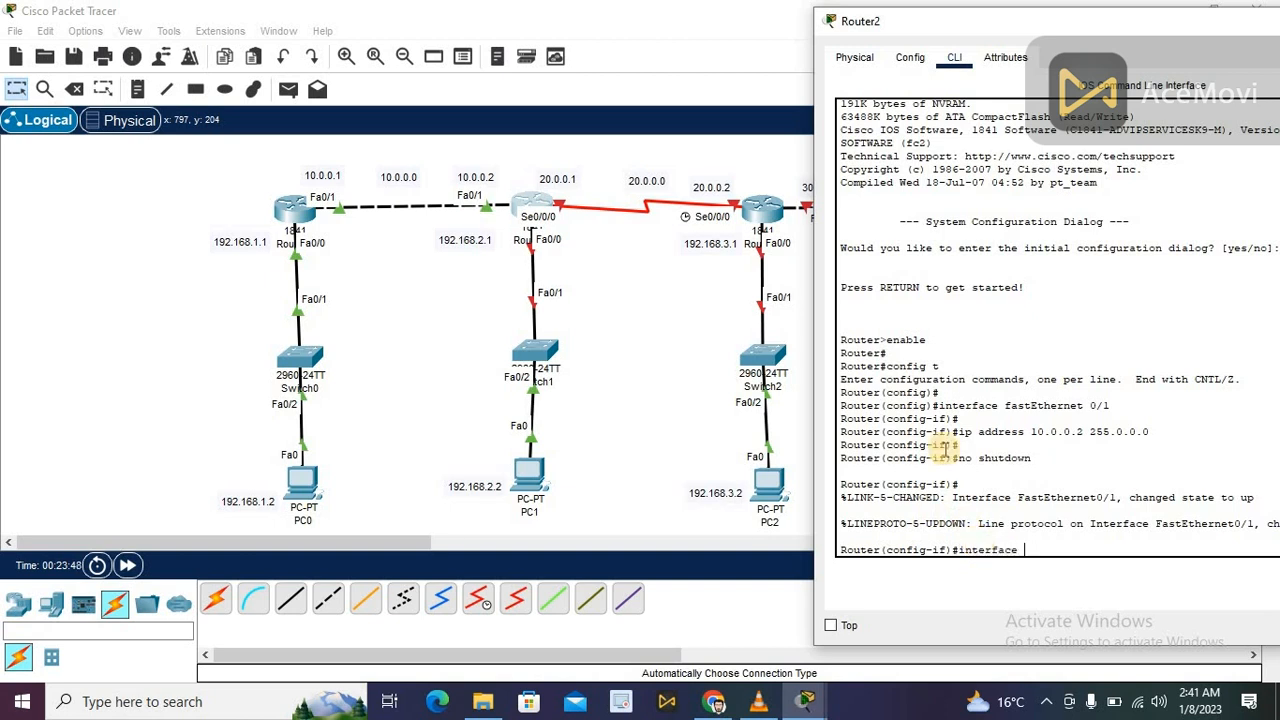
pyautogui.write(' fastEthernet')
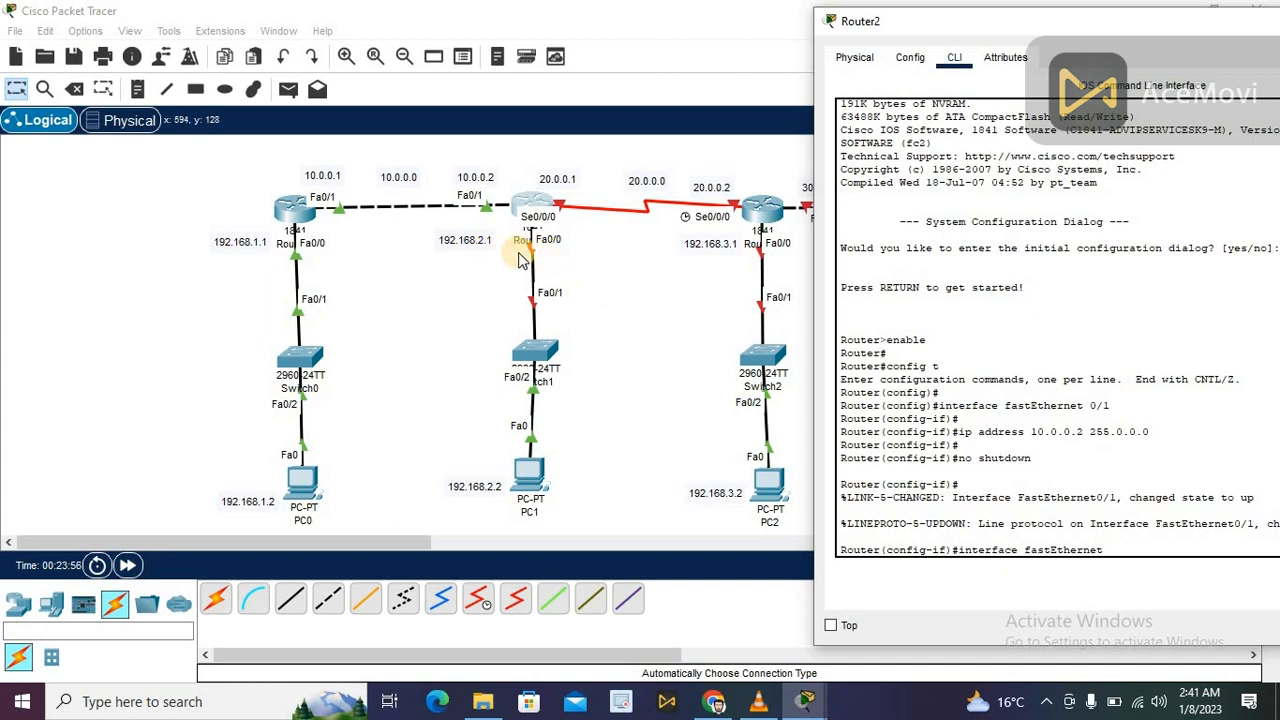
pyautogui.write('0')
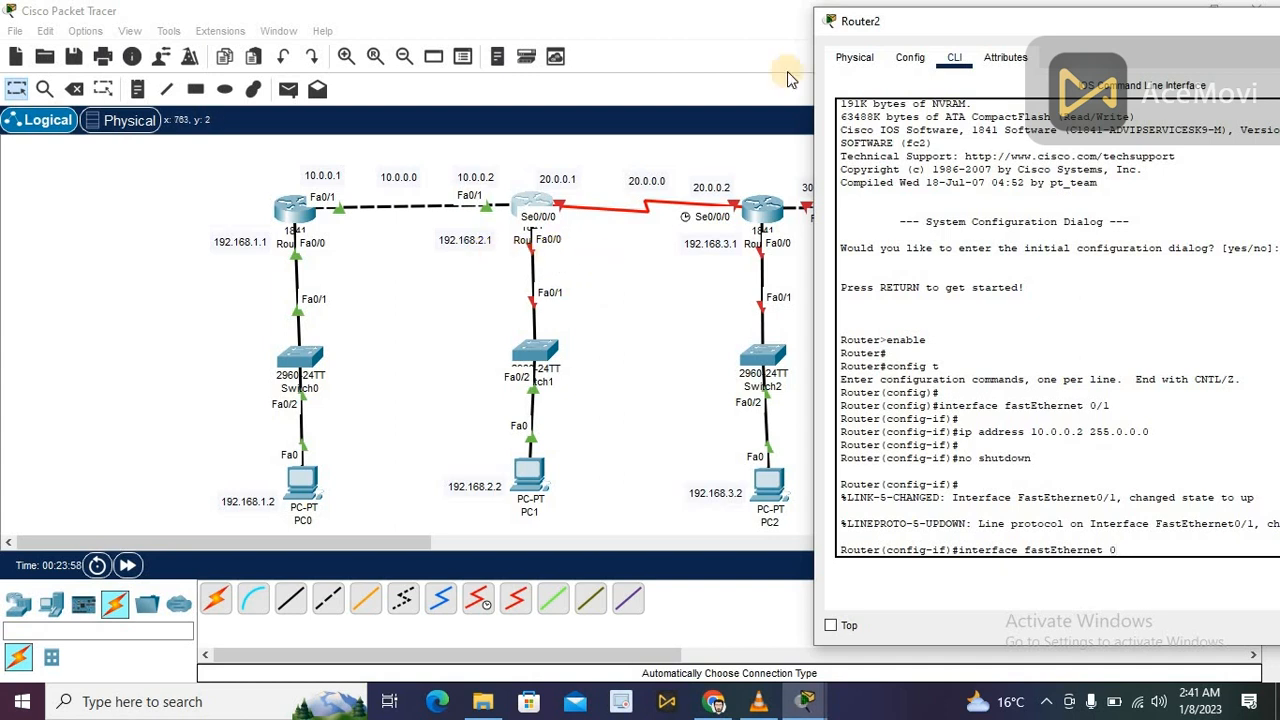
pyautogui.write('/0')
pyautogui.press('Return')
pyautogui.press('Return')
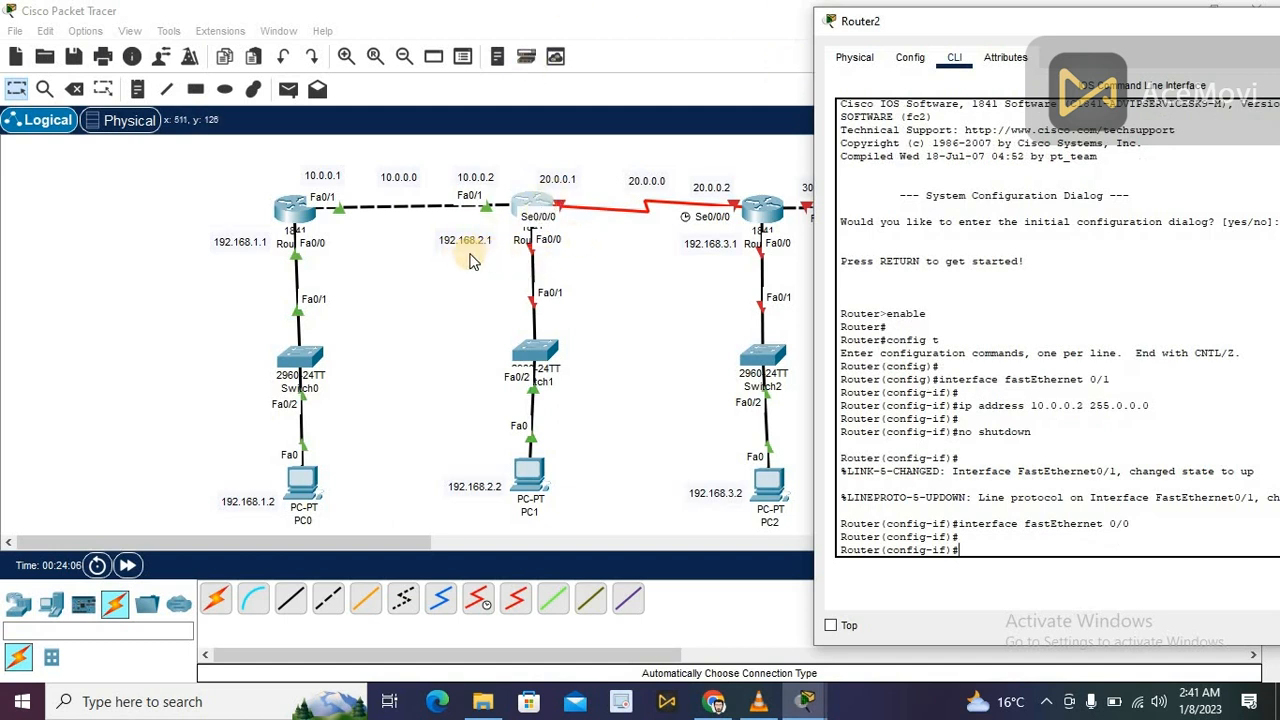
# - Switch to the VLC media player to play the first playlist track, and minimize the player
pyautogui.click(758, 701)
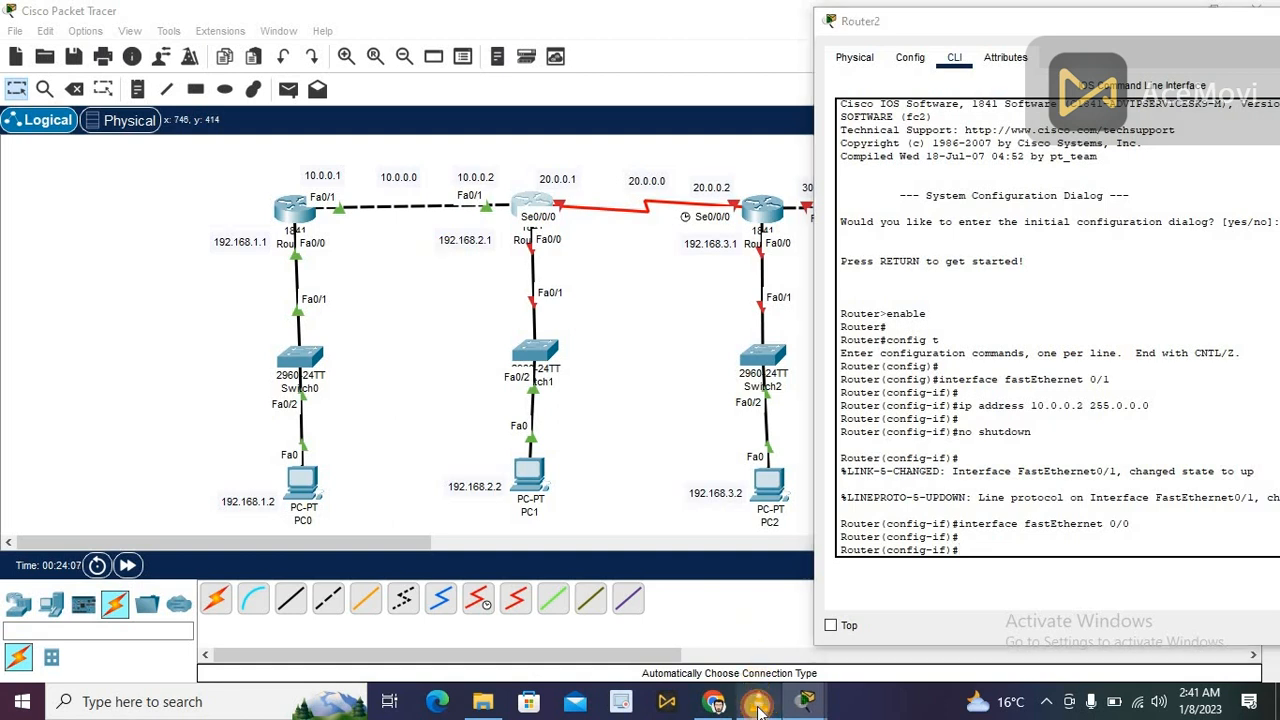
pyautogui.doubleClick(314, 145)
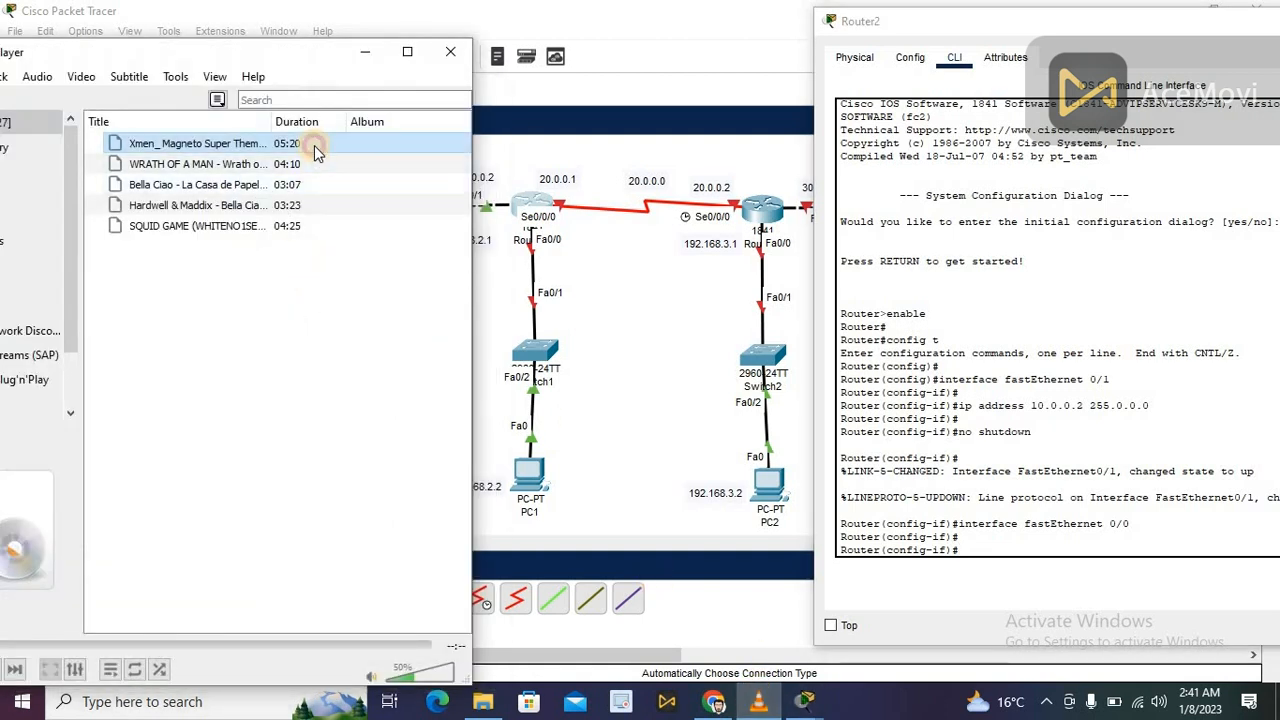
pyautogui.click(369, 59)
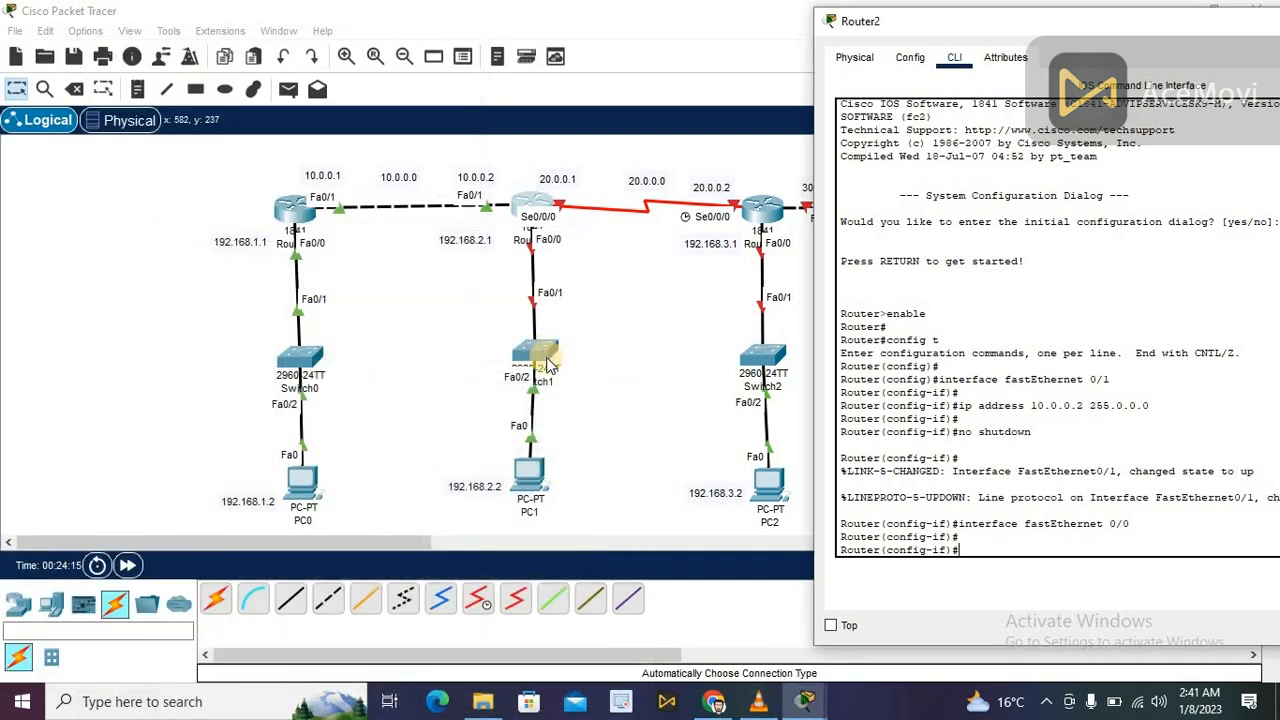
# - Assign IP address 192.168.2.1 with mask 255.255.255.0 to Router2's FastEthernet 0/0 and enable the interface
pyautogui.write('ip address 192.168.2.1')
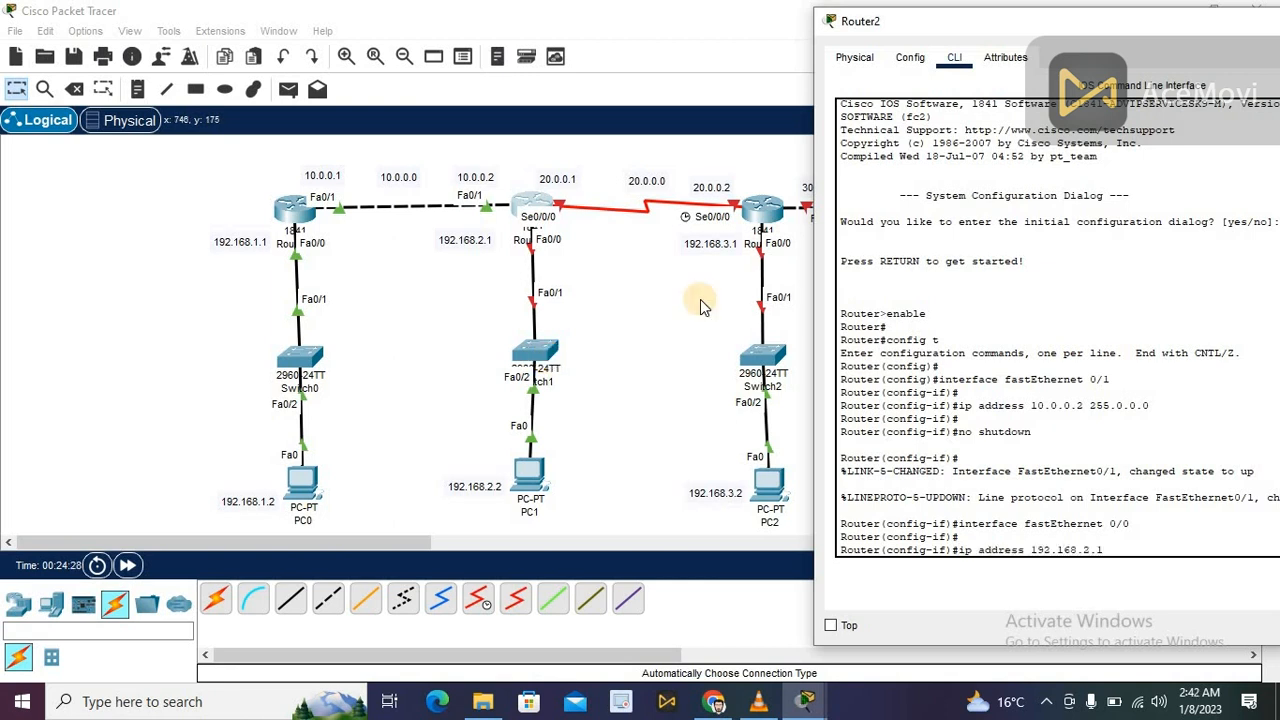
pyautogui.write(' 255.255.2')
pyautogui.write('55.0')
pyautogui.press('Return')
pyautogui.press('Return')
pyautogui.write('nfig-if)#n')
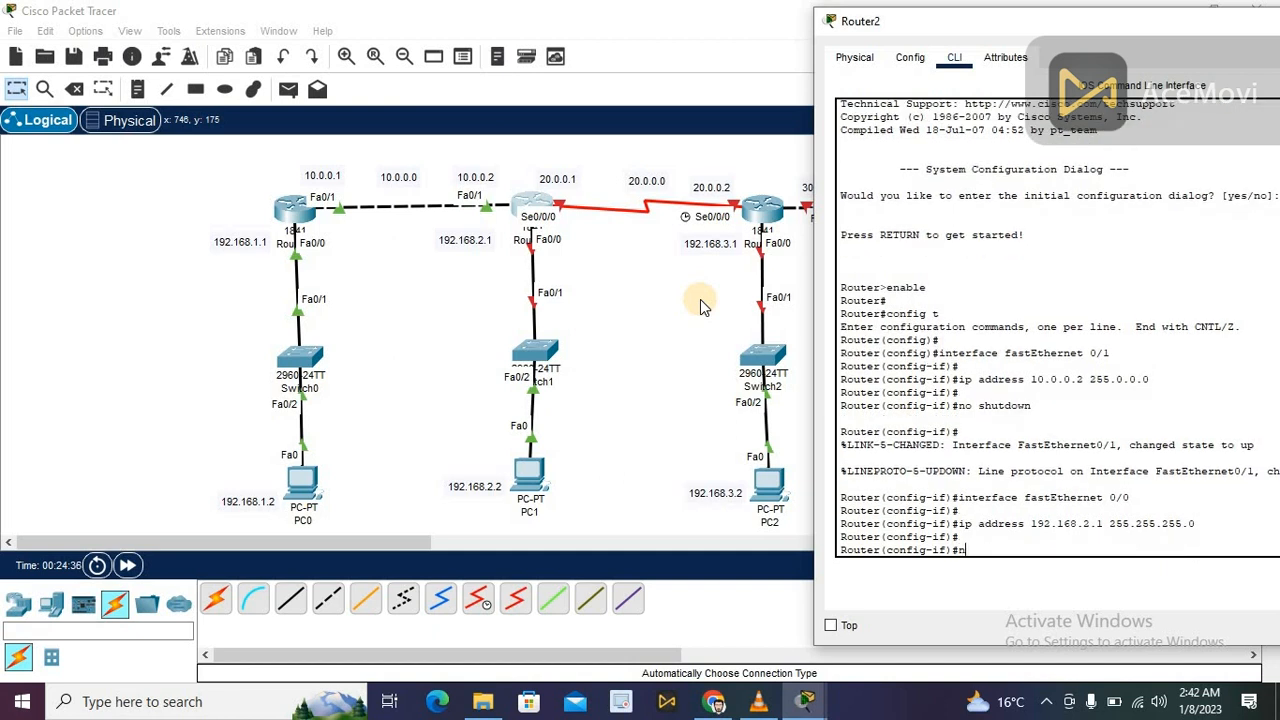
pyautogui.write('o shutdown')
pyautogui.press('Return')
pyautogui.press('Return')
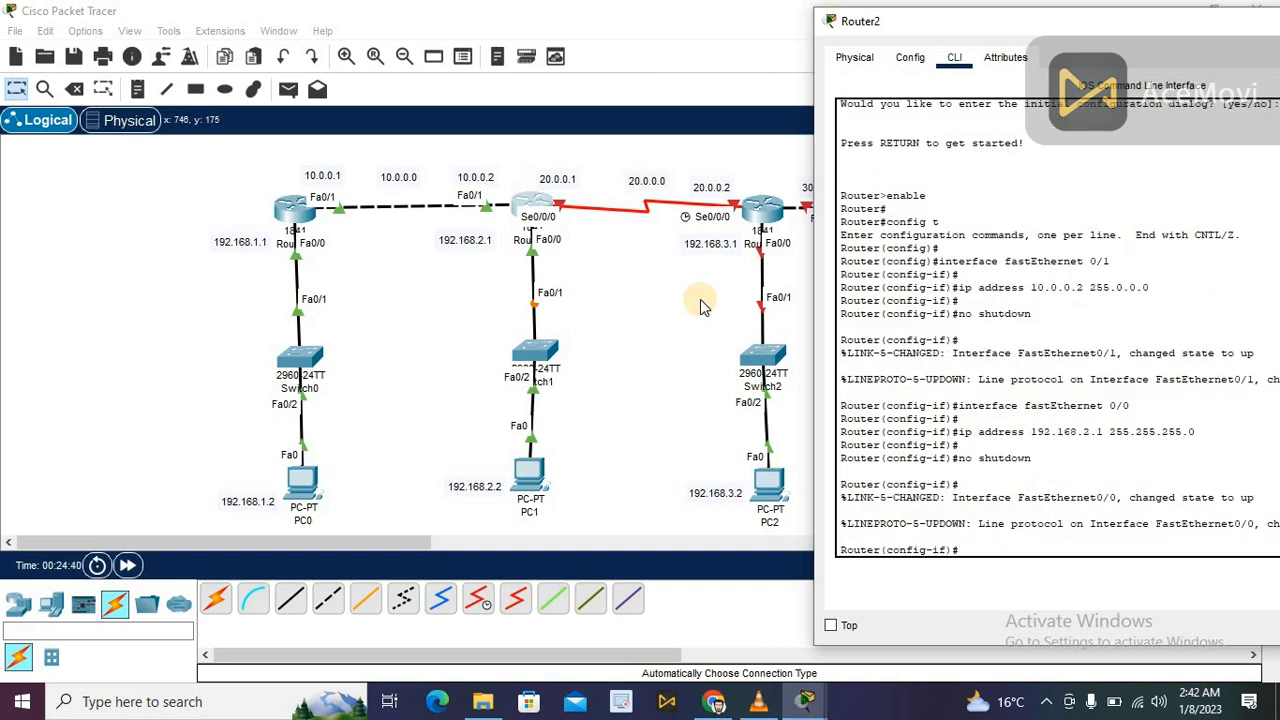
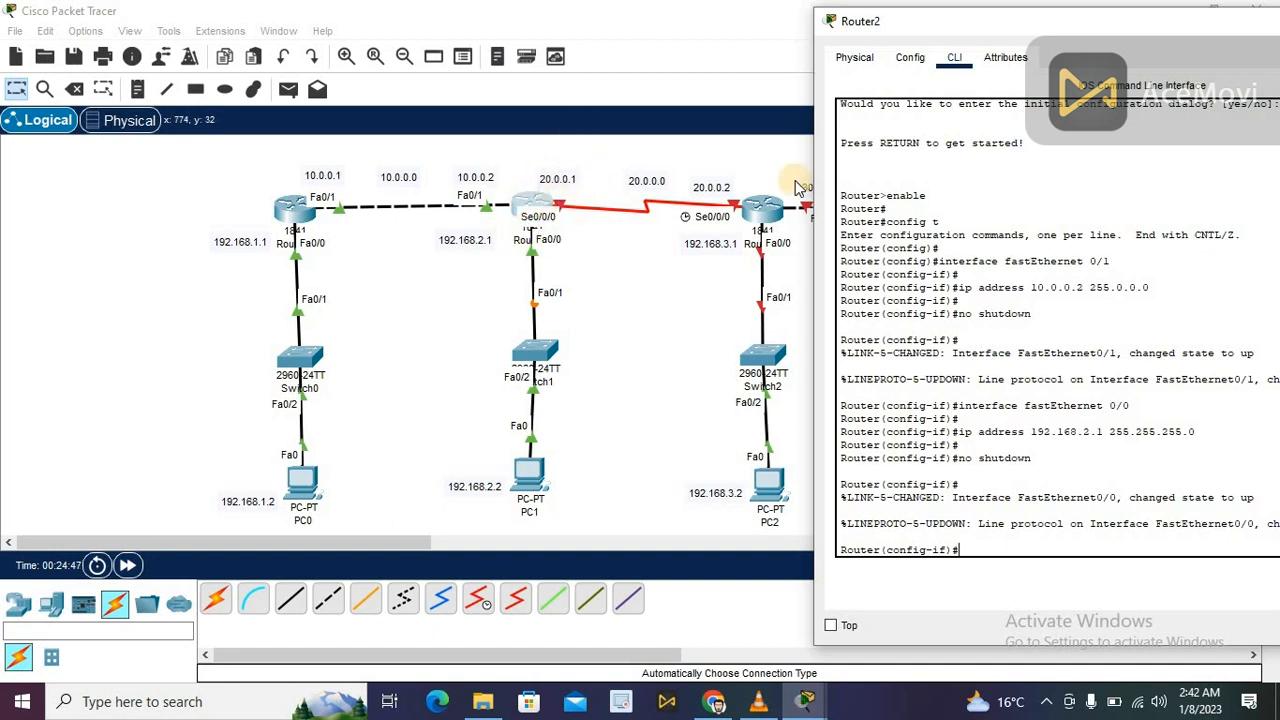
# - Enter interface configuration mode for serial 0/0/0 on Router2
pyautogui.write('interface serial')
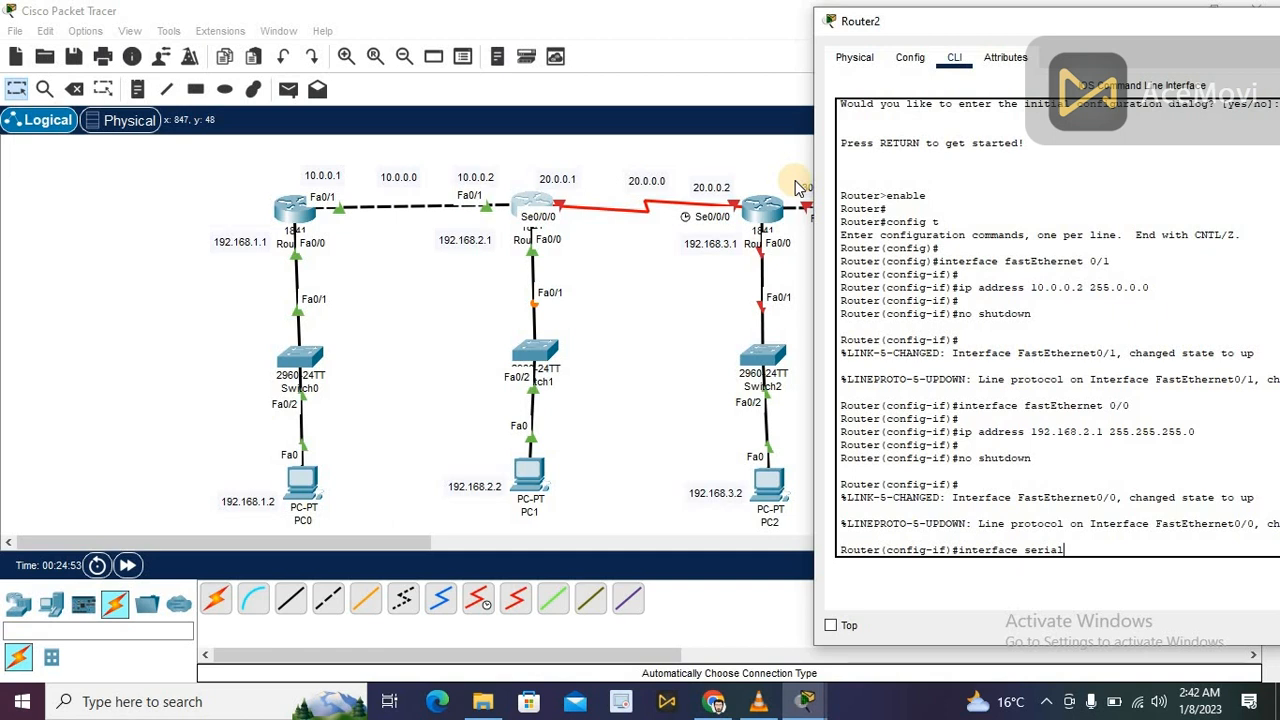
pyautogui.write(' 0/0/0/')
pyautogui.press('Return')
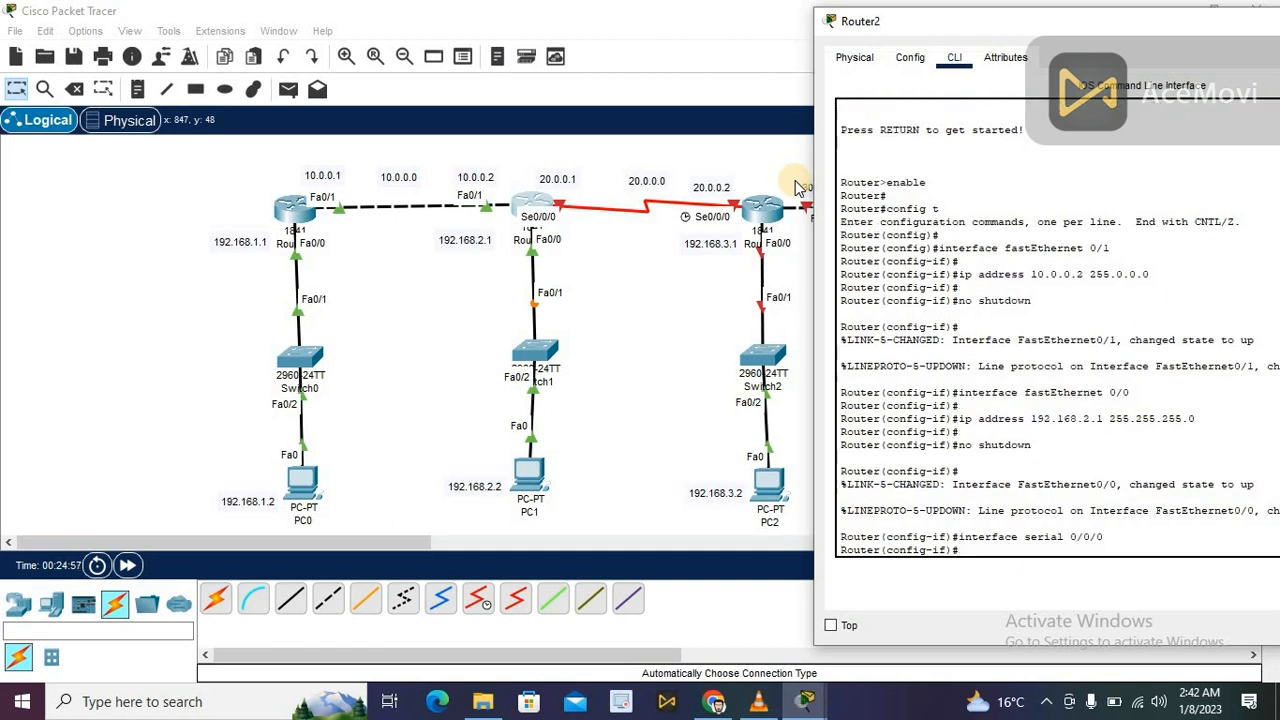
pyautogui.press('Return')
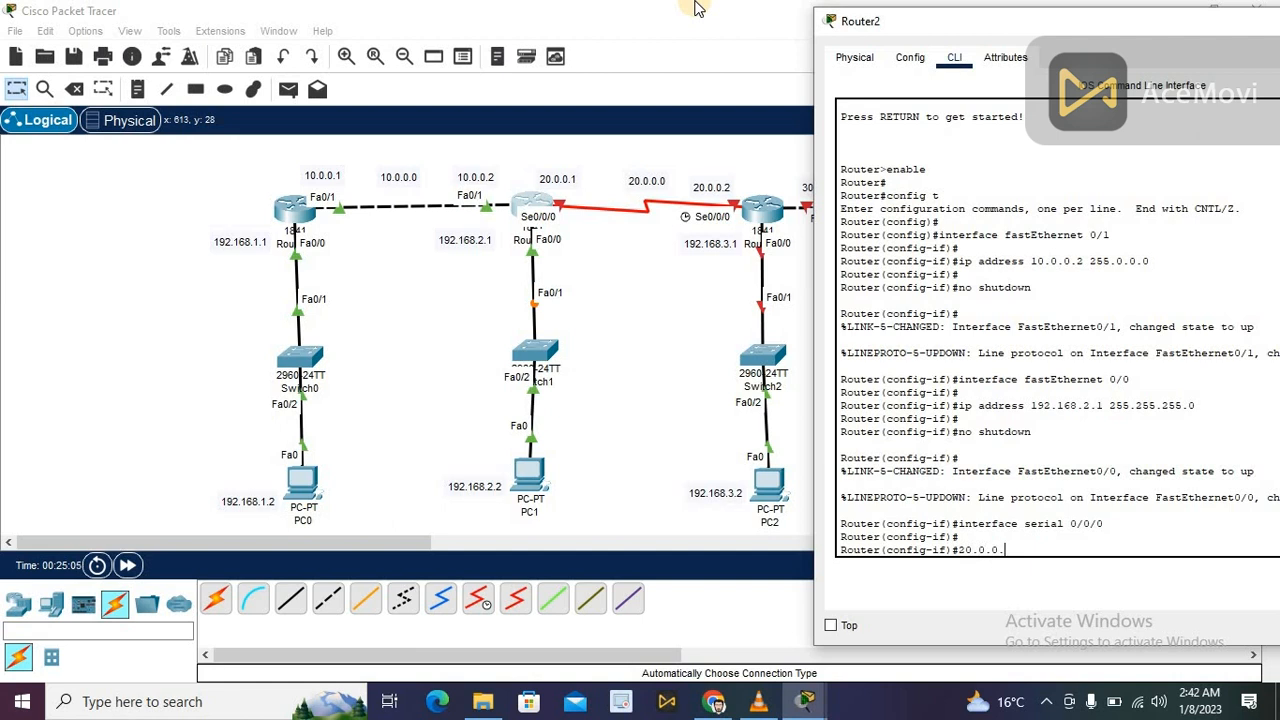
# - Assign IP address 20.0.0.1 with mask 255.0.0.0 to Router2's serial 0/0/0 interface
pyautogui.press('BackSpace')
pyautogui.press('BackSpace')
pyautogui.press('BackSpace')
pyautogui.press('BackSpace')
pyautogui.press('BackSpace')
pyautogui.write('ip addres')
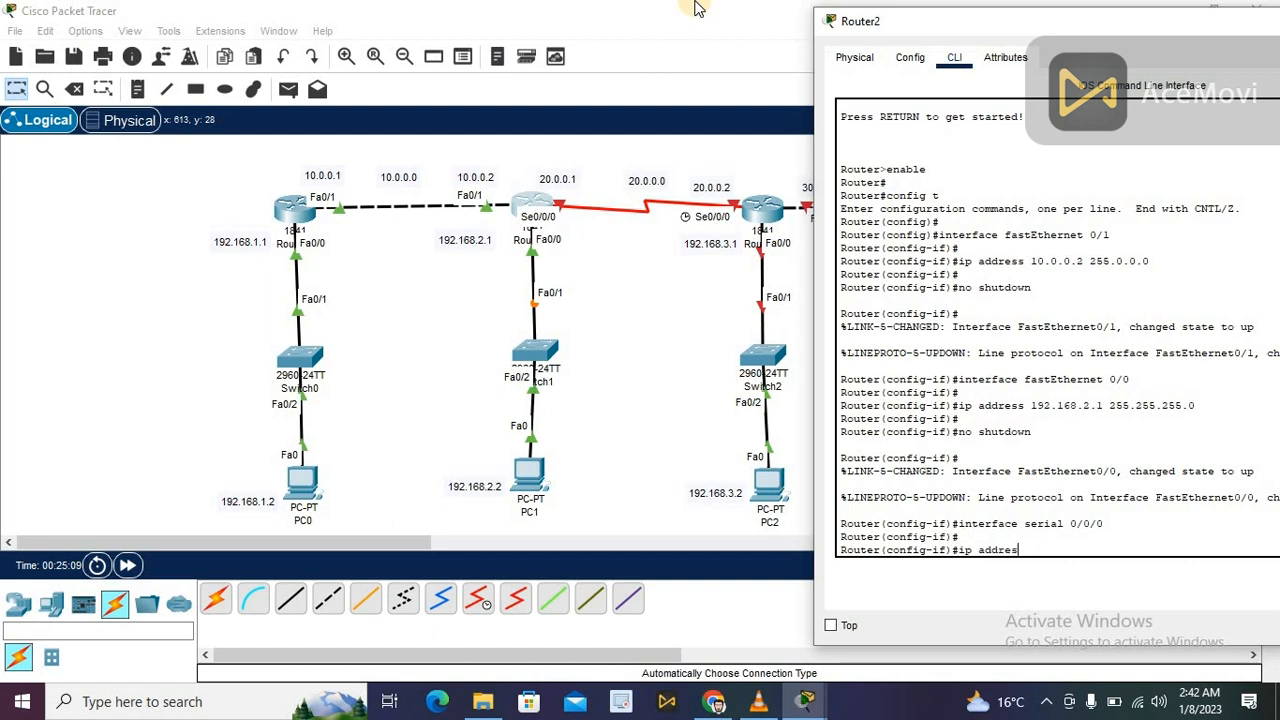
pyautogui.write('s 20')
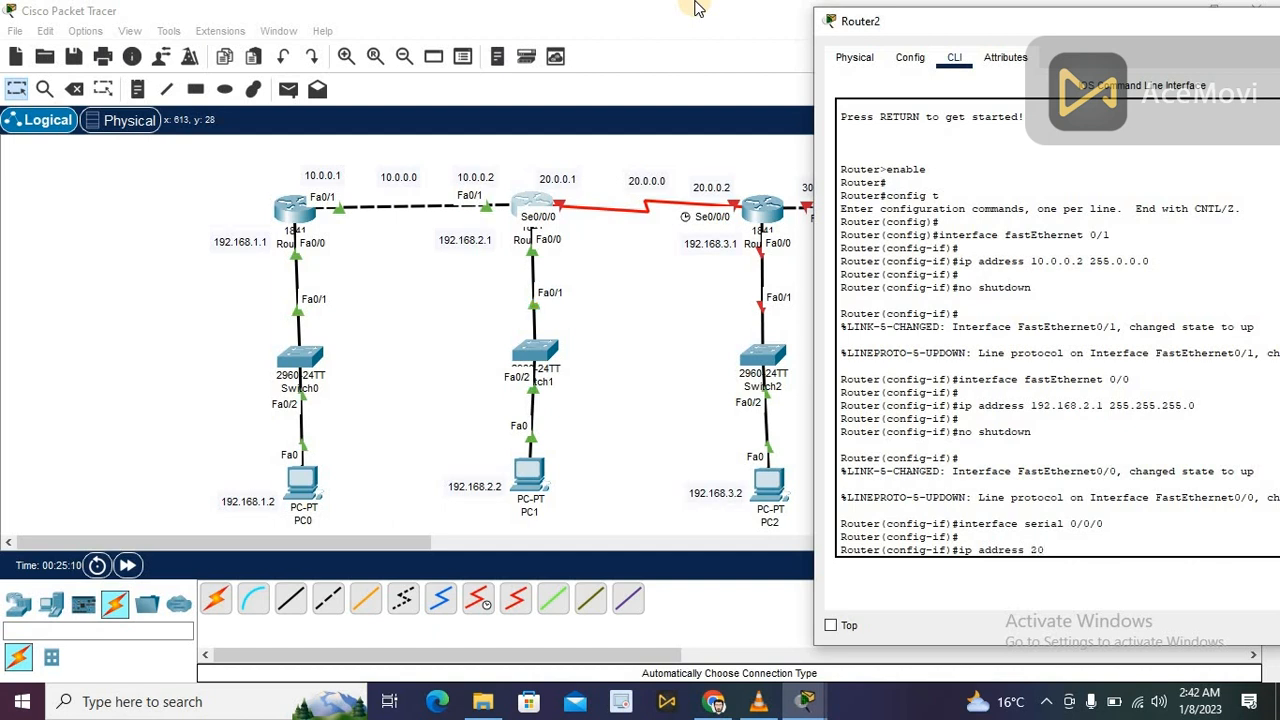
pyautogui.write('.0.0.1')
pyautogui.press('BackSpace')
pyautogui.press('BackSpace')
pyautogui.write('.0.0.0')
pyautogui.press('Return')
# - Enable Router2's serial 0/0/0 interface with the no shutdown command
pyautogui.write('no sh')
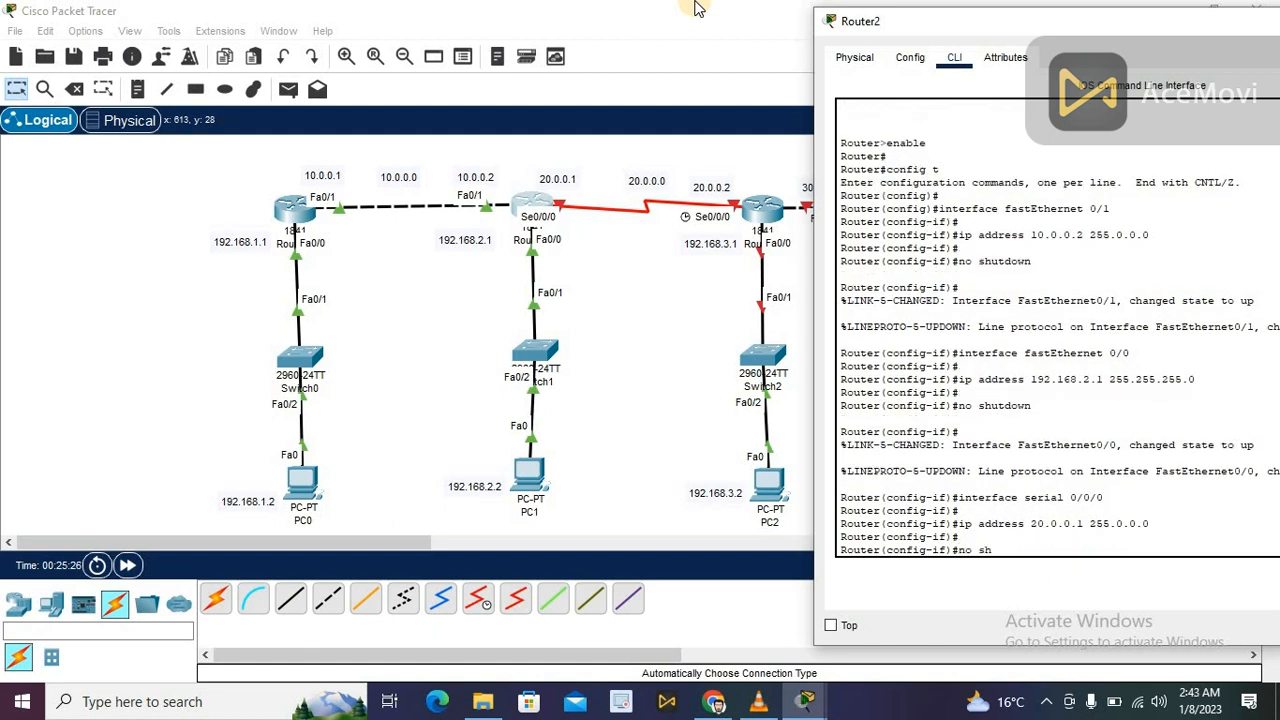
pyautogui.write('utdow')
pyautogui.press('Return')
pyautogui.press('Return')
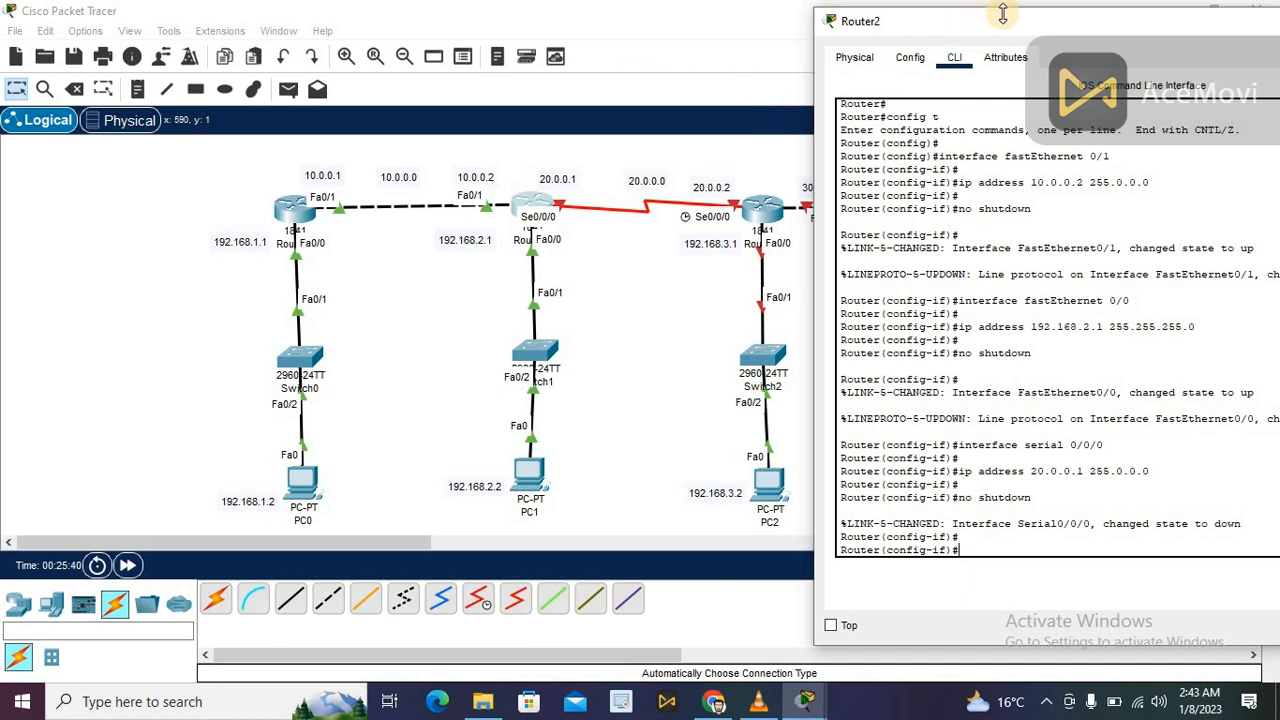
# - Close Router2's window and open the command line interface of Router1, the third router in the topology
pyautogui.moveTo(1032, 22); pyautogui.dragTo(686, 65)
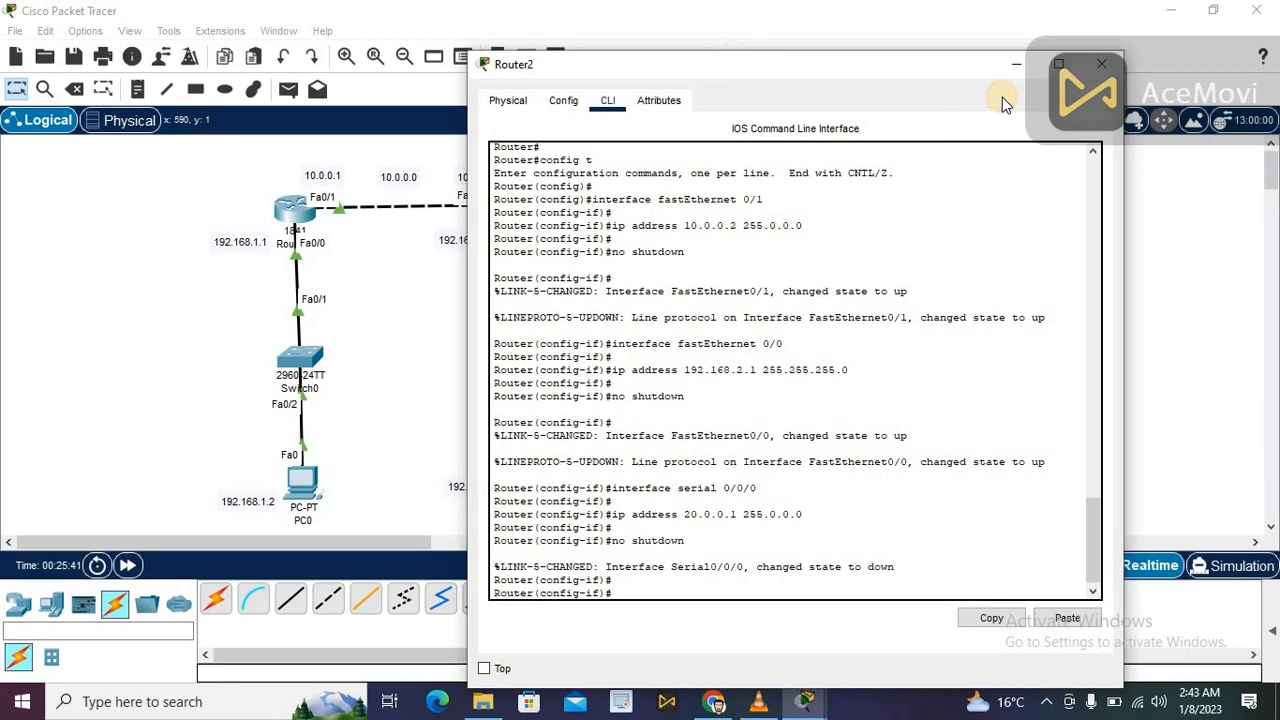
pyautogui.click(1101, 64)
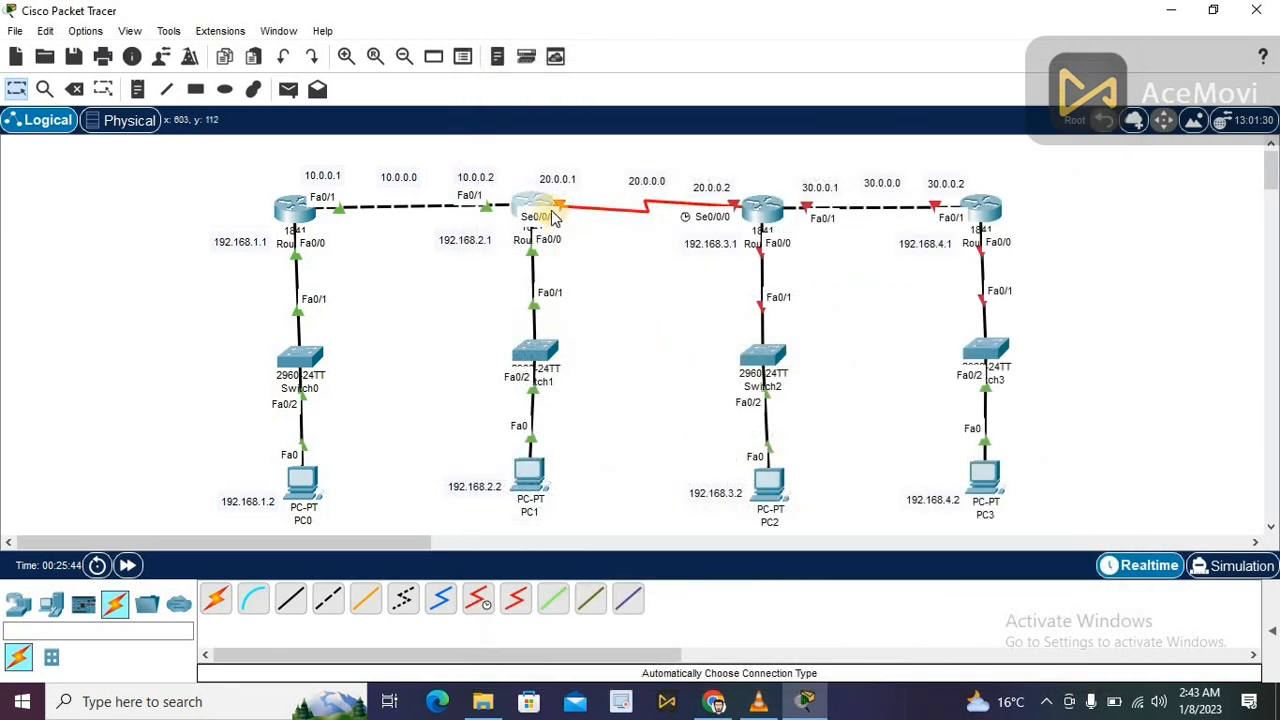
pyautogui.moveTo(537, 203)
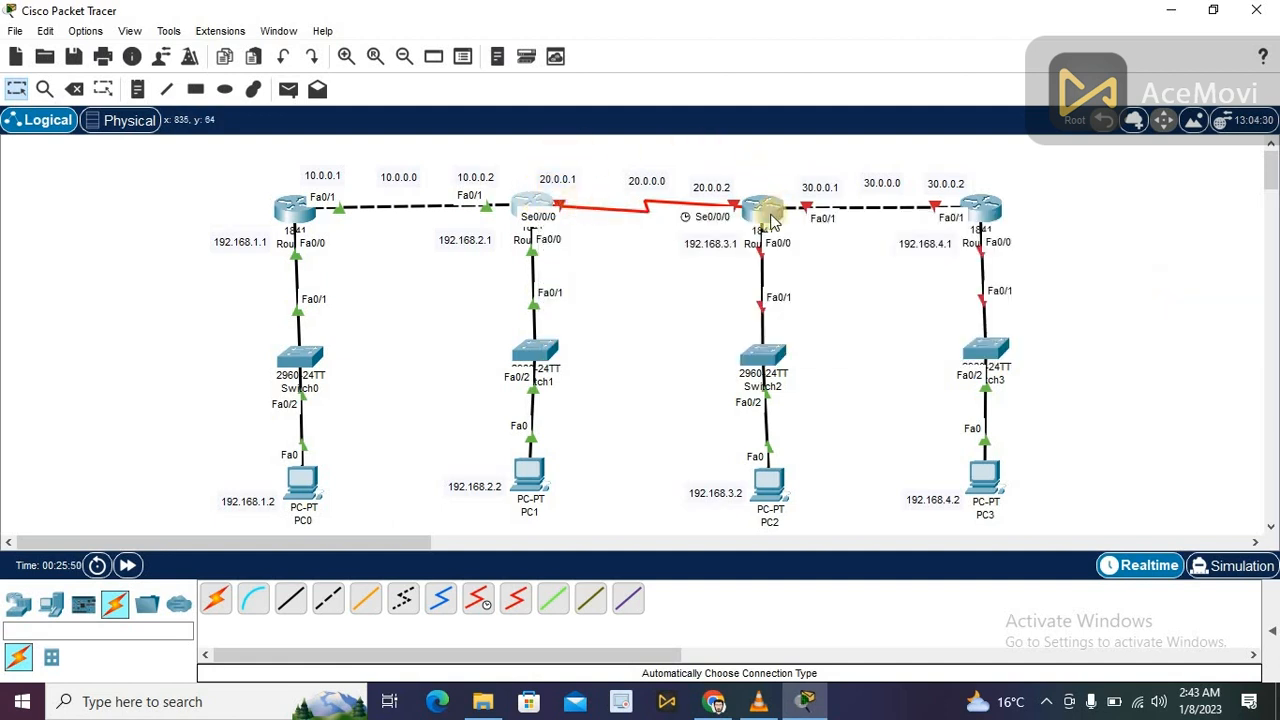
pyautogui.moveTo(772, 222)
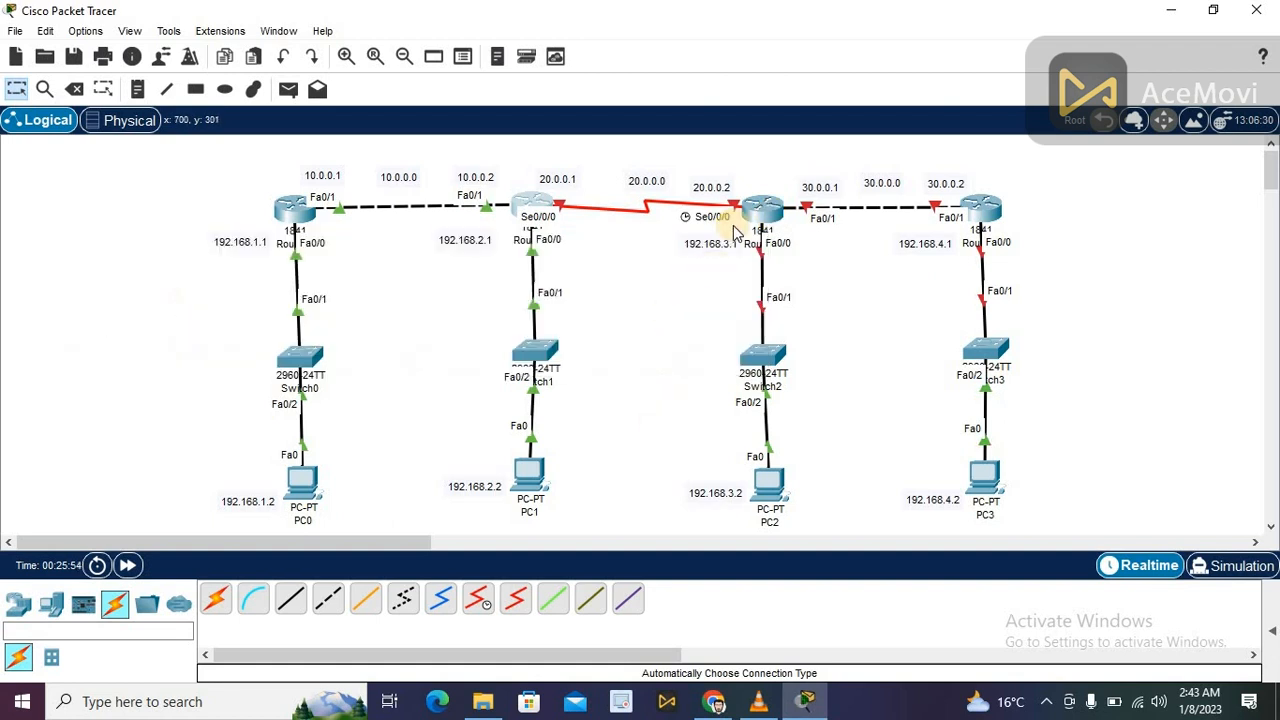
pyautogui.click(759, 210)
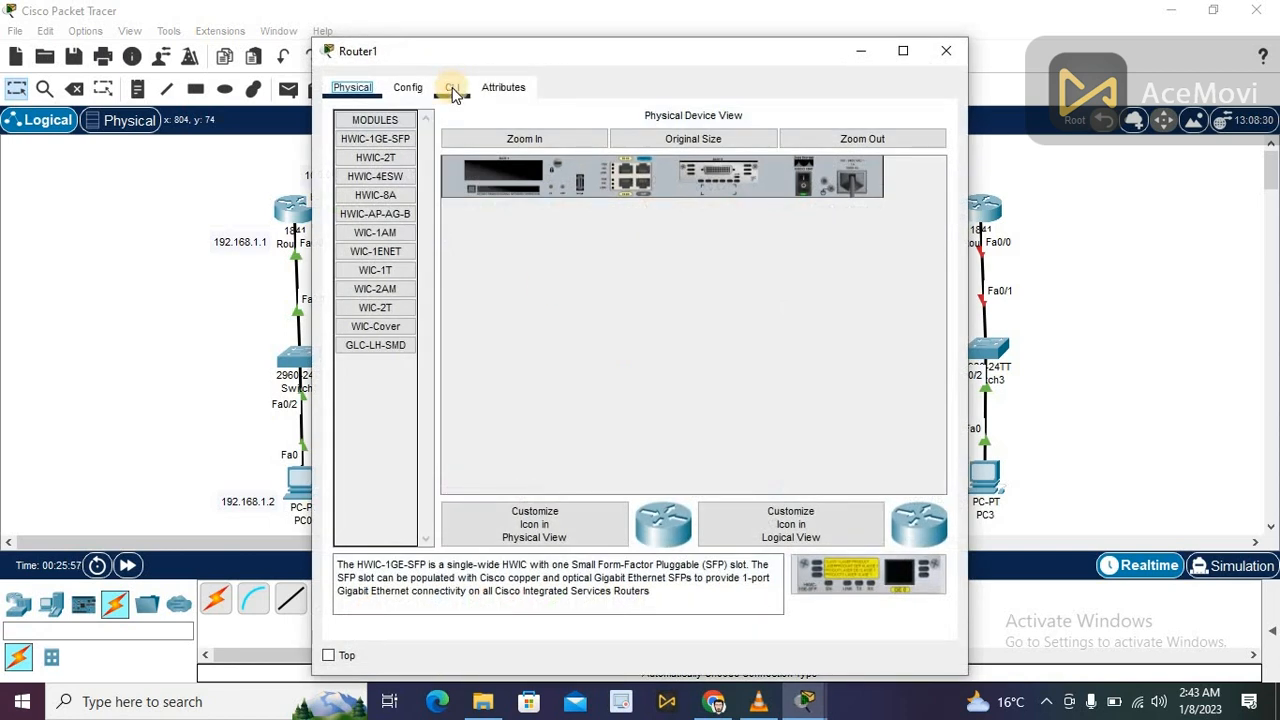
pyautogui.click(410, 88)
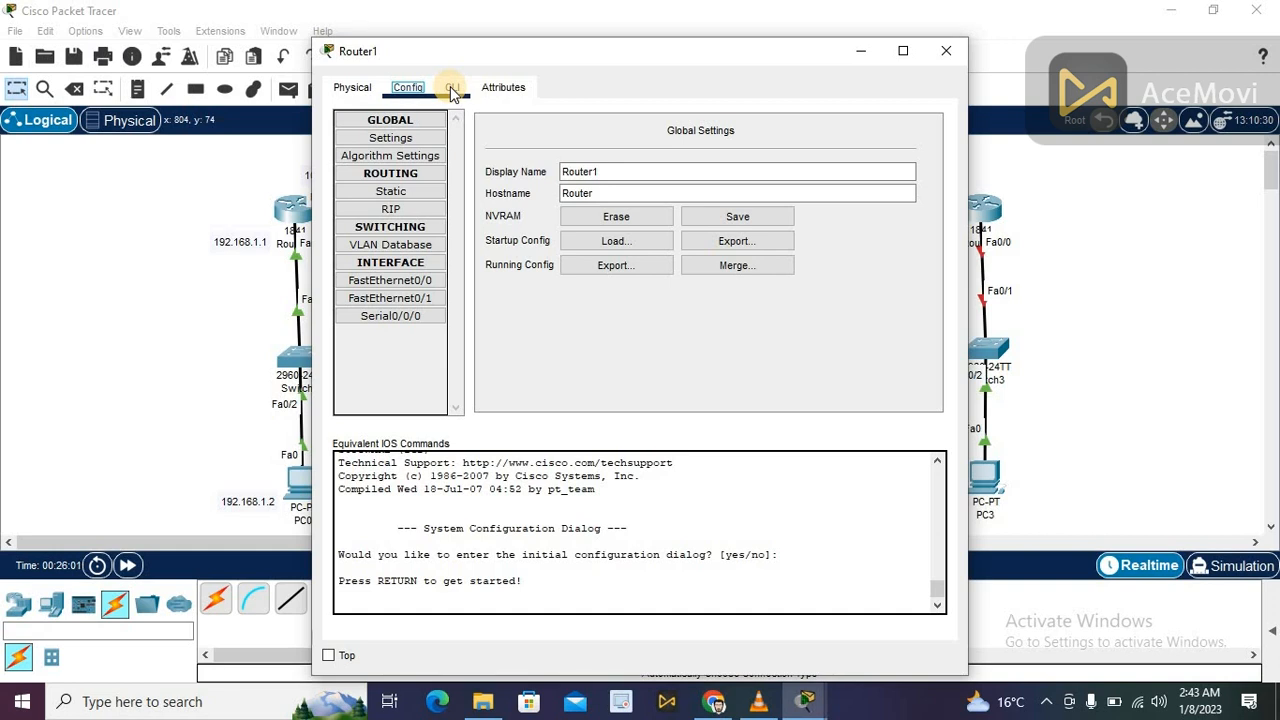
pyautogui.click(452, 88)
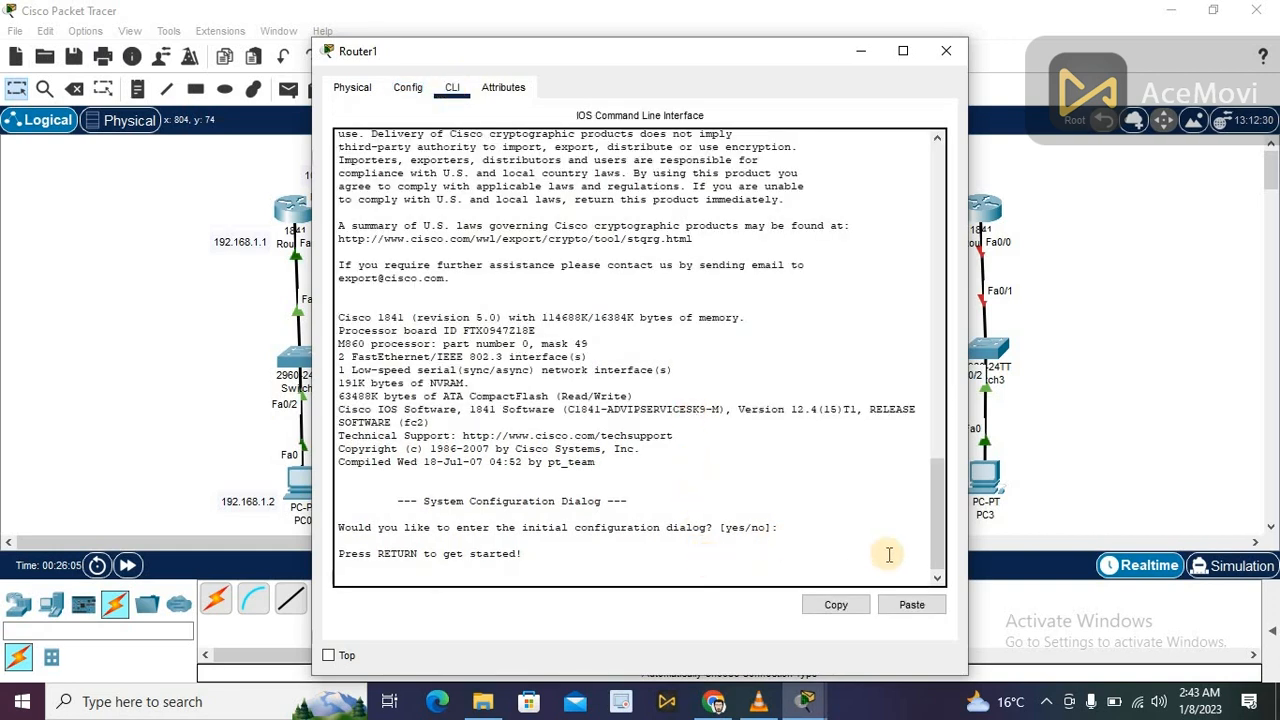
# - Start Router1's console session and enter global configuration mode with enable and config t
pyautogui.moveTo(936, 527); pyautogui.dragTo(942, 573)
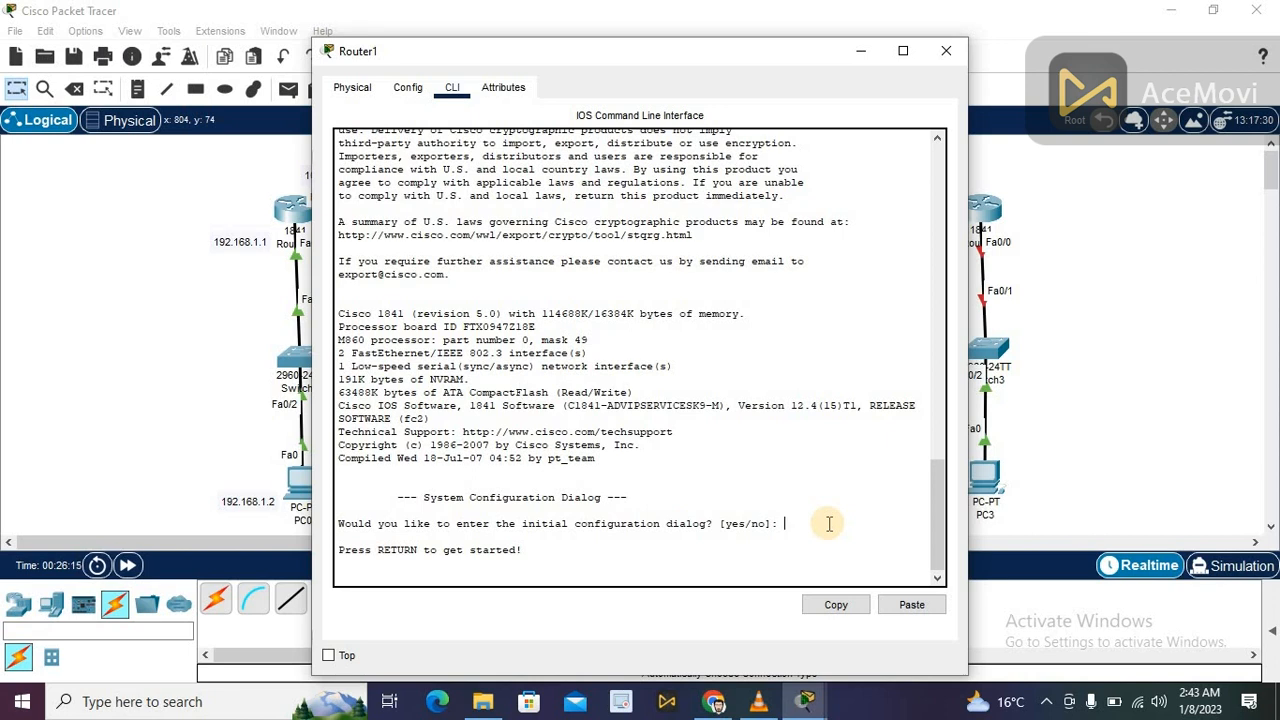
pyautogui.press('Return')
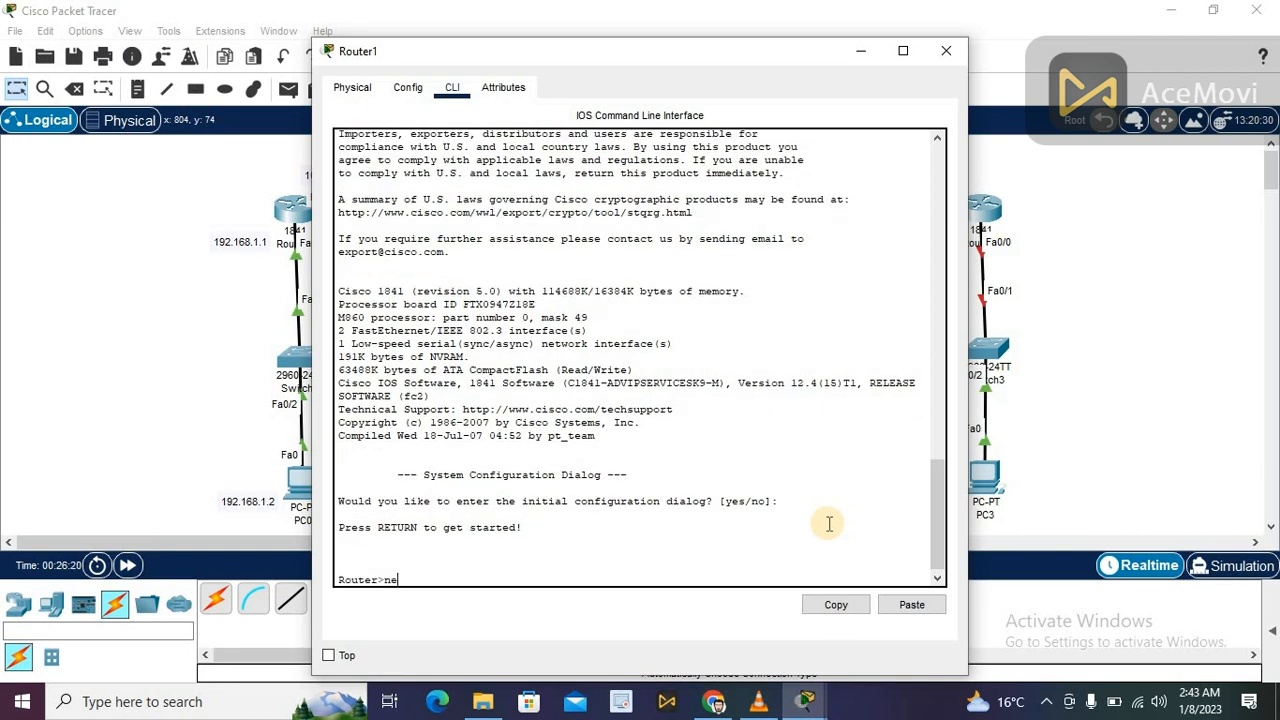
pyautogui.press('BackSpace')
pyautogui.press('BackSpace')
pyautogui.write('enable')
pyautogui.press('Return')
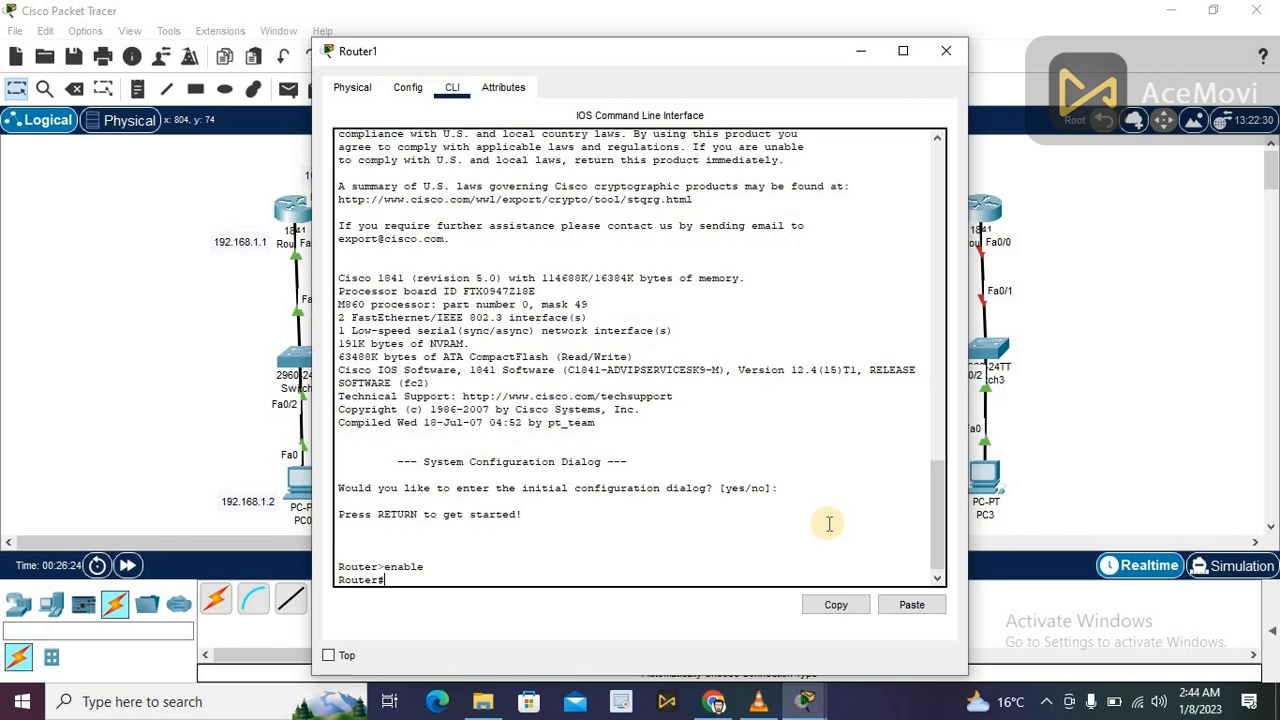
pyautogui.write('config t')
pyautogui.press('Return')
pyautogui.press('Return')
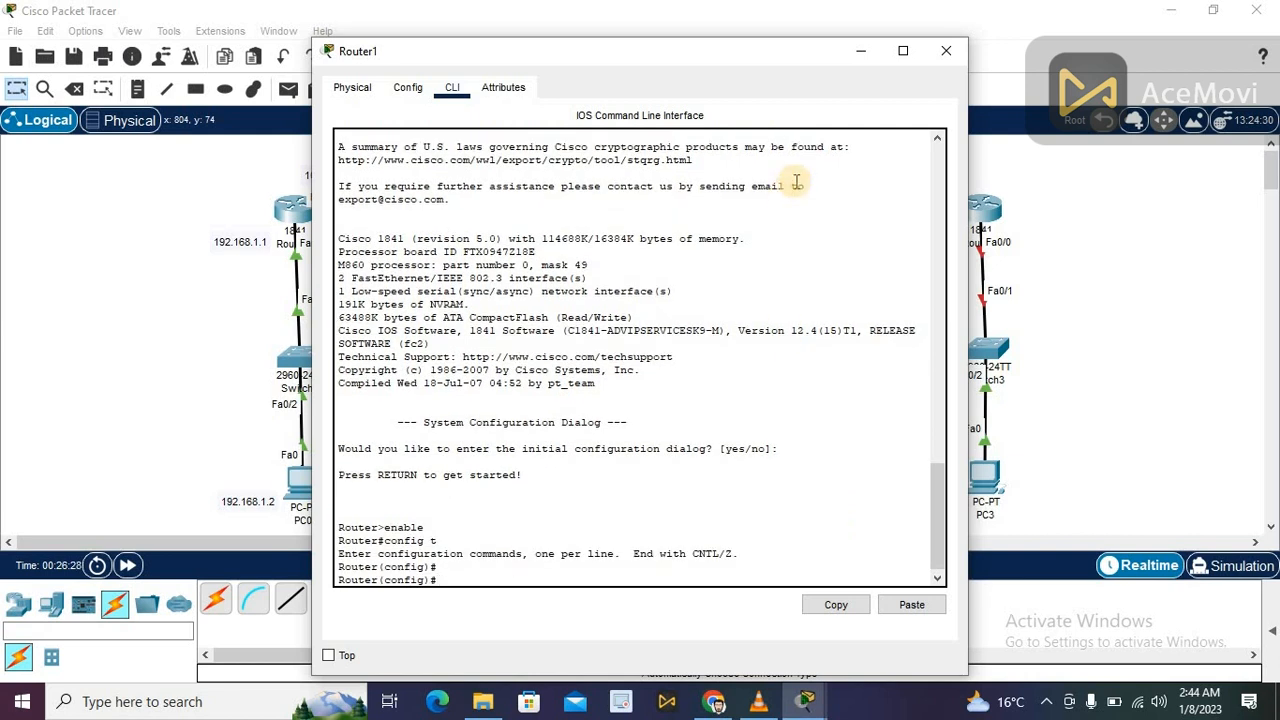
# - Enter interface configuration mode for Router1's serial 0/0/0 interface
pyautogui.moveTo(763, 60); pyautogui.dragTo(409, 53)
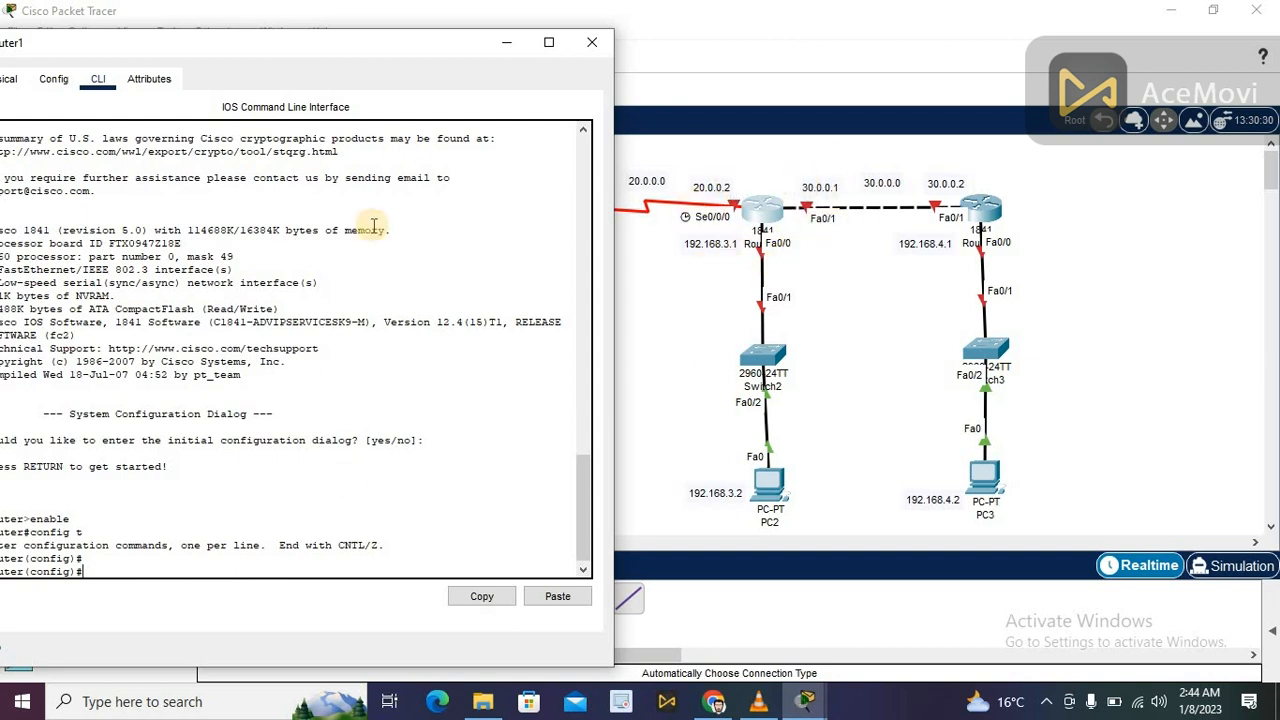
pyautogui.moveTo(420, 45); pyautogui.dragTo(734, 173)
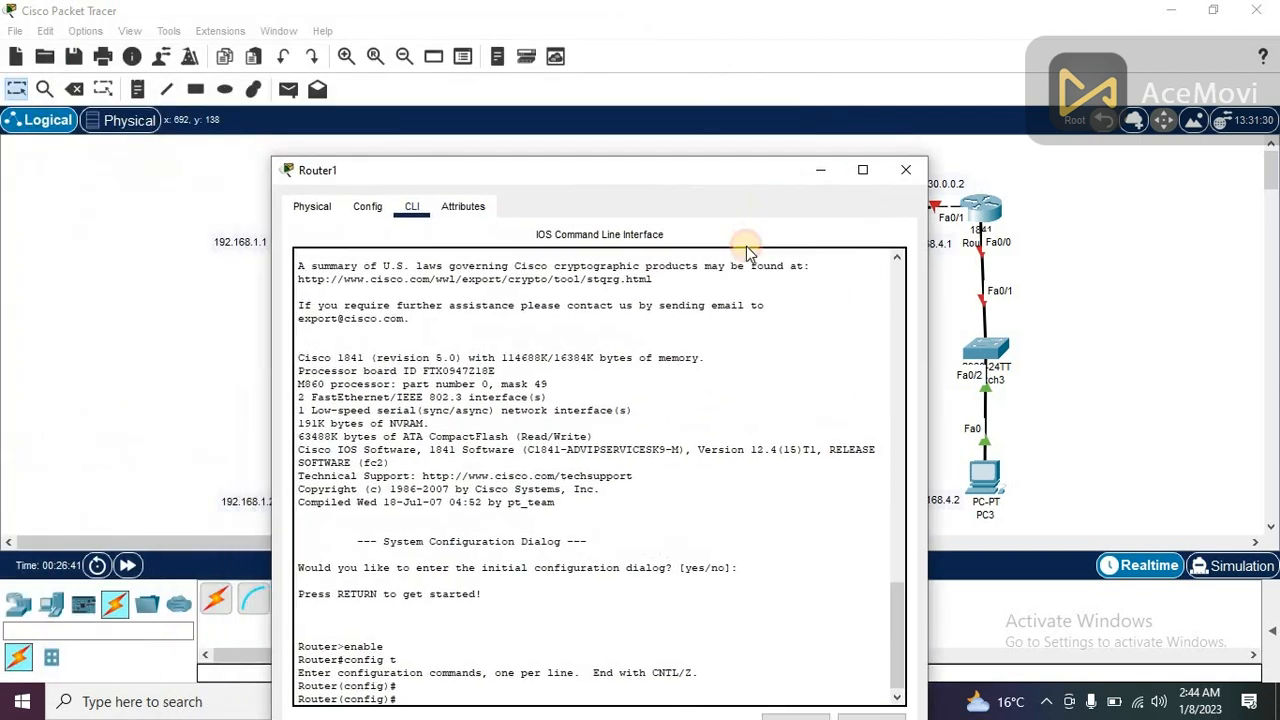
pyautogui.moveTo(748, 248); pyautogui.dragTo(759, 272)
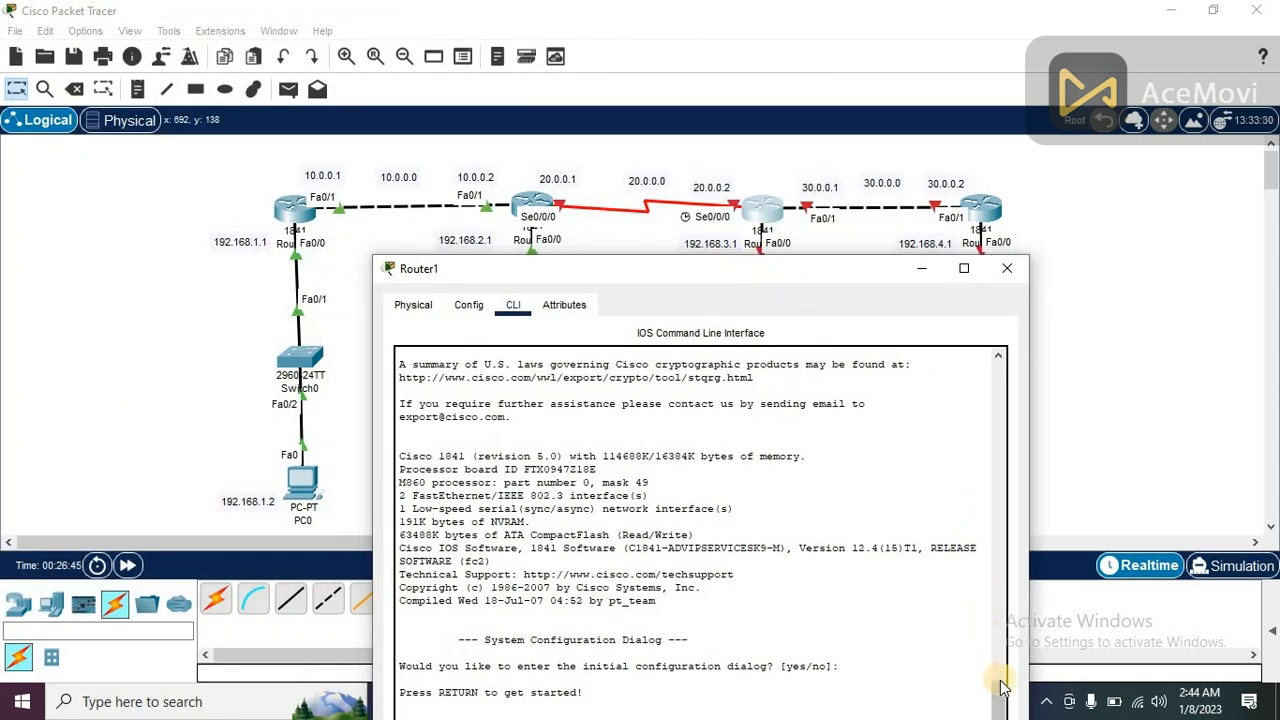
pyautogui.moveTo(1001, 690); pyautogui.dragTo(1001, 719)
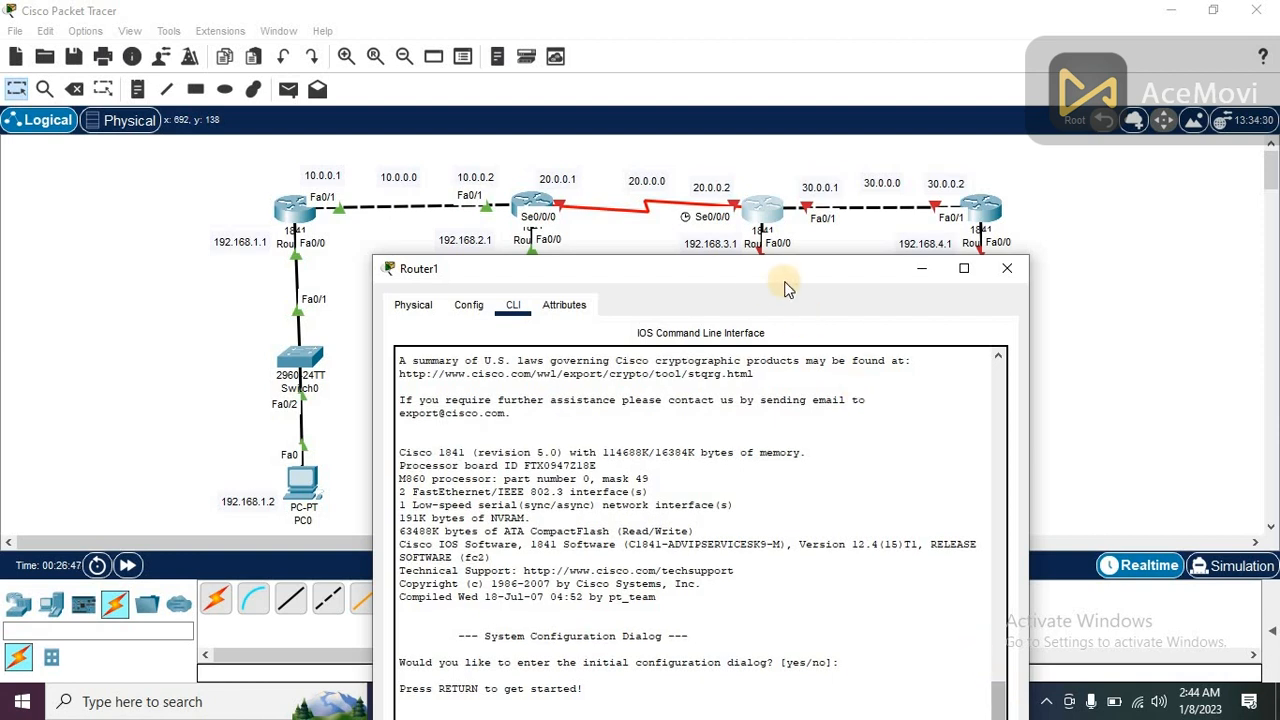
pyautogui.moveTo(737, 266); pyautogui.dragTo(343, 1)
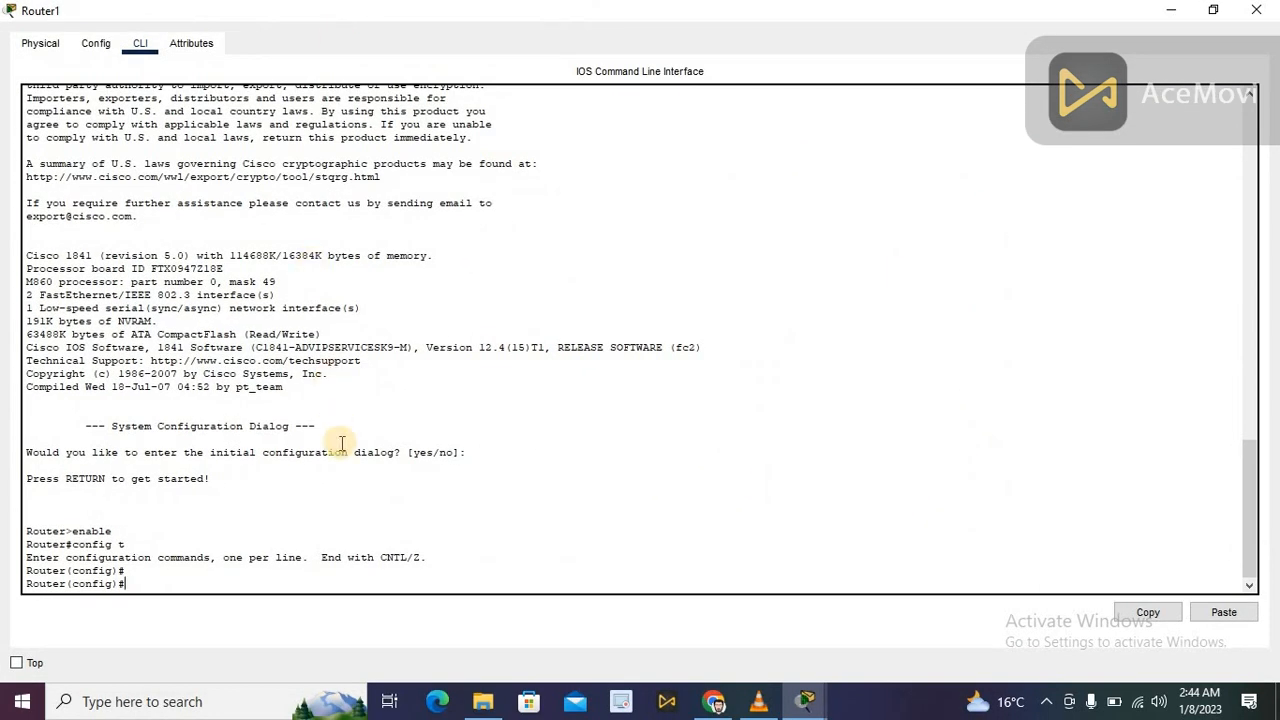
pyautogui.write('nte')
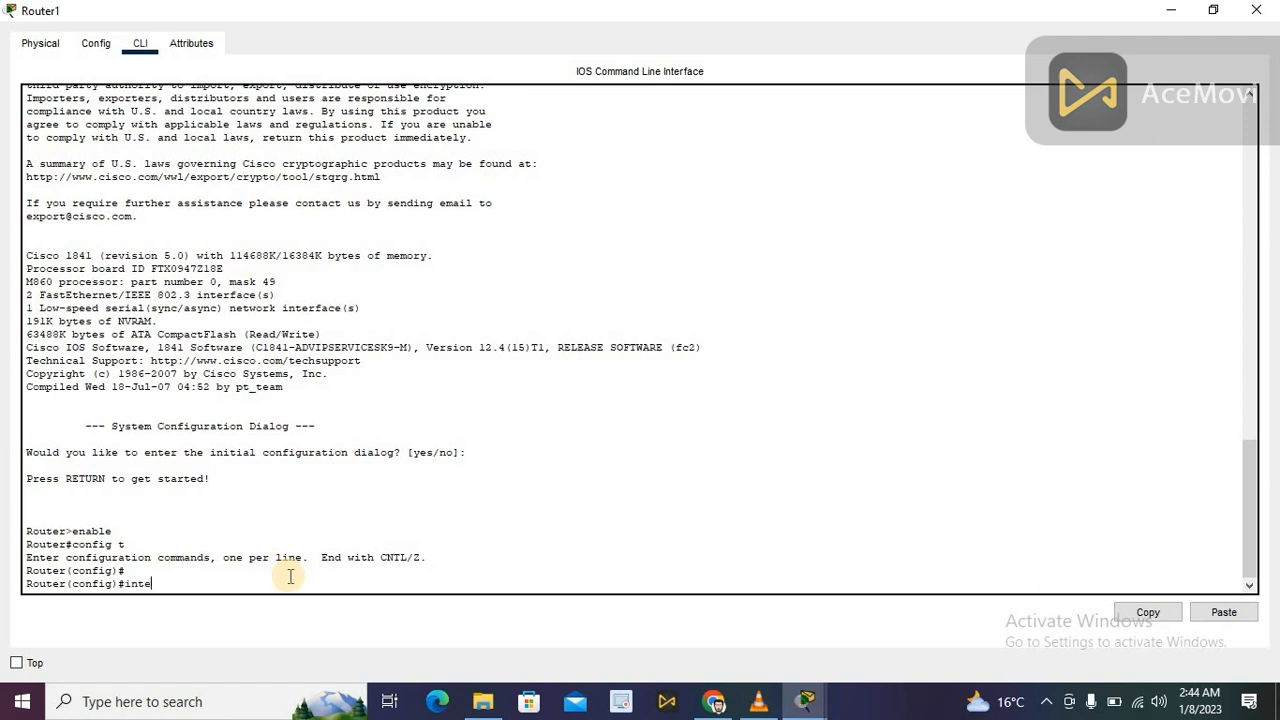
pyautogui.write('rface aerial')
pyautogui.doubleClick(694, 8)
pyautogui.doubleClick(710, 266)
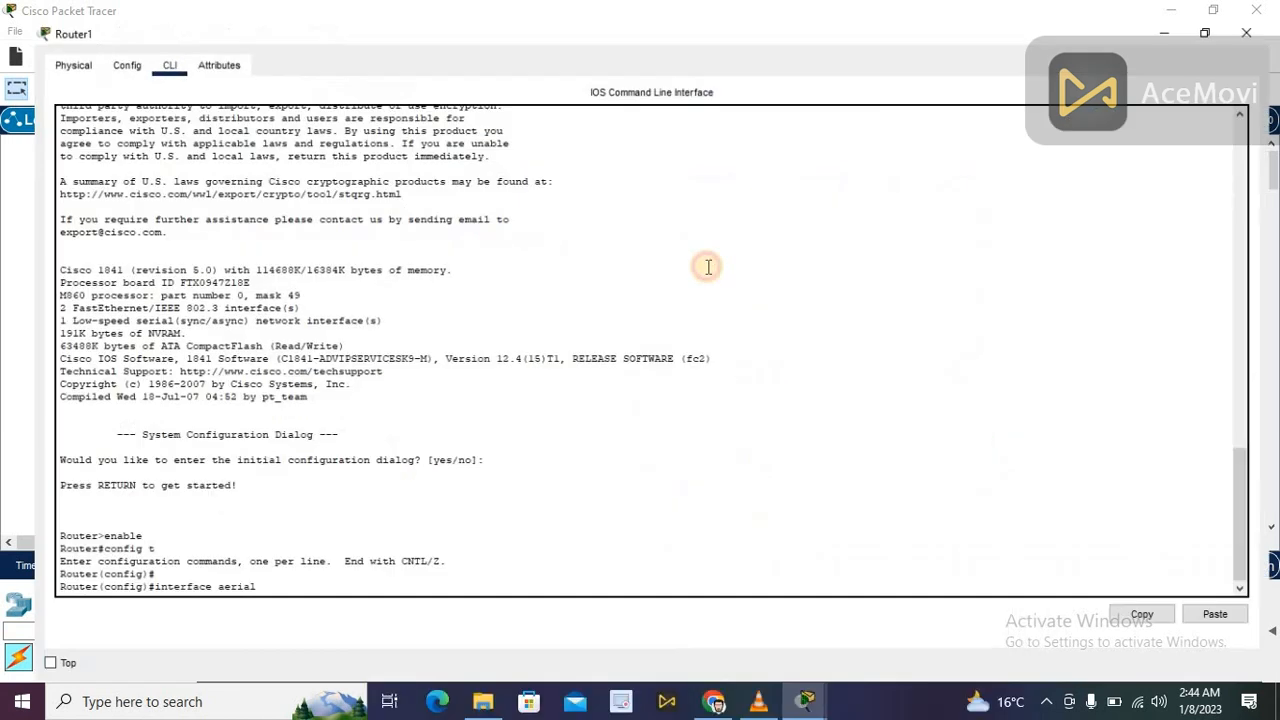
pyautogui.write('/0/')
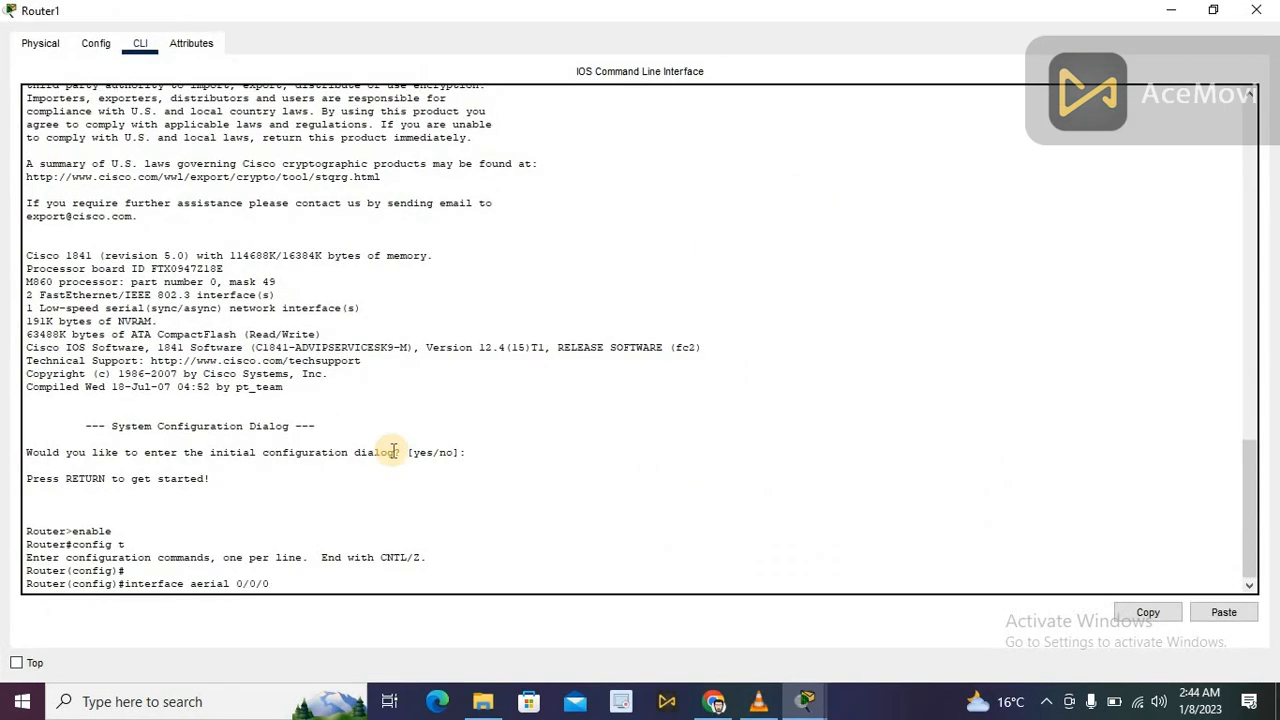
pyautogui.write('0')
pyautogui.press('Return')
pyautogui.press('Return')
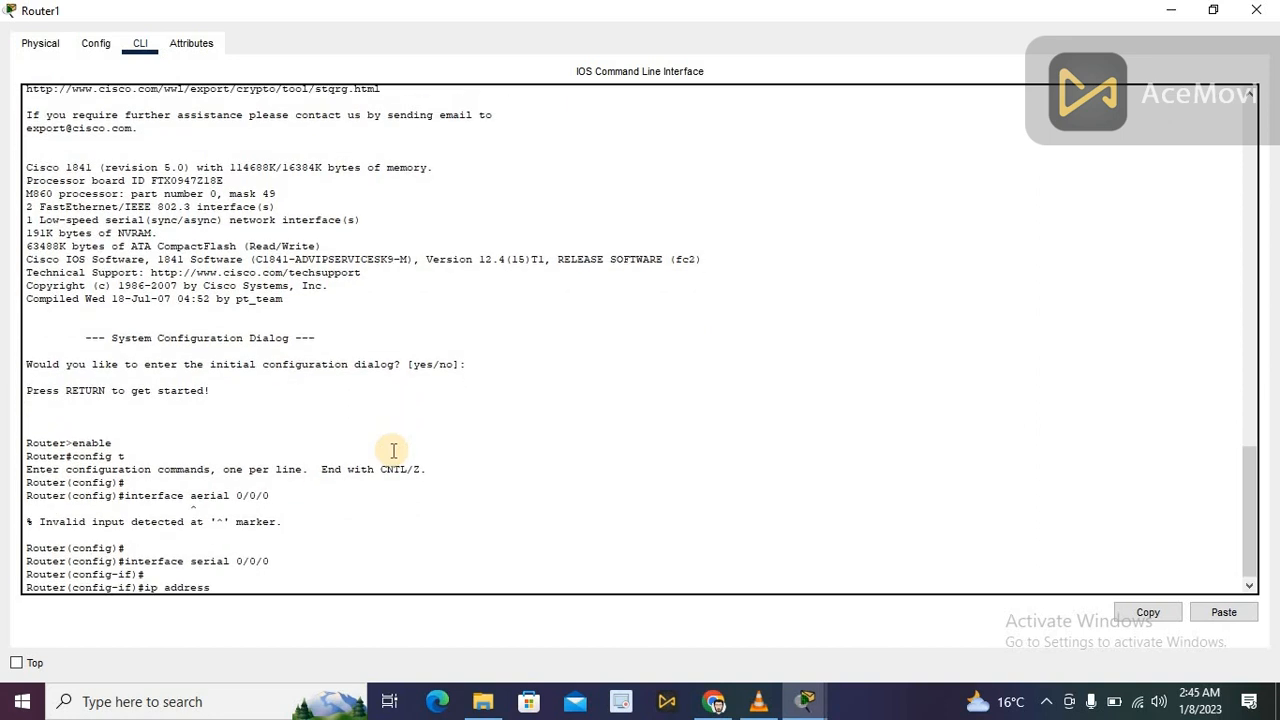
# - Assign IP address 20.0.0.2 with mask 255.0.0.0 to Router1's serial 0/0/0 interface
pyautogui.doubleClick(693, 15)
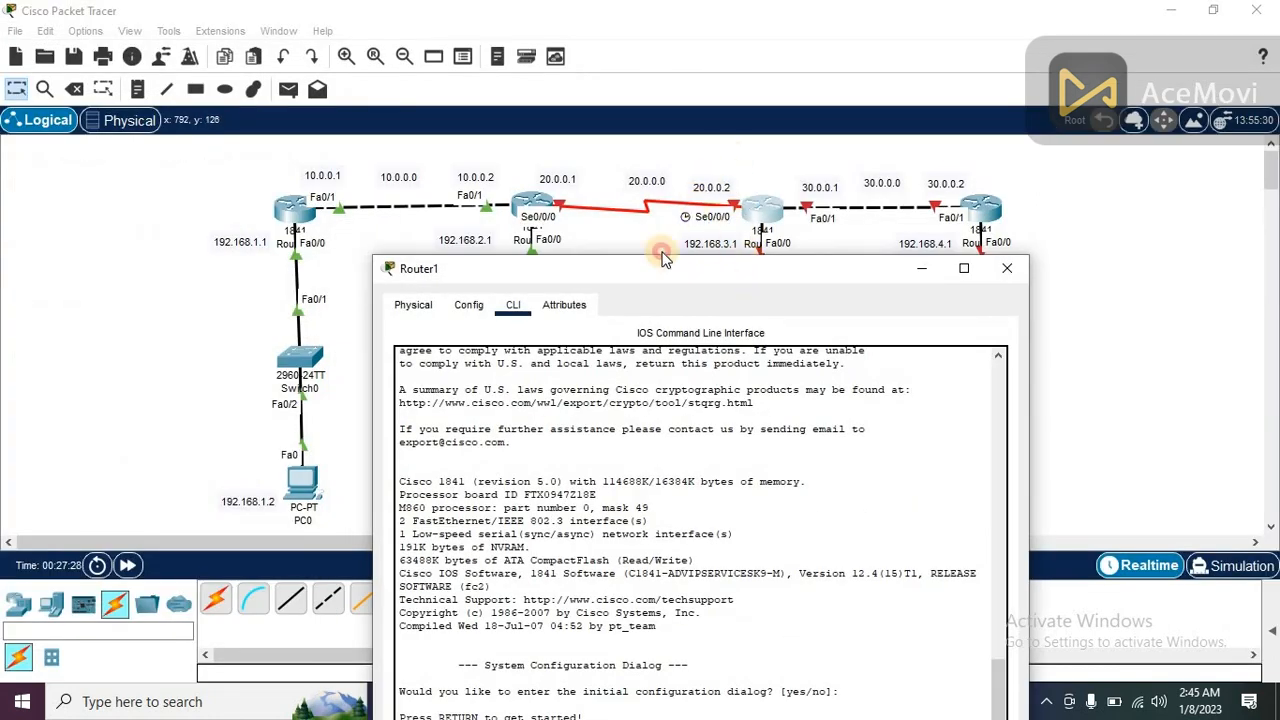
pyautogui.moveTo(757, 280); pyautogui.dragTo(421, 61)
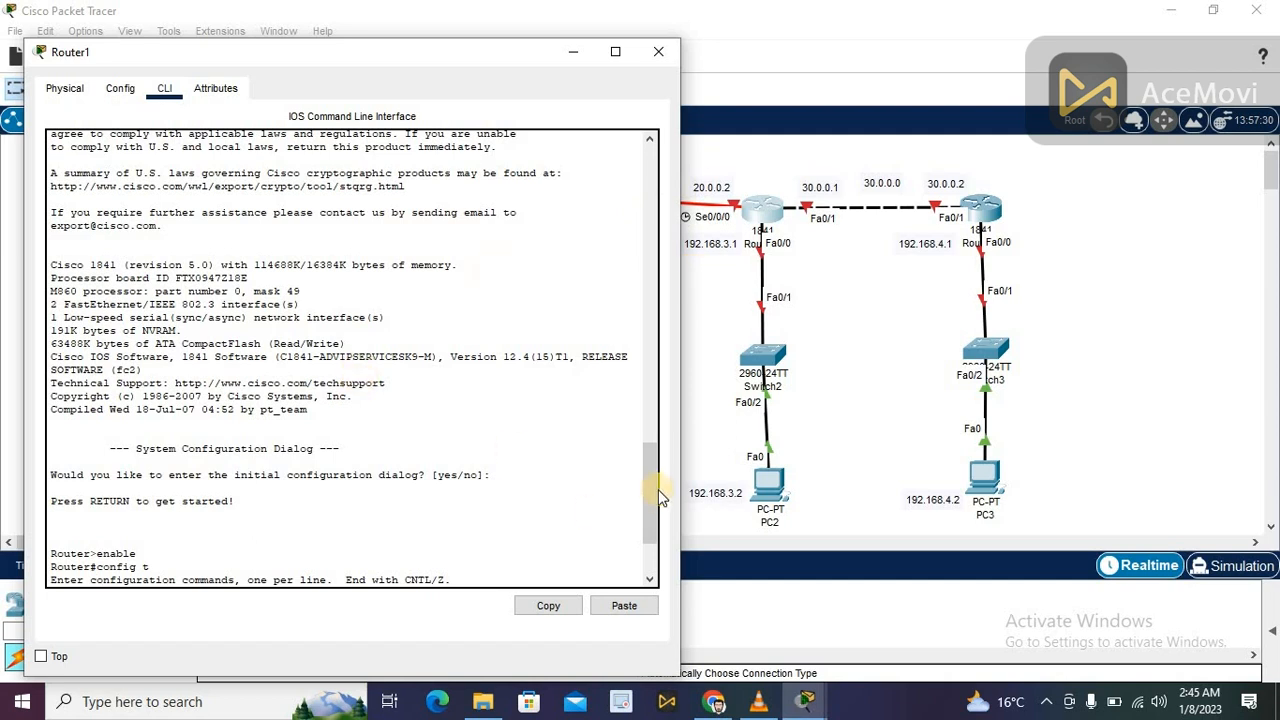
pyautogui.moveTo(652, 483); pyautogui.dragTo(620, 614)
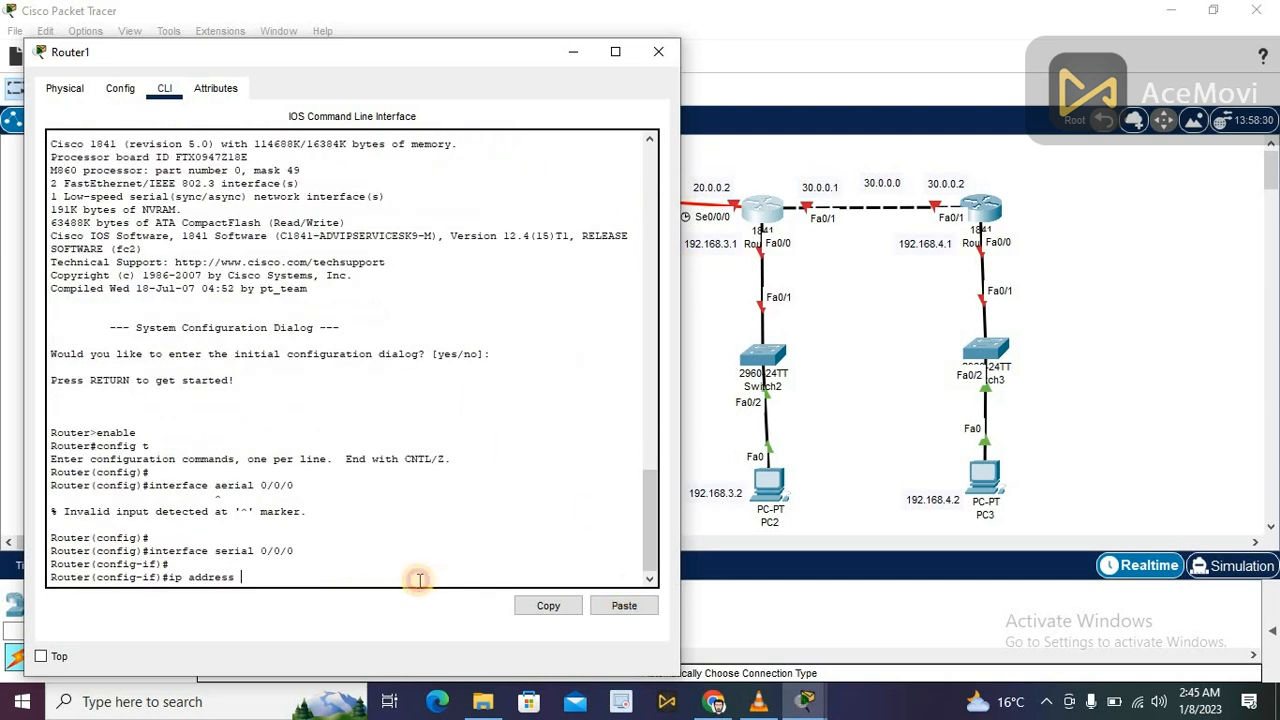
pyautogui.write('20.0.0.2 255.0.0.0')
pyautogui.press('Return')
pyautogui.press('Return')
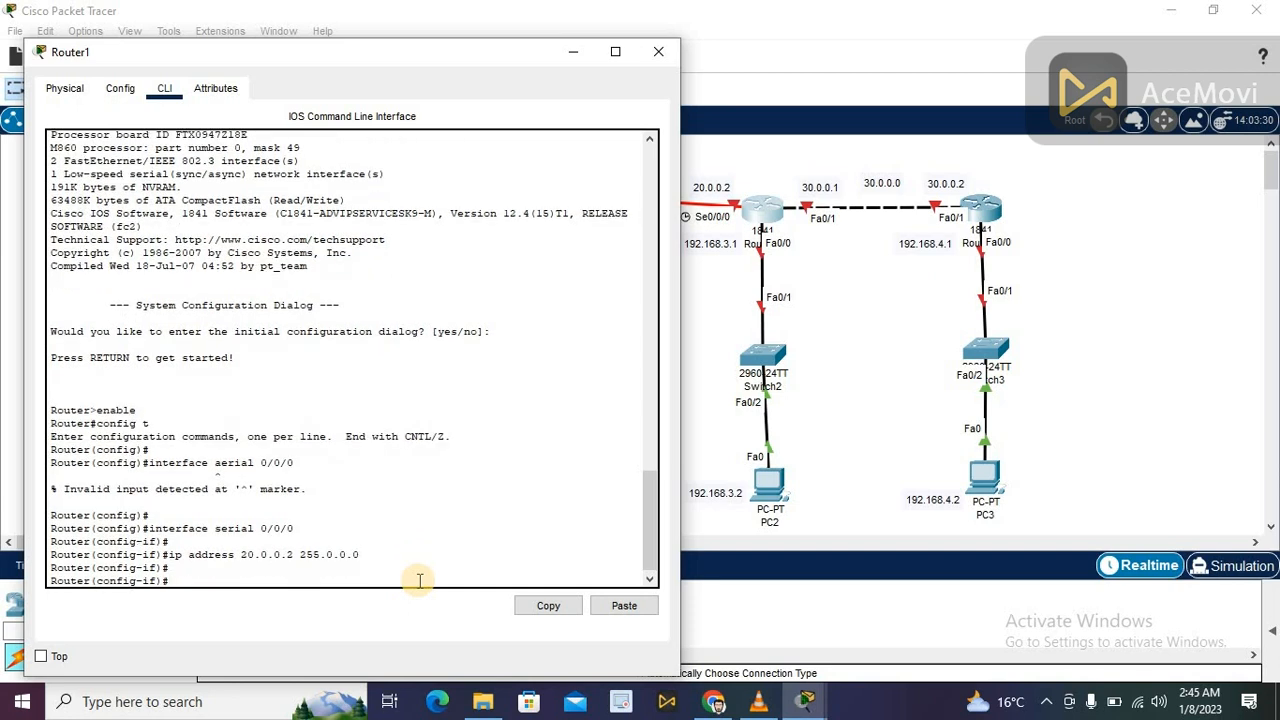
# - Enable Router1's serial 0/0/0 interface with the no shutdown command and return to the interface configuration prompt
pyautogui.write('no shutdown')
pyautogui.press('Return')
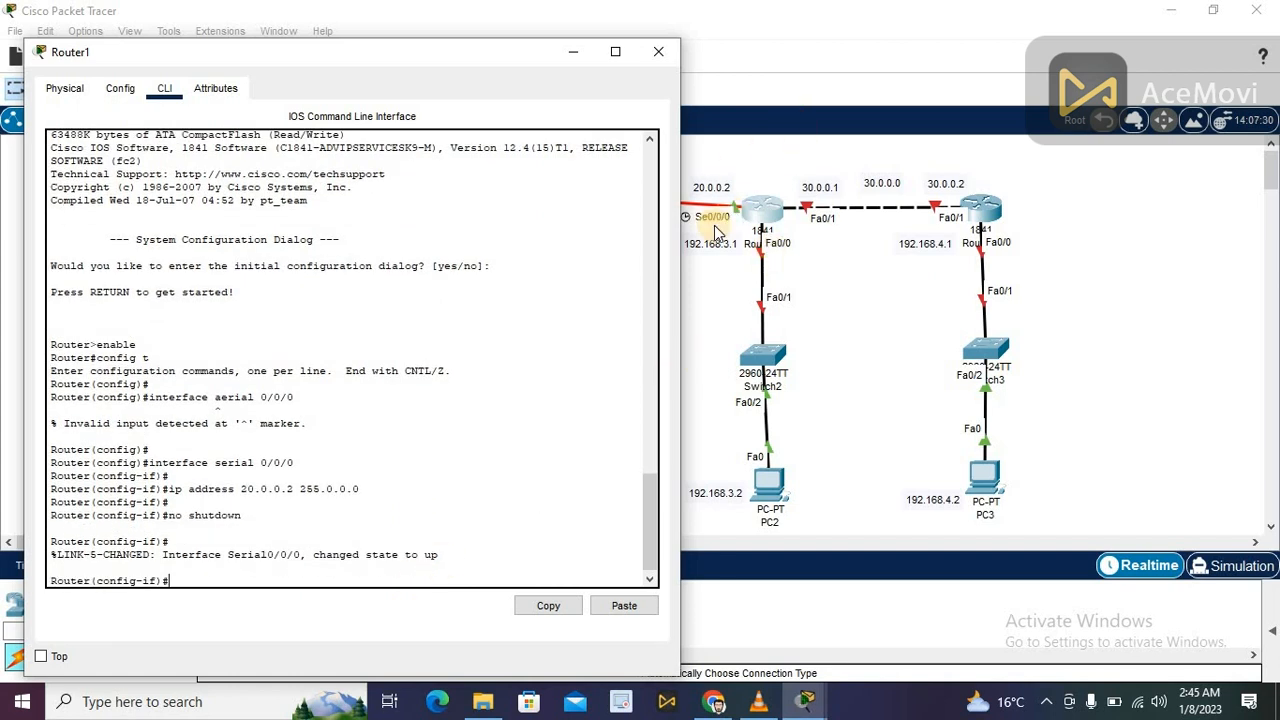
pyautogui.moveTo(482, 48); pyautogui.dragTo(531, 306)
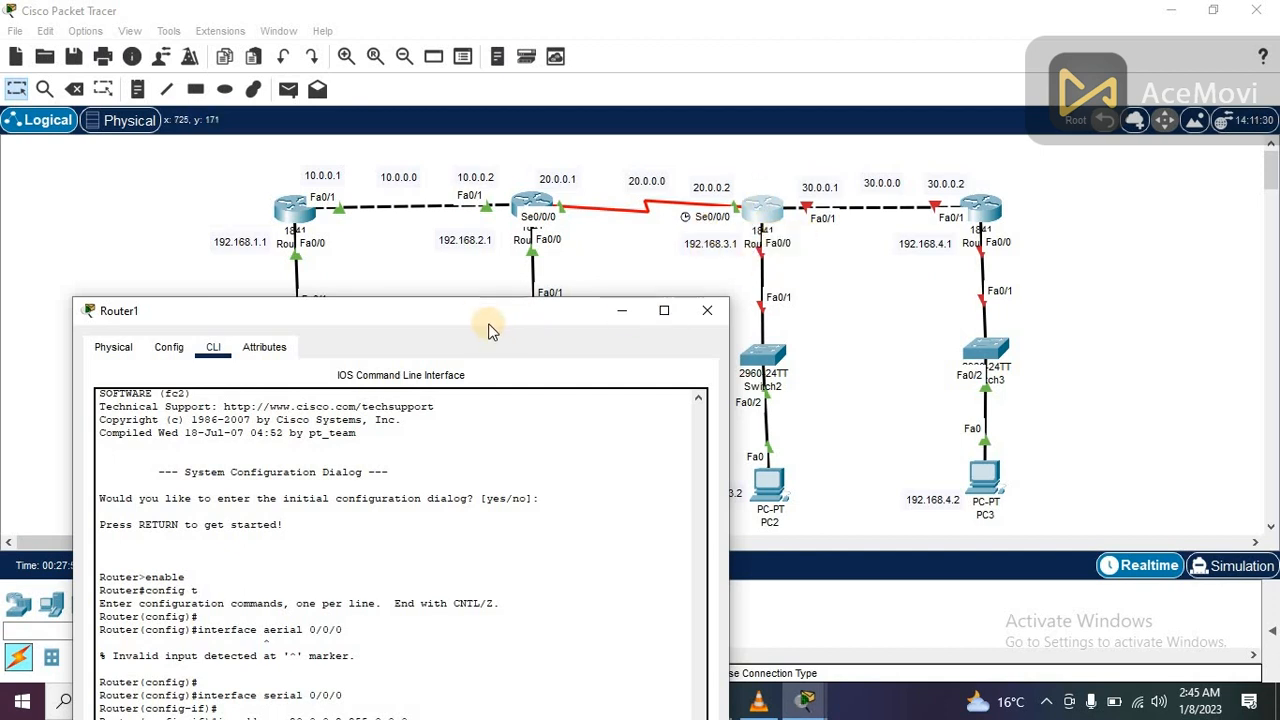
pyautogui.moveTo(462, 311); pyautogui.dragTo(497, 1)
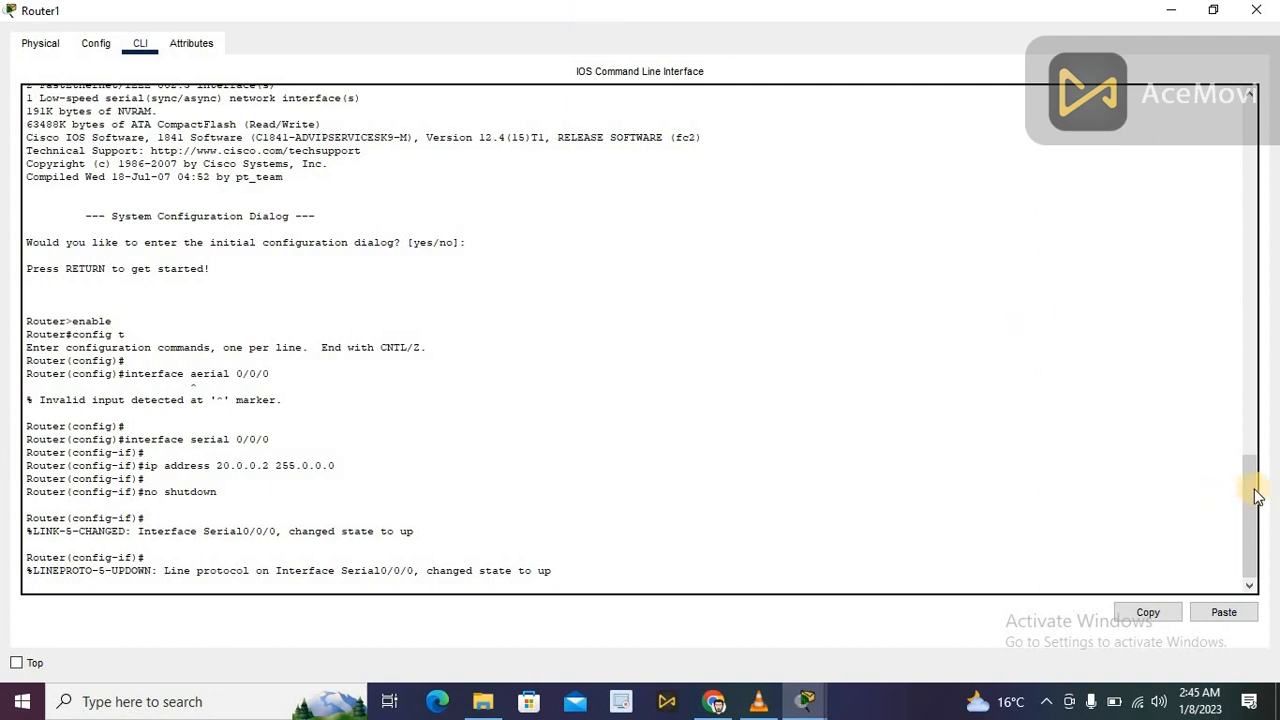
pyautogui.click(1248, 520)
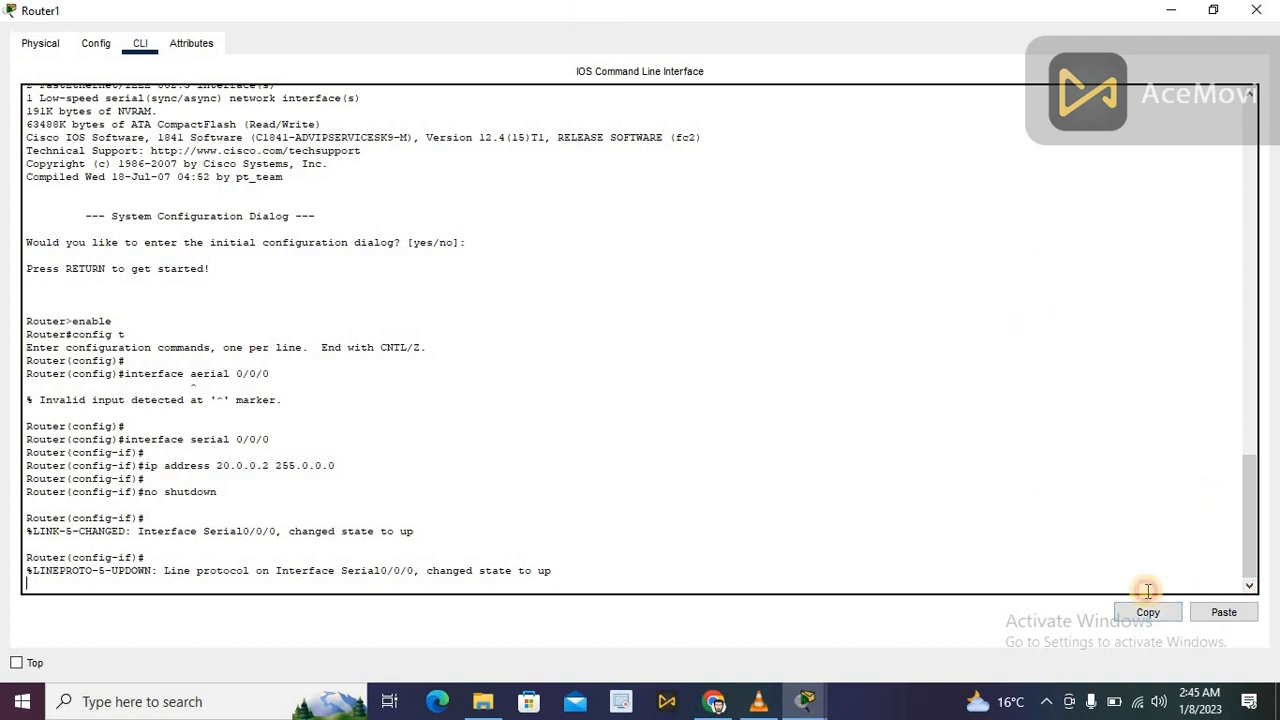
pyautogui.press('Return')
pyautogui.press('Return')
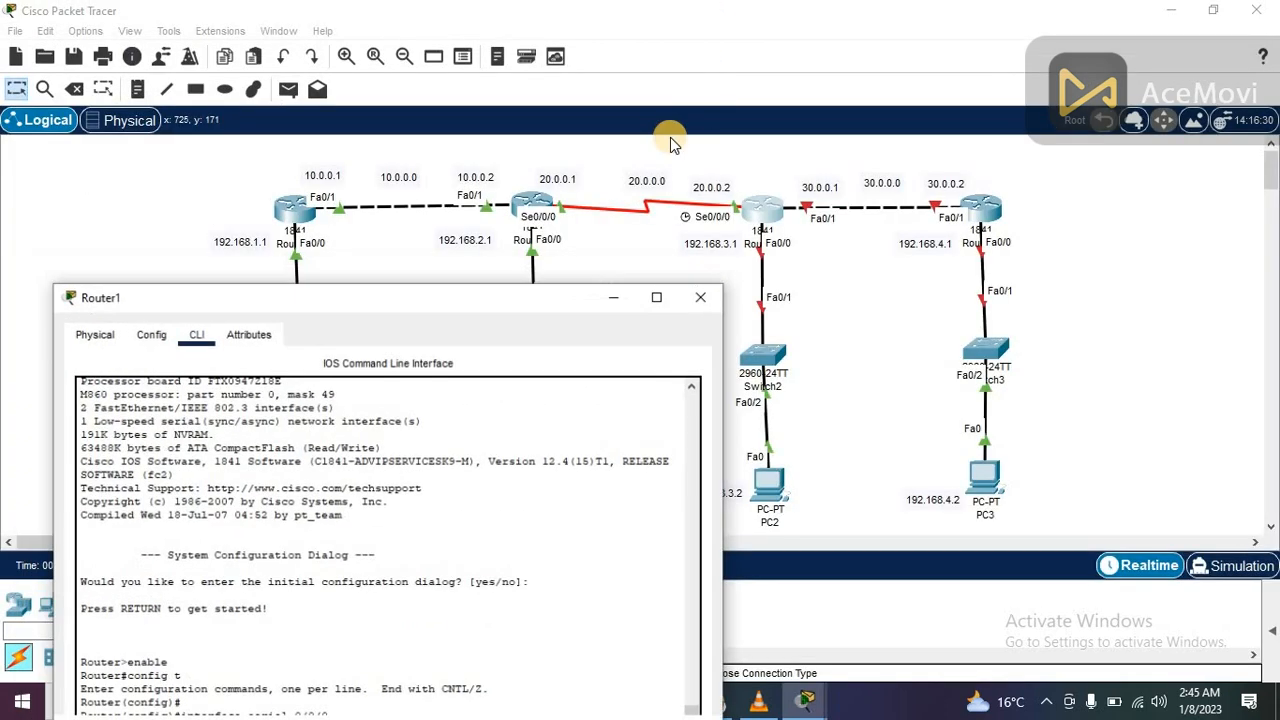
# - Place Router1's window beside the third and fourth routers in the topology and switch to configuring its fastEthernet 0/0 interface
pyautogui.doubleClick(713, 22)
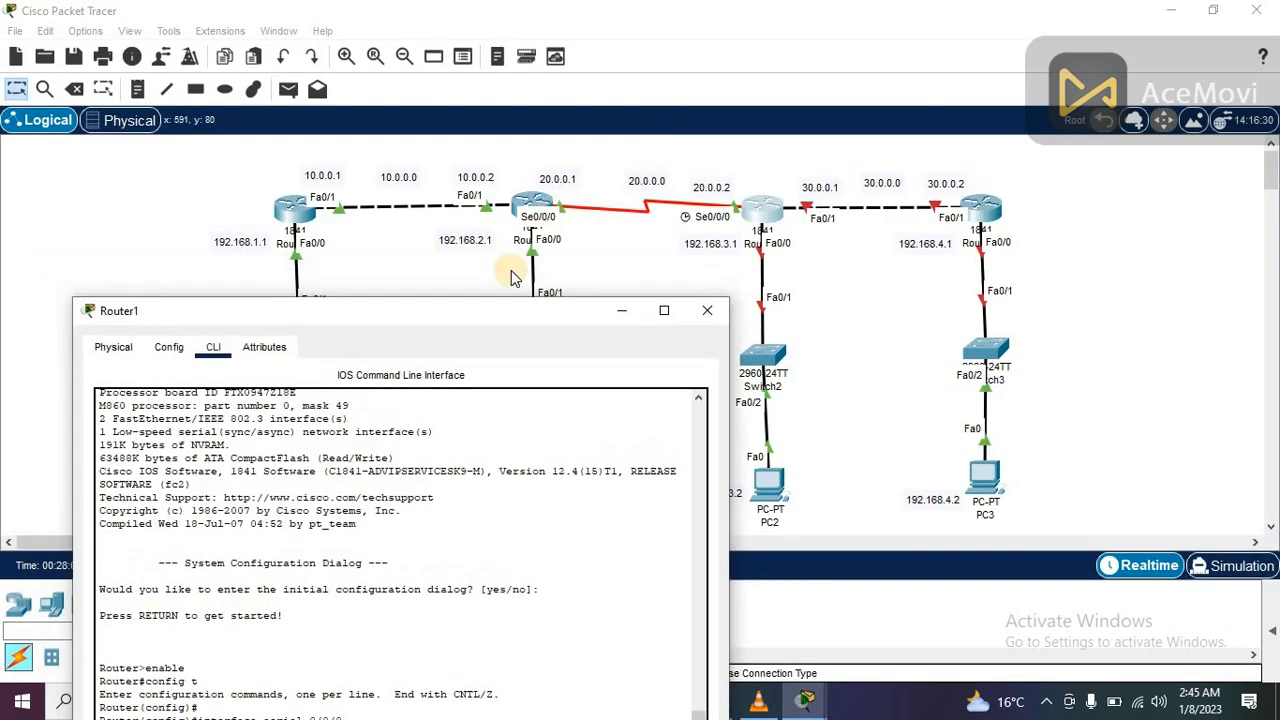
pyautogui.moveTo(449, 319); pyautogui.dragTo(398, 7)
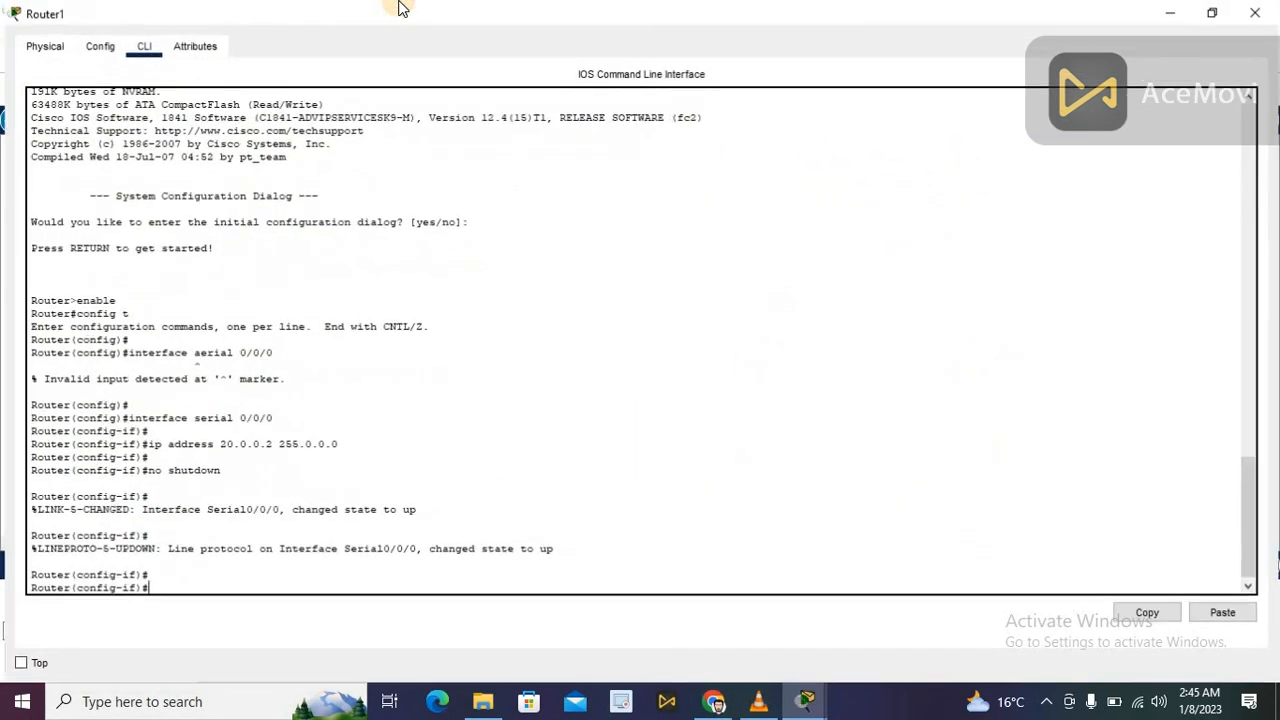
pyautogui.doubleClick(398, 7)
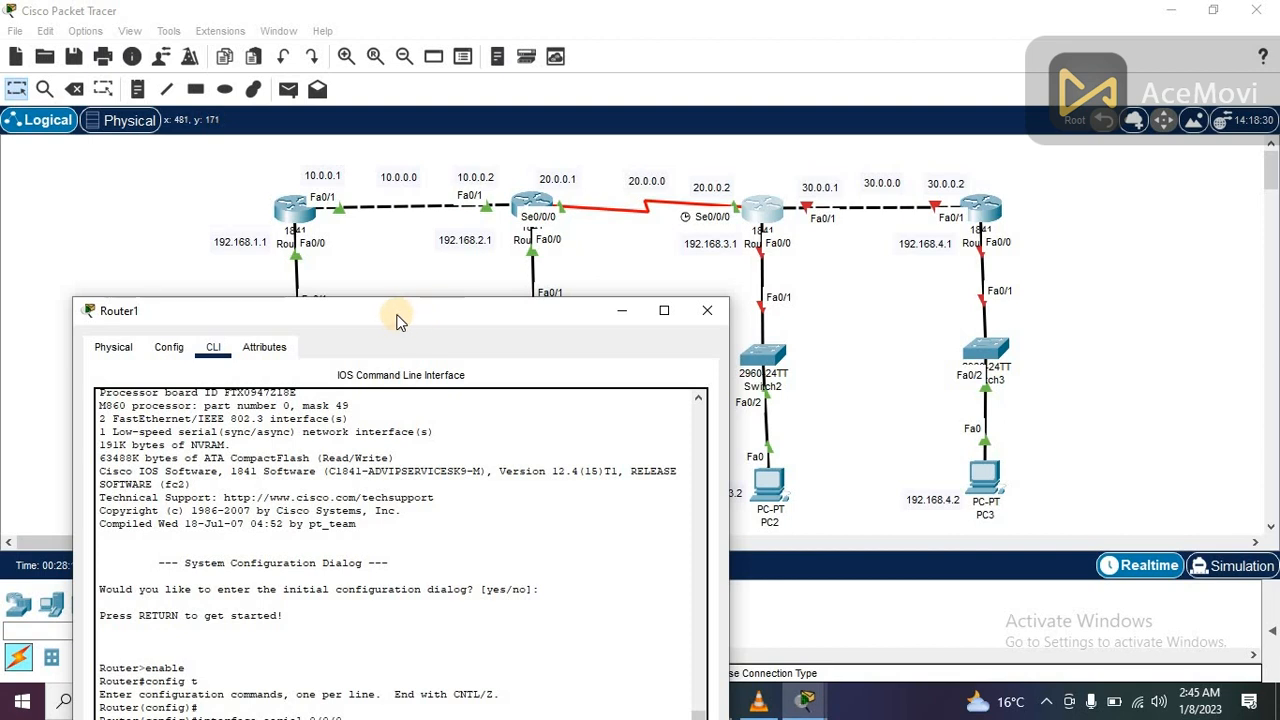
pyautogui.moveTo(398, 313); pyautogui.dragTo(332, 41)
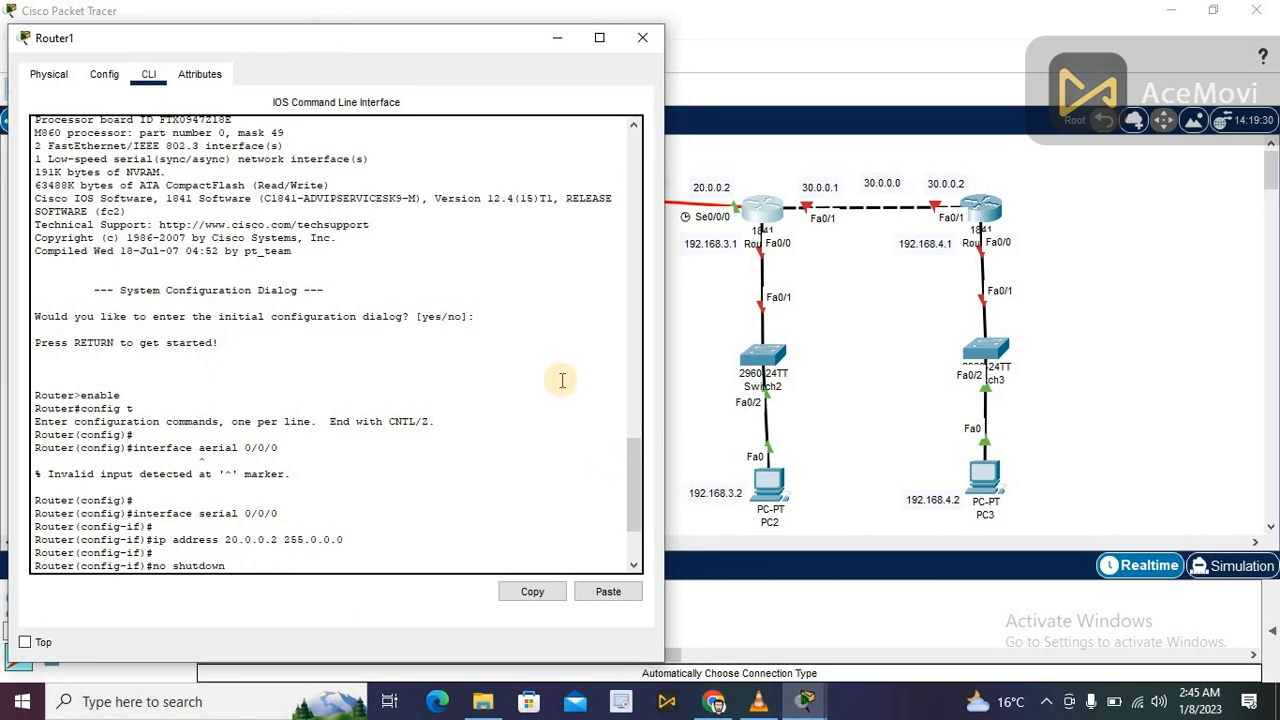
pyautogui.press('Return')
pyautogui.press('Return')
pyautogui.press('Return')
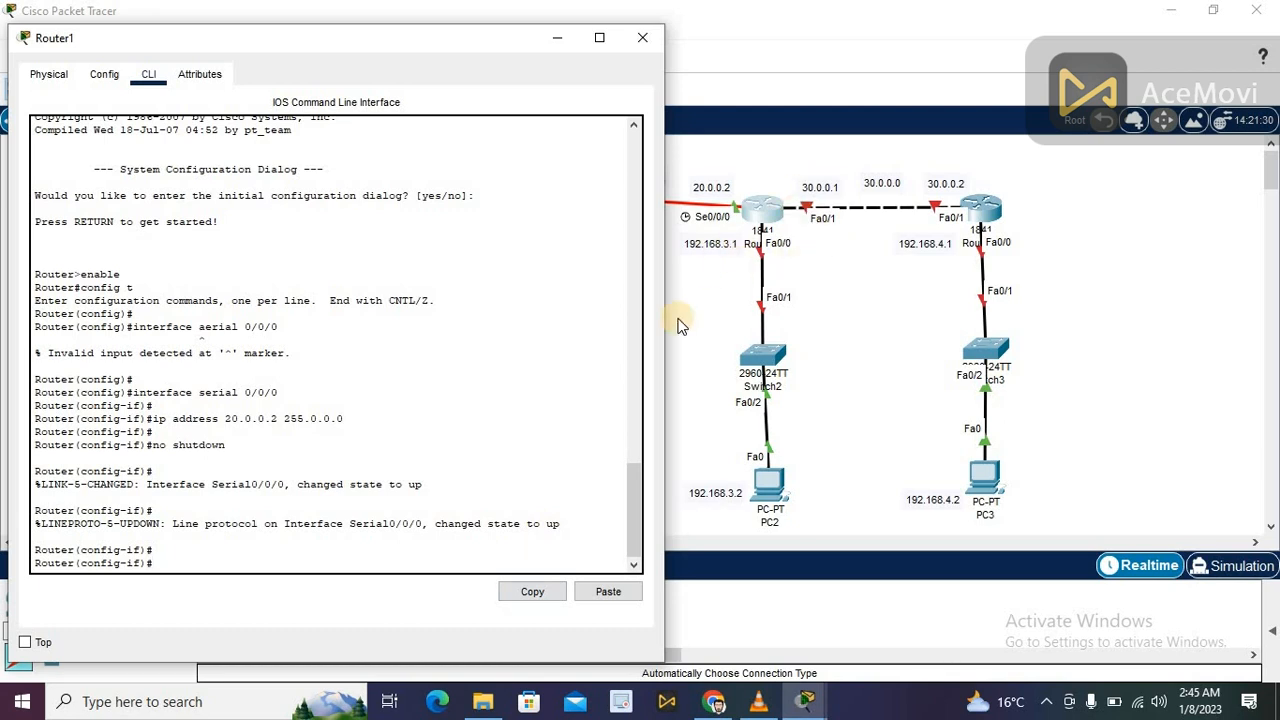
pyautogui.write('interface fastEth')
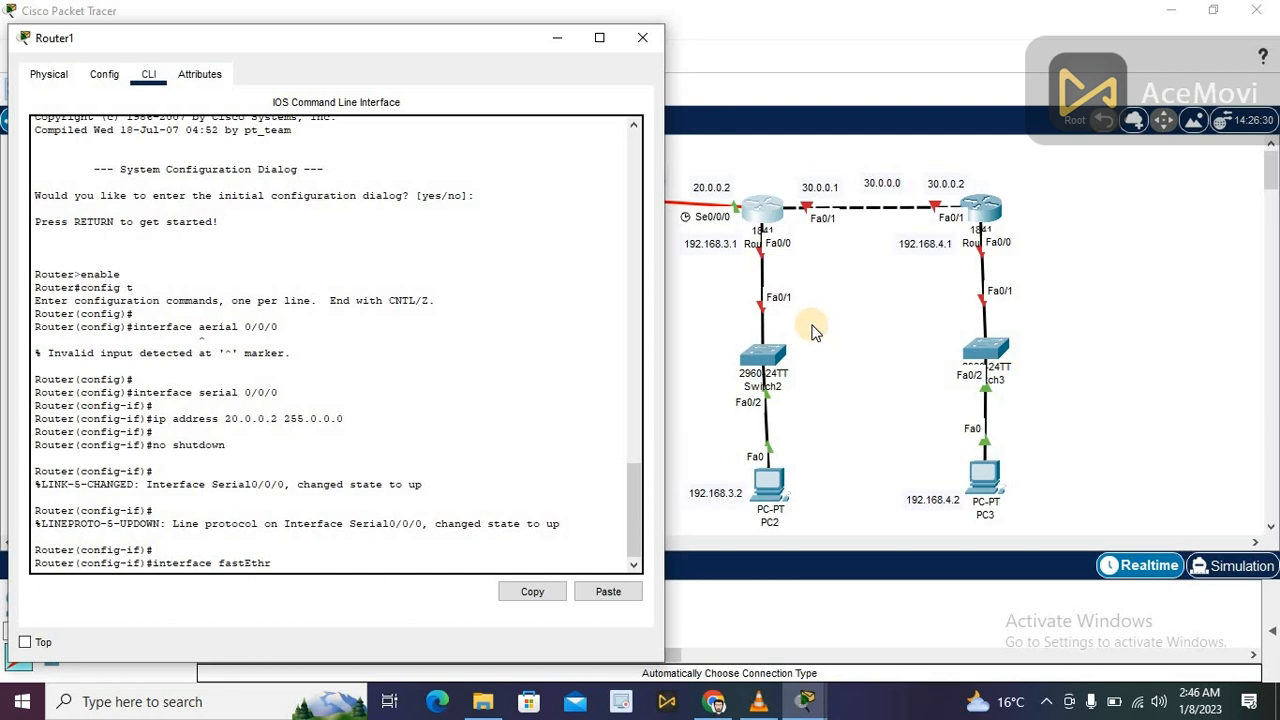
pyautogui.write('ernet 0/0')
pyautogui.press('Return')
# - Assign IP address 192.168.3.1 with mask 255.255.255.0 to Router1's fastEthernet 0/0 interface and enable it with no shutdown
pyautogui.write('ip address')
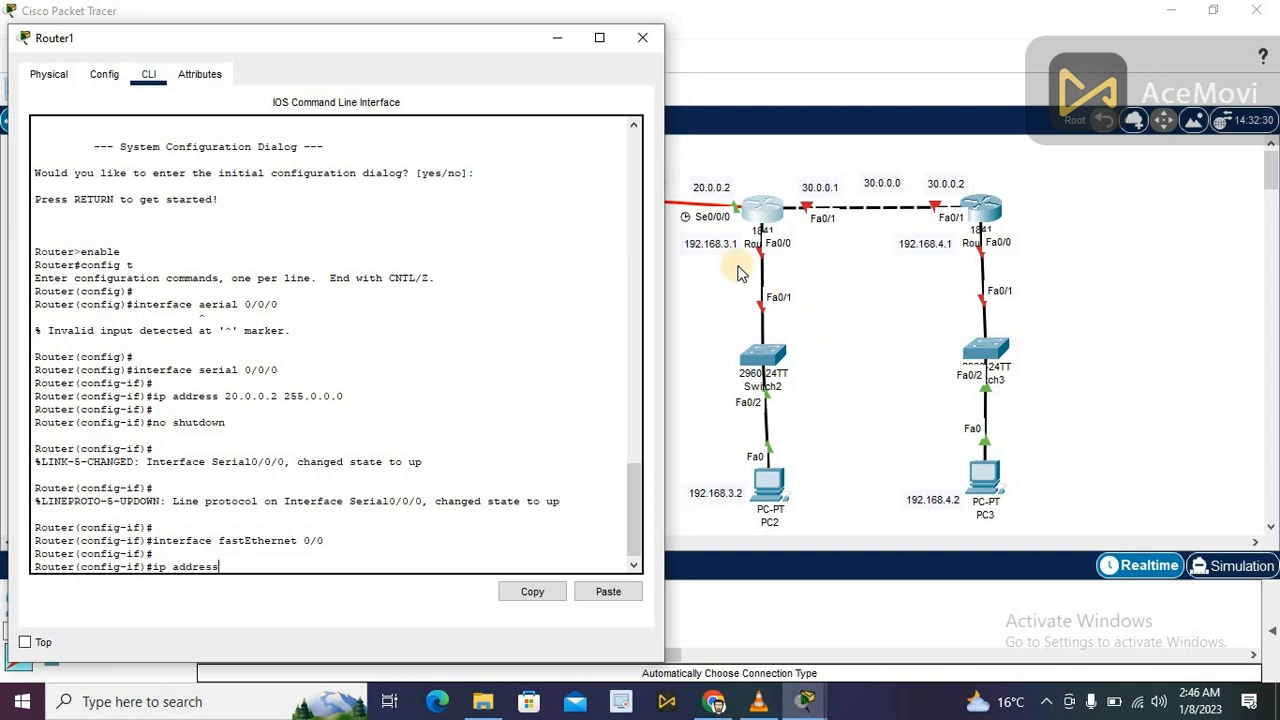
pyautogui.write(' 192.168.3.1 255.255.255')
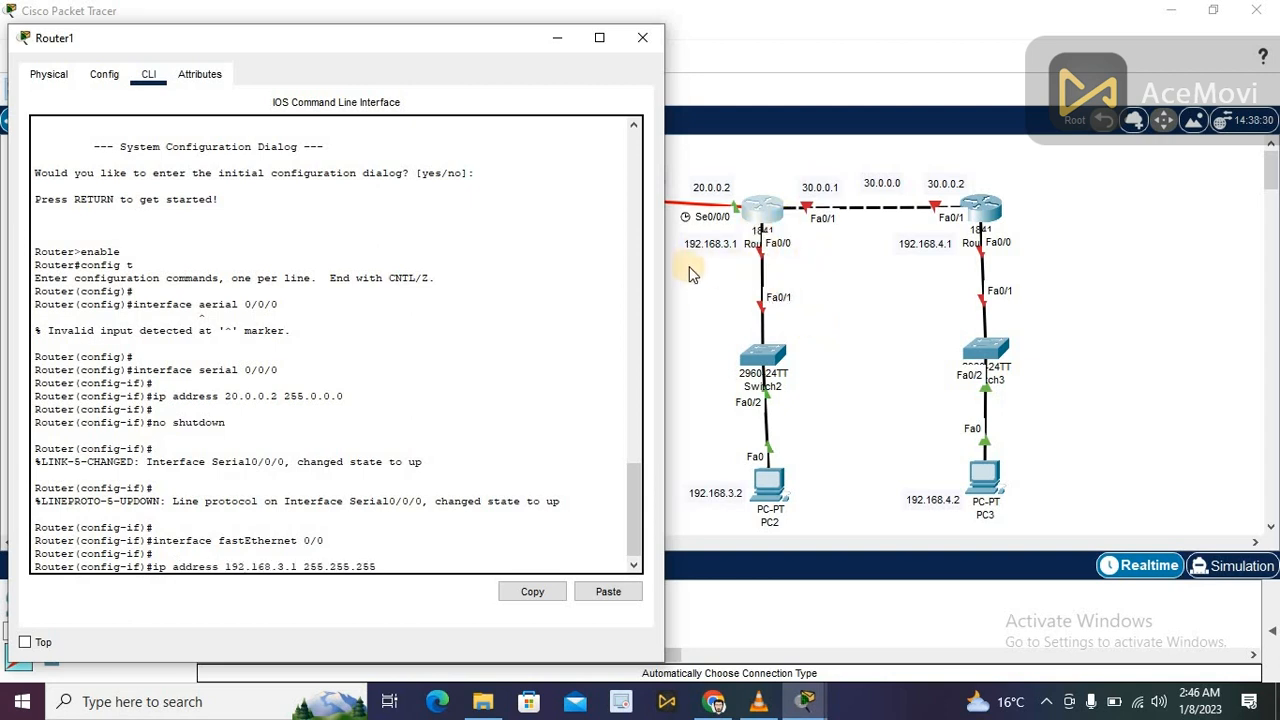
pyautogui.write('.0')
pyautogui.press('Return')
pyautogui.press('Return')
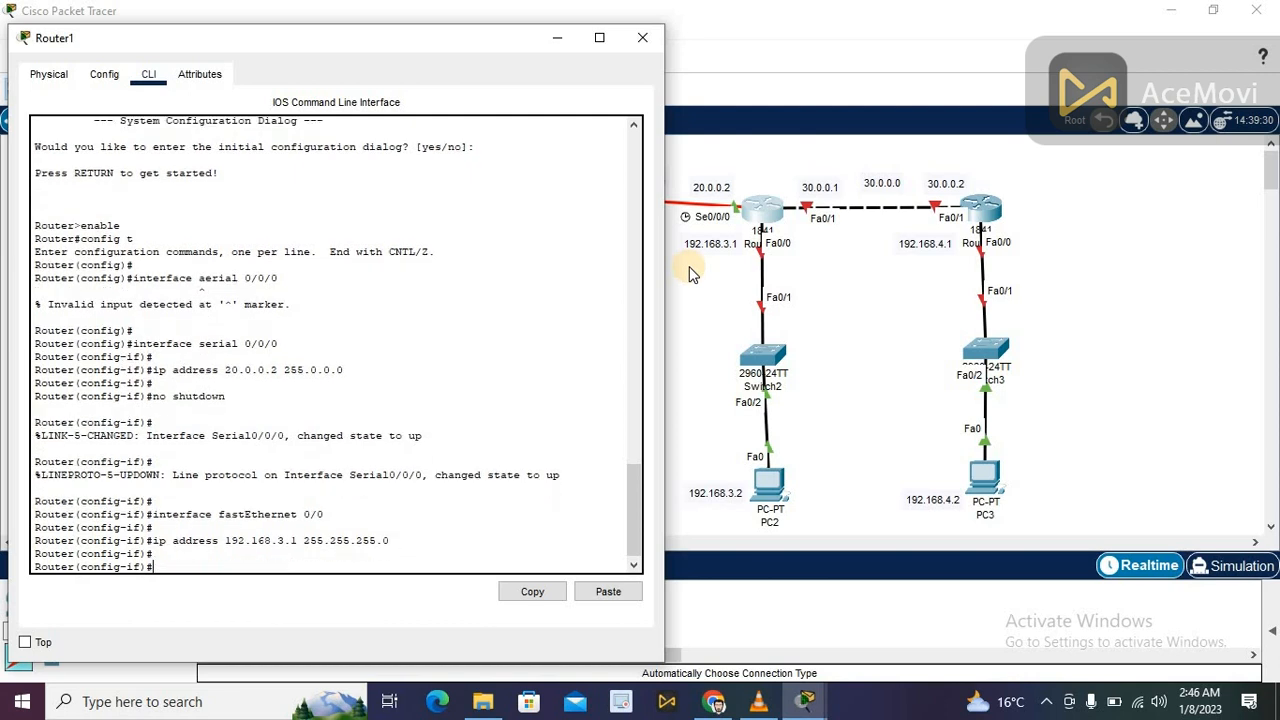
pyautogui.write('no shutdown')
pyautogui.press('Return')
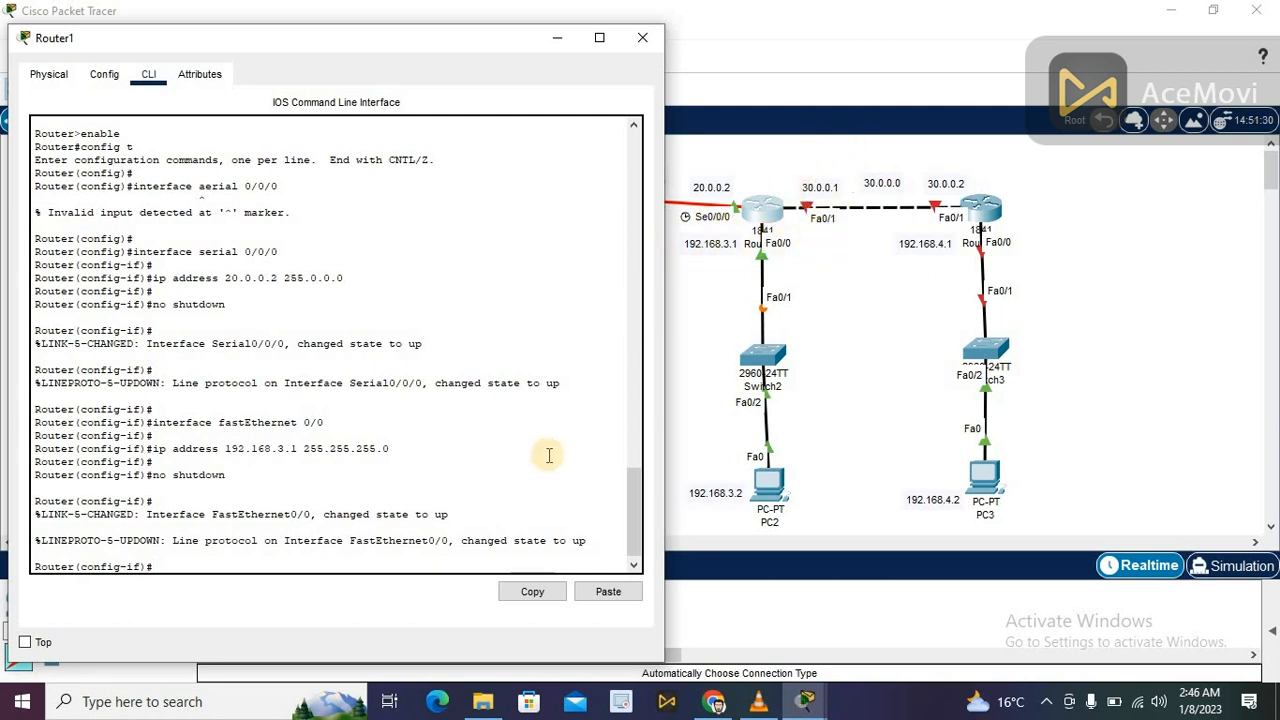
# - Switch to configuring Router1's fastEthernet 0/1 interface
pyautogui.write('interface')
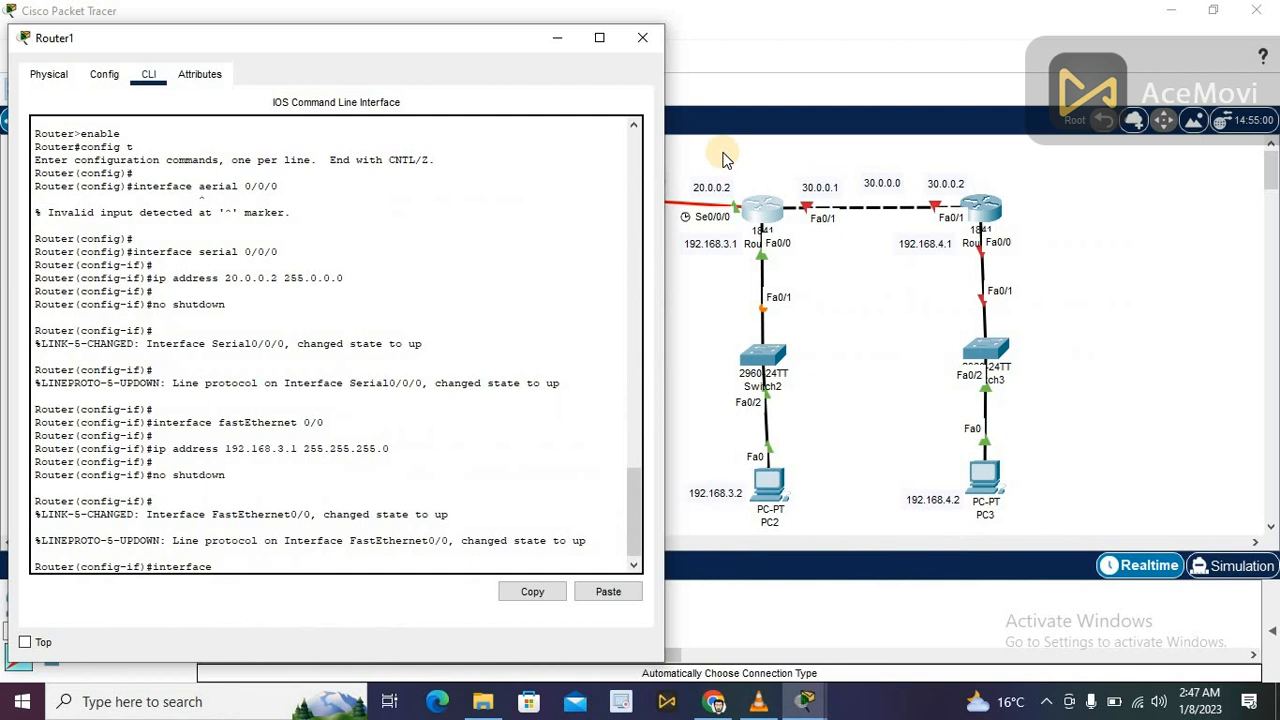
pyautogui.write('fastEthernet 0/1')
pyautogui.press('Return')
pyautogui.press('Return')
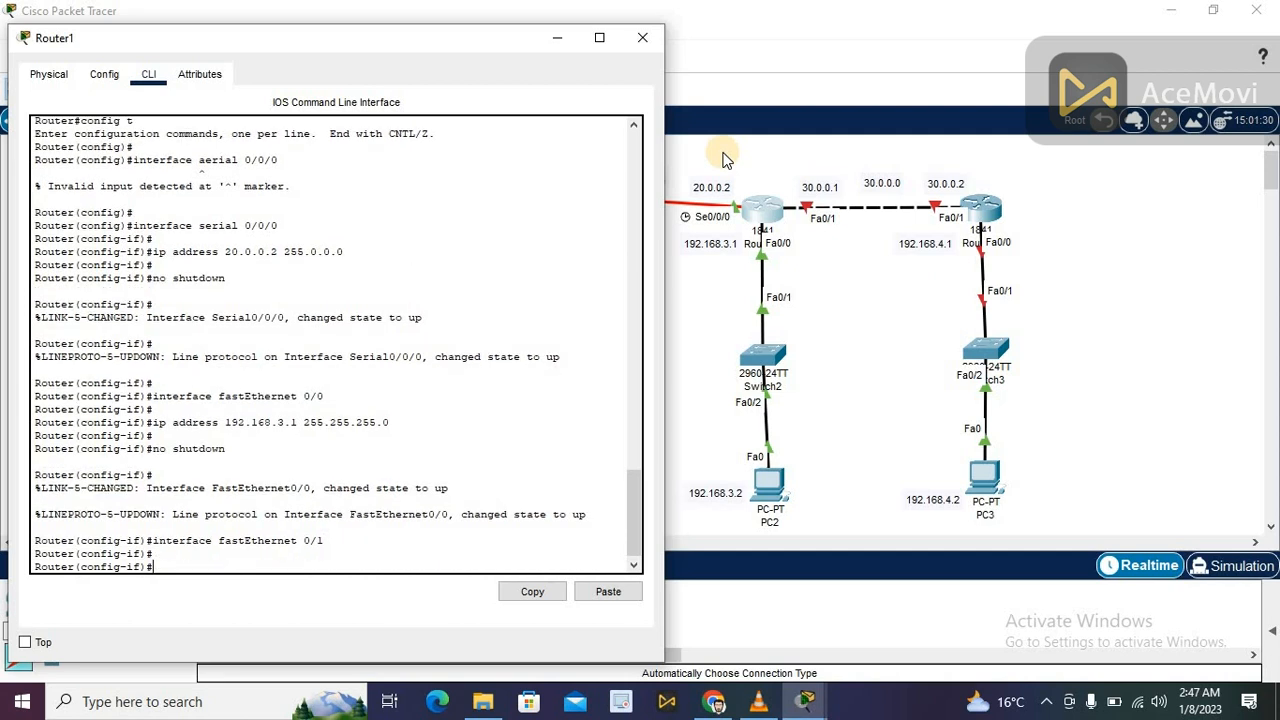
# - Assign IP address 30.0.0.1 with mask 255.0.0.0 to Router1's fastEthernet 0/1 interface
pyautogui.write('ip address')
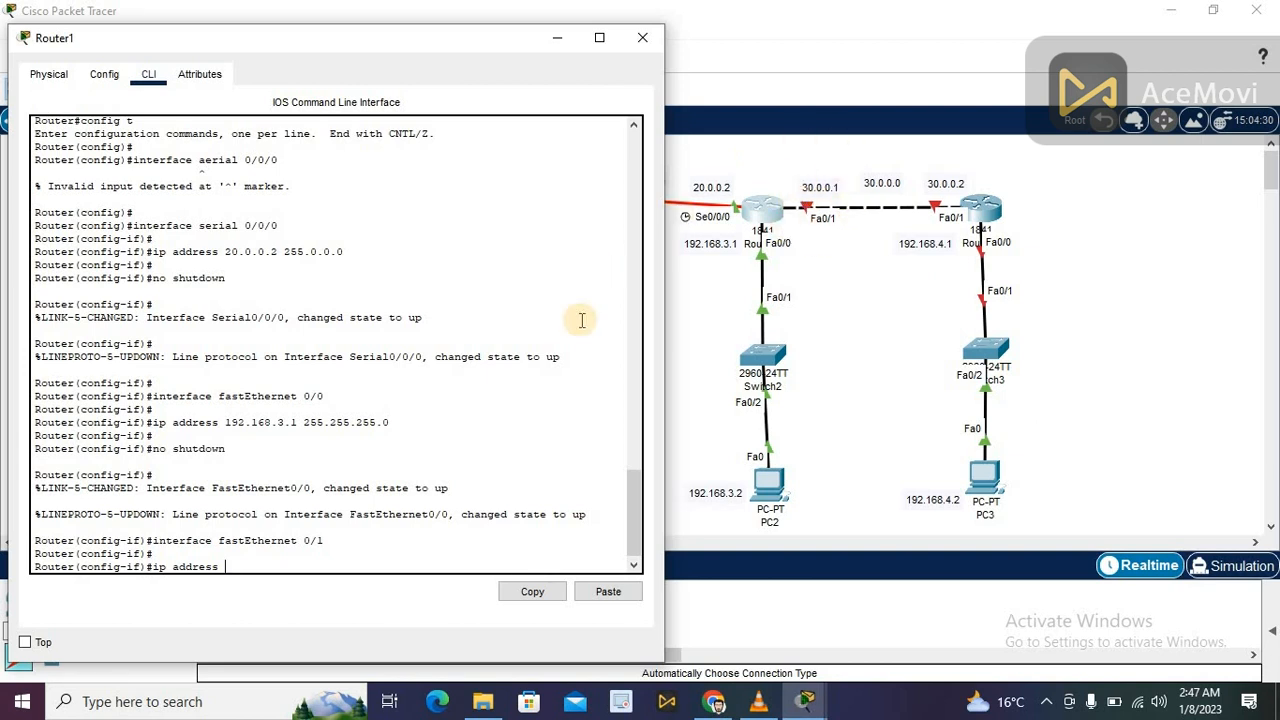
pyautogui.write('30')
pyautogui.write('.0.0.1')
pyautogui.write(' 255/2')
pyautogui.press('BackSpace')
pyautogui.press('BackSpace')
pyautogui.write('.0.0')
pyautogui.press('Return')
pyautogui.press('Return')
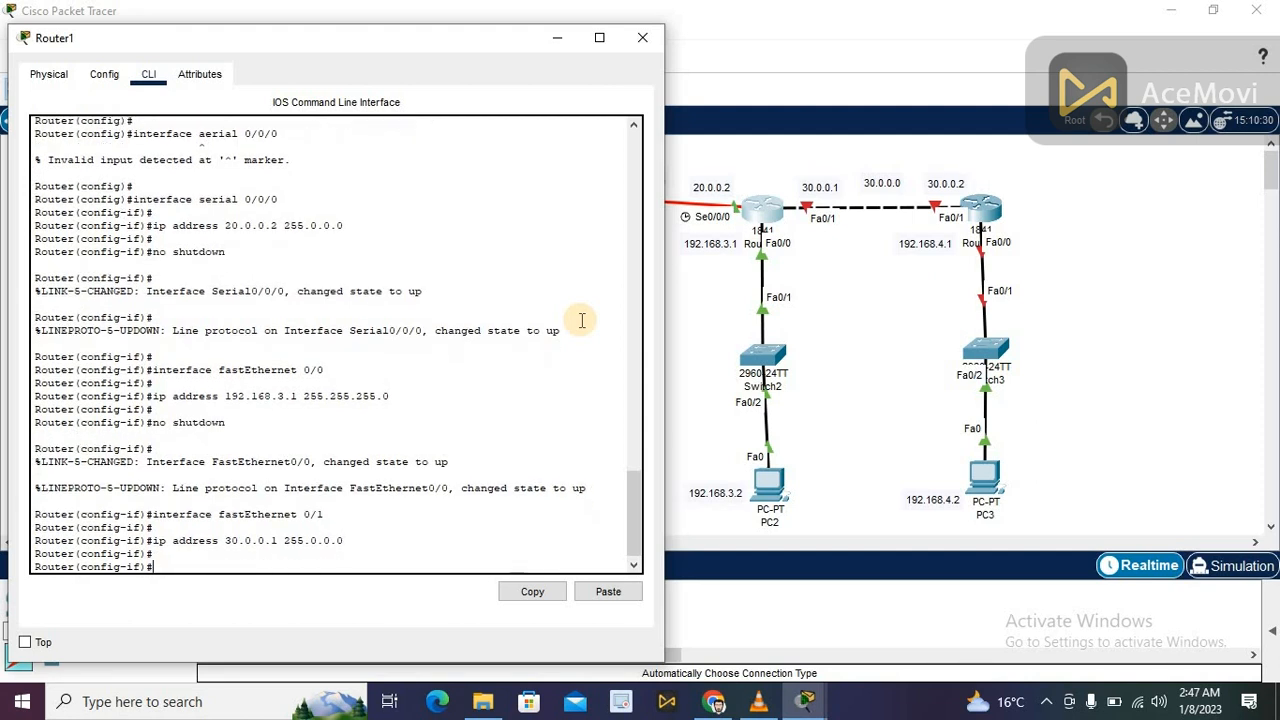
# - Enable Router1's fastEthernet 0/1 interface with the no shutdown command
pyautogui.write('no ')
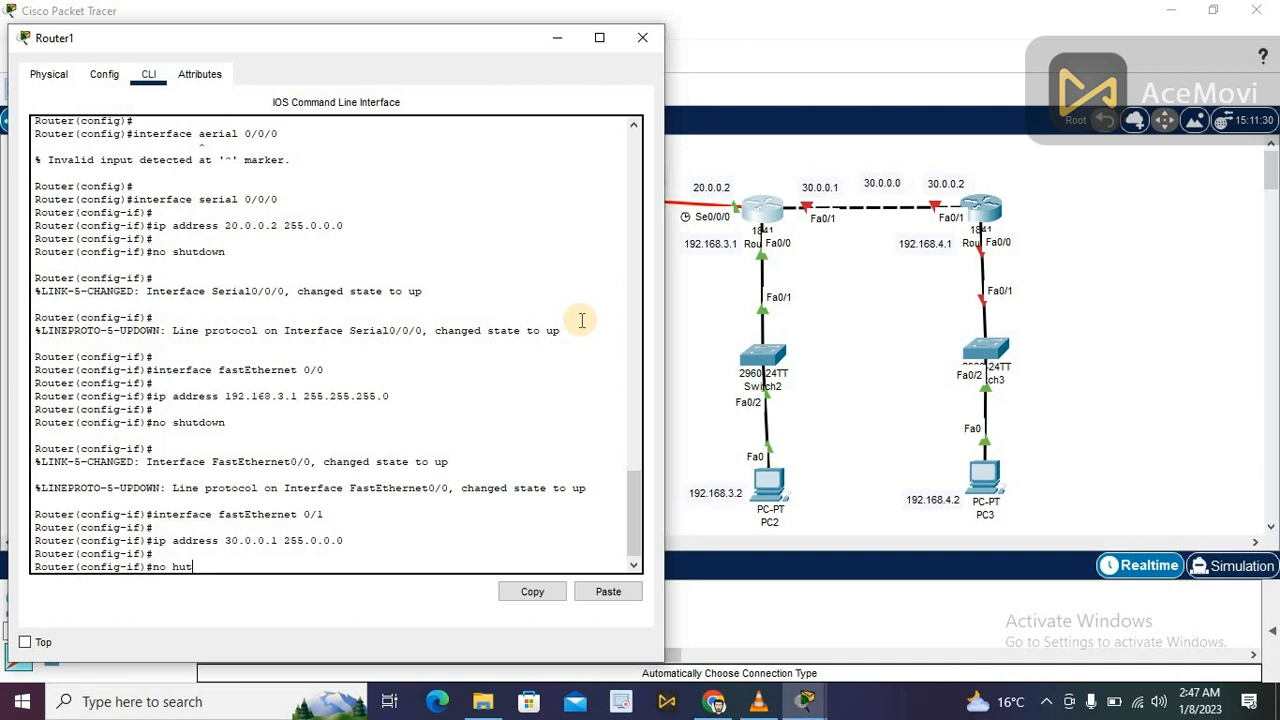
pyautogui.write('hutdown')
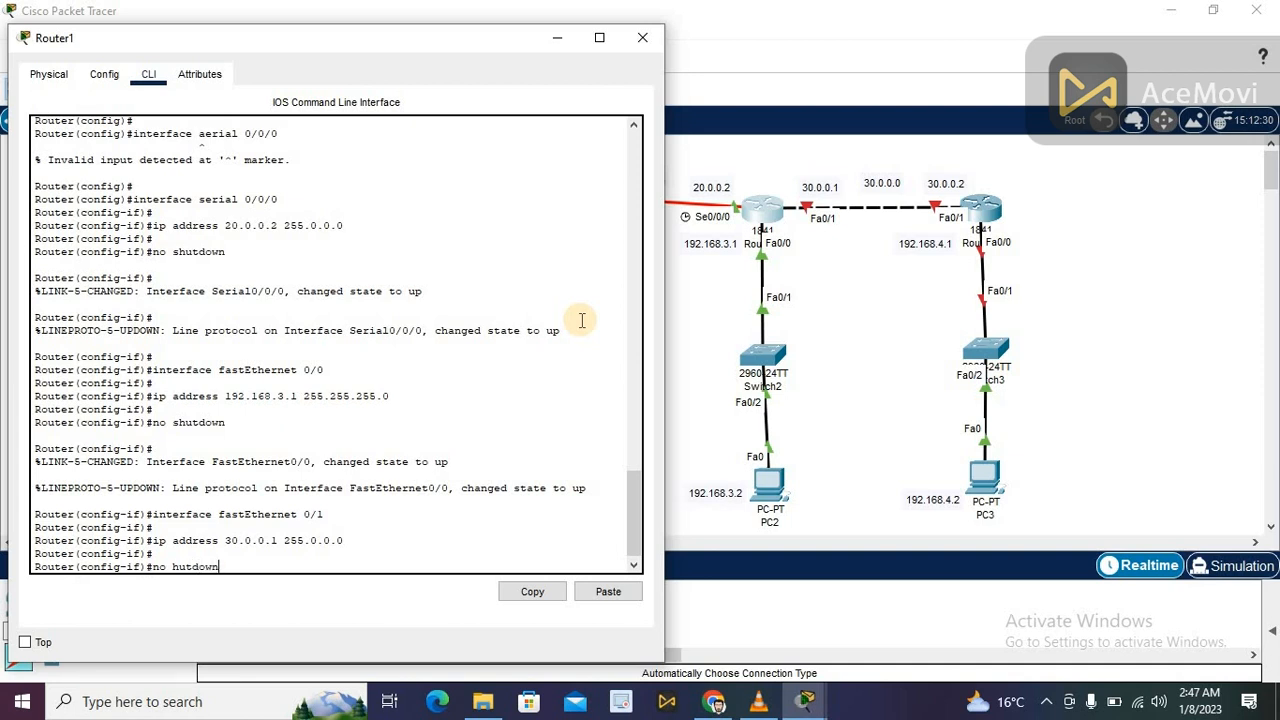
pyautogui.press('Left')
pyautogui.press('Left')
pyautogui.press('Left')
pyautogui.write('s')
pyautogui.press('Return')
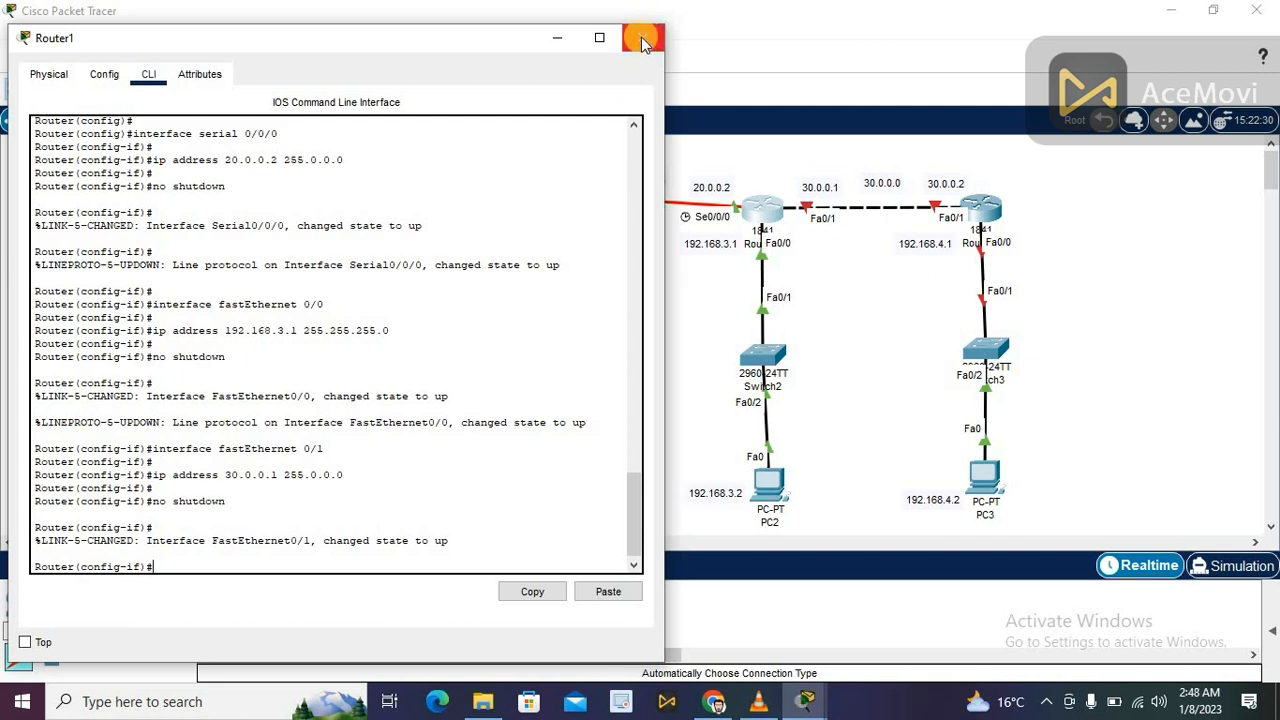
# - Leave interface configuration mode on Router1 with the exit command and close the router's window
pyautogui.write('e')
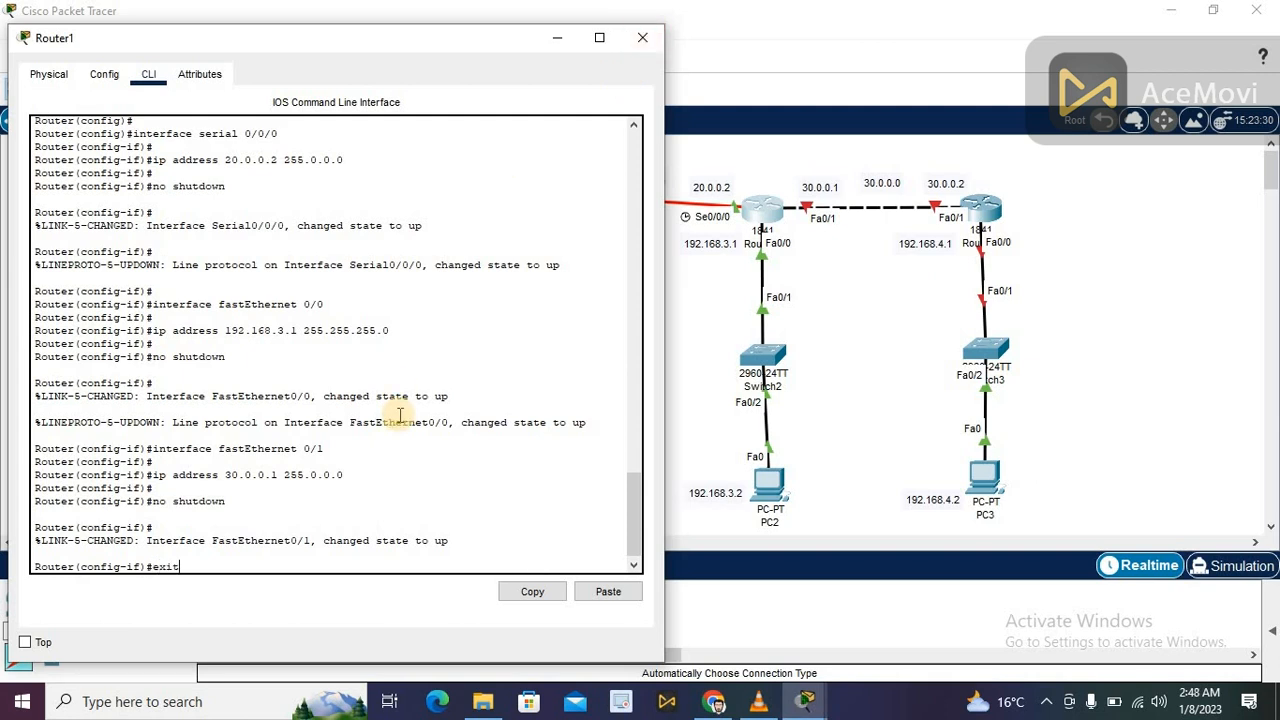
pyautogui.write('xit')
pyautogui.press('Return')
pyautogui.press('Return')
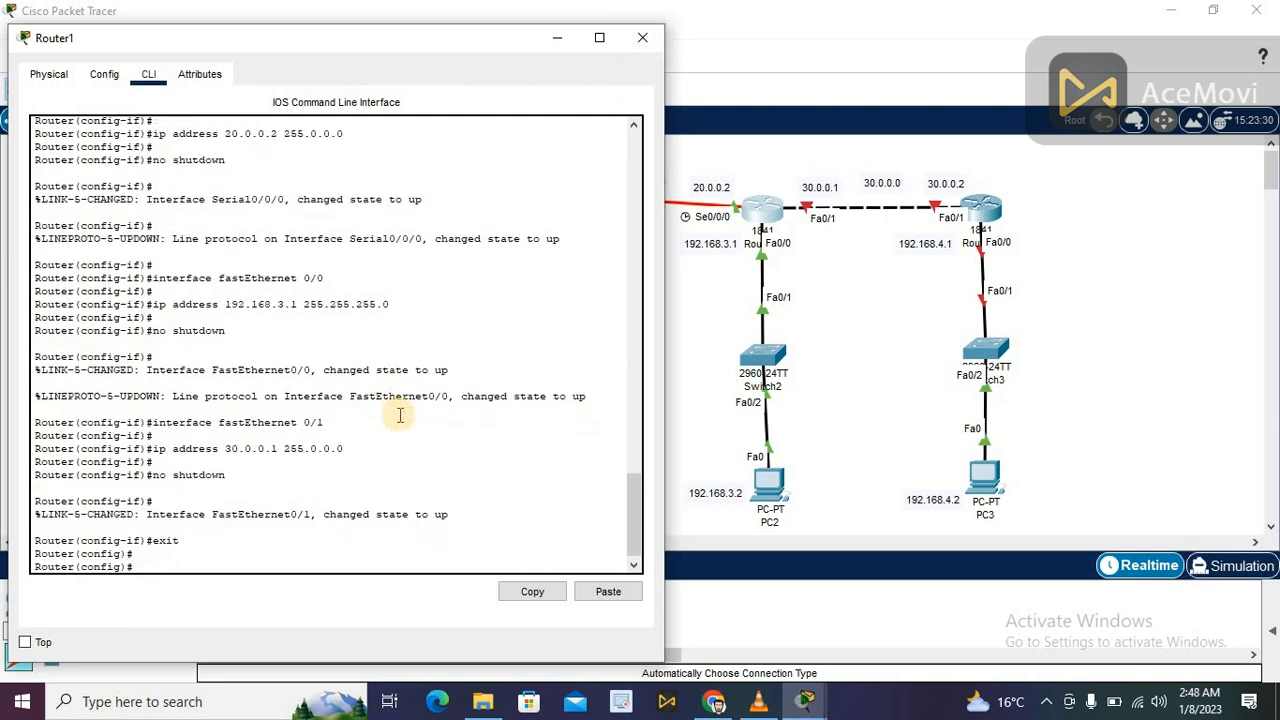
pyautogui.click(641, 41)
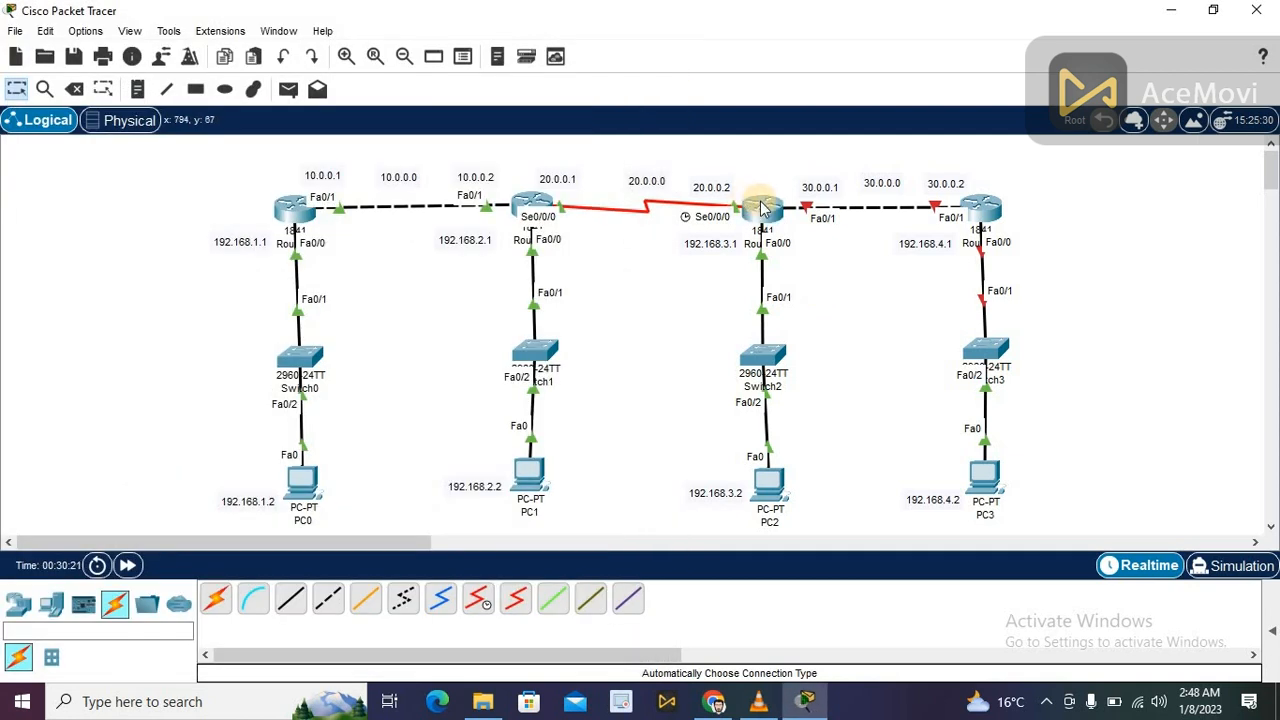
# - Open Router0's command line, answer no to the initial configuration dialog and start the console session
pyautogui.moveTo(762, 207)
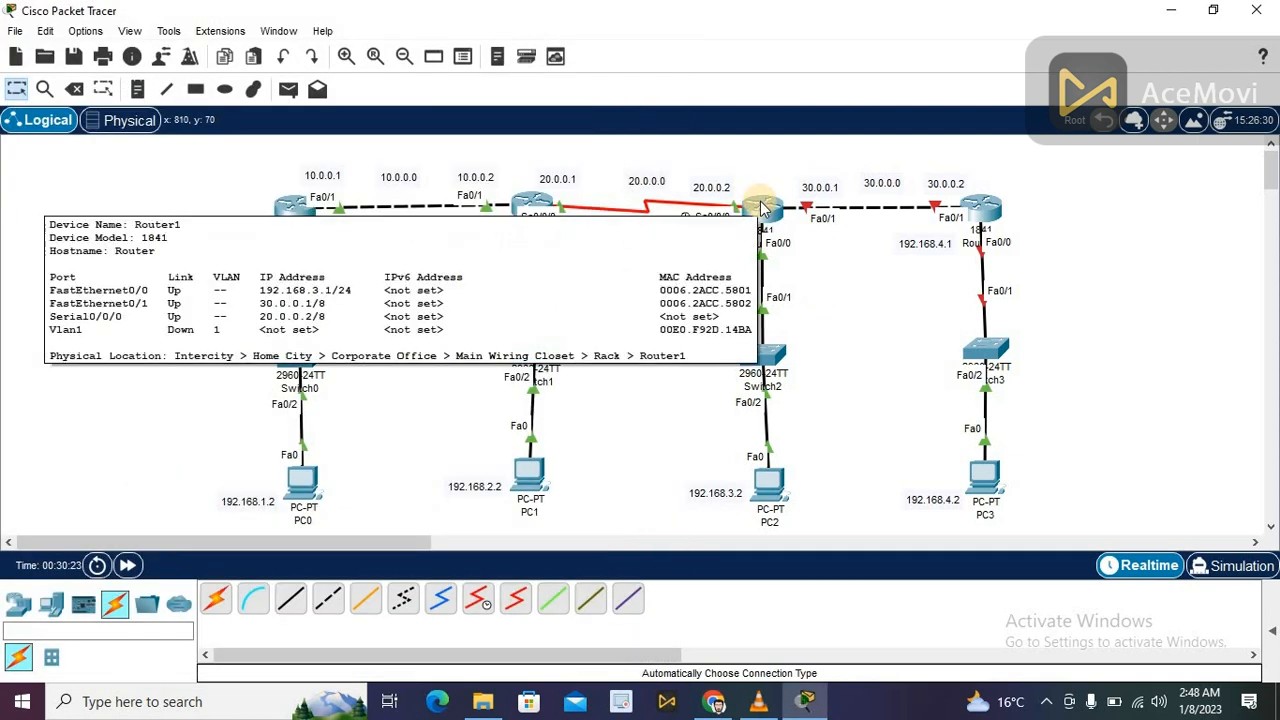
pyautogui.click(762, 207)
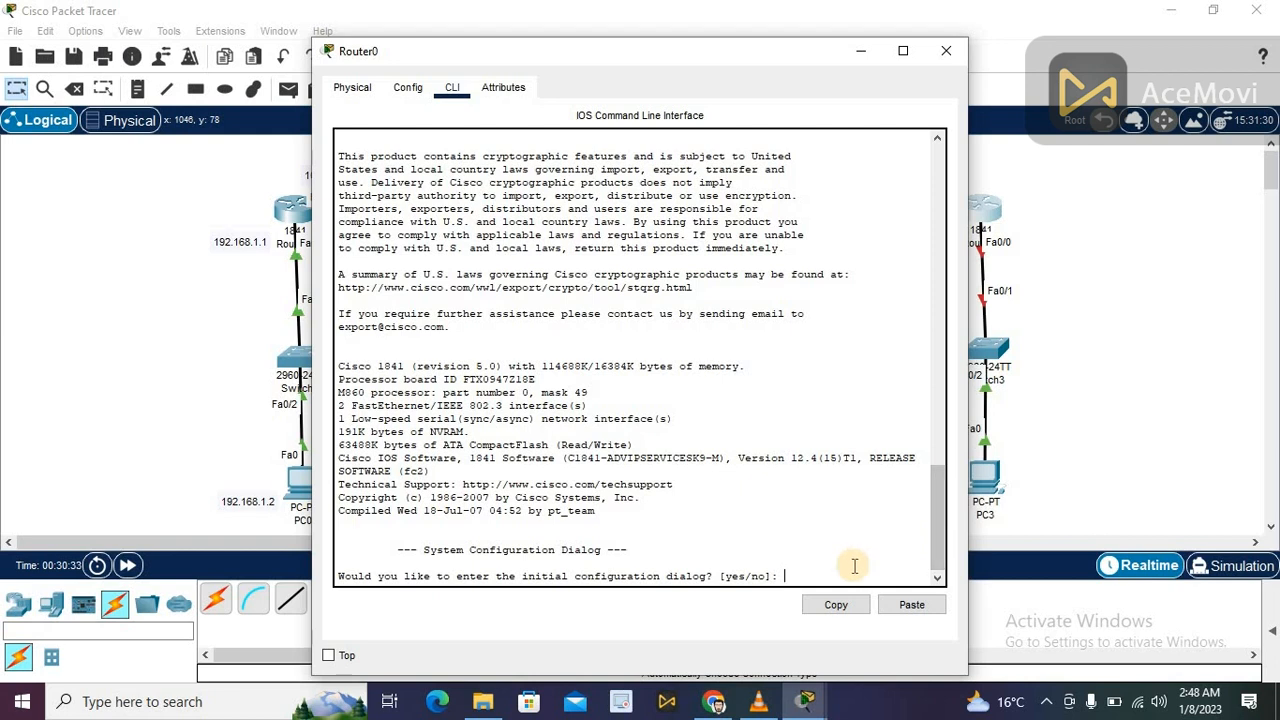
pyautogui.write('no')
pyautogui.press('Return')
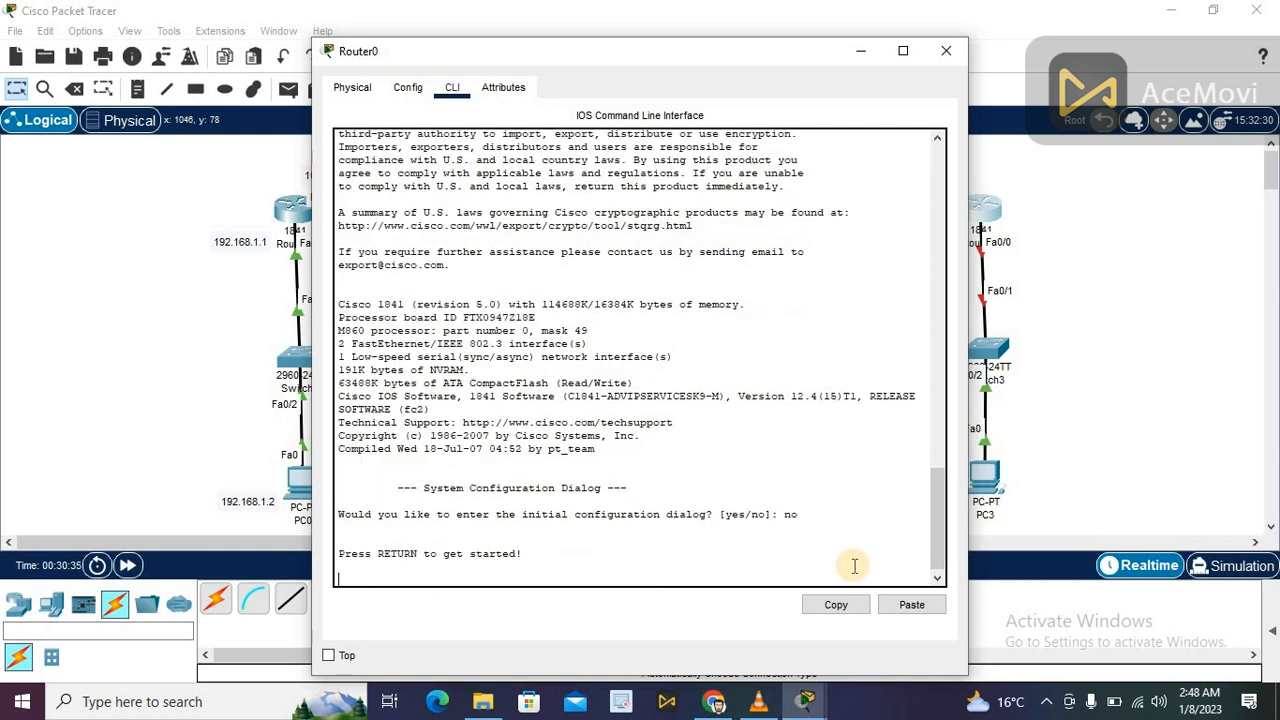
pyautogui.press('Return')
# - Enter privileged mode with enable and global configuration mode with config t on Router0
pyautogui.write('enable')
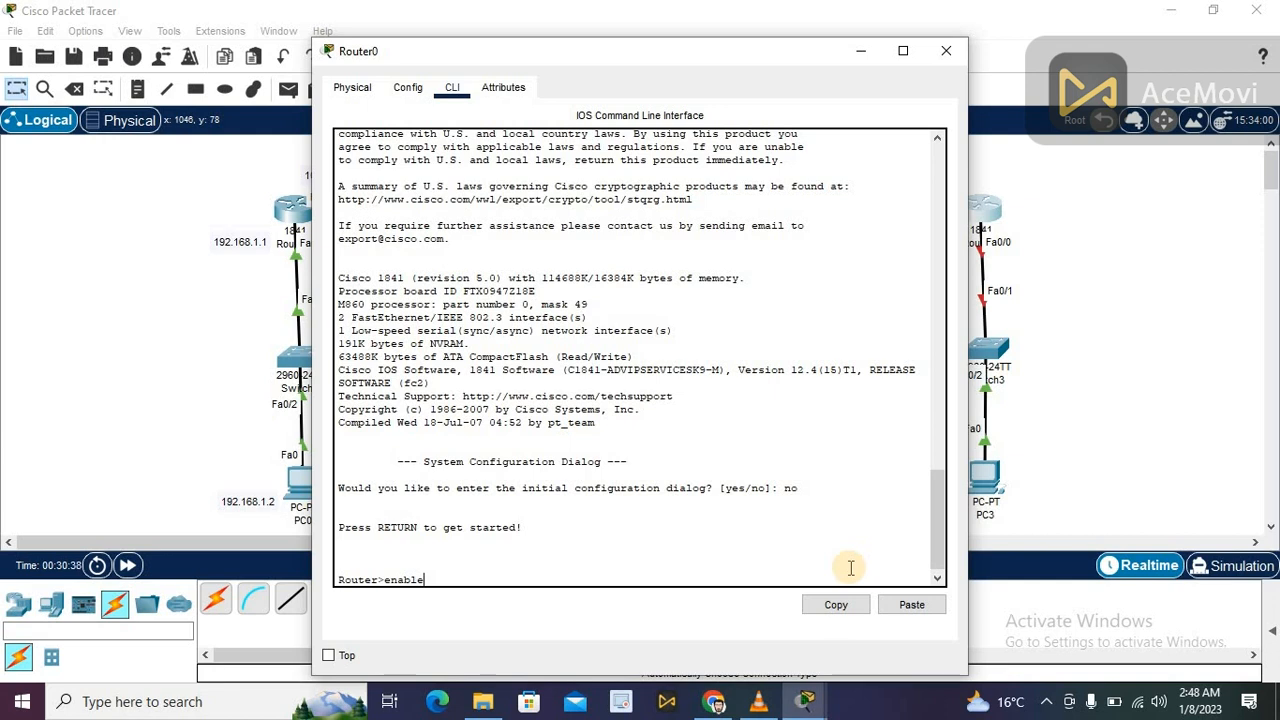
pyautogui.press('Return')
pyautogui.press('Return')
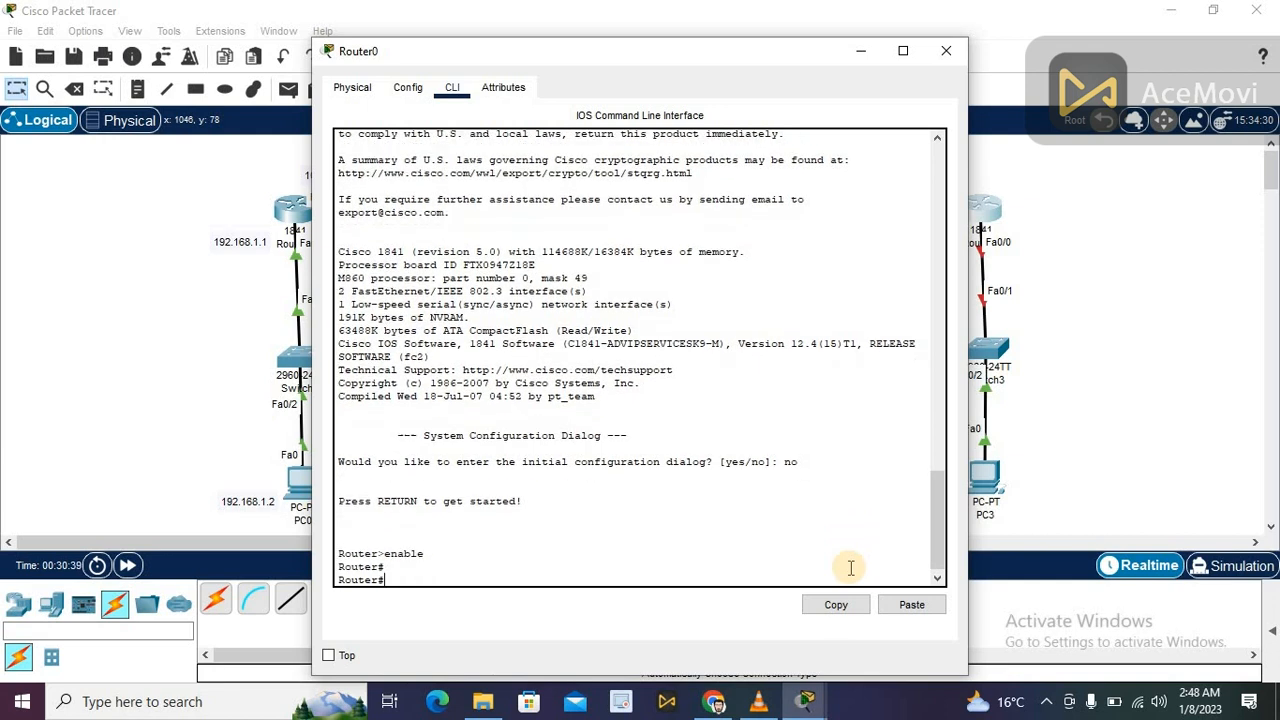
pyautogui.write('config t')
pyautogui.press('Return')
pyautogui.press('Return')
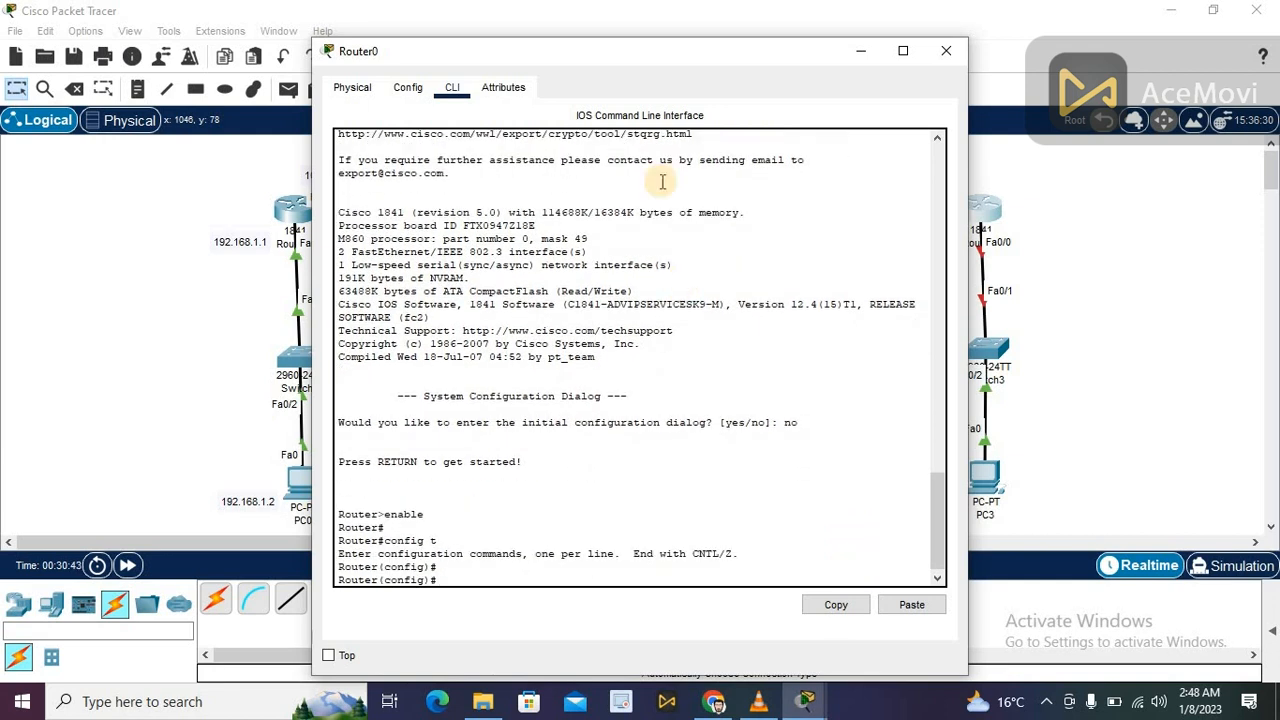
# - Assign IP address 30.0.0.2 with mask 255.0.0.0 to Router0's fastEthernet 0/1 interface
pyautogui.moveTo(683, 52); pyautogui.dragTo(447, 26)
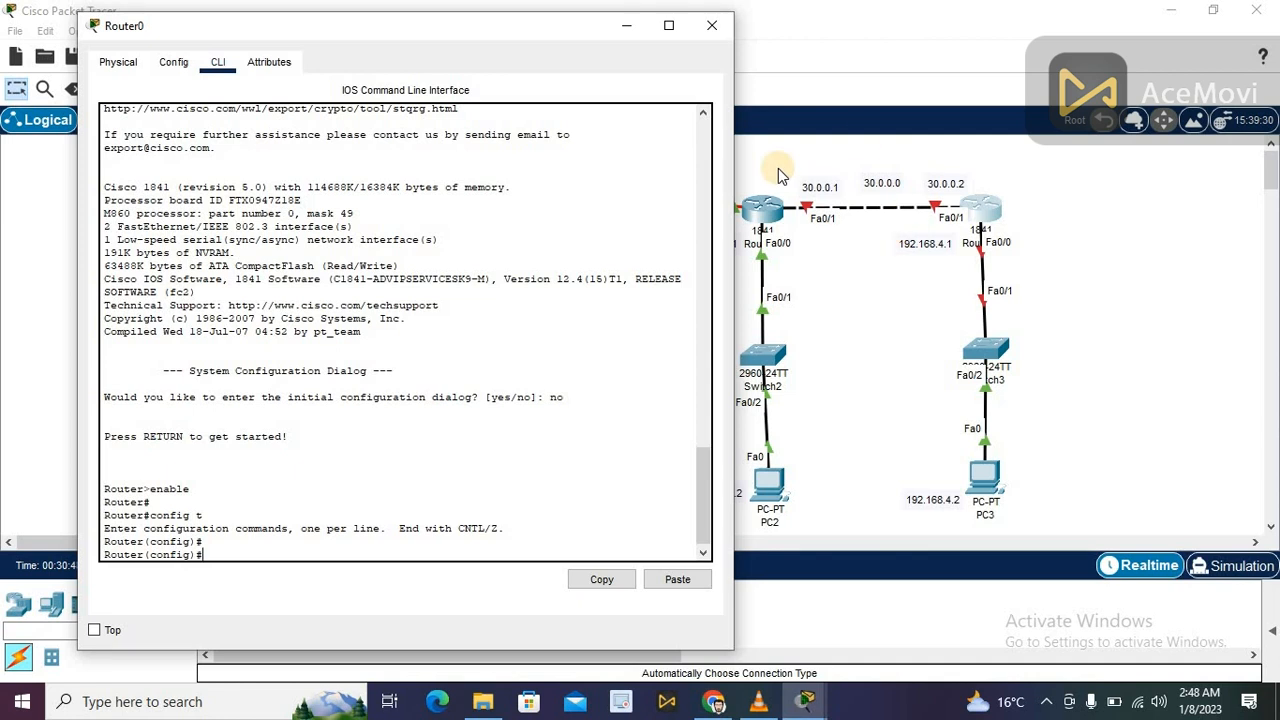
pyautogui.write('interface fastEthernet')
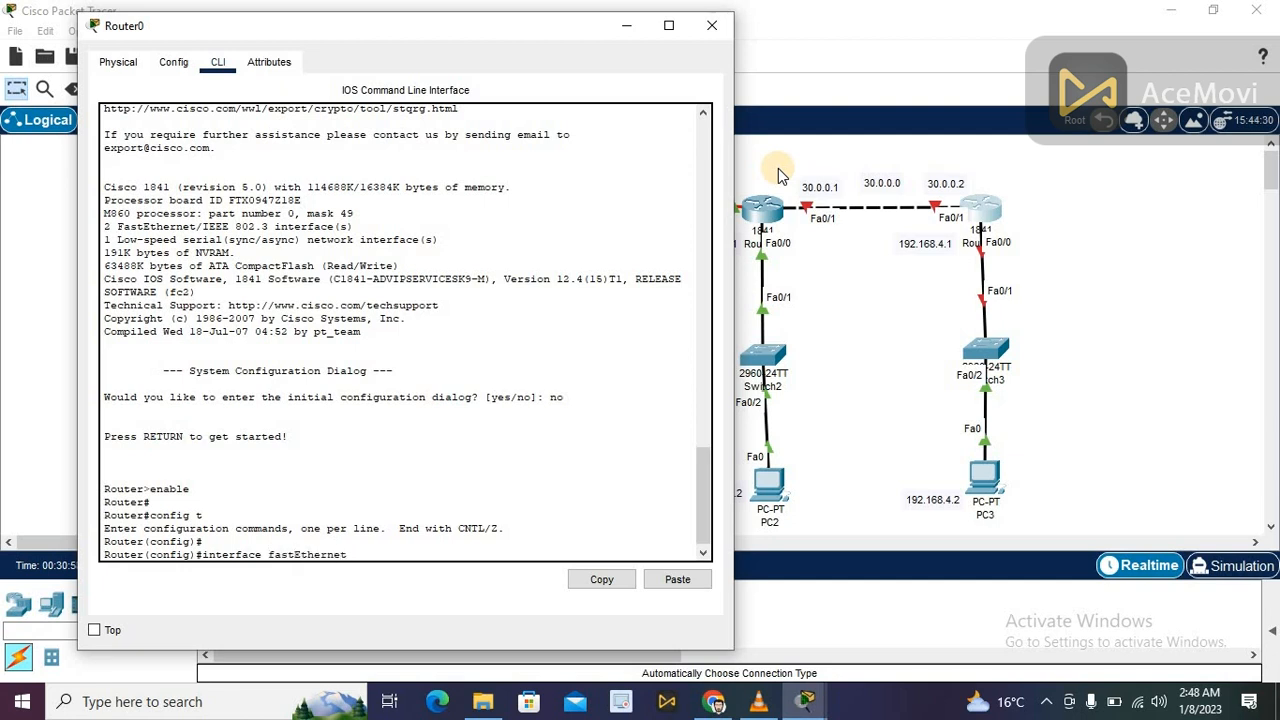
pyautogui.write(' 0/1')
pyautogui.press('Return')
pyautogui.press('Return')
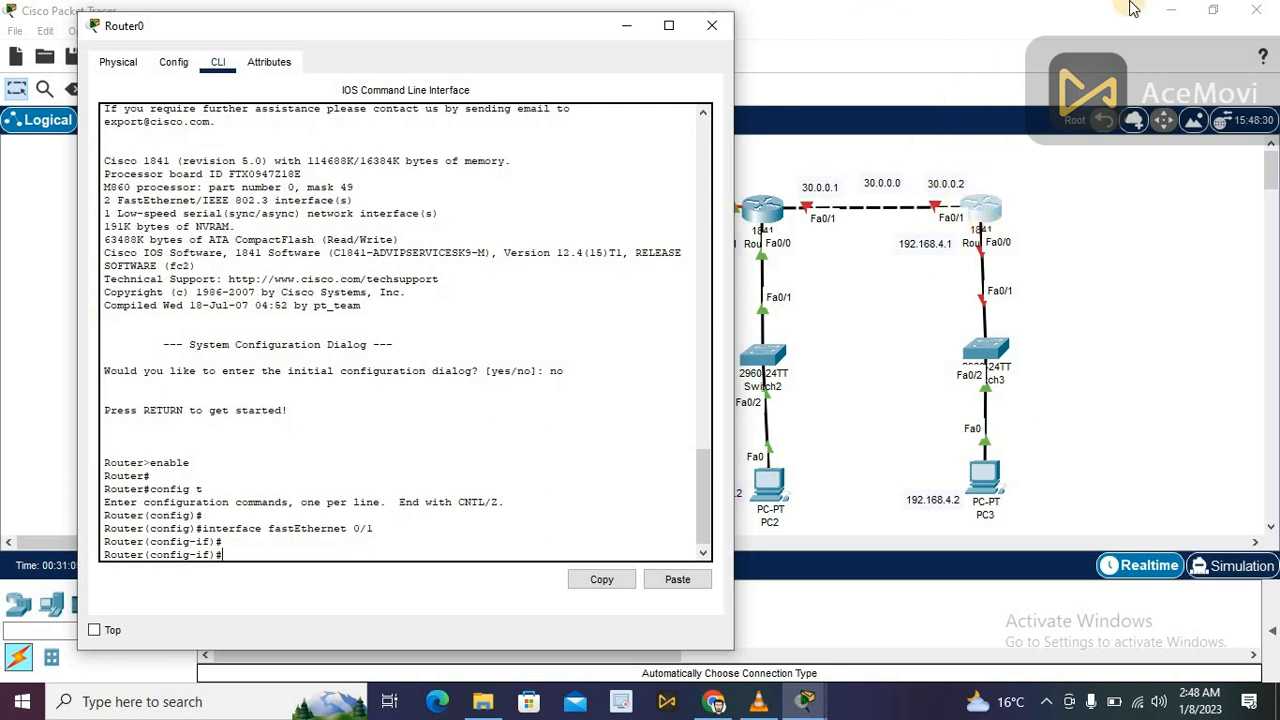
pyautogui.write('ip address 30.0.0.2')
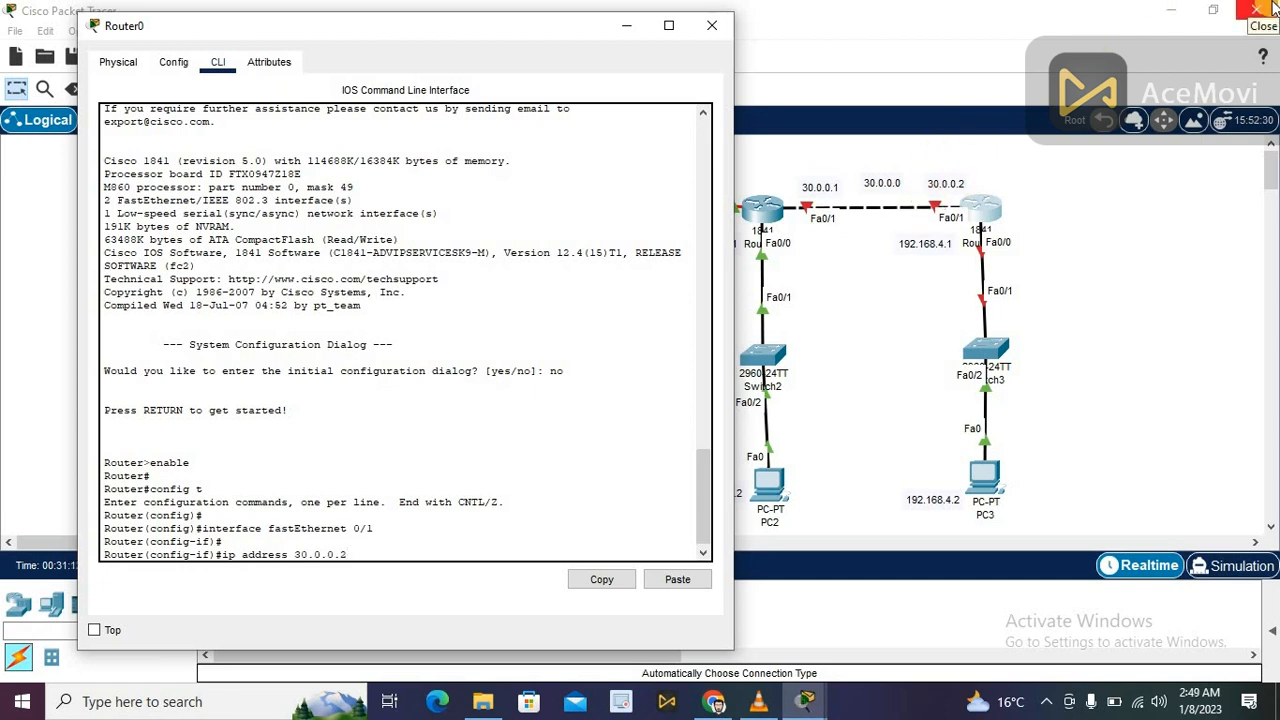
pyautogui.write(' 255.0.0.0')
pyautogui.press('Return')
pyautogui.press('Return')
# - Enable Router0's fastEthernet 0/1 interface with the no shutdown command
pyautogui.write('no ')
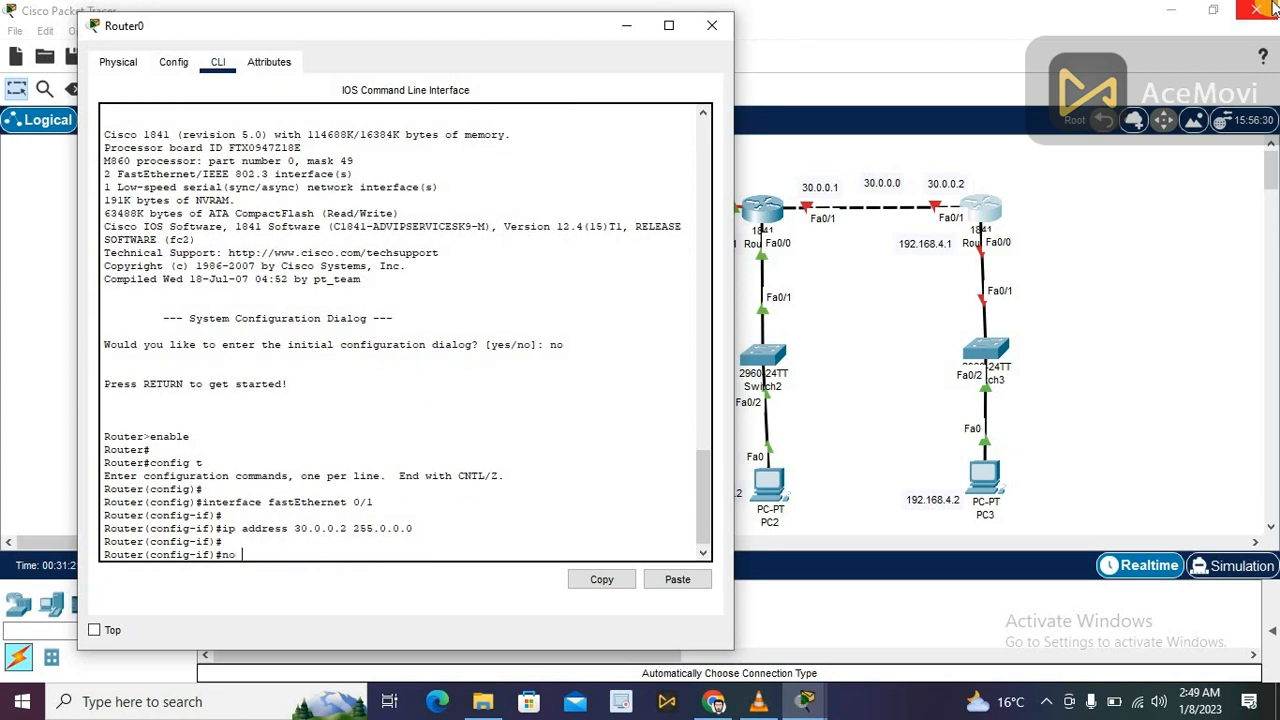
pyautogui.write('shutdown')
pyautogui.press('Return')
pyautogui.press('Return')
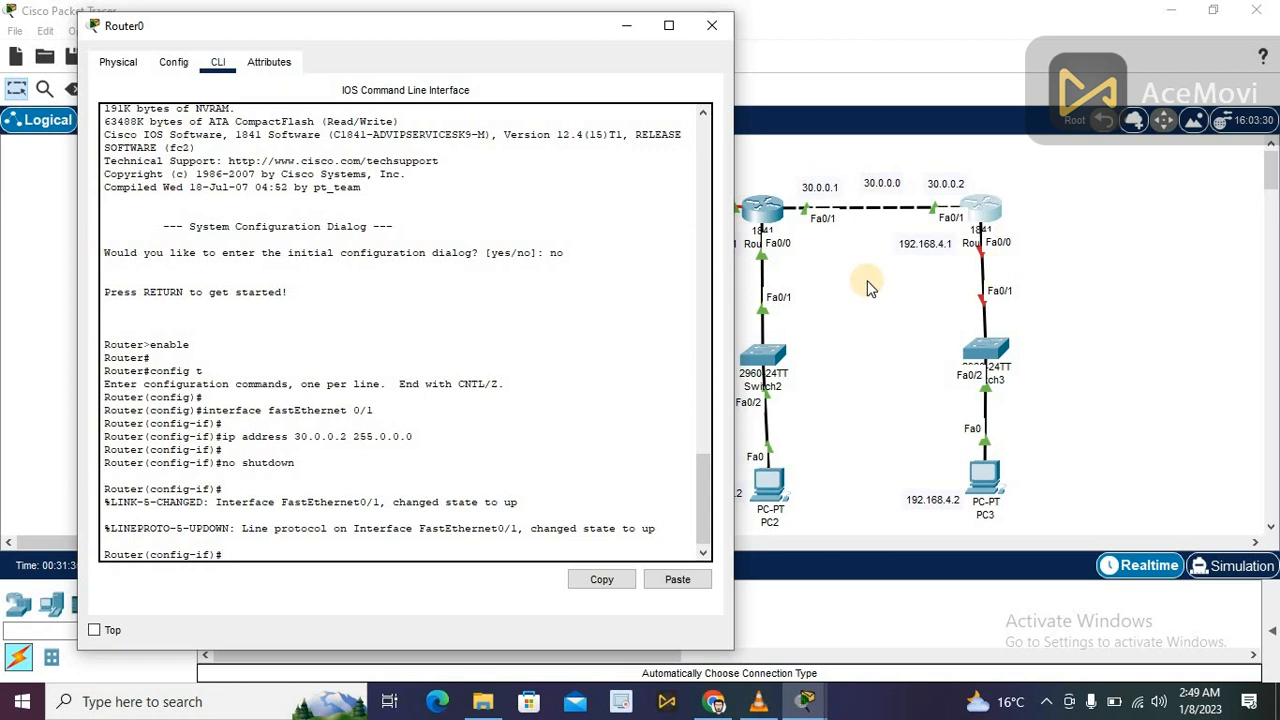
# - Assign IP address 192.168.4.1 with mask 255.255.255.0 to Router0's fastEthernet 0/0 interface
pyautogui.write('interface fastEthernet 0')
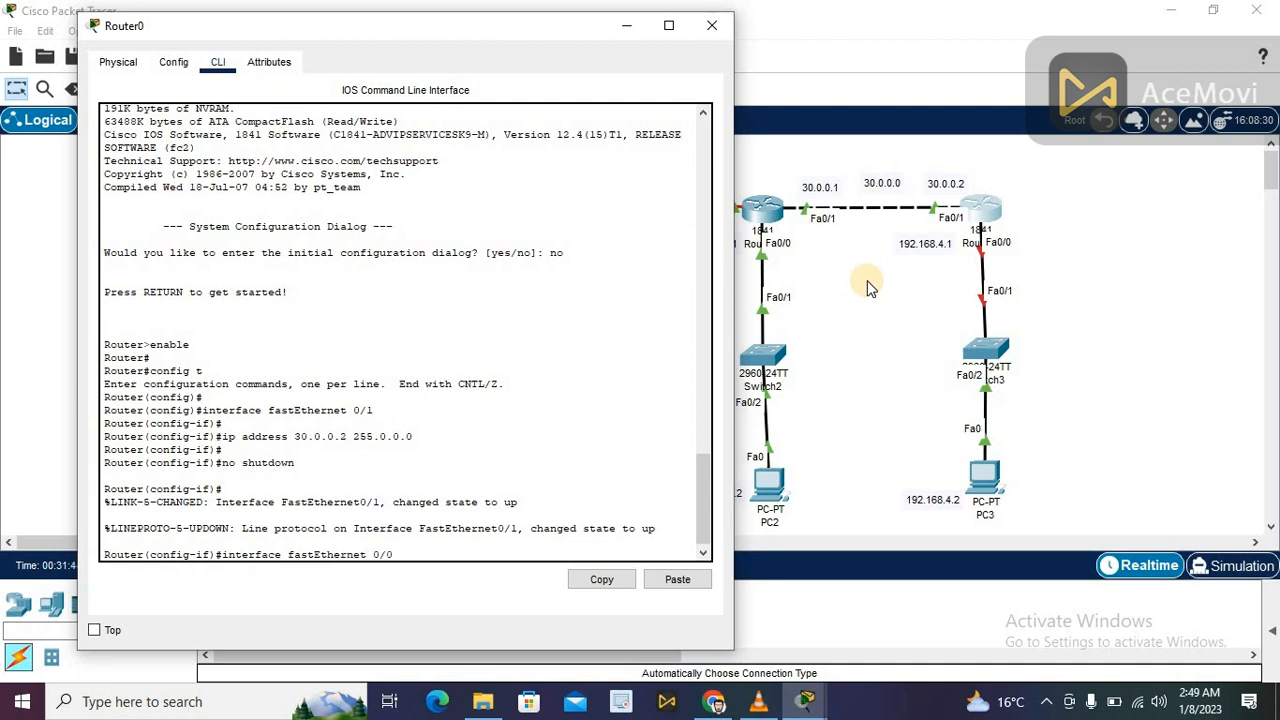
pyautogui.write('/0')
pyautogui.press('Return')
pyautogui.press('Return')
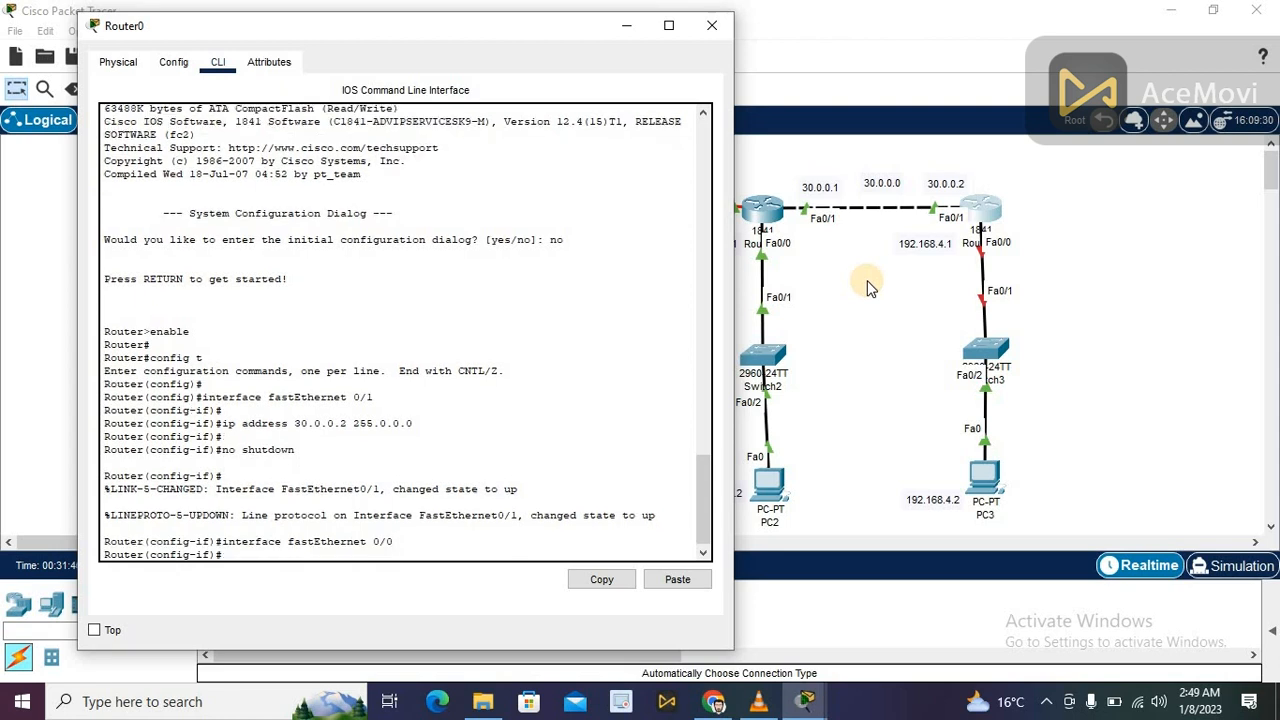
pyautogui.write('ip addd')
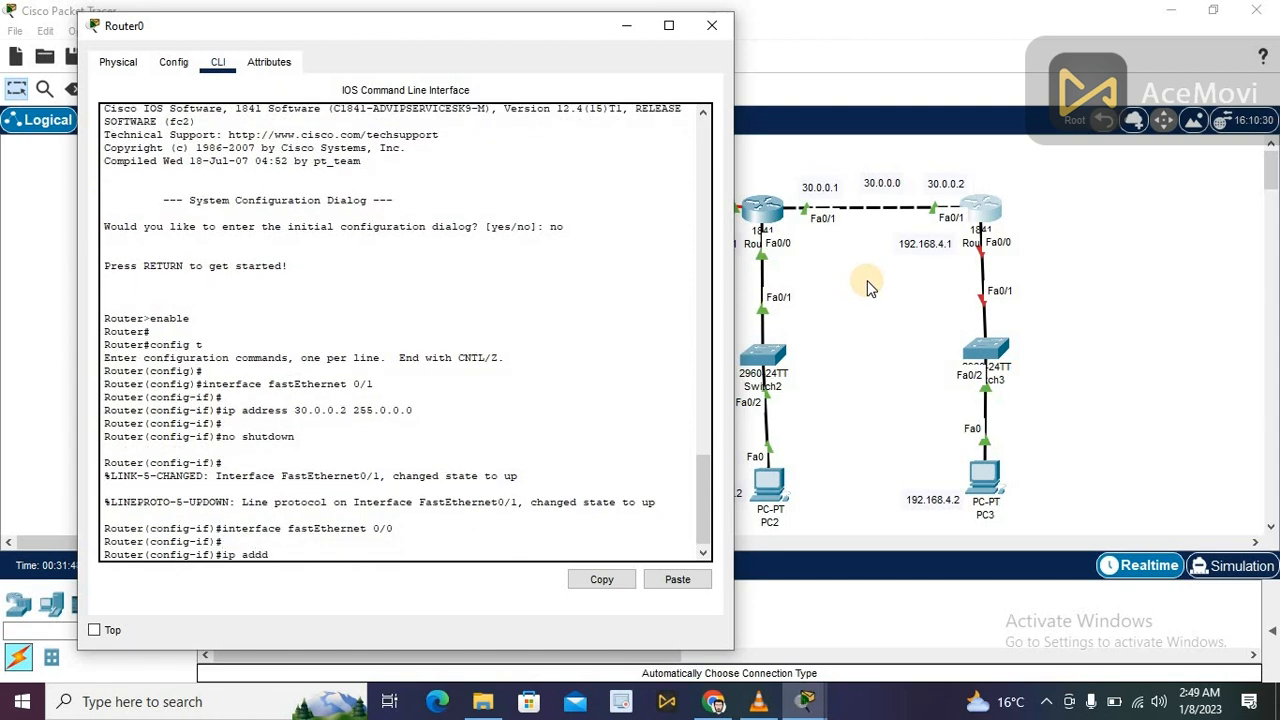
pyautogui.press('BackSpace')
pyautogui.press('BackSpace')
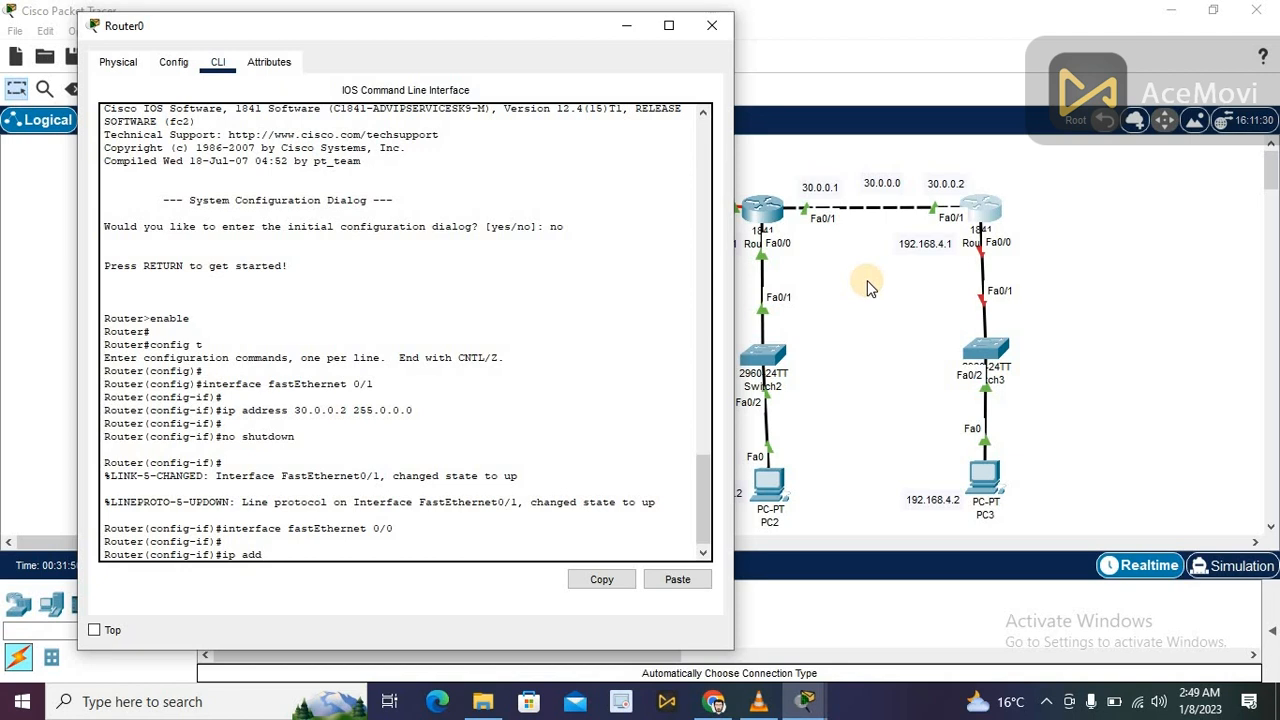
pyautogui.write('ress ')
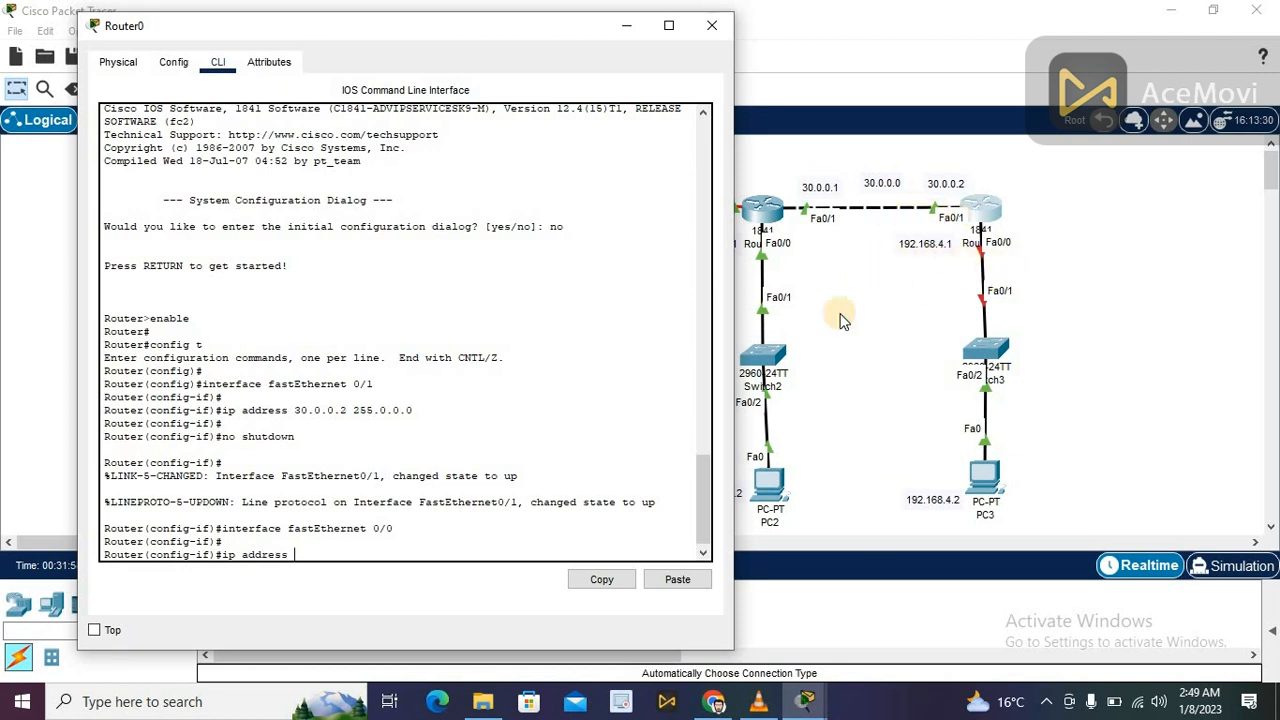
pyautogui.write('192')
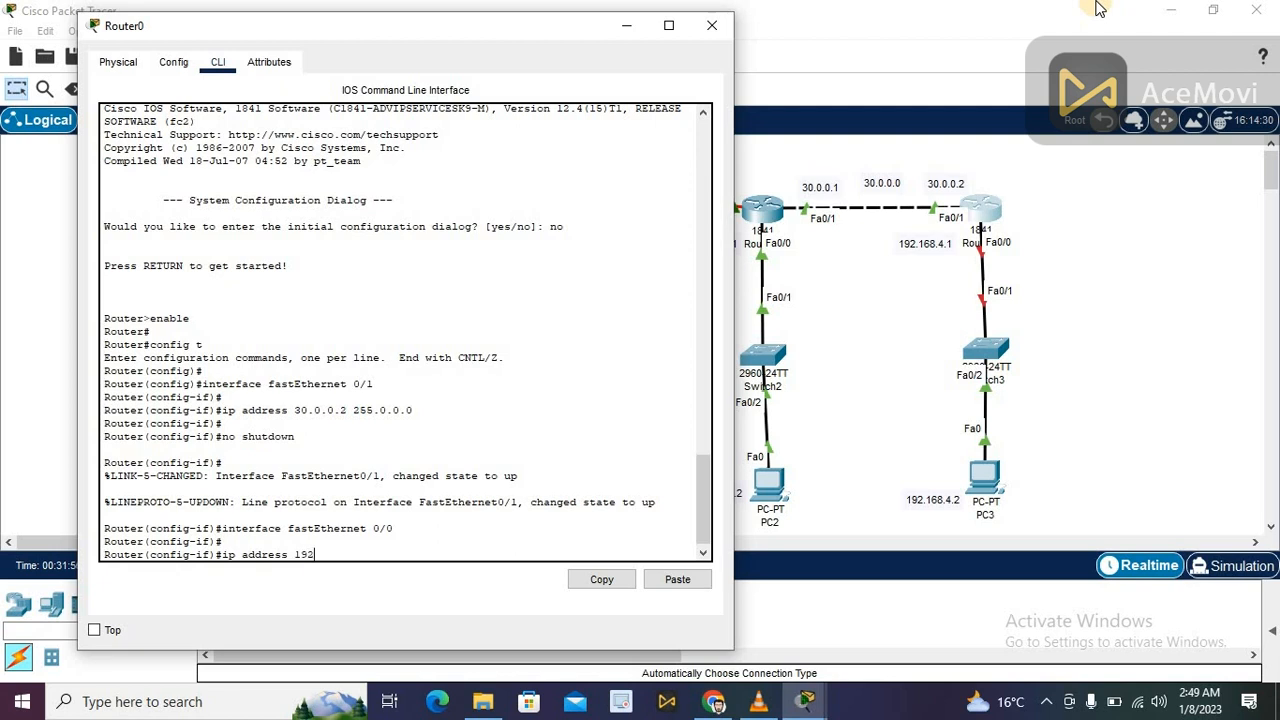
pyautogui.write('.168.4.1 255.255.255.0')
pyautogui.press('Return')
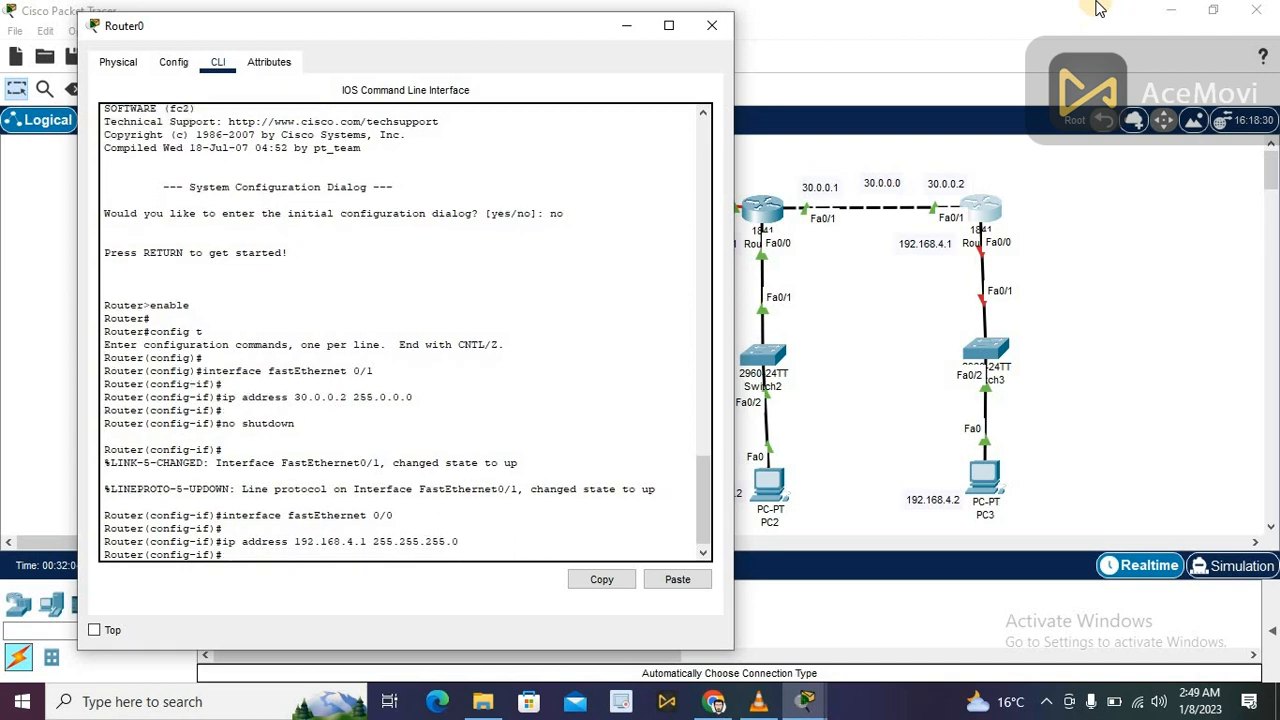
# - Enable Router0's fastEthernet 0/0 interface with the no shutdown command and close the router's window
pyautogui.write('no shut')
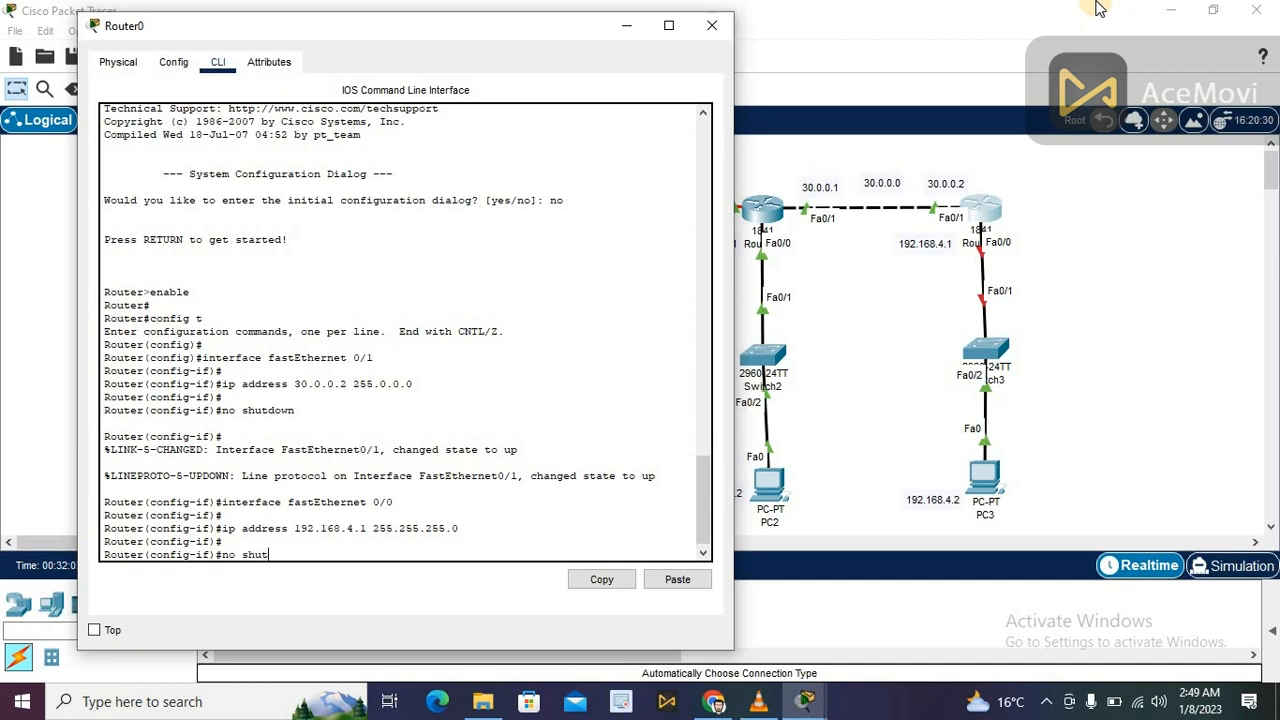
pyautogui.write('down')
pyautogui.press('Return')
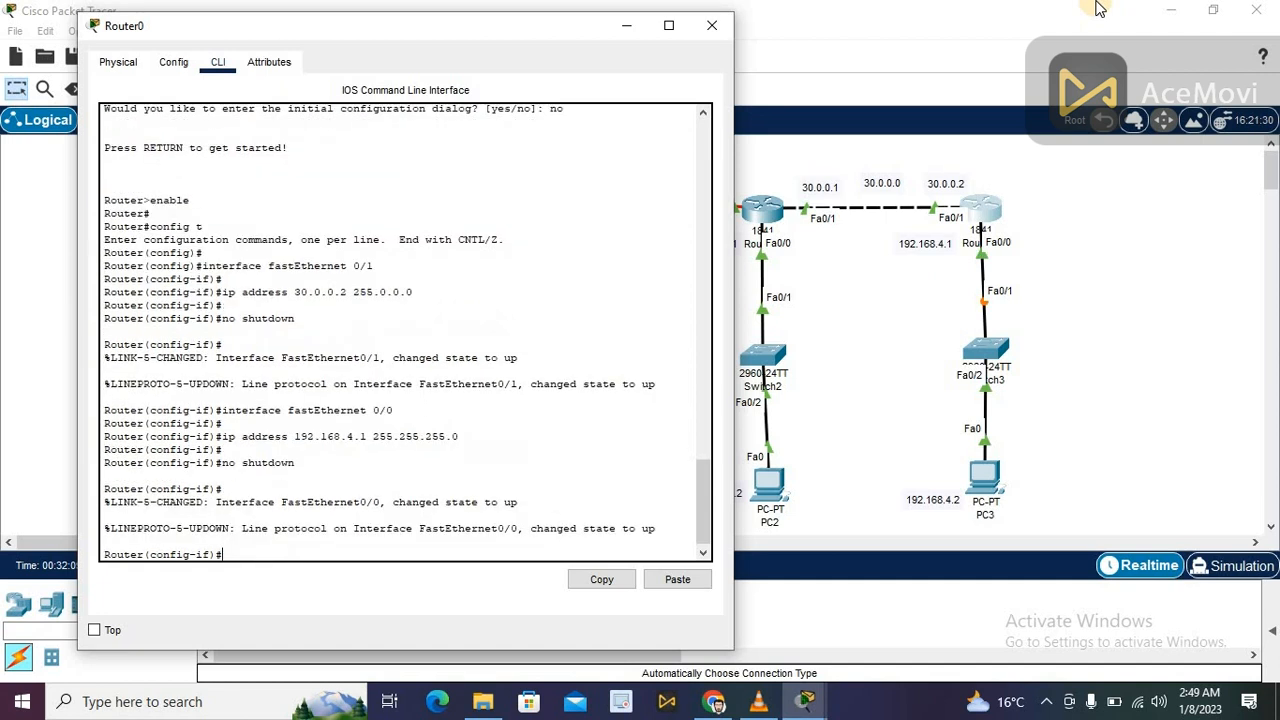
pyautogui.click(712, 29)
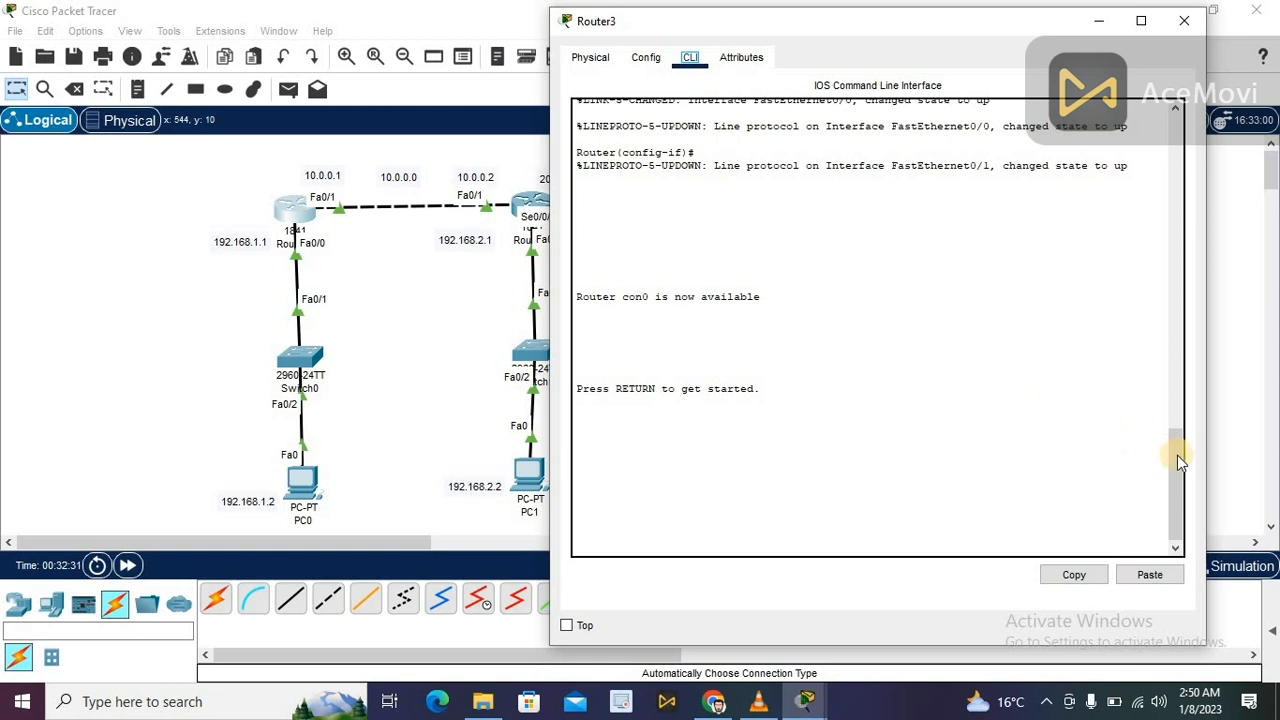
# - Resume the console session on Router3 and enter privileged mode with the en command
pyautogui.click(1134, 527)
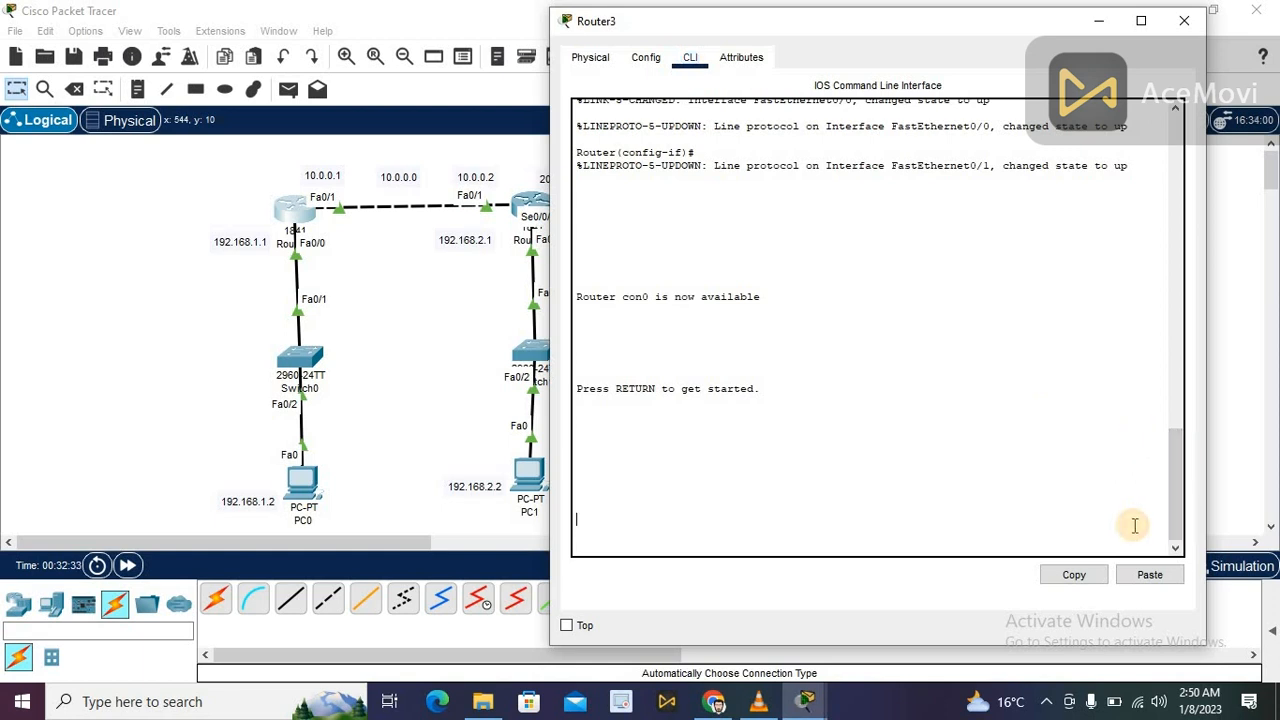
pyautogui.press('Return')
pyautogui.press('Return')
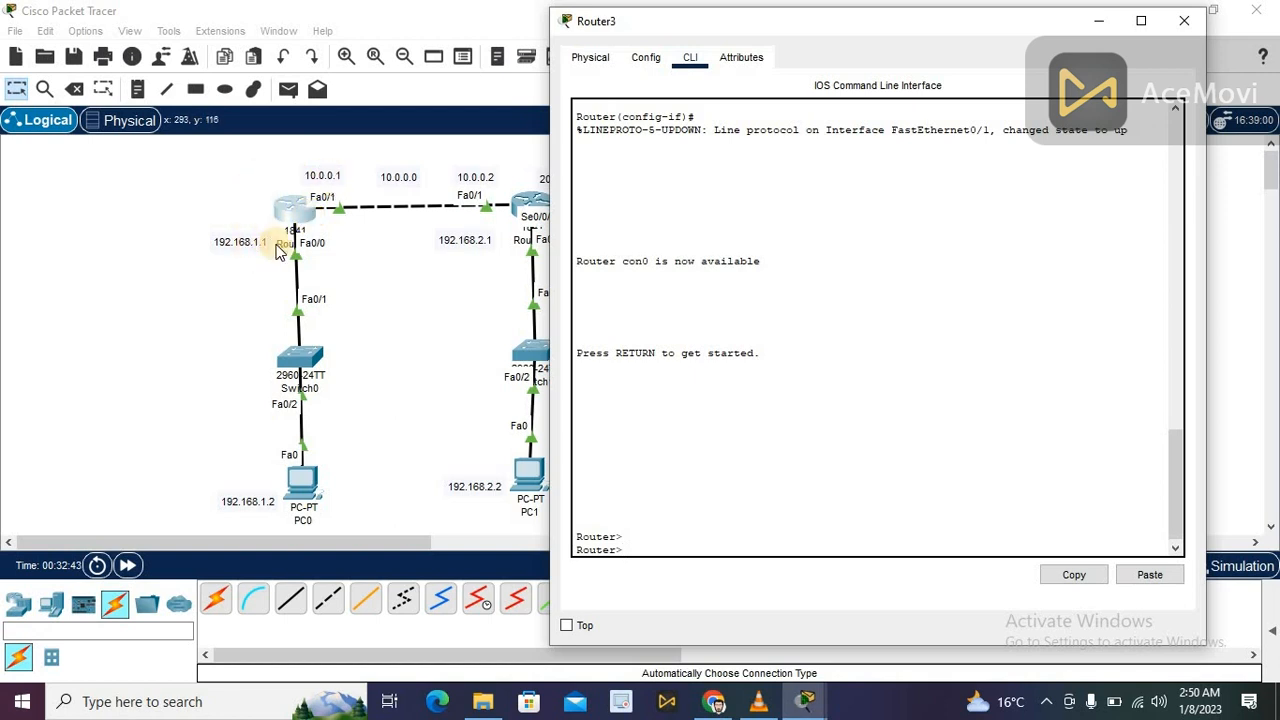
pyautogui.click(662, 535)
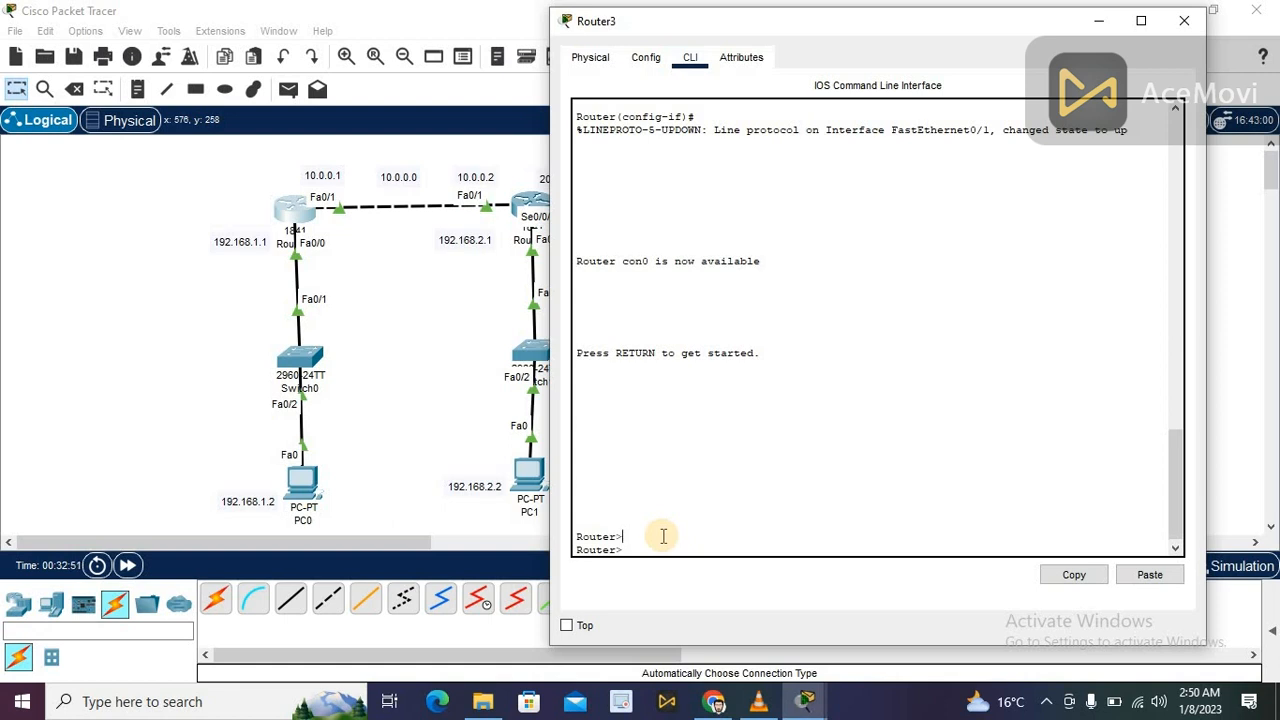
pyautogui.write('cong')
pyautogui.press('BackSpace')
pyautogui.press('BackSpace')
pyautogui.write('en')
pyautogui.press('Return')
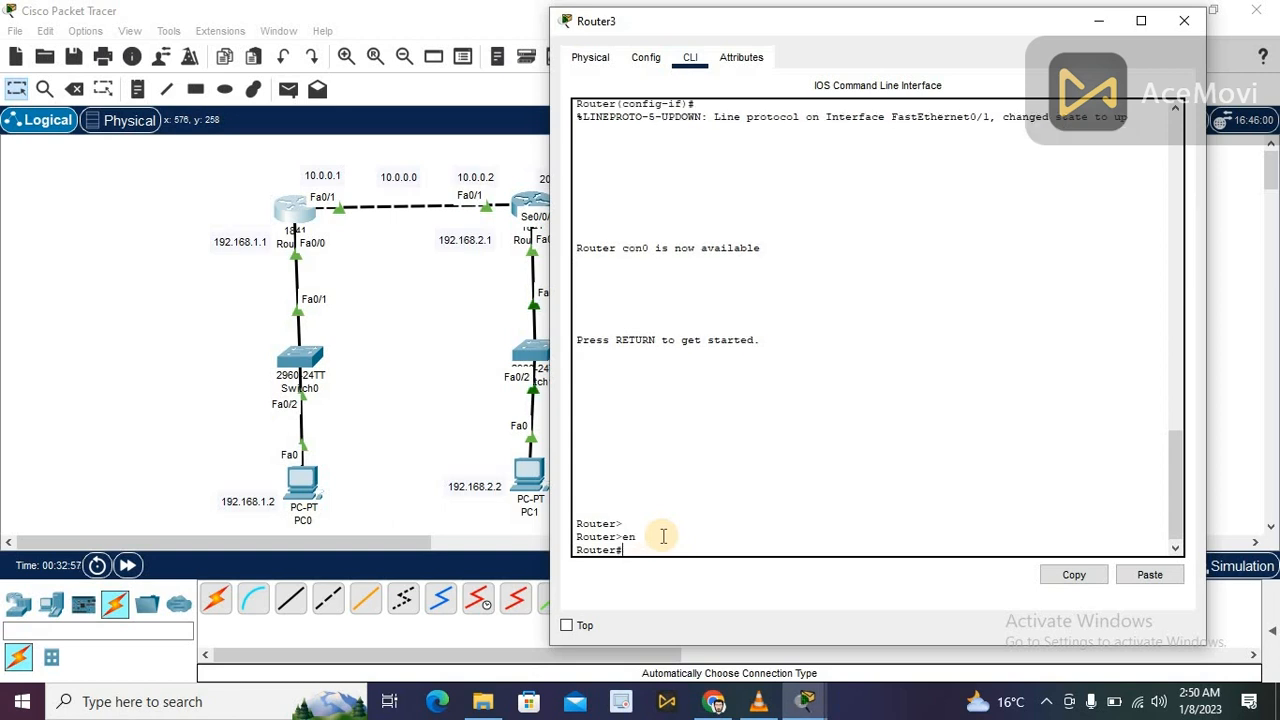
# - Enter global configuration mode on Router3 with the config t command
pyautogui.write('con')
pyautogui.press('Return')
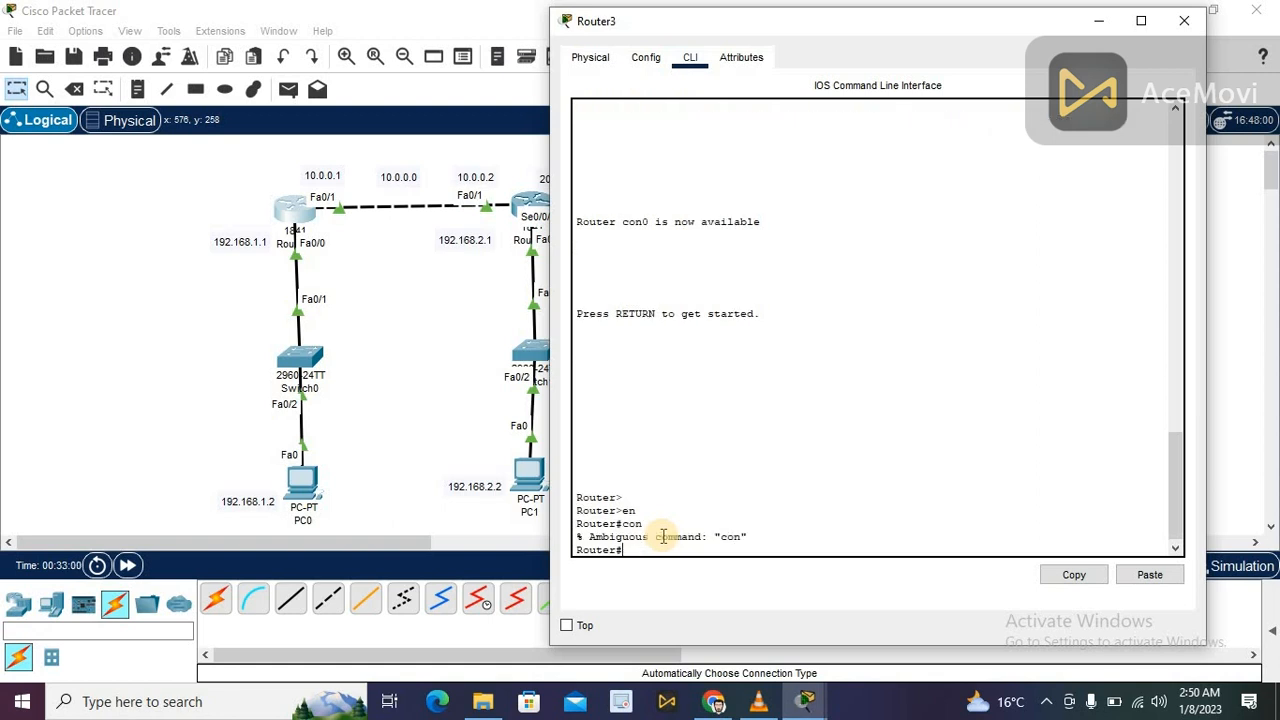
pyautogui.write('config')
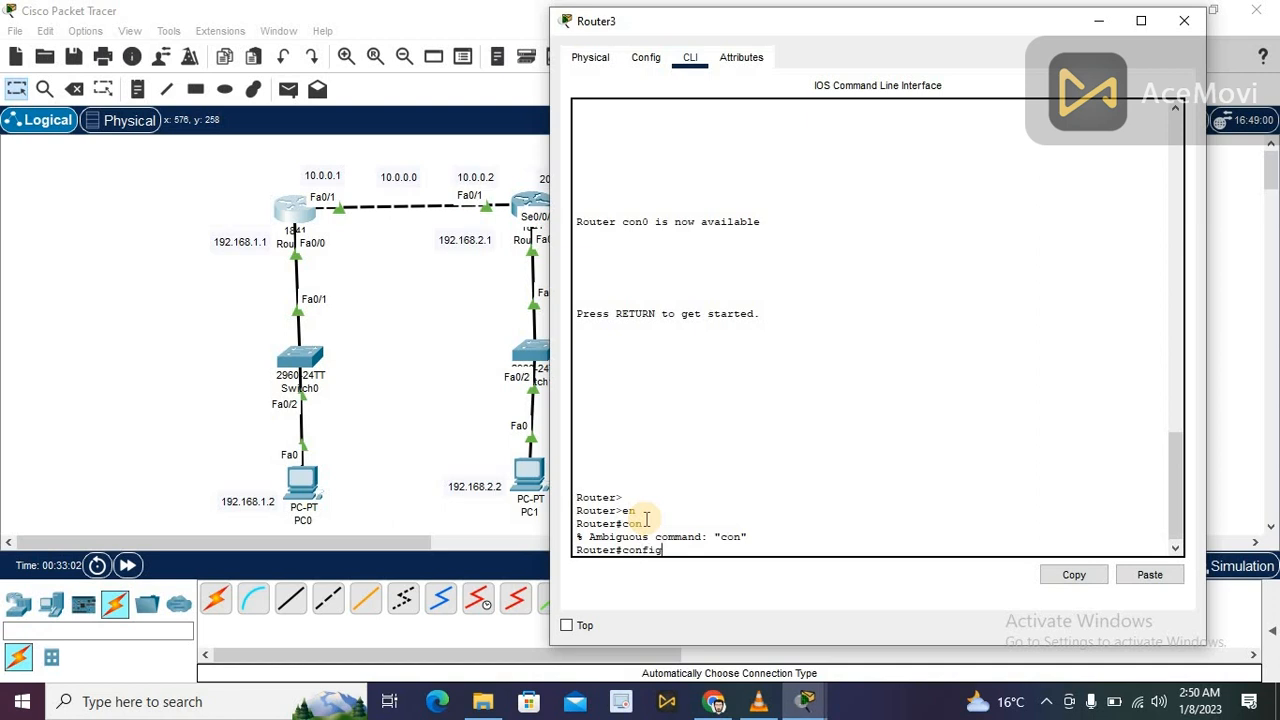
pyautogui.write(' t')
pyautogui.press('Return')
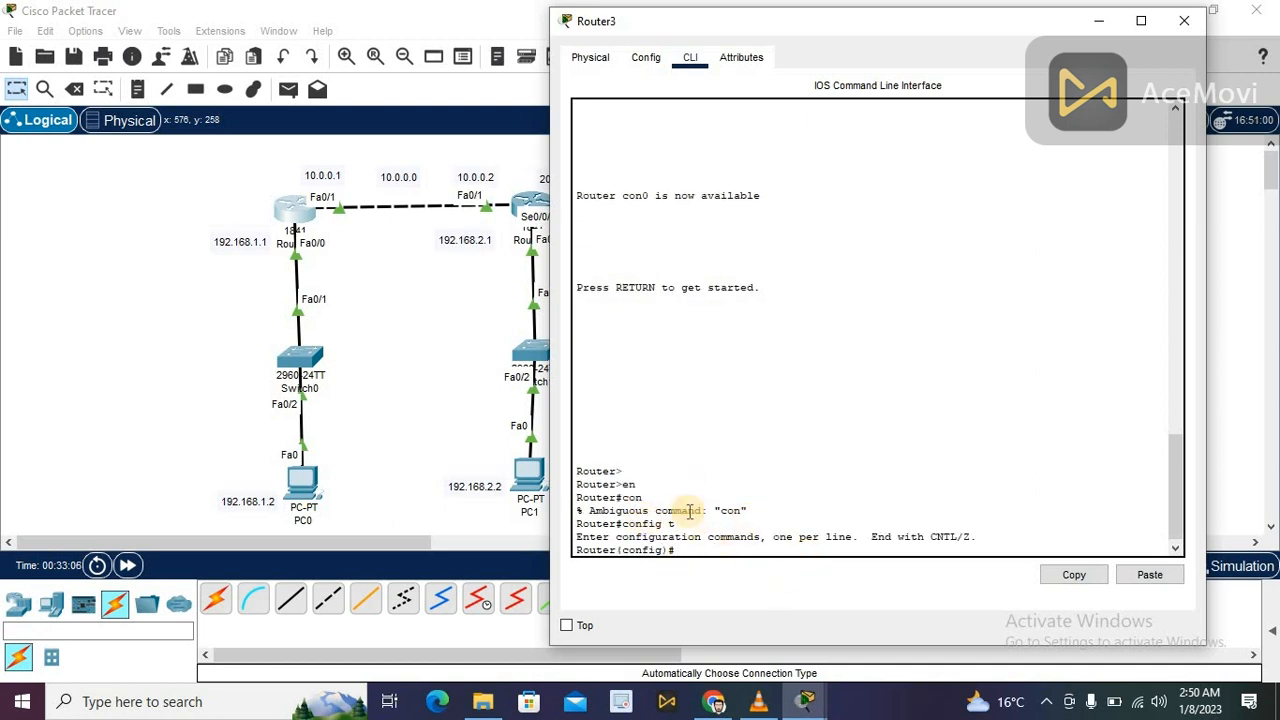
# - Start an EIGRP routing process with autonomous system number 10 on Router3
pyautogui.write('router eigrp')
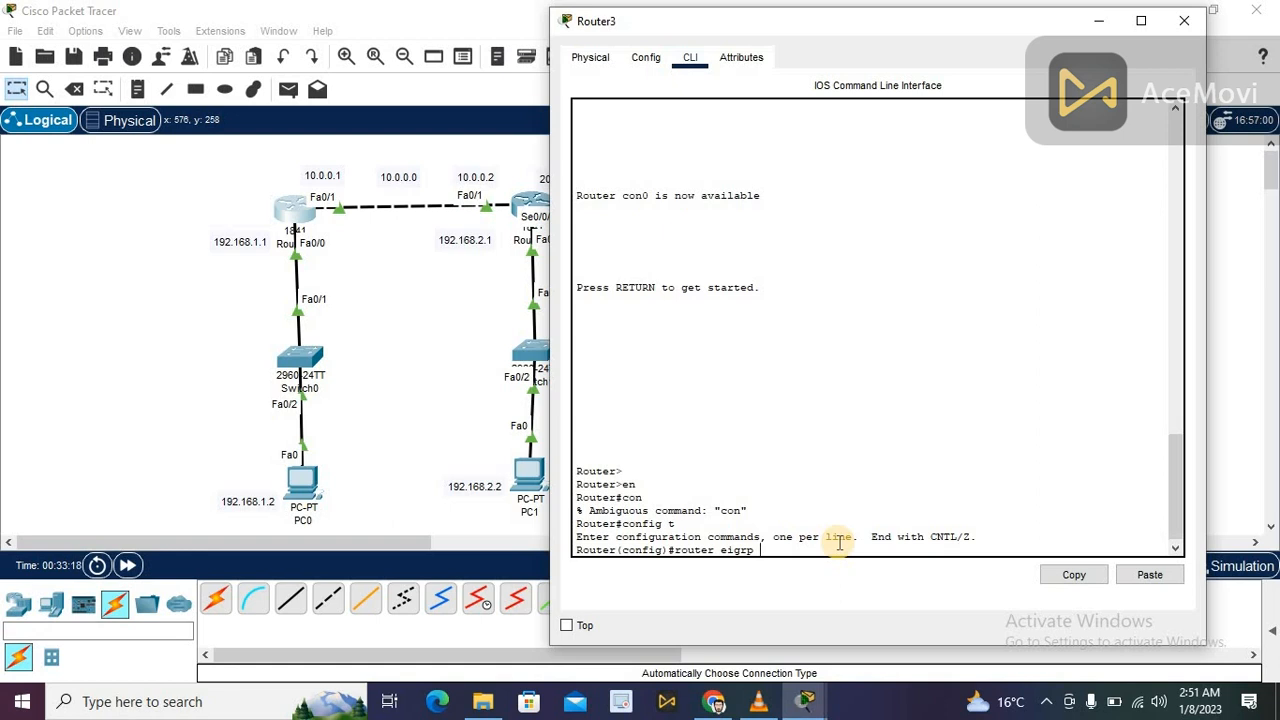
pyautogui.write('10')
pyautogui.press('Return')
pyautogui.press('Return')
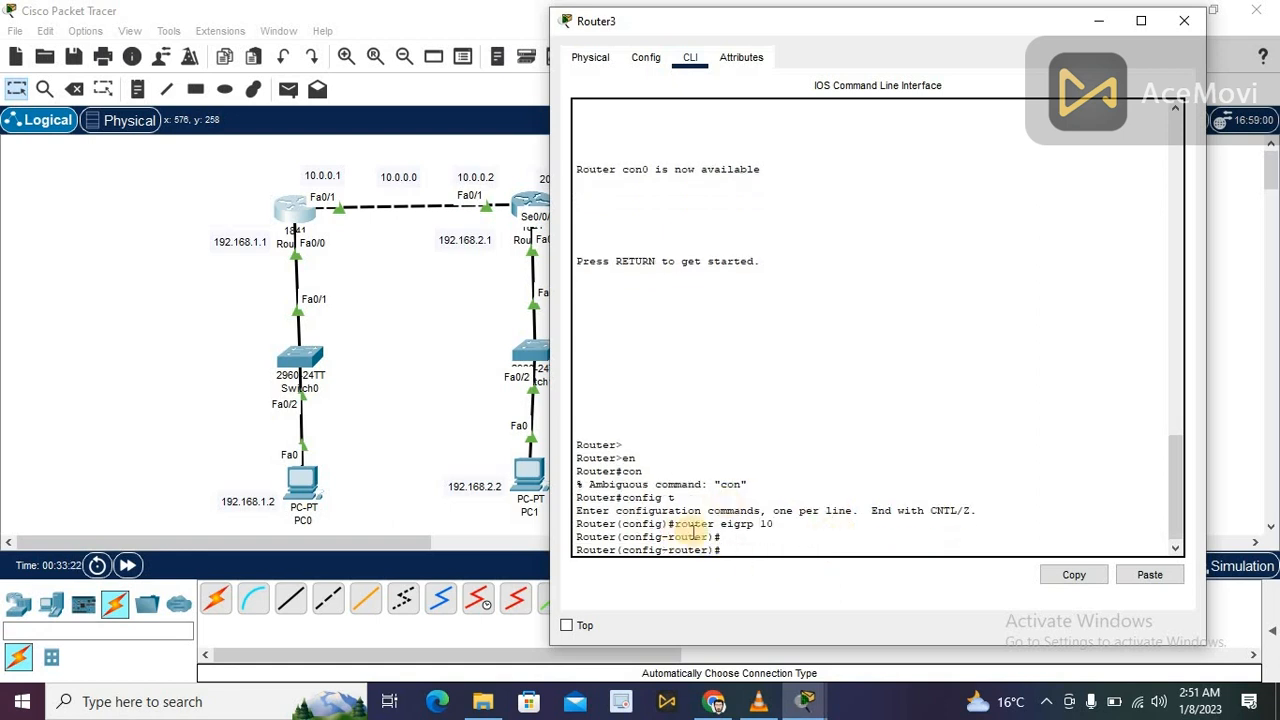
# - Advertise network 10.0.0.0 in Router3's EIGRP 10 process with the network command
pyautogui.write('netw')
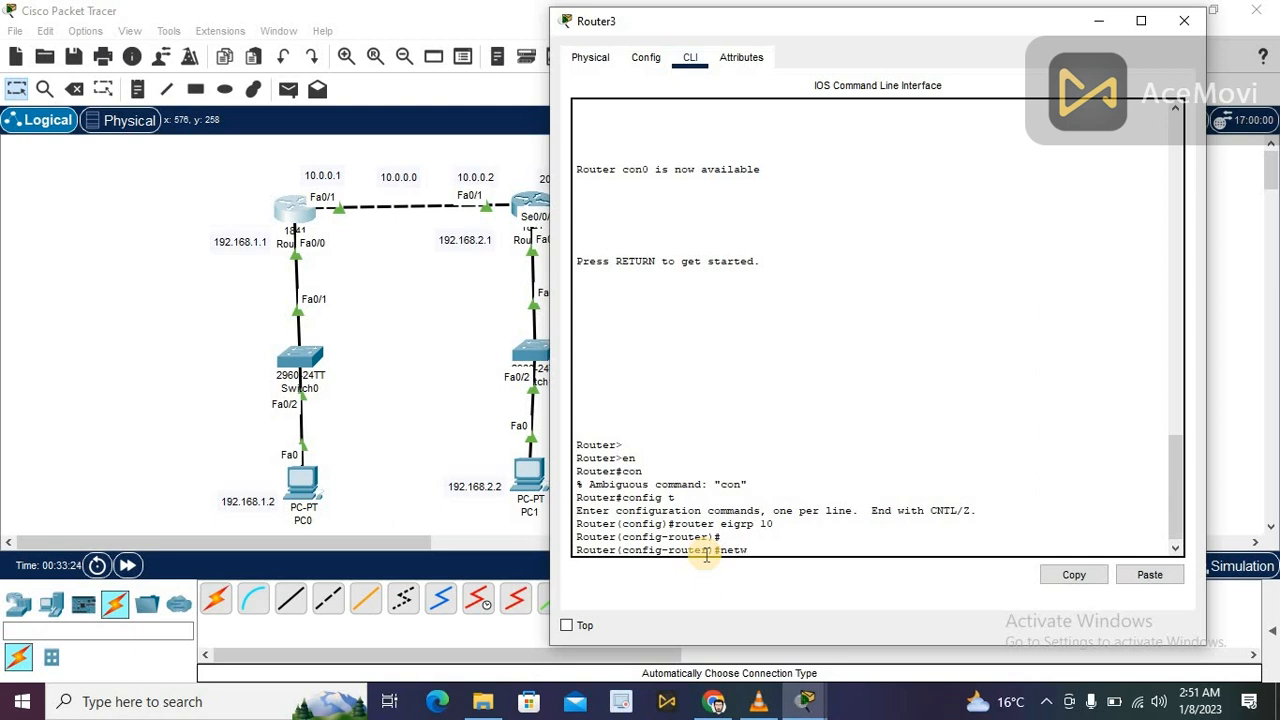
pyautogui.write('ork')
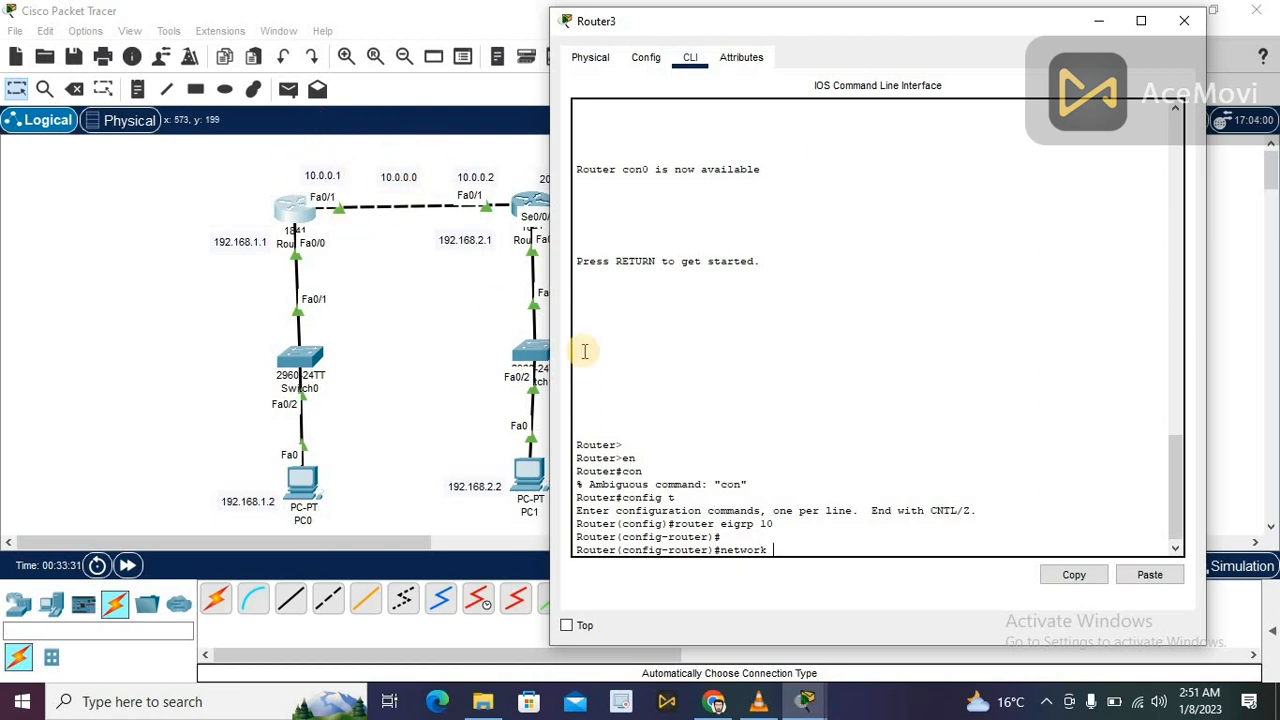
pyautogui.write('10.0.0.0')
pyautogui.press('Return')
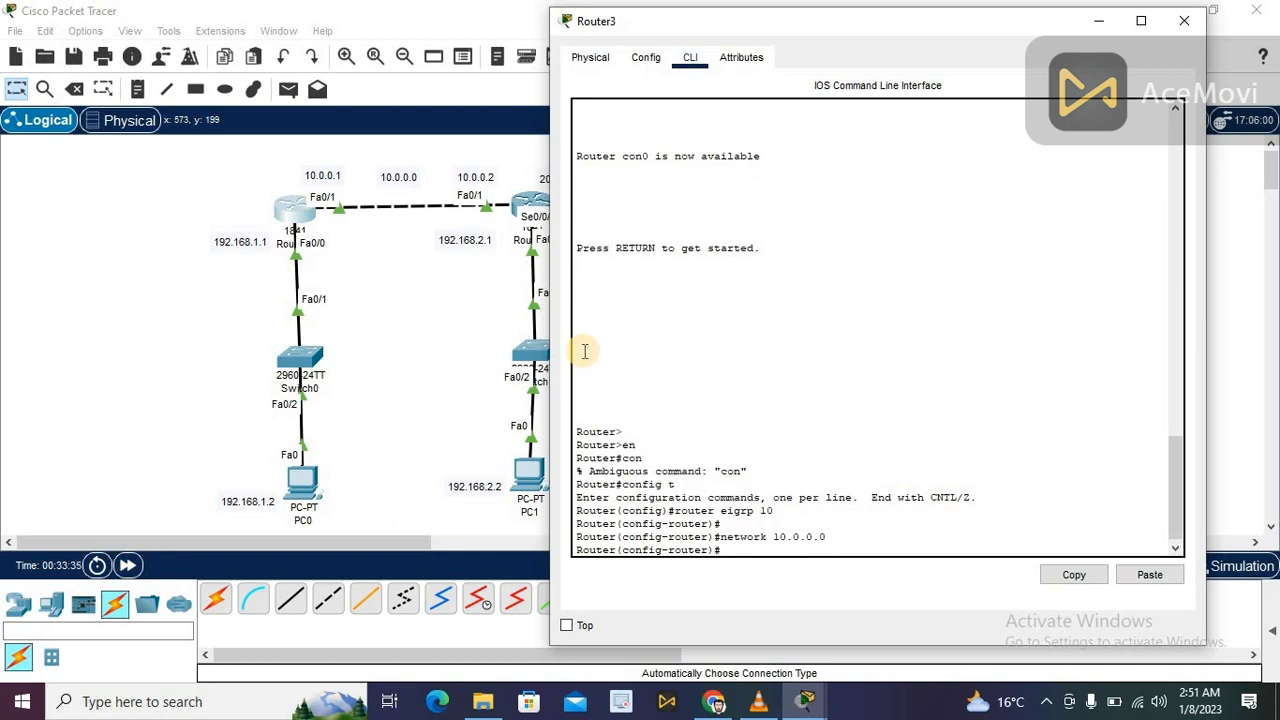
pyautogui.press('Return')
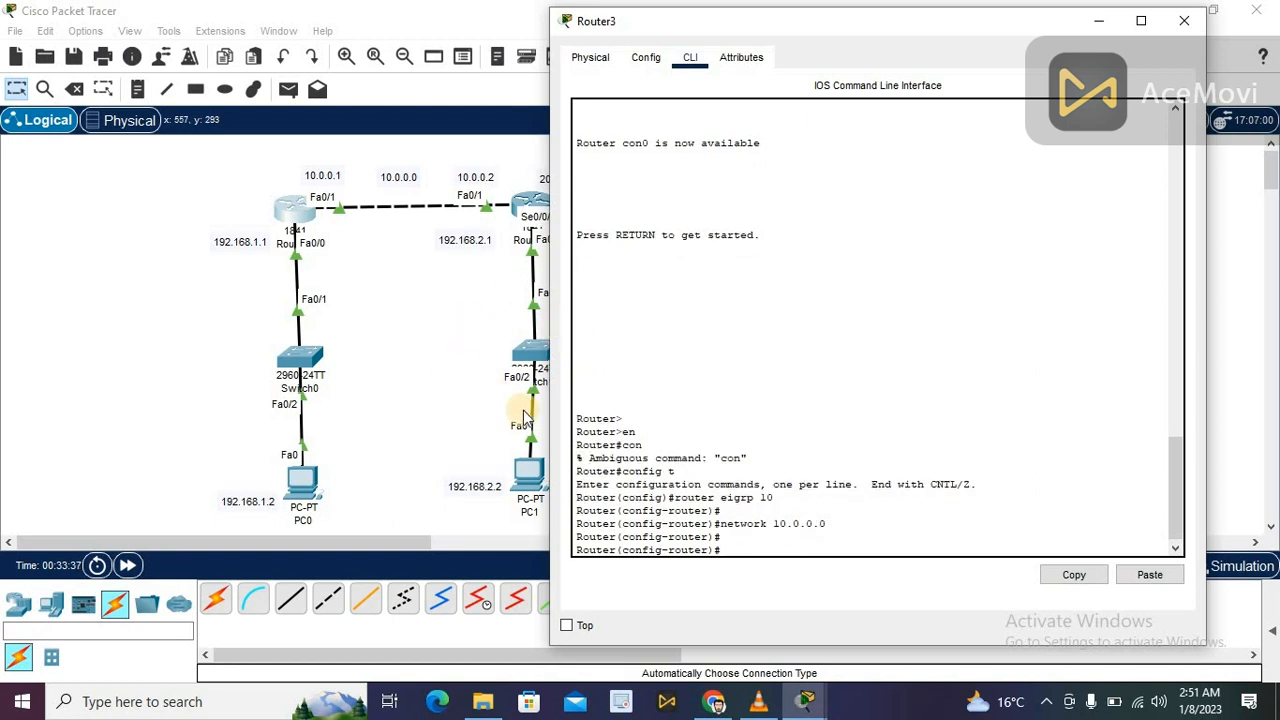
# - Add network 192.168.1.0 to Router3's EIGRP 10 process with the network command
pyautogui.write('network')
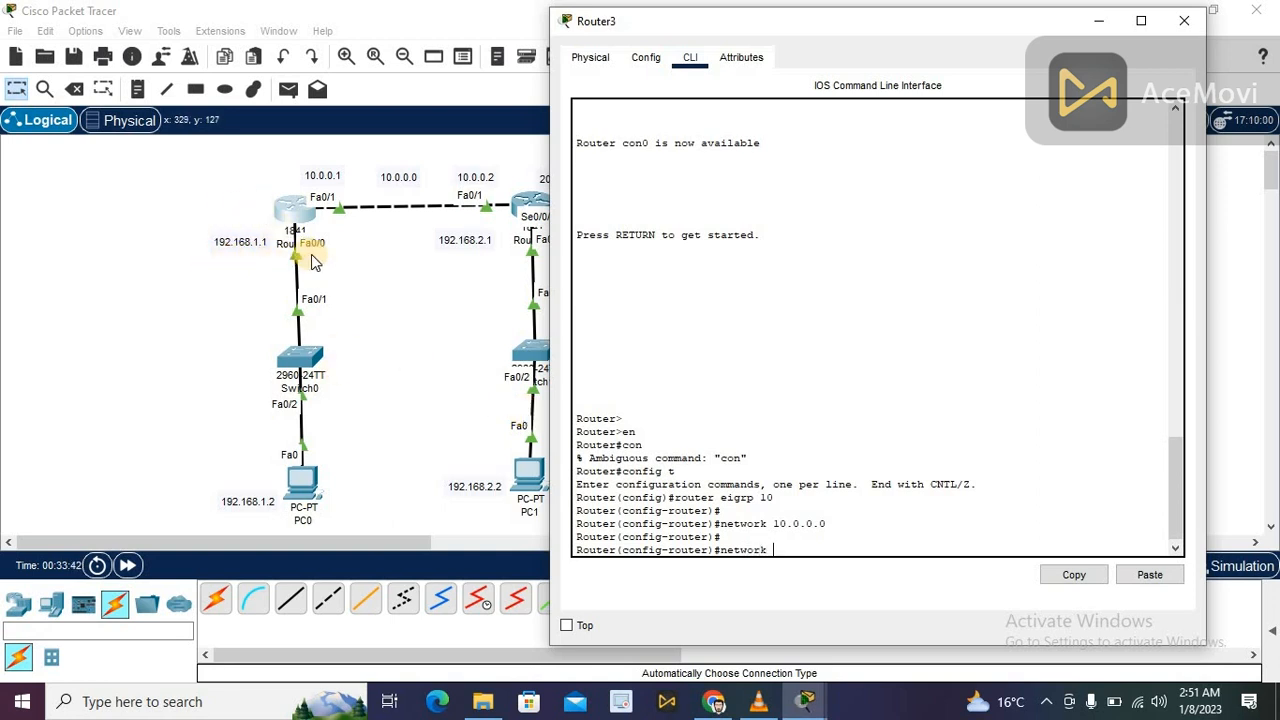
pyautogui.write(' 192')
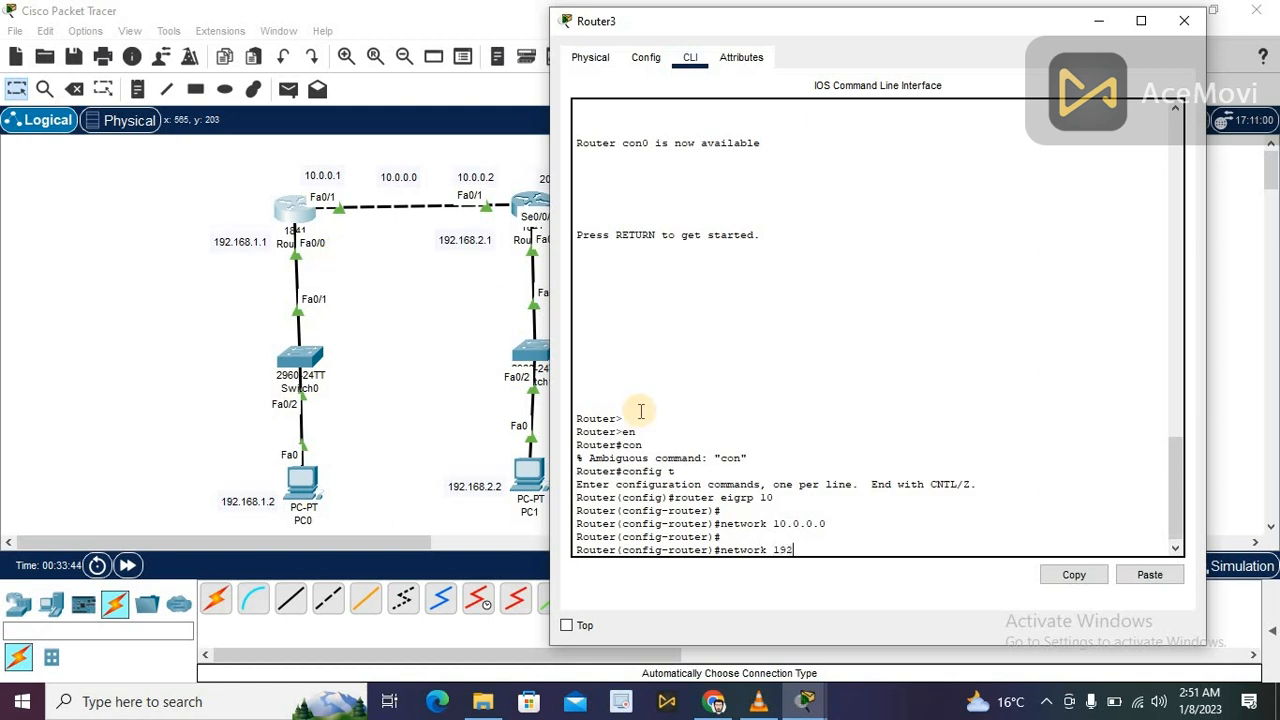
pyautogui.write('.168.1.0')
pyautogui.press('Return')
pyautogui.press('Return')
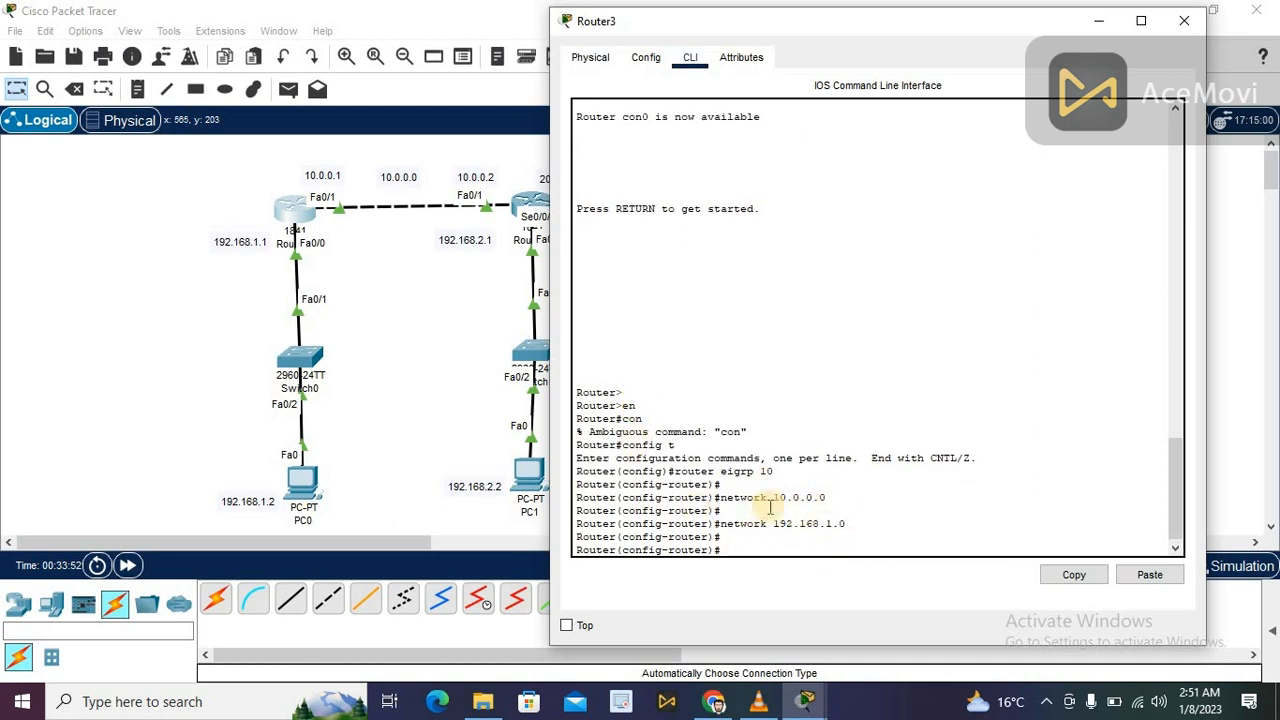
# - Leave router configuration mode on Router3 with the exit command and close the router's window
pyautogui.write('exit')
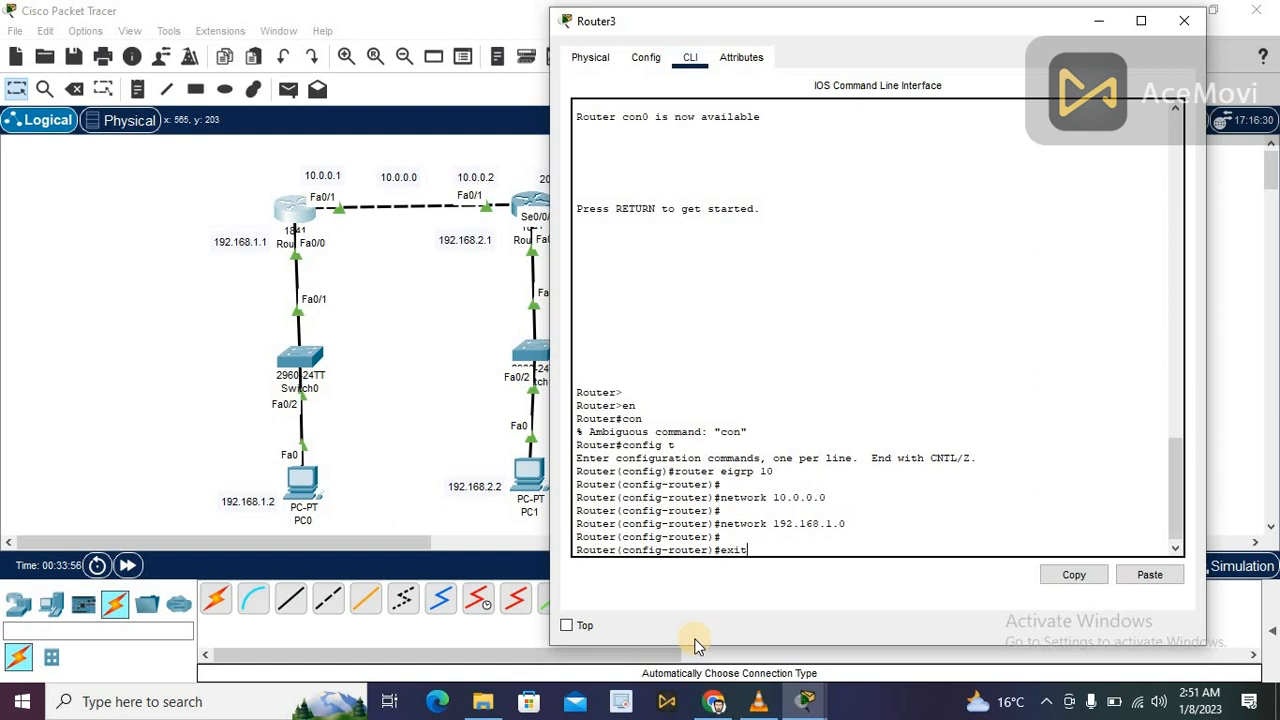
pyautogui.press('Return')
pyautogui.press('Return')
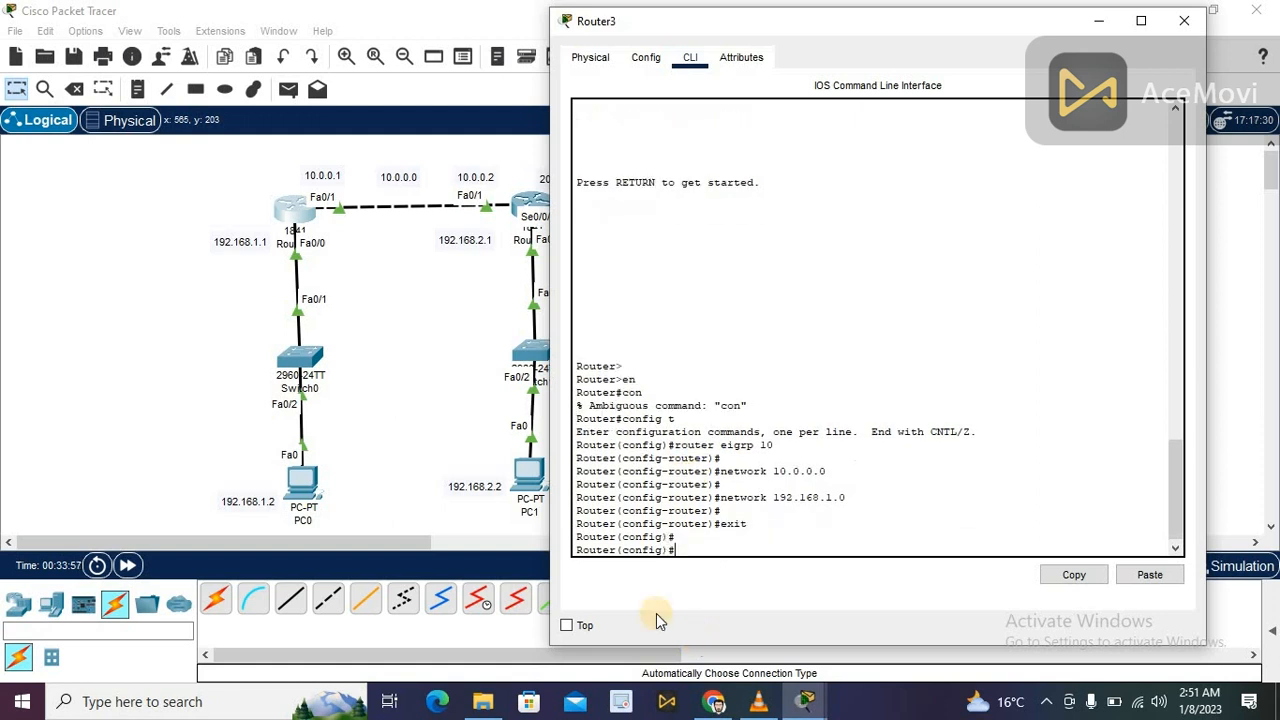
pyautogui.click(1186, 24)
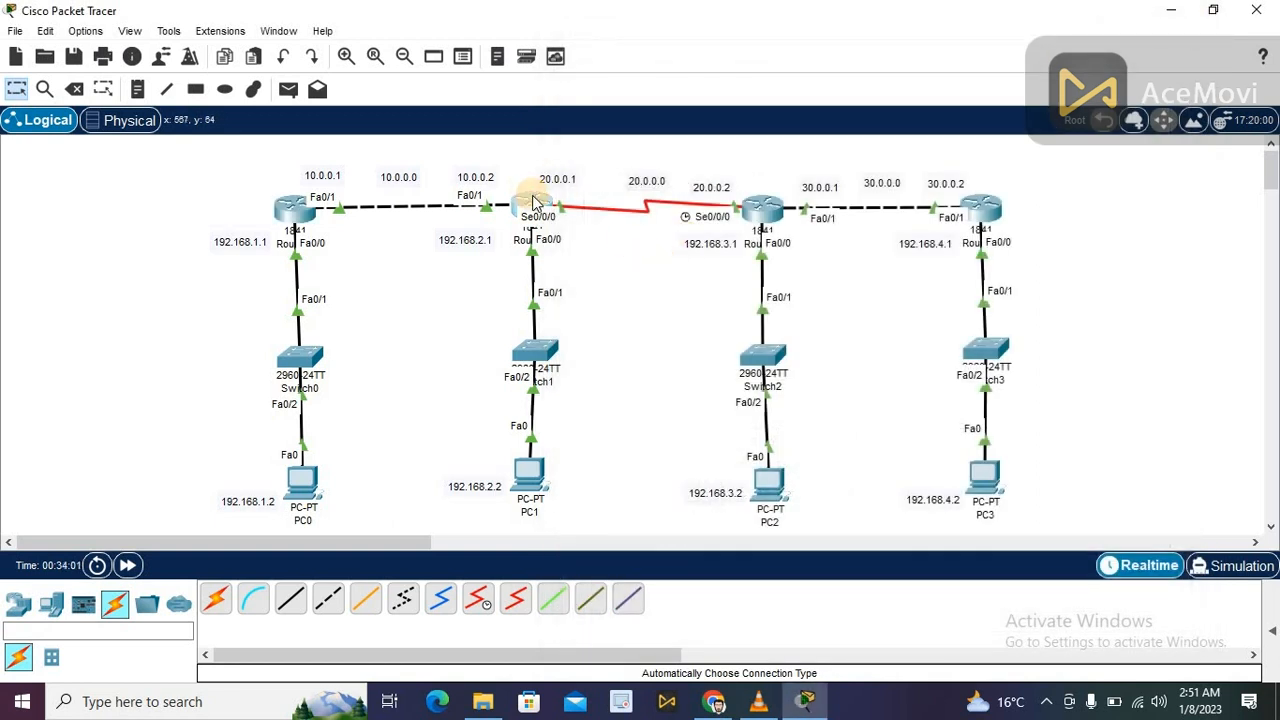
# - Open Router2's command line and start an EIGRP routing process with autonomous system number 10
pyautogui.click(531, 200)
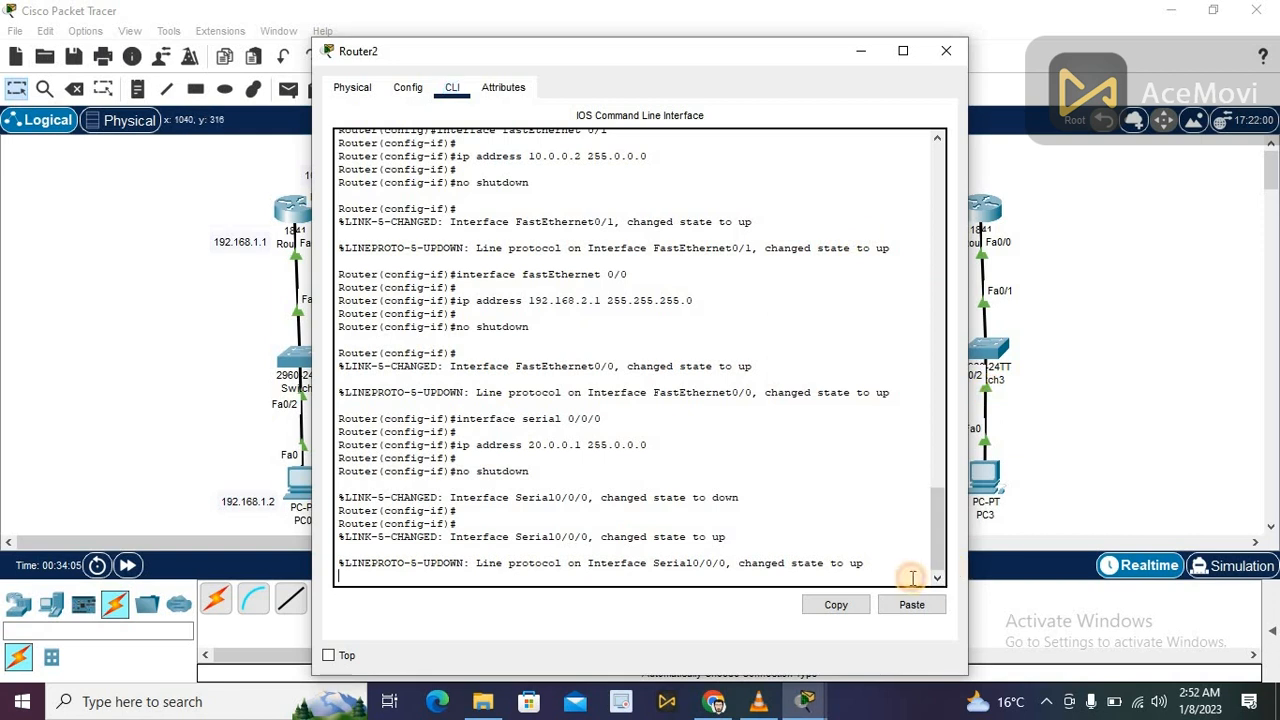
pyautogui.press('Return')
pyautogui.press('Return')
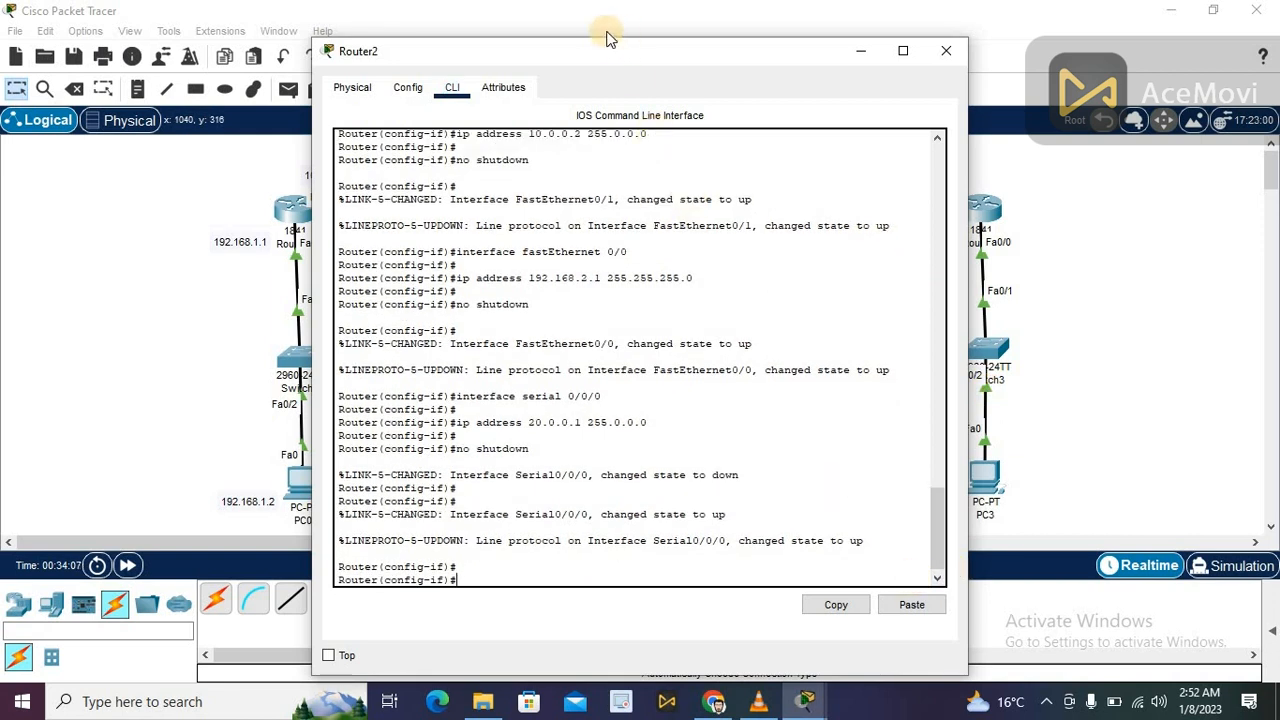
pyautogui.moveTo(595, 53); pyautogui.dragTo(900, 39)
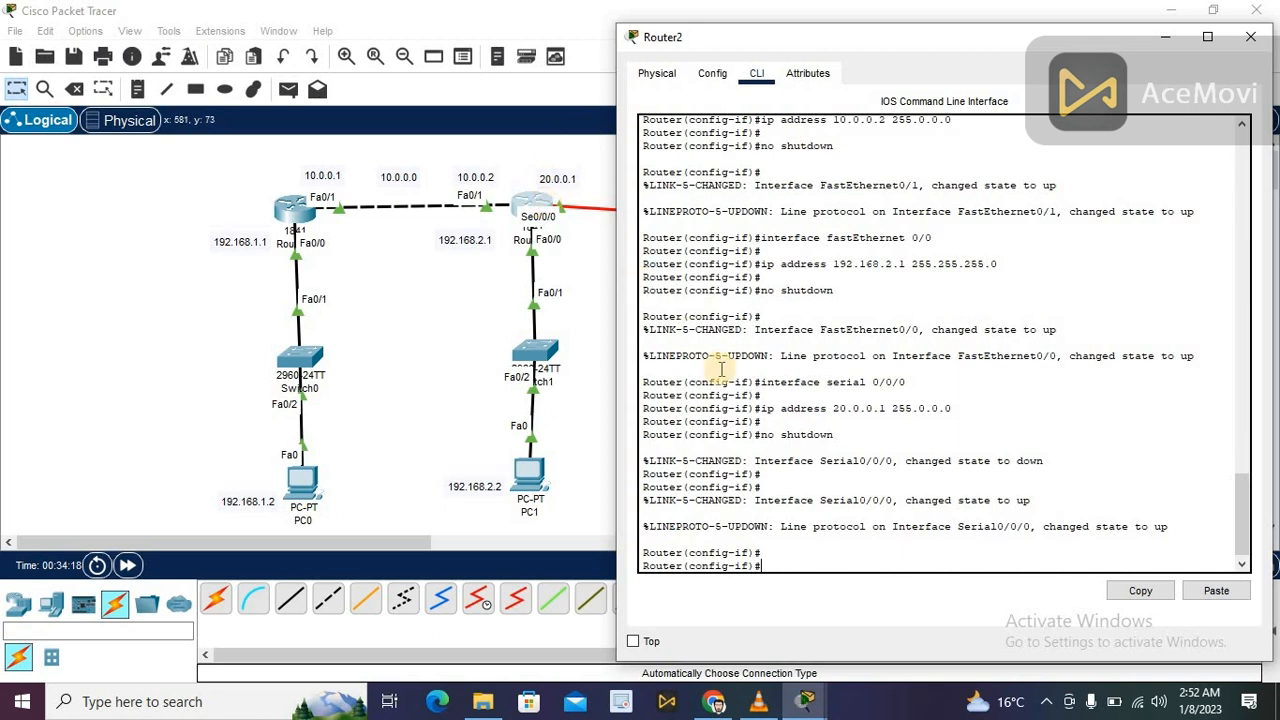
pyautogui.write('route')
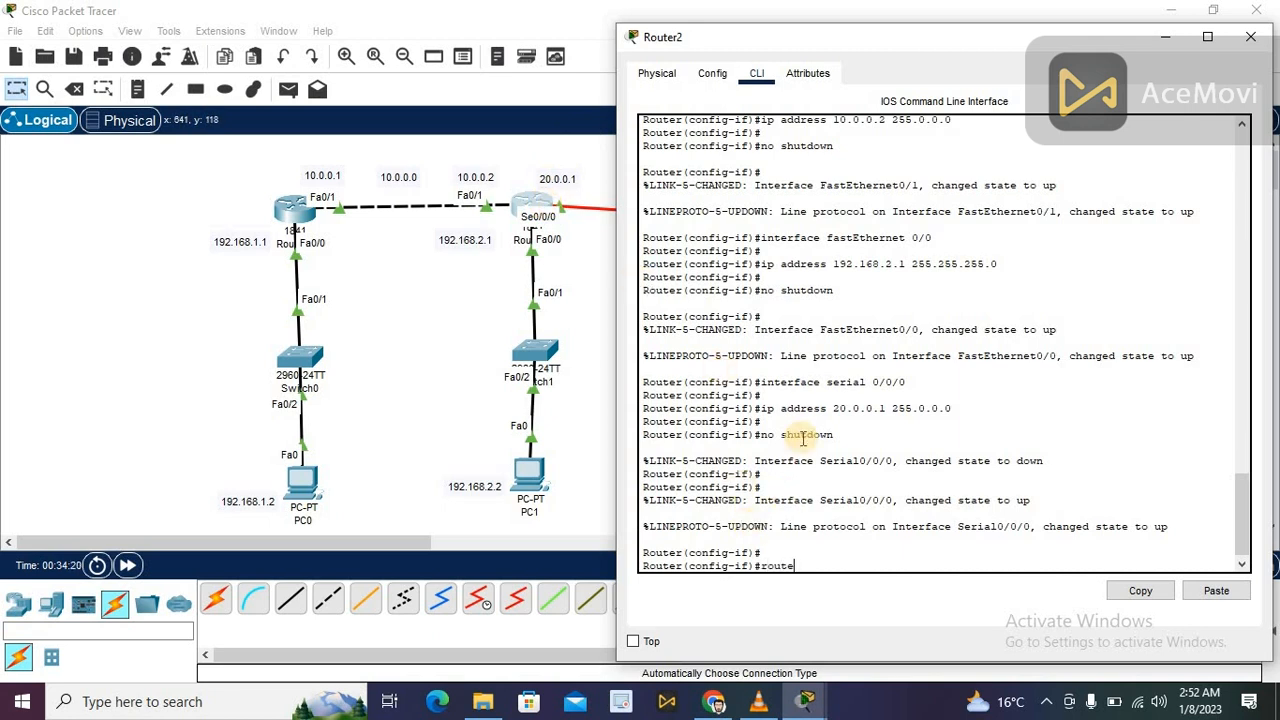
pyautogui.write('r eigrp 10')
pyautogui.press('Return')
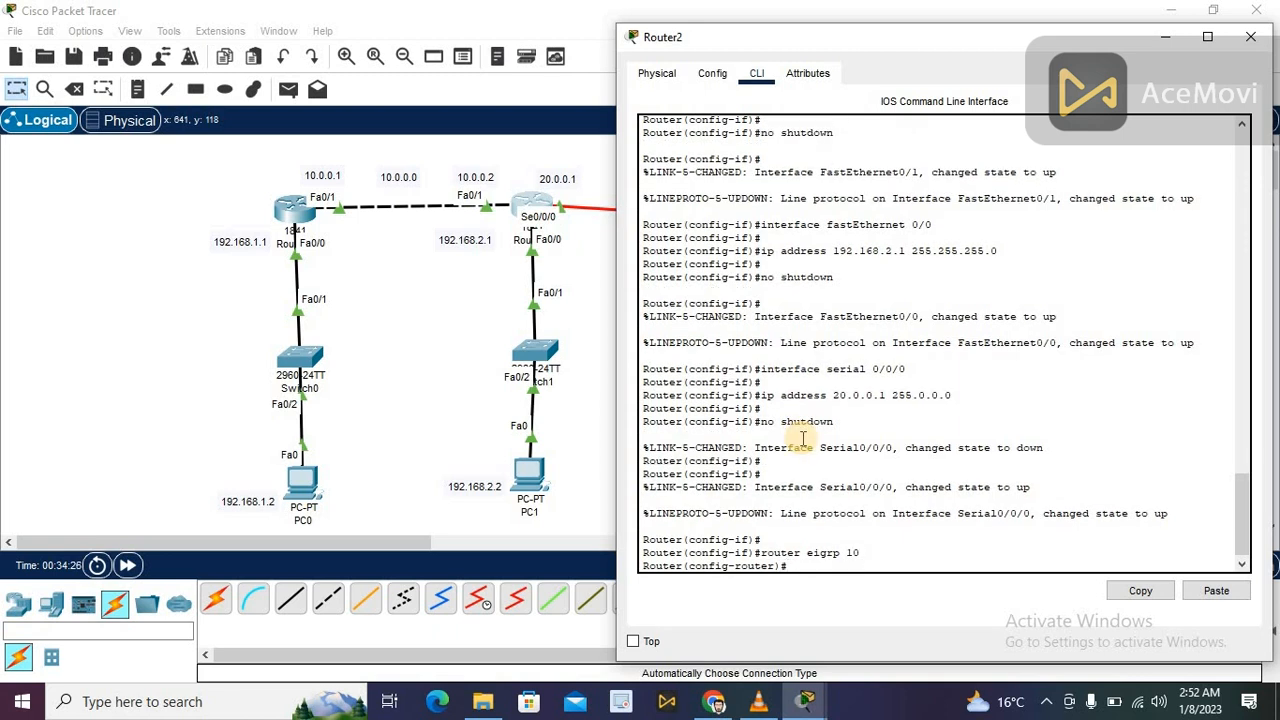
# - Advertise network 10.0.0.0 in Router2's EIGRP 10 process with the network command
pyautogui.write('network')
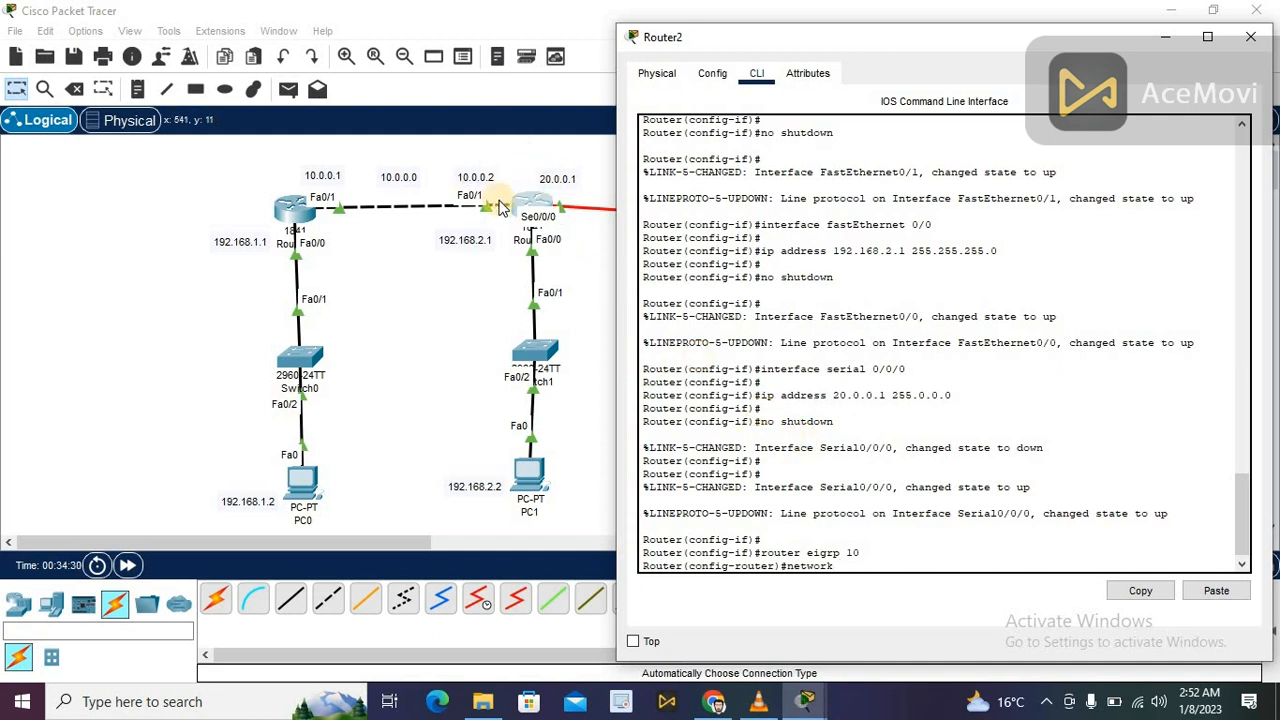
pyautogui.write(' 10')
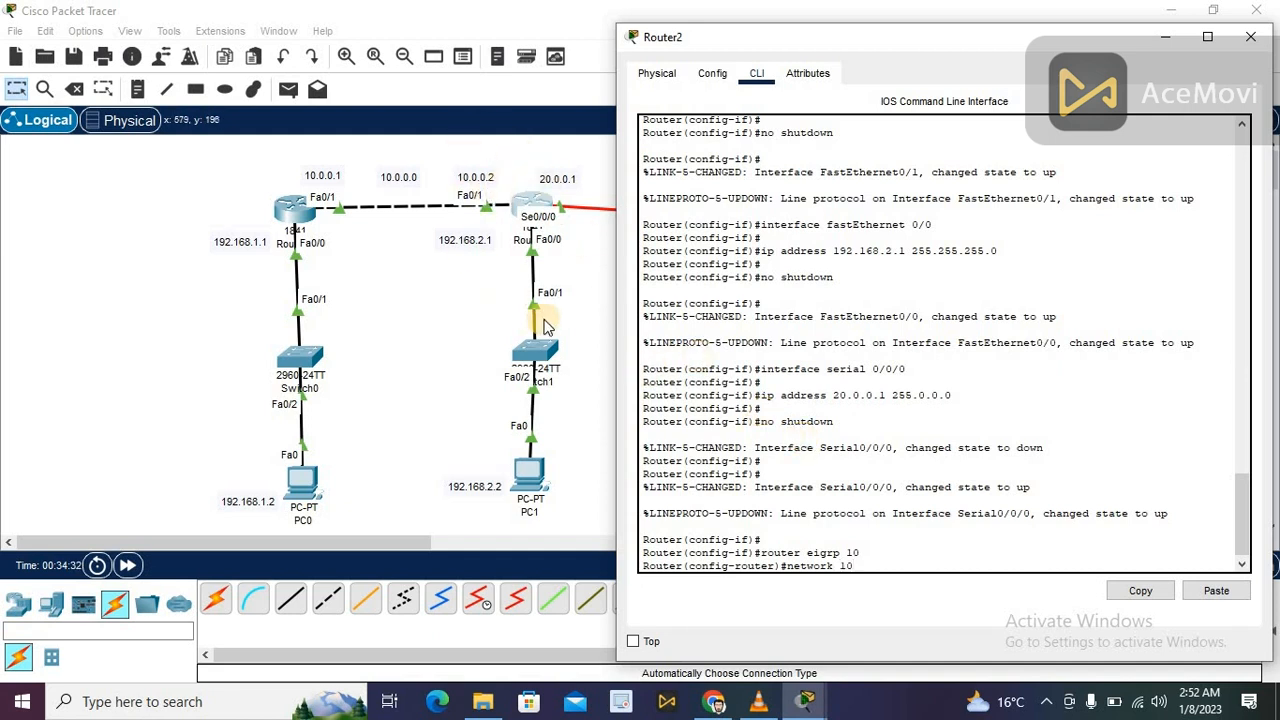
pyautogui.write('.0.0.0')
pyautogui.press('Return')
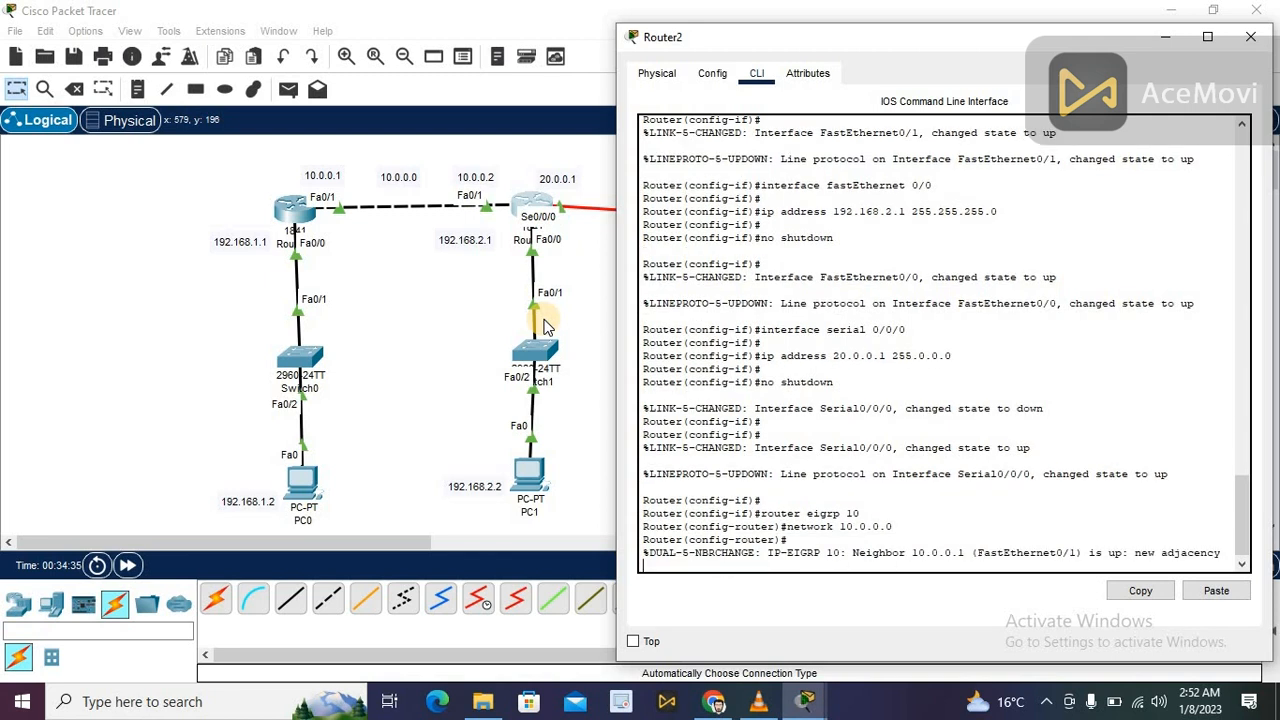
pyautogui.press('Return')
# - Add network 192.168.2.0 to Router2's EIGRP 10 process with the network command
pyautogui.write('ne')
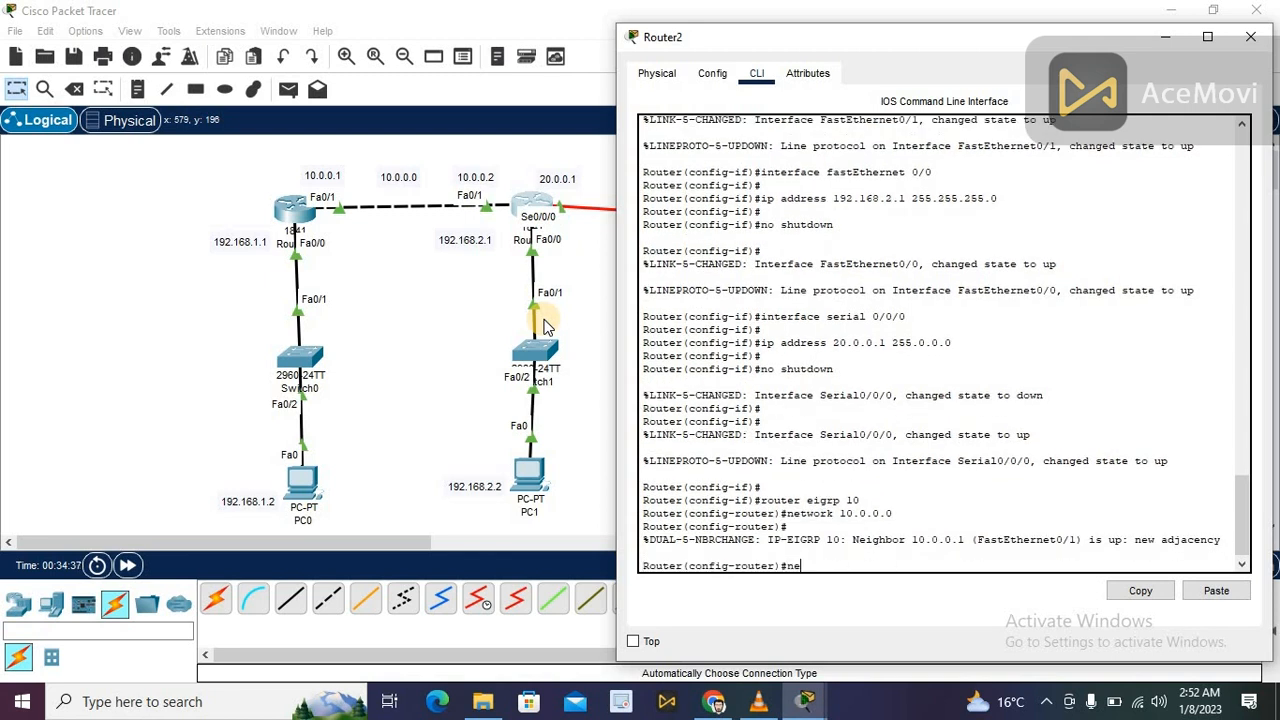
pyautogui.write('twork')
pyautogui.press('BackSpace')
pyautogui.press('BackSpace')
pyautogui.press('BackSpace')
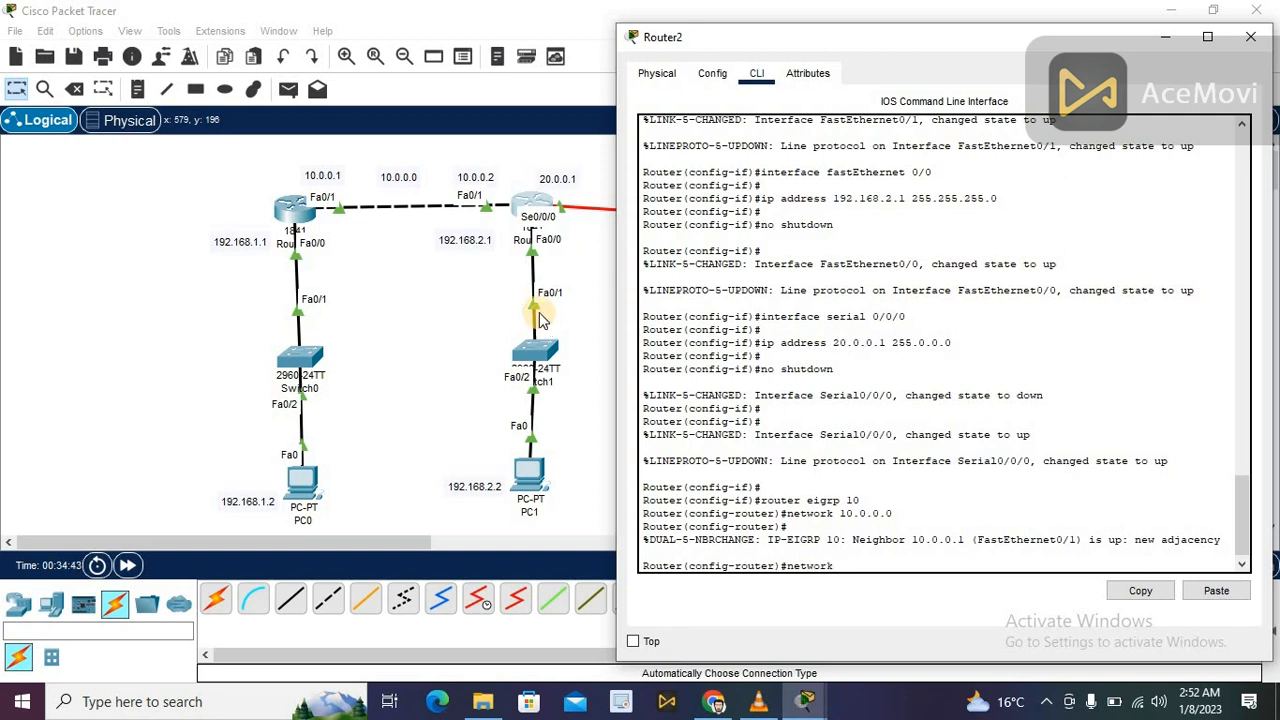
pyautogui.write('work ')
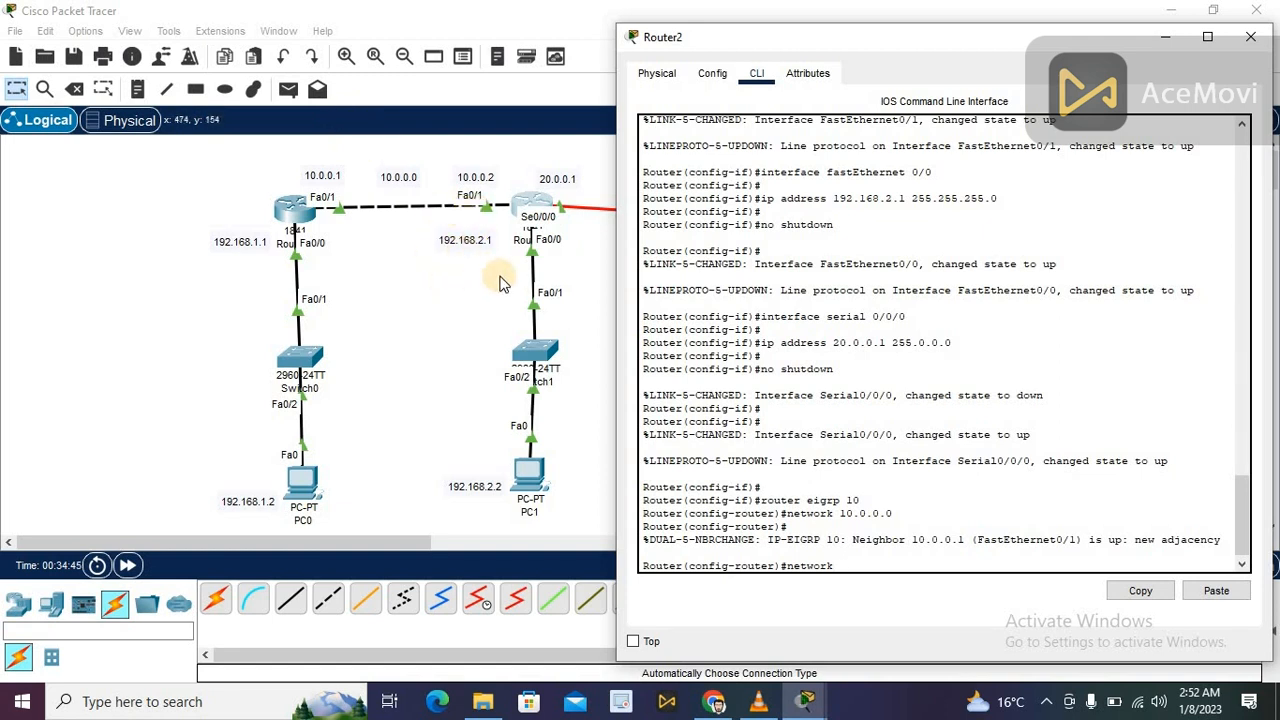
pyautogui.write('192')
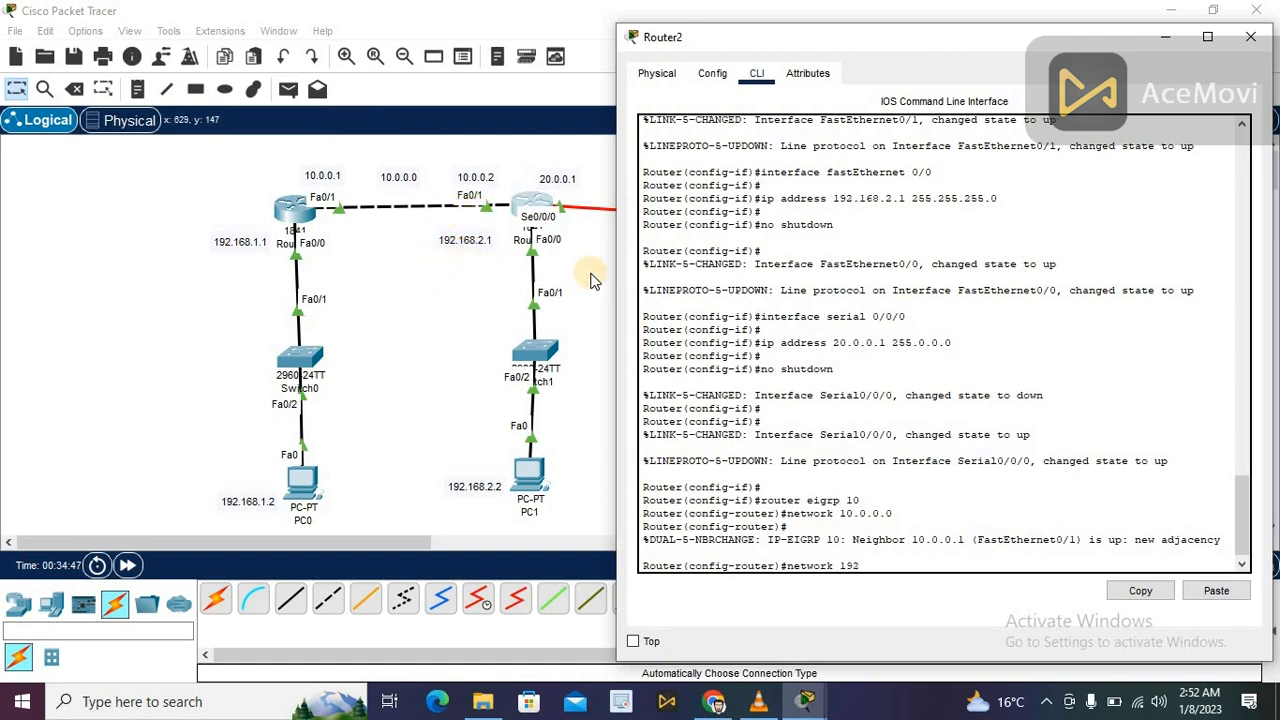
pyautogui.write('.168.2.0')
pyautogui.press('Return')
pyautogui.press('Return')
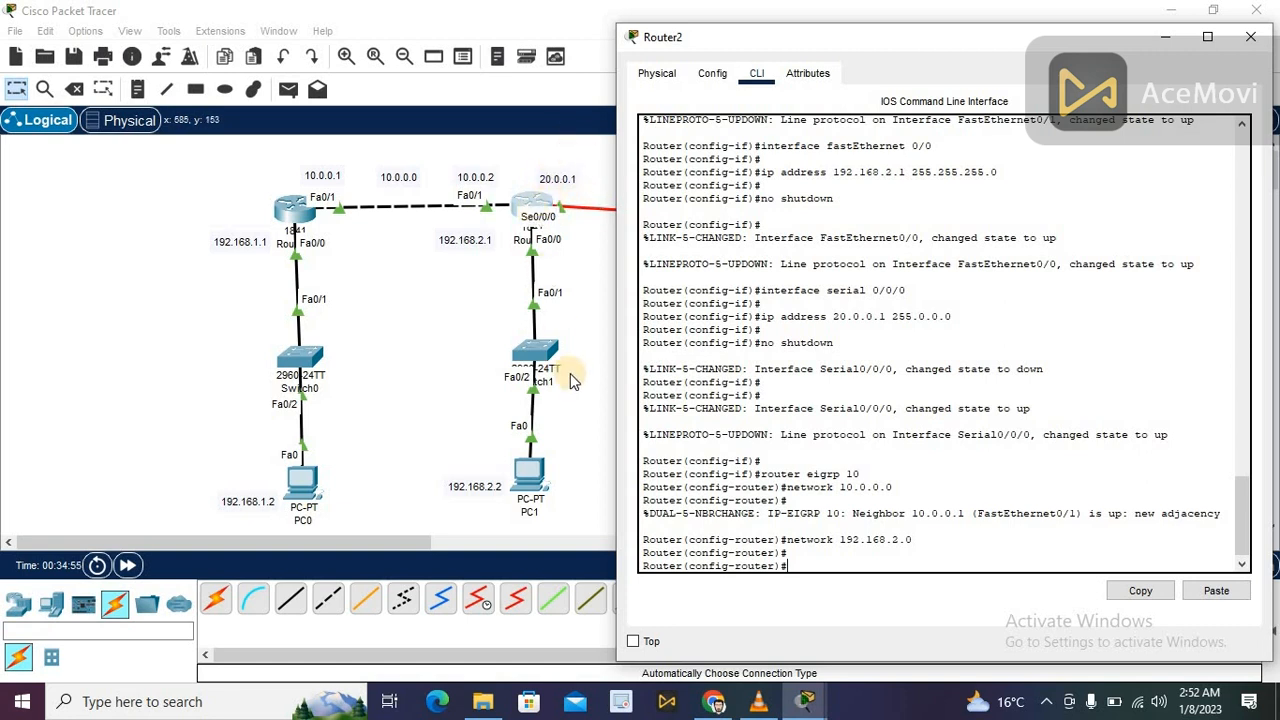
# - Add network 20.0.0.0 to Router2's EIGRP 10 process and leave router configuration mode with the exit command
pyautogui.write('network 20.0.0.0')
pyautogui.press('Return')
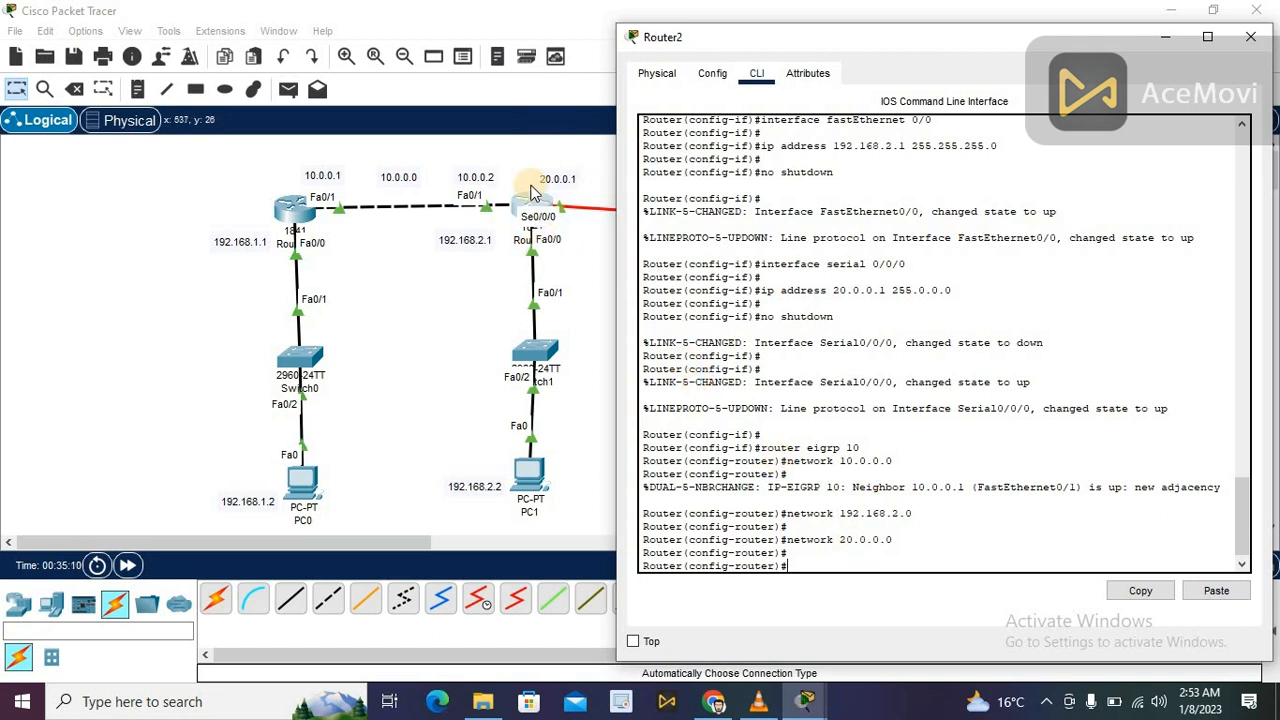
pyautogui.write('exit')
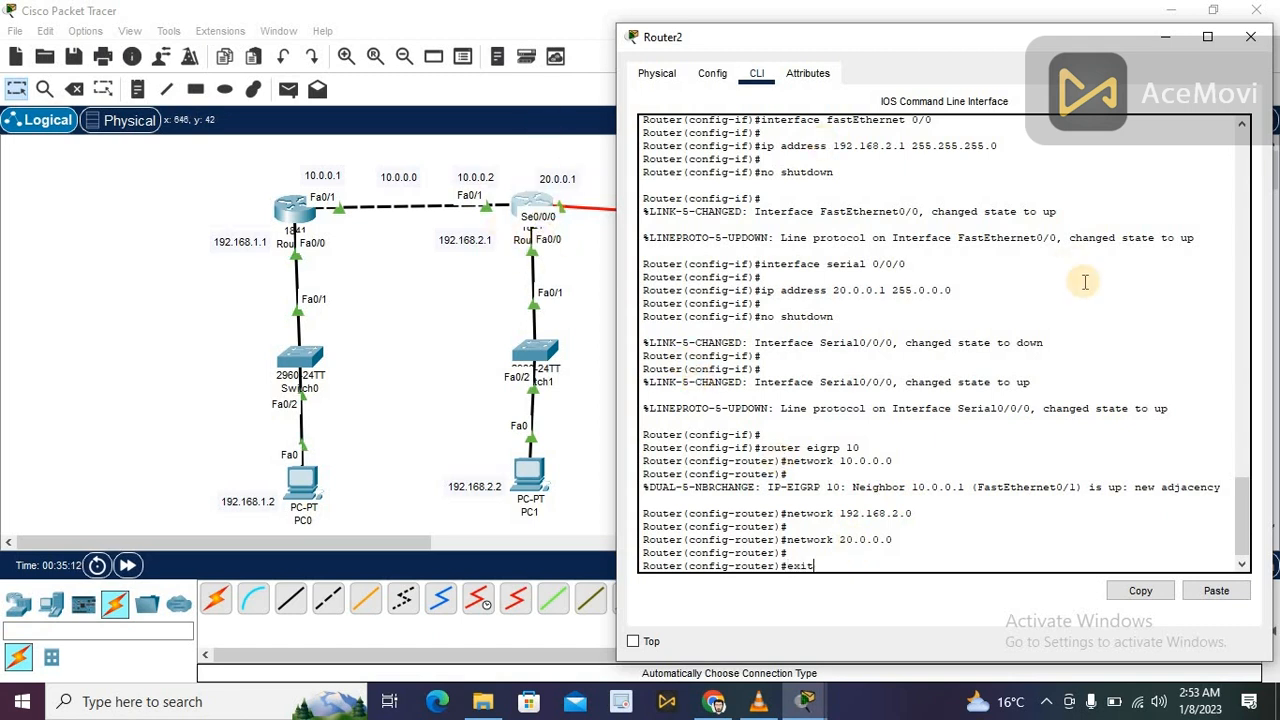
pyautogui.press('Return')
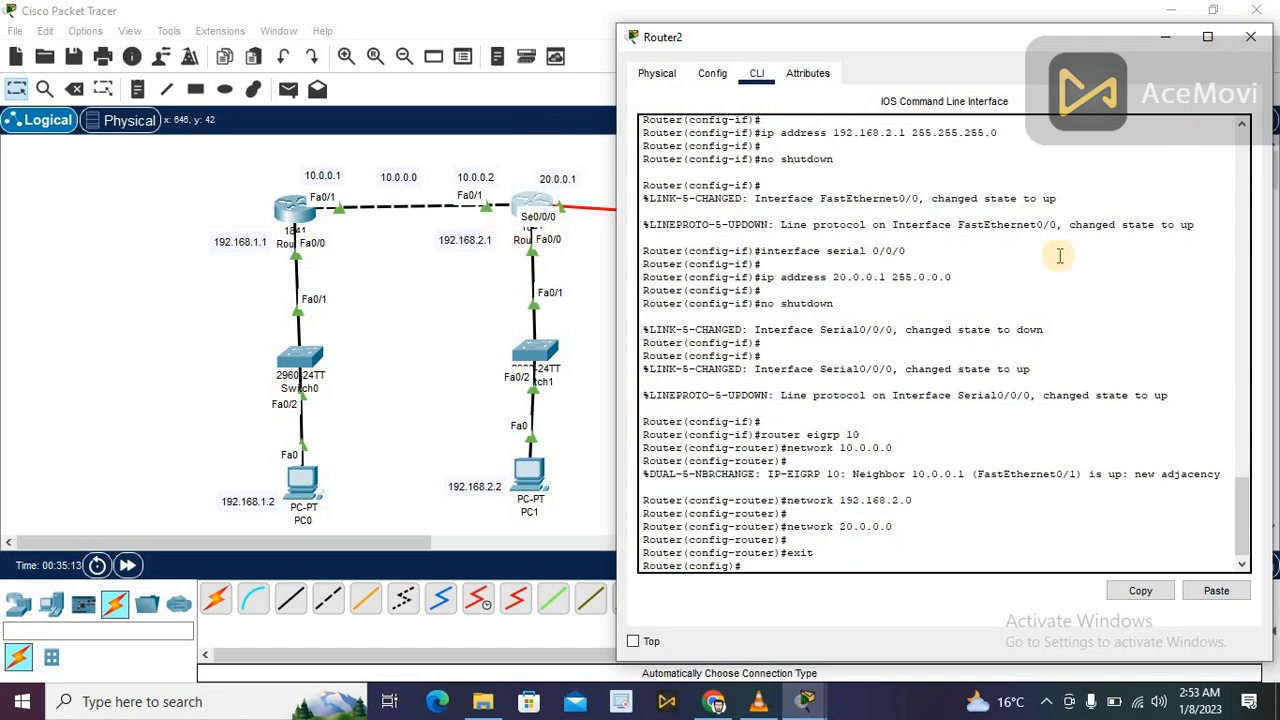
# - Leave global configuration mode on Router2 with the exit command and close the router's window
pyautogui.write('exit')
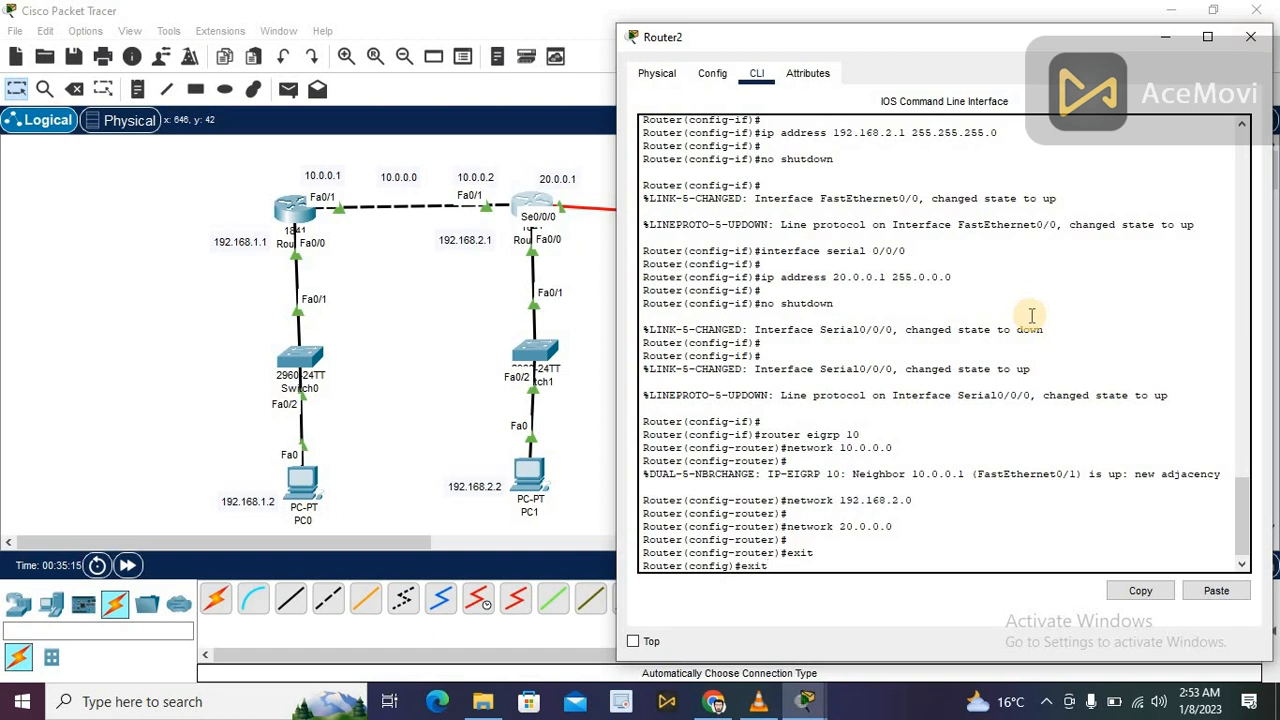
pyautogui.press('Return')
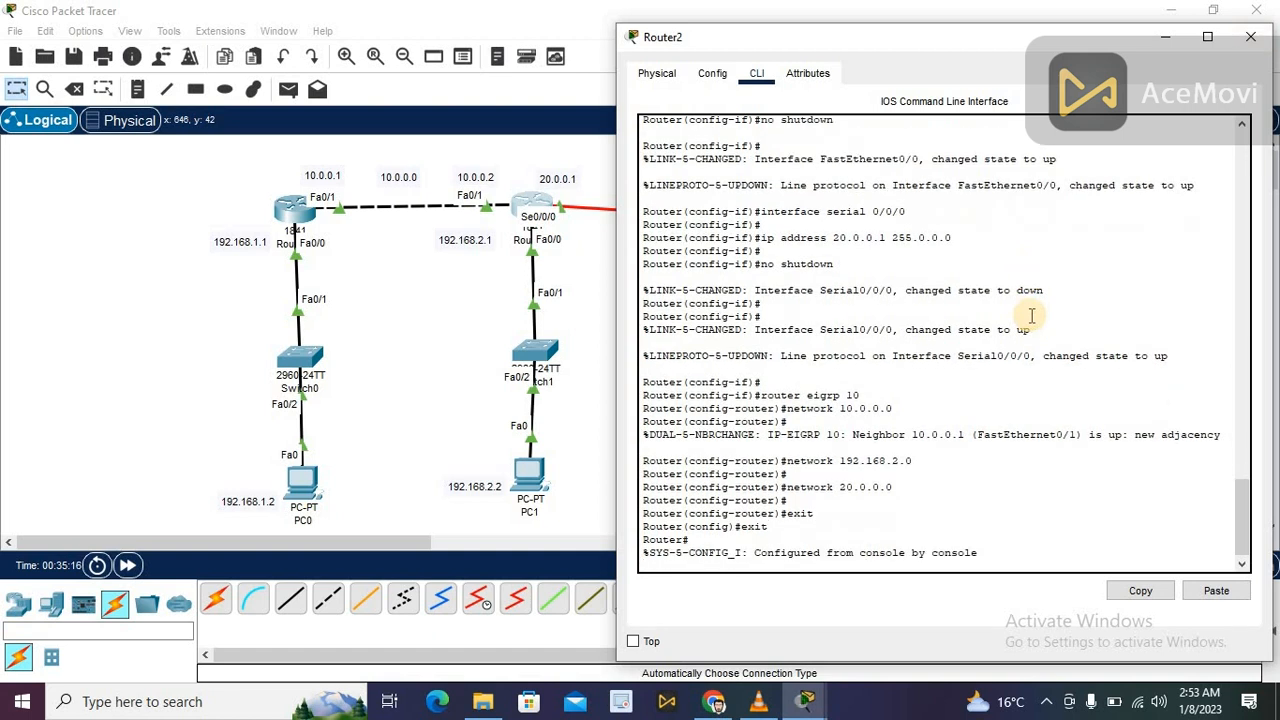
pyautogui.click(1247, 40)
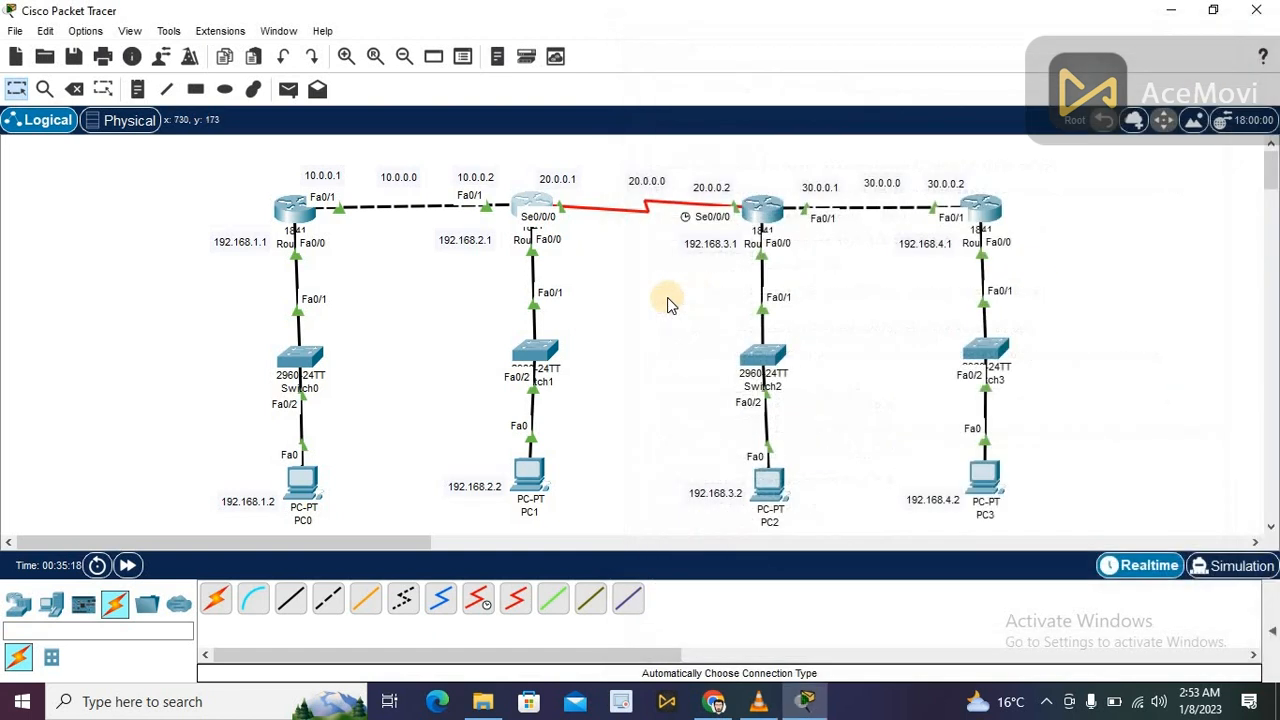
# - Open Router1's command line and start an EIGRP routing process with autonomous system number 10
pyautogui.click(766, 208)
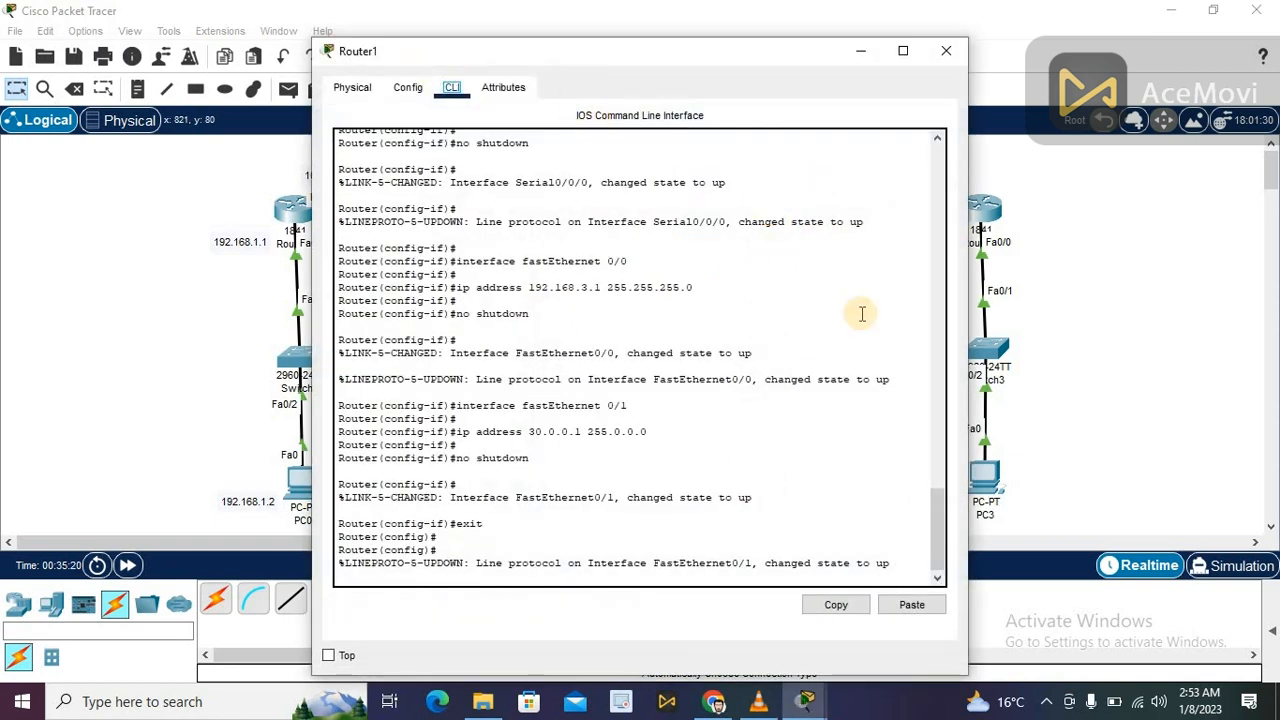
pyautogui.click(888, 566)
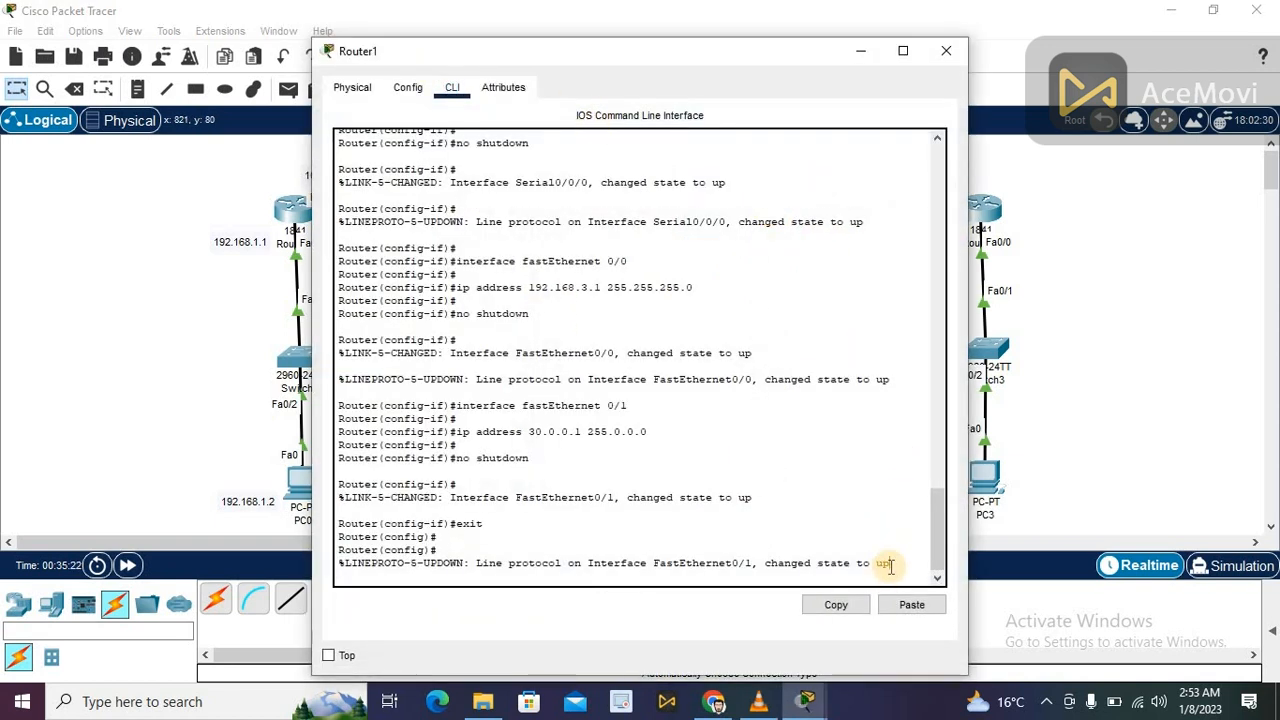
pyautogui.press('Return')
pyautogui.press('Return')
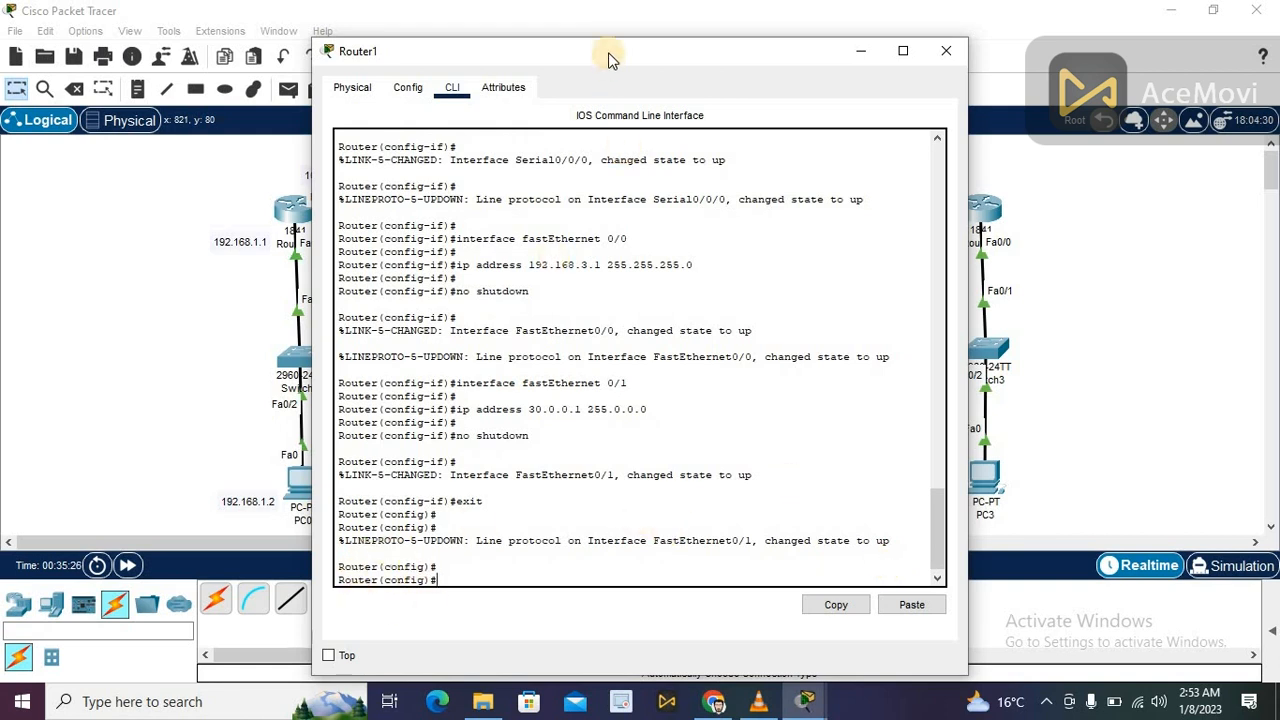
pyautogui.moveTo(609, 57); pyautogui.dragTo(325, 20)
pyautogui.write('router eig')
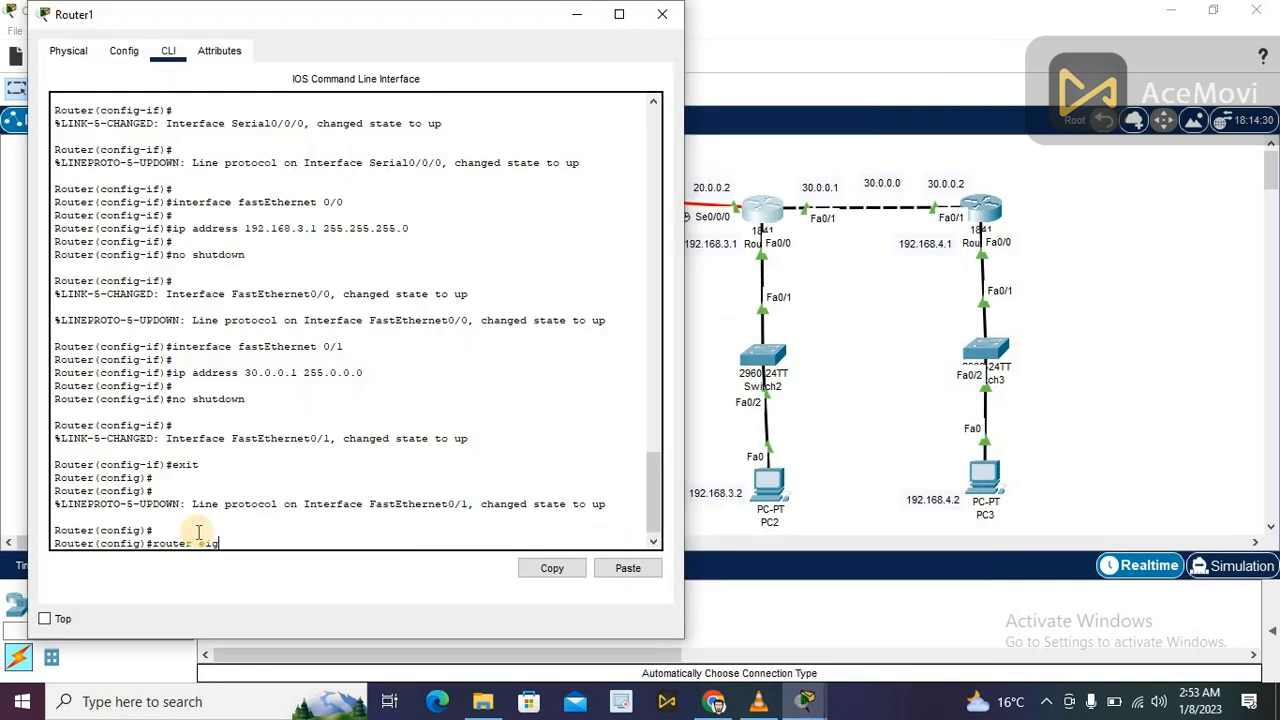
pyautogui.write('r')
pyautogui.write('pp 10')
pyautogui.press('Return')
# - Add network 20.0.0.0 to Router1's EIGRP 10 process with the network command
pyautogui.write('nfig-router)#n')
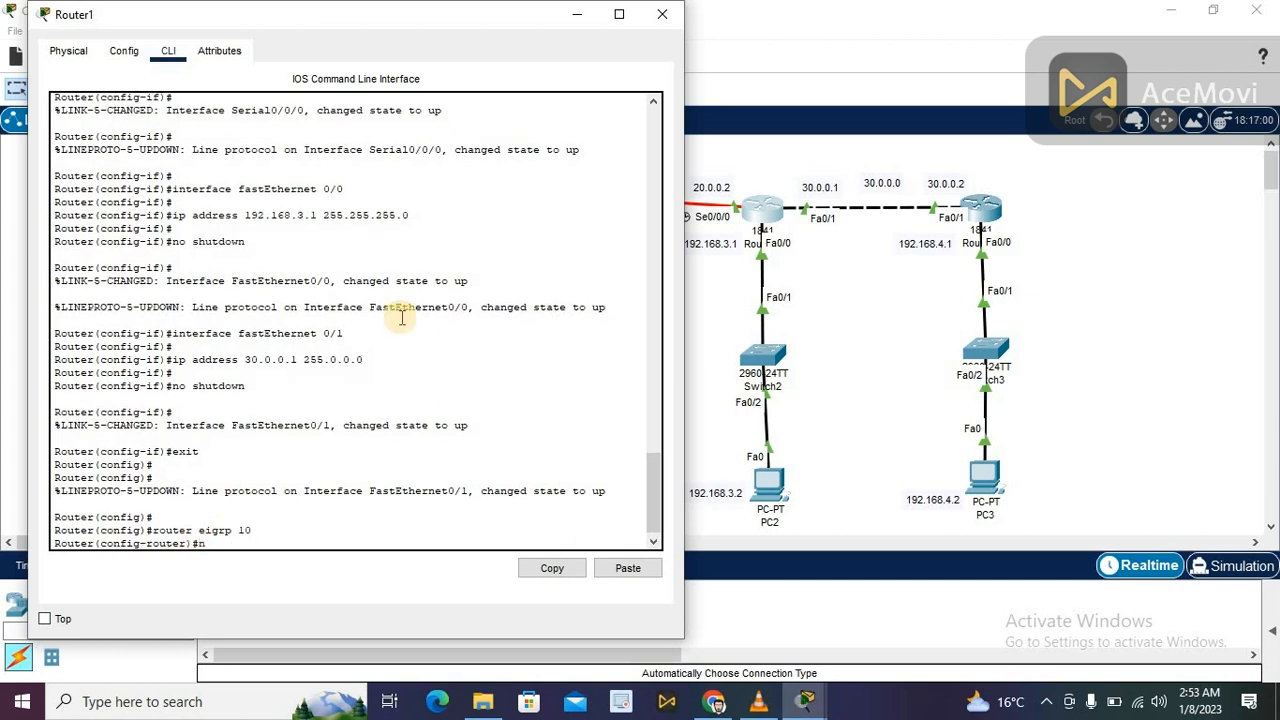
pyautogui.write('etwork')
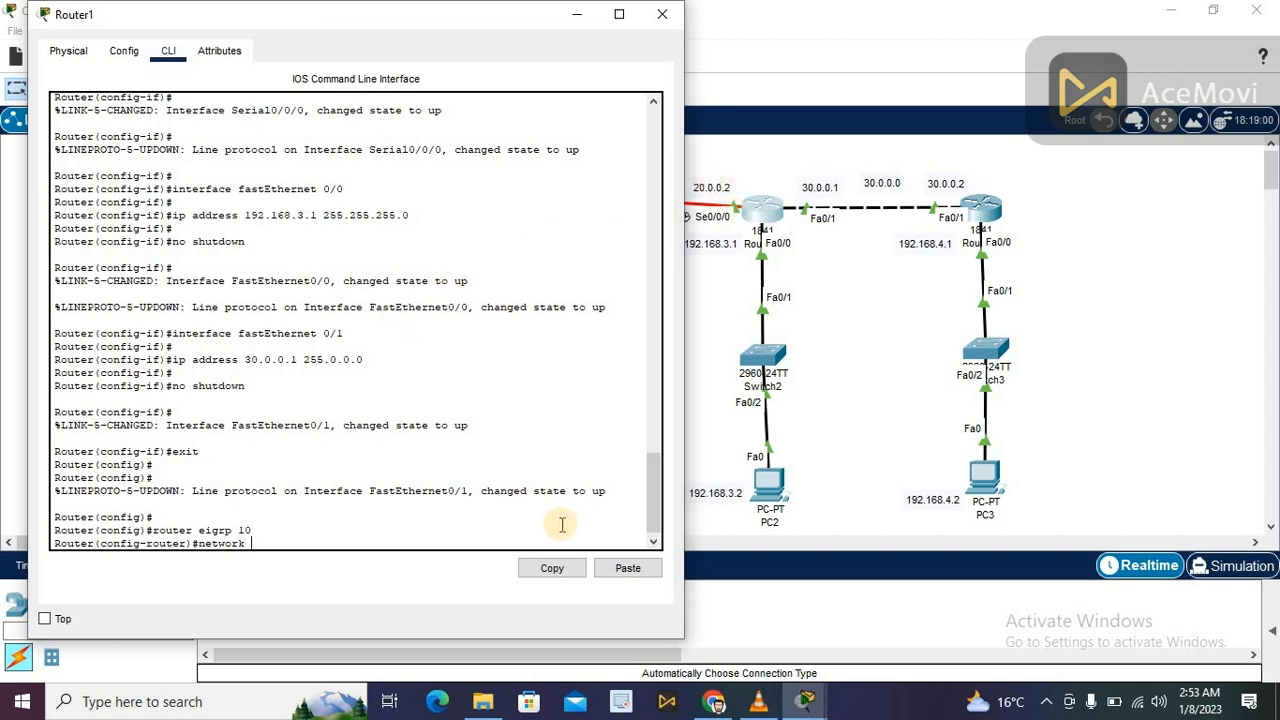
pyautogui.write(' 20.0.0.0')
pyautogui.press('Return')
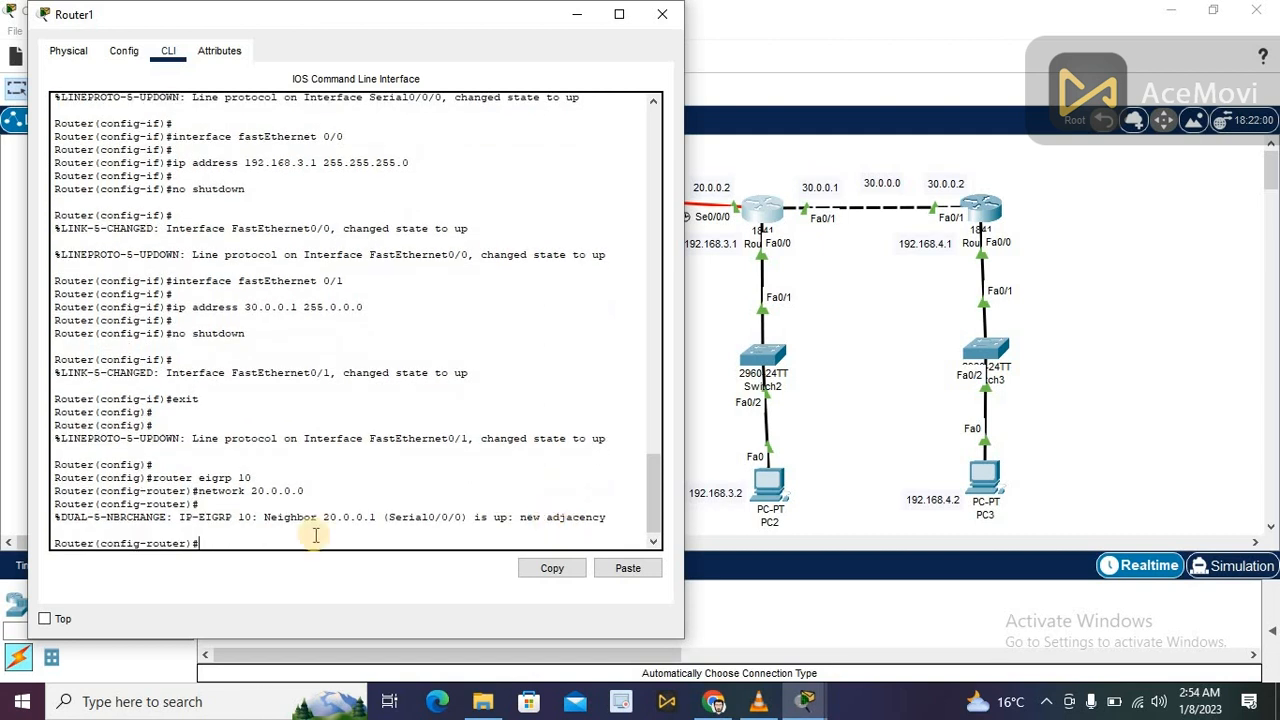
# - Add network 192.168.3.0 to Router1's EIGRP 10 process with the network command
pyautogui.write('network')
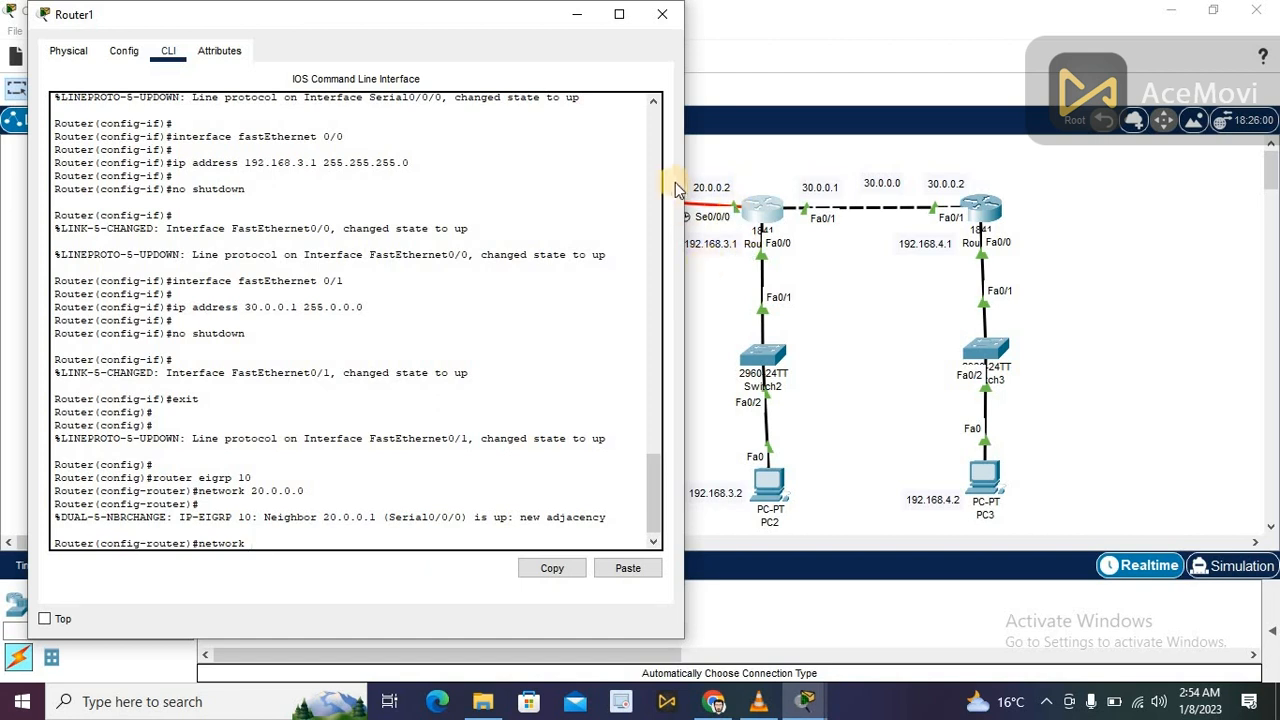
pyautogui.write(' 1')
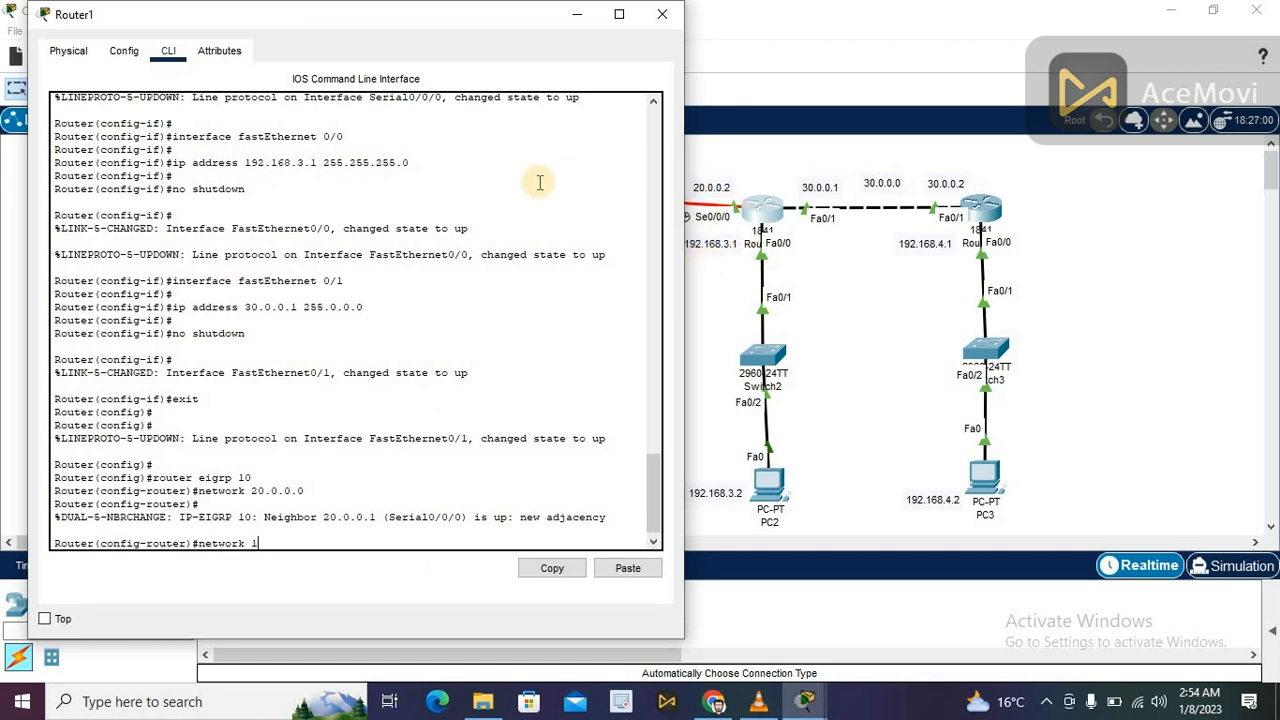
pyautogui.write('092.1')
pyautogui.press('BackSpace')
pyautogui.press('Right')
pyautogui.press('Right')
pyautogui.press('Right')
pyautogui.press('Right')
pyautogui.press('Return')
pyautogui.press('Return')
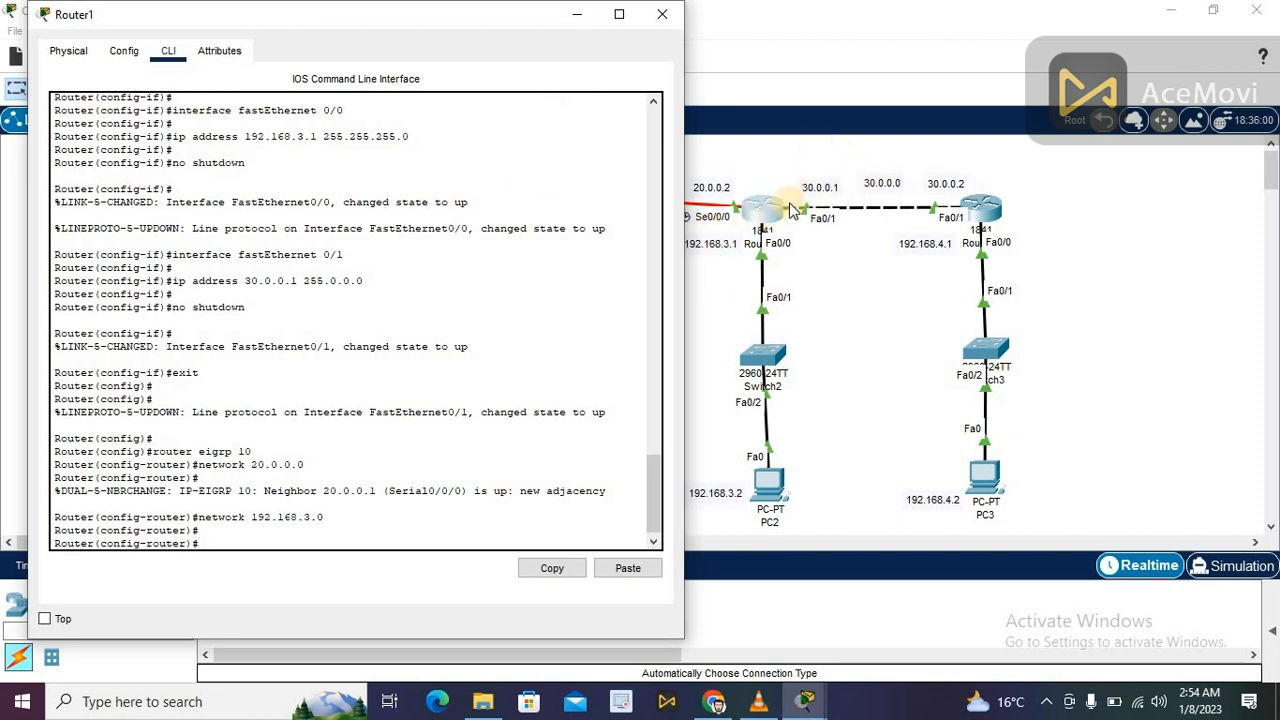
# - Add network 30.0.0.0 to Router1's EIGRP 10 process with the network command
pyautogui.write('network ')
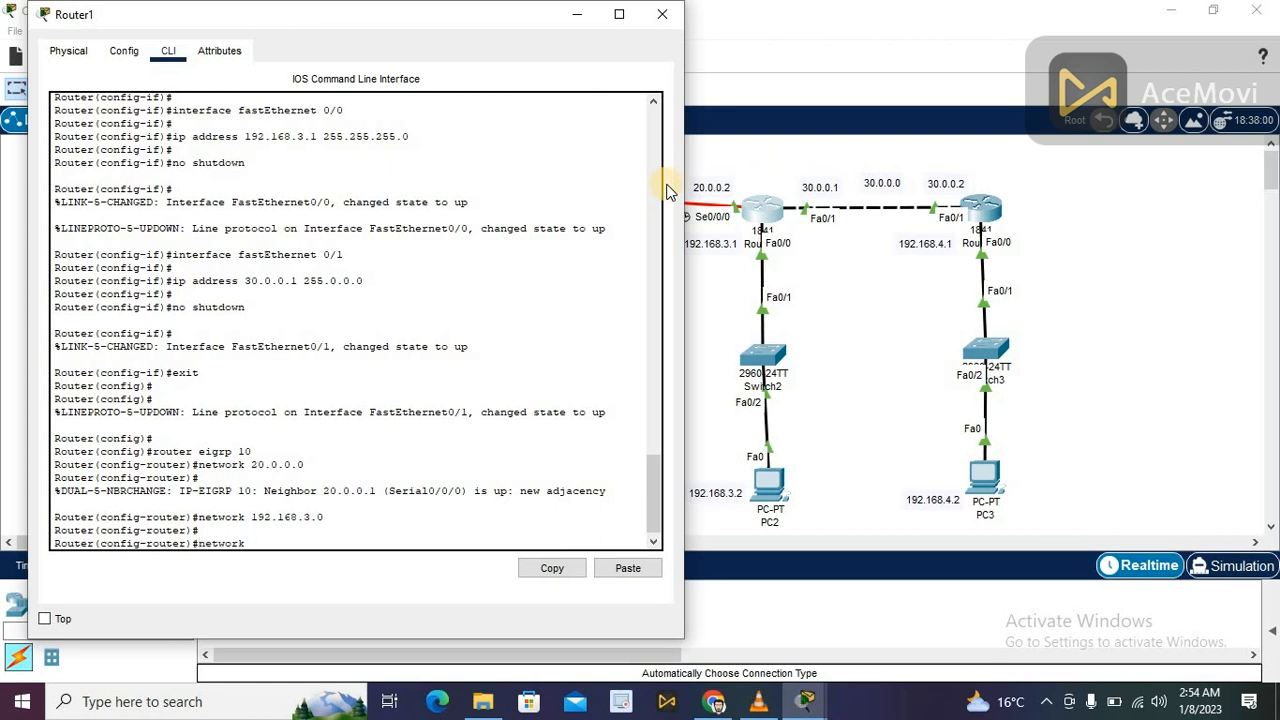
pyautogui.write('30.0.0.0')
pyautogui.press('Return')
pyautogui.press('Return')
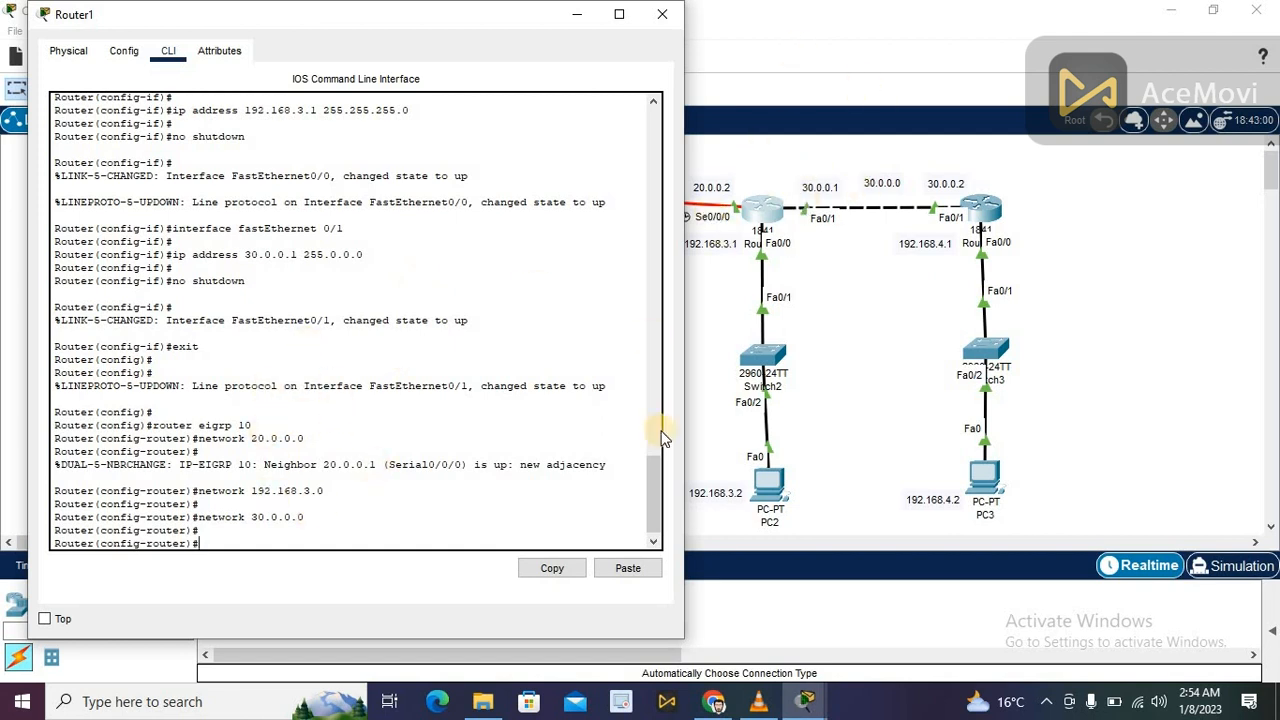
# - Leave router and global configuration modes on Router1 with exit commands and close the router's window
pyautogui.write('exit')
pyautogui.press('Return')
pyautogui.write('ex')
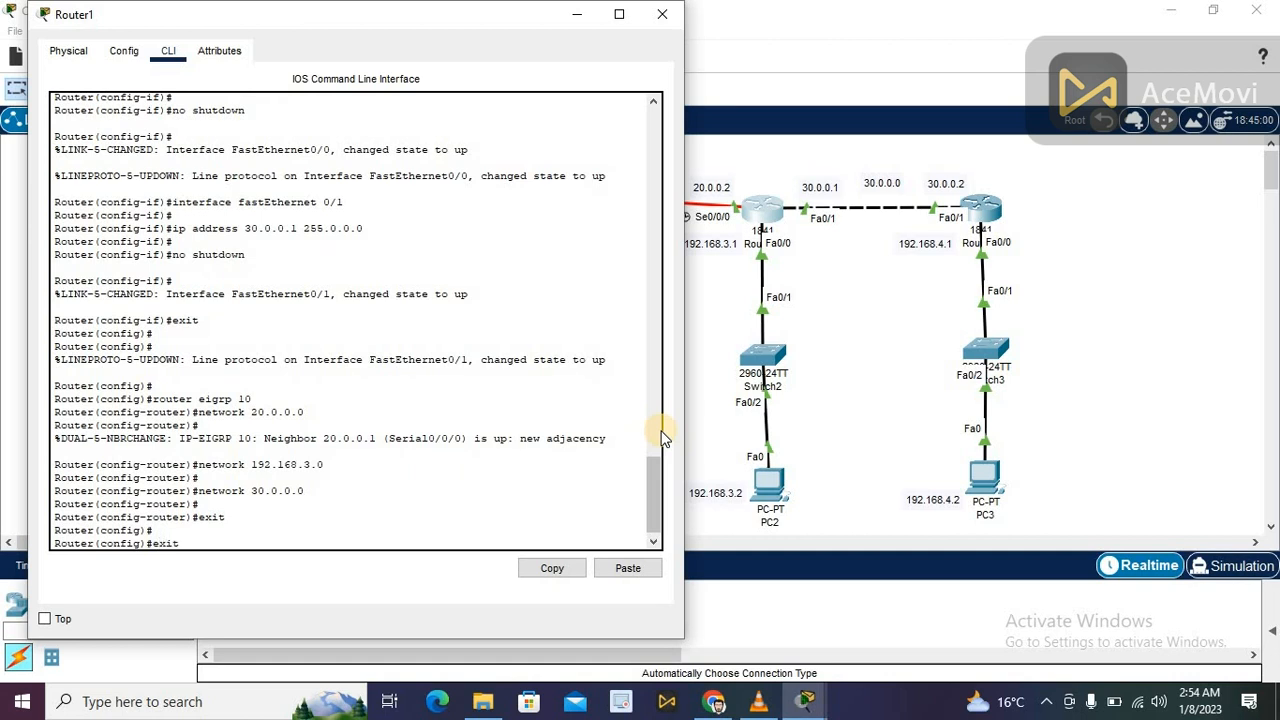
pyautogui.write('it')
pyautogui.press('Return')
pyautogui.press('Return')
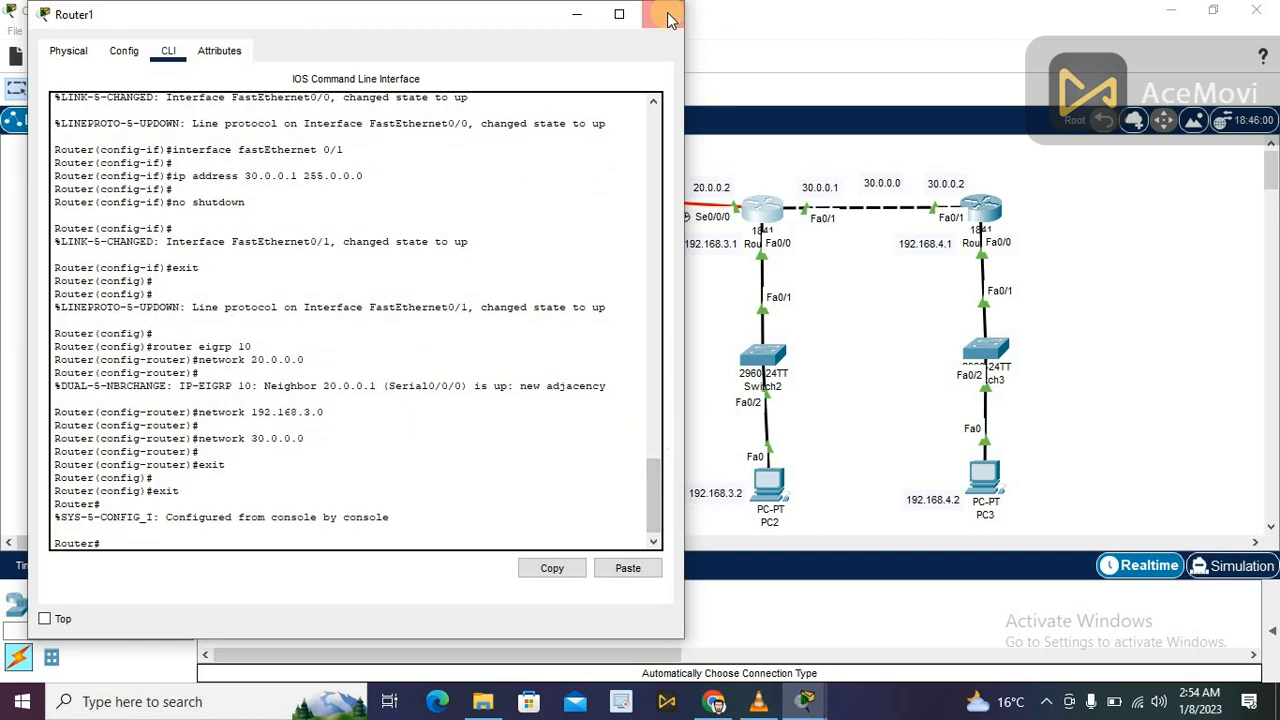
pyautogui.click(668, 20)
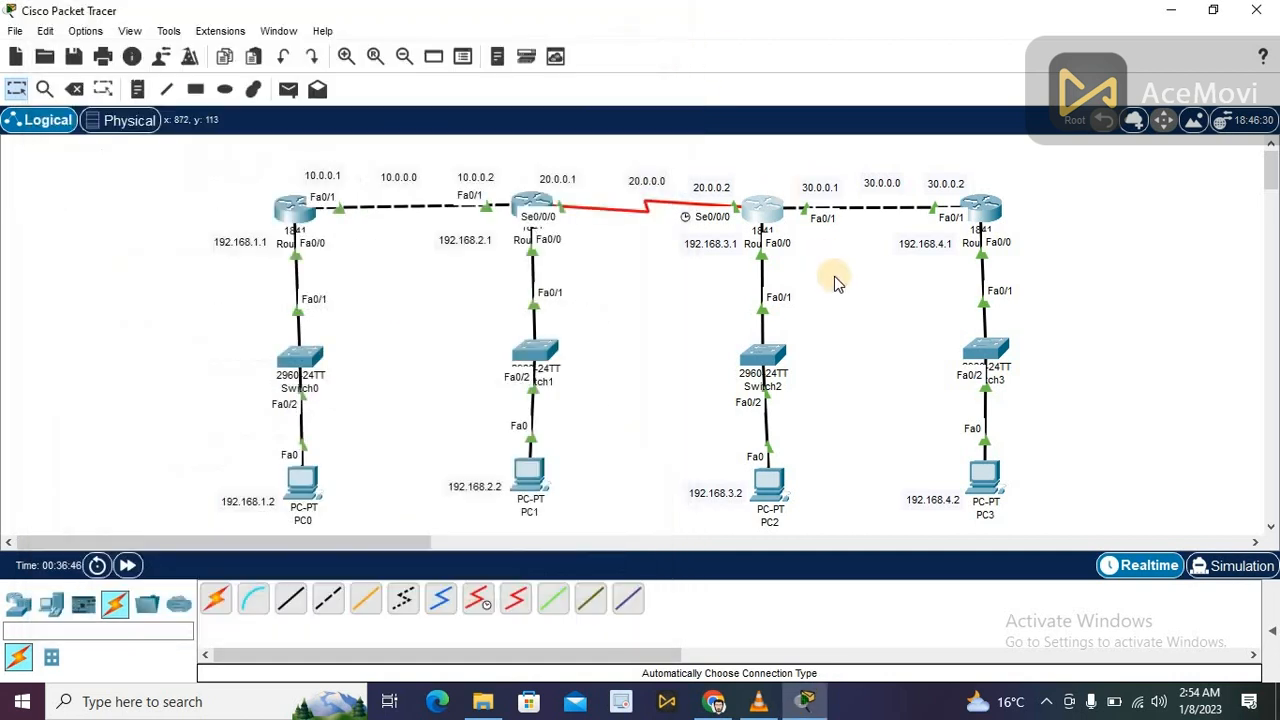
# - Open the command line of Router0 at 192.168.4.1 and start an EIGRP routing process with autonomous system number 10
pyautogui.click(985, 206)
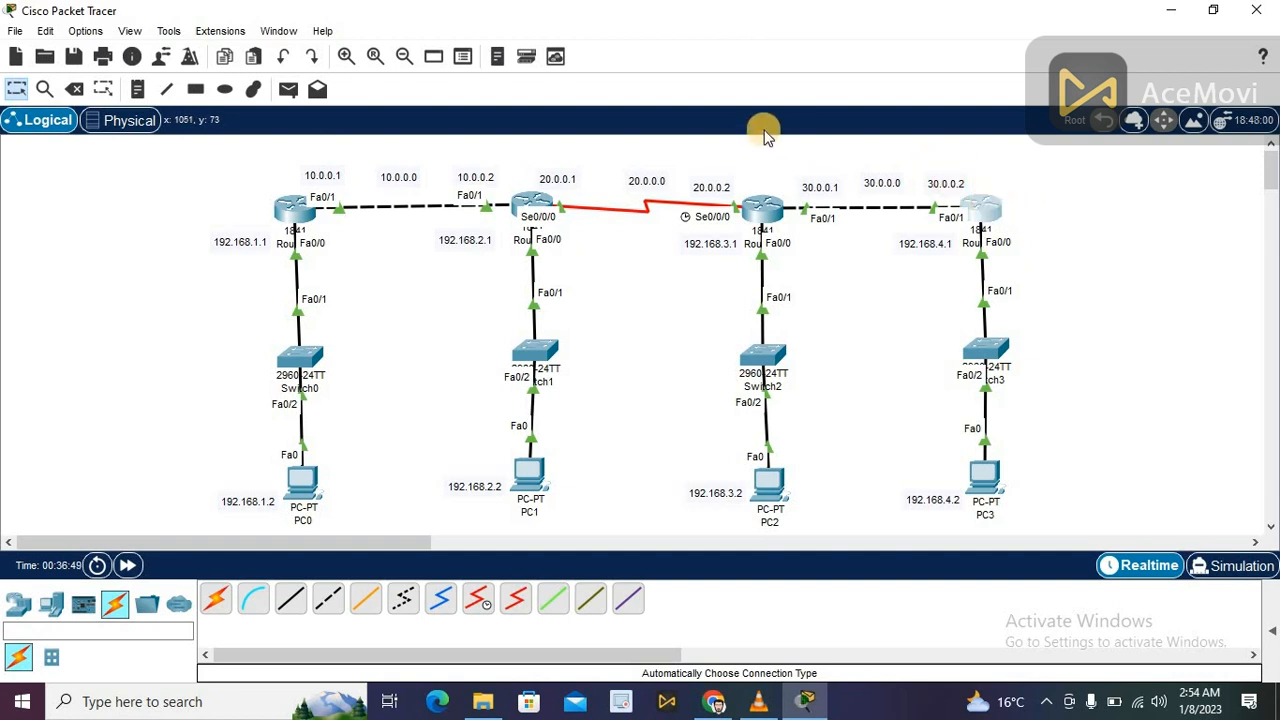
pyautogui.moveTo(672, 48); pyautogui.dragTo(447, 1)
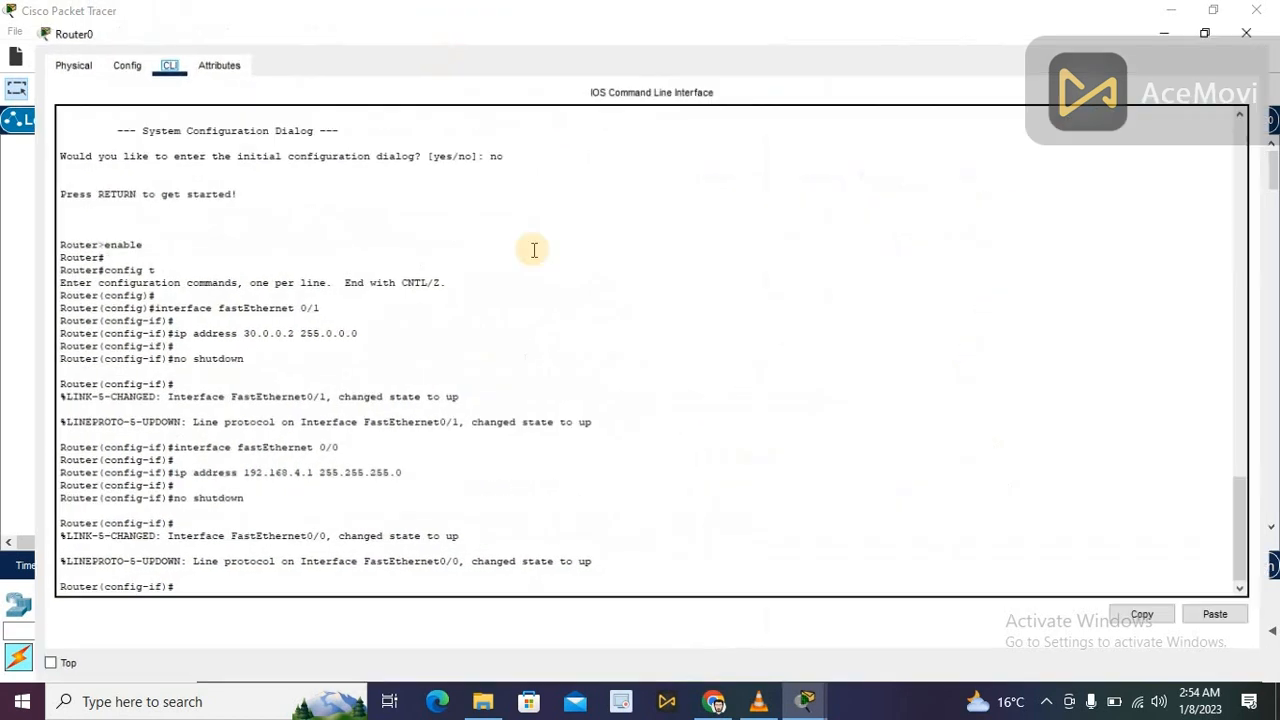
pyautogui.click(428, 578)
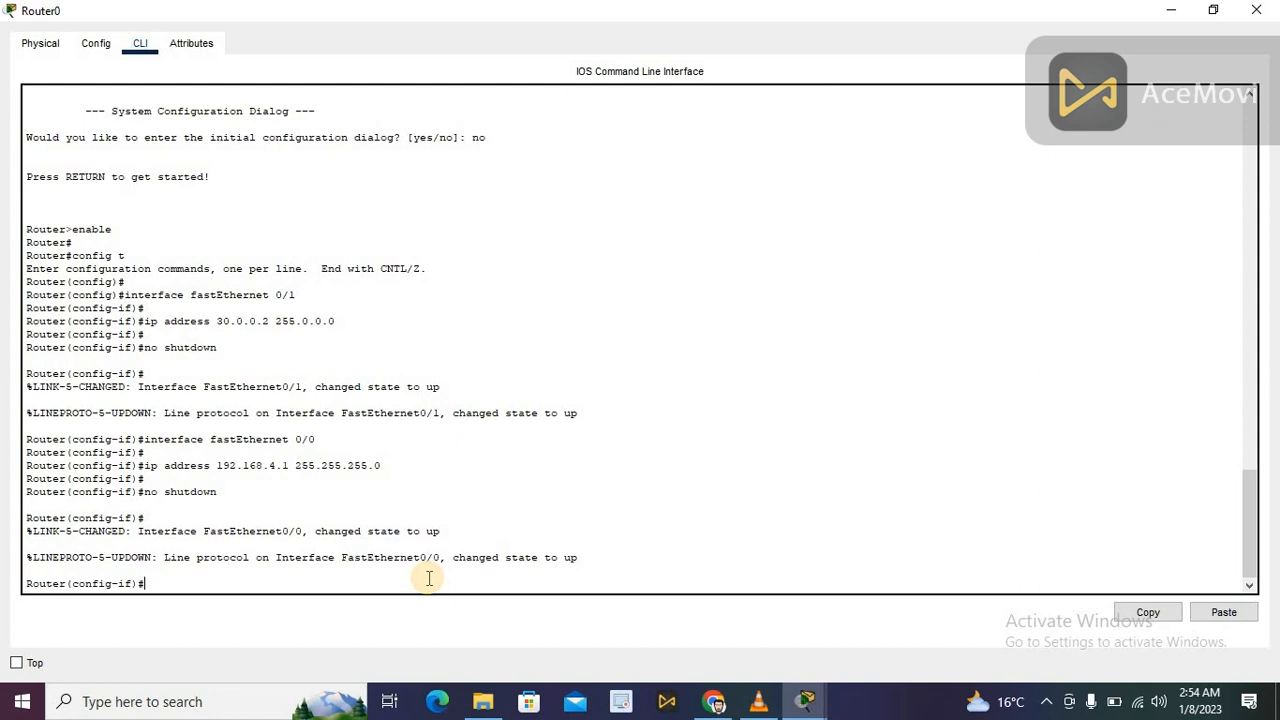
pyautogui.press('Return')
pyautogui.press('Return')
pyautogui.write('r(config-if)#r')
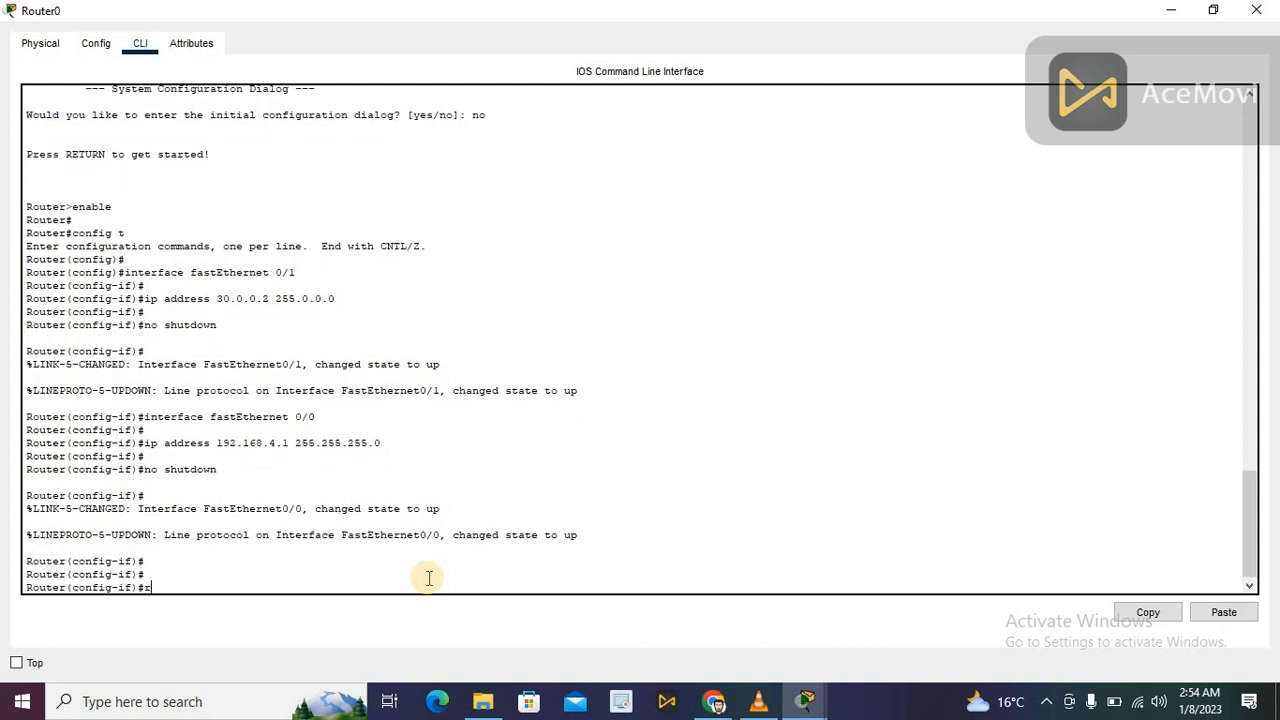
pyautogui.write('outer e')
pyautogui.press('Return')
pyautogui.press('Return')
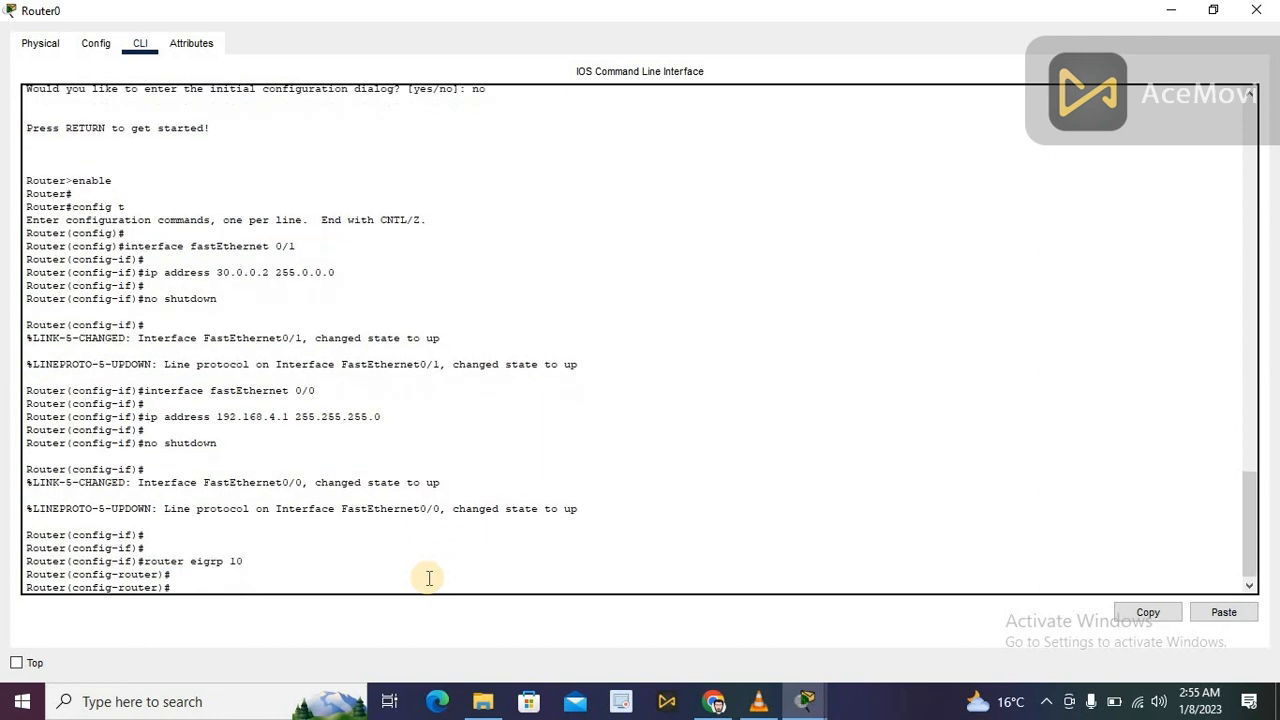
# - Add network 30.0.0.0 to Router0's EIGRP 10 process, restoring its window to a smaller size beside the topology
pyautogui.write('network')
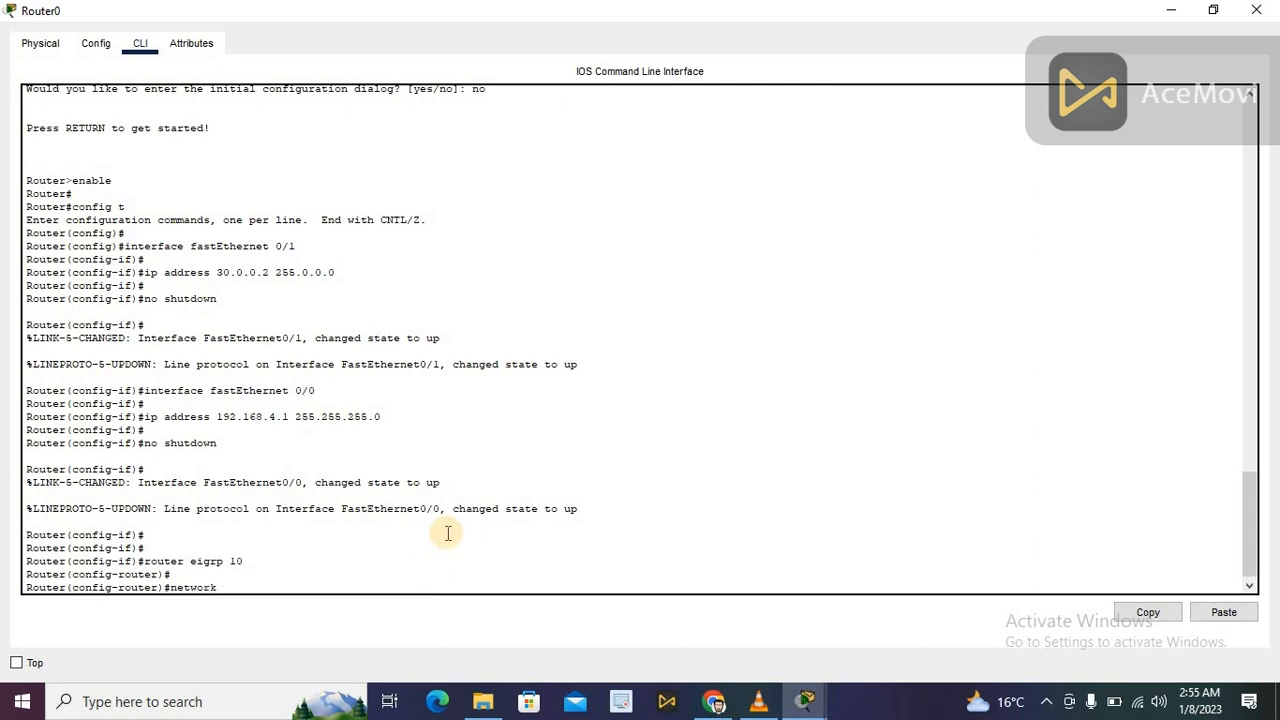
pyautogui.doubleClick(617, 14)
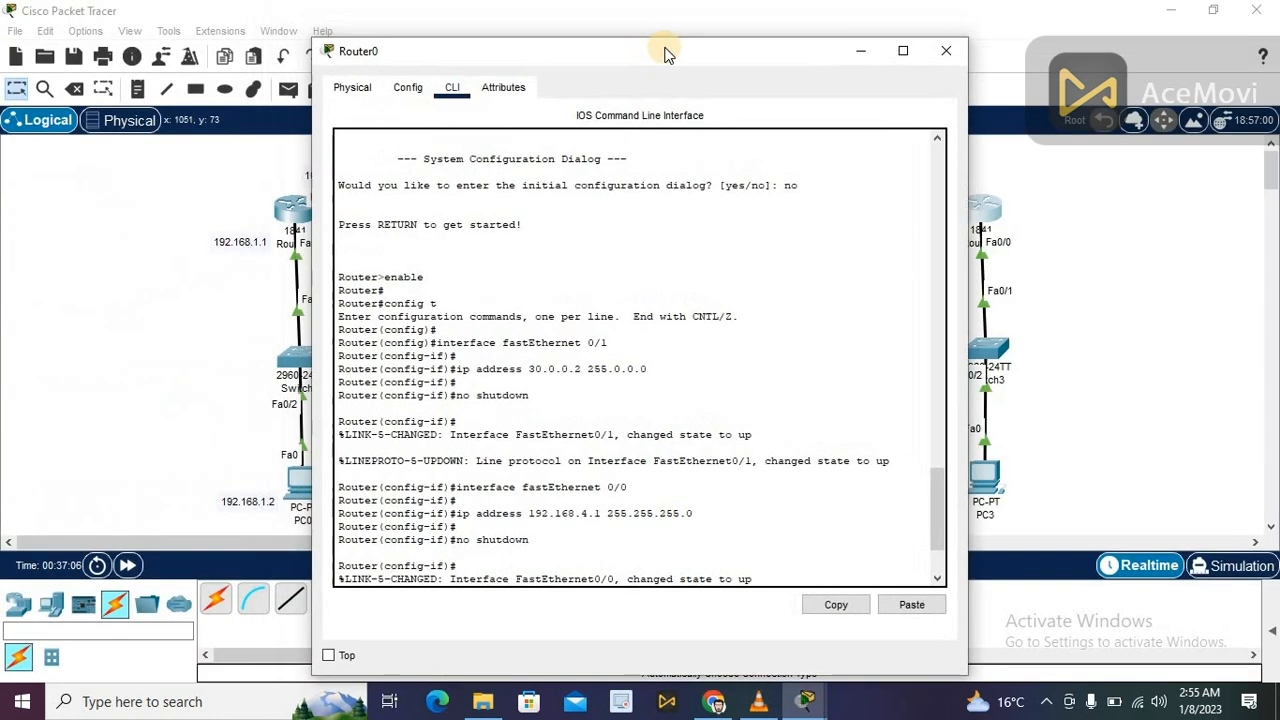
pyautogui.moveTo(677, 49); pyautogui.dragTo(508, 3)
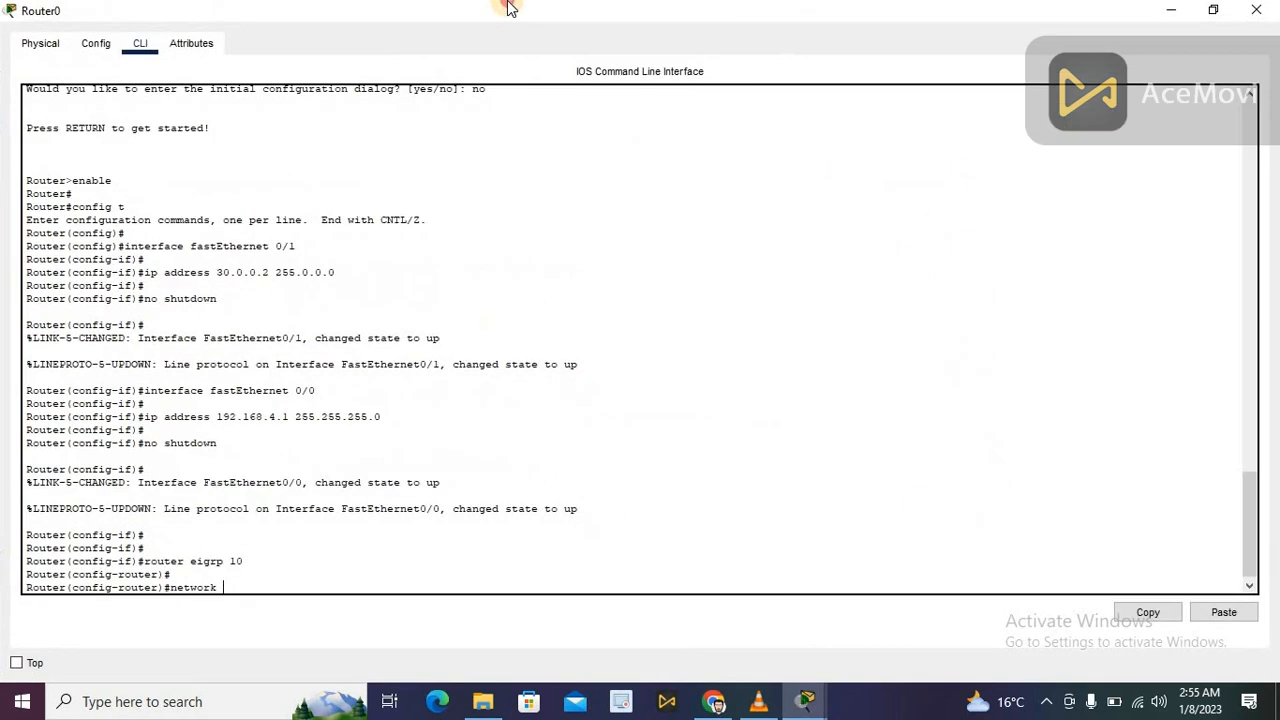
pyautogui.doubleClick(508, 4)
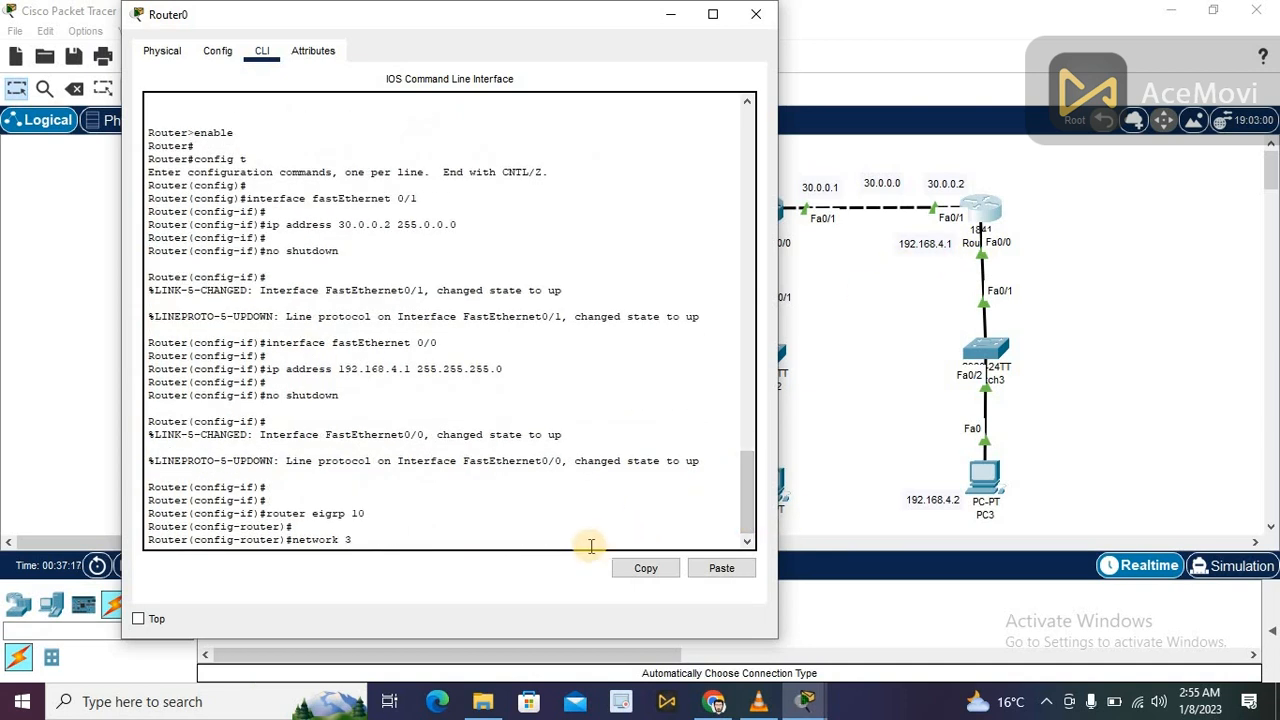
pyautogui.write('0.0.0.0')
pyautogui.press('Return')
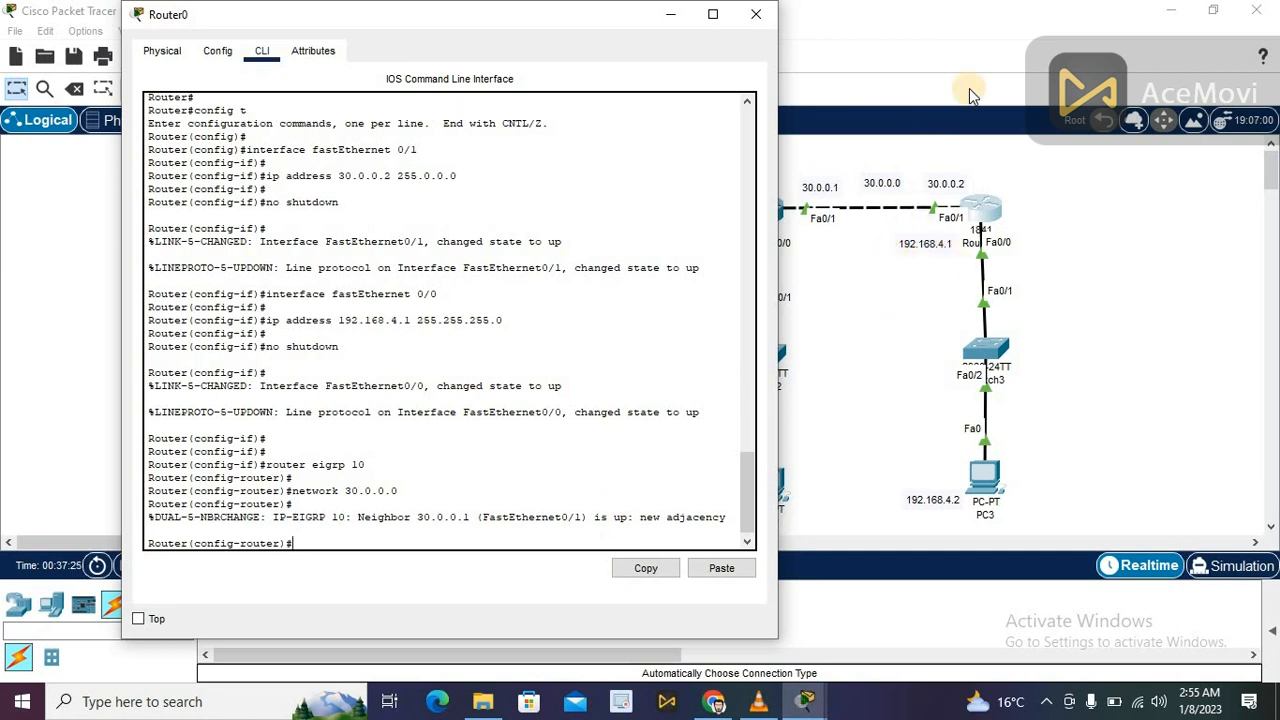
# - Add network 192.168.4.0 to Router0's EIGRP 10 process with the network command
pyautogui.write('network')
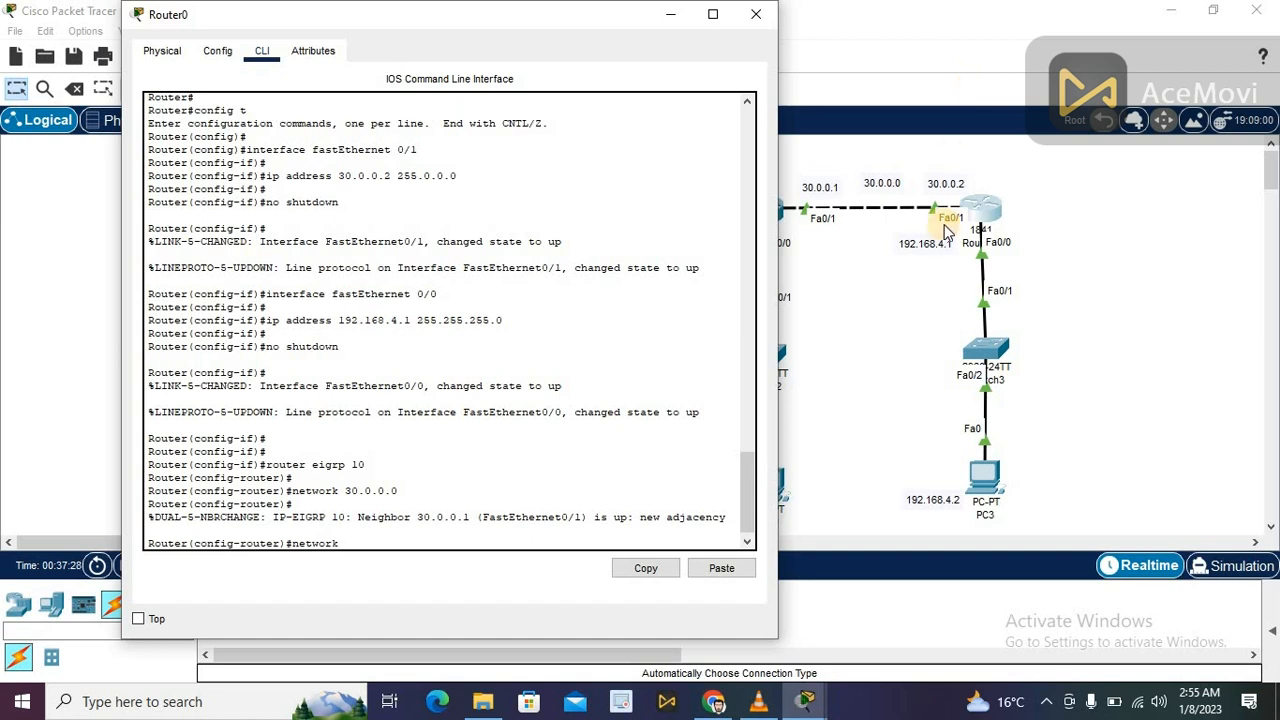
pyautogui.write(' 192')
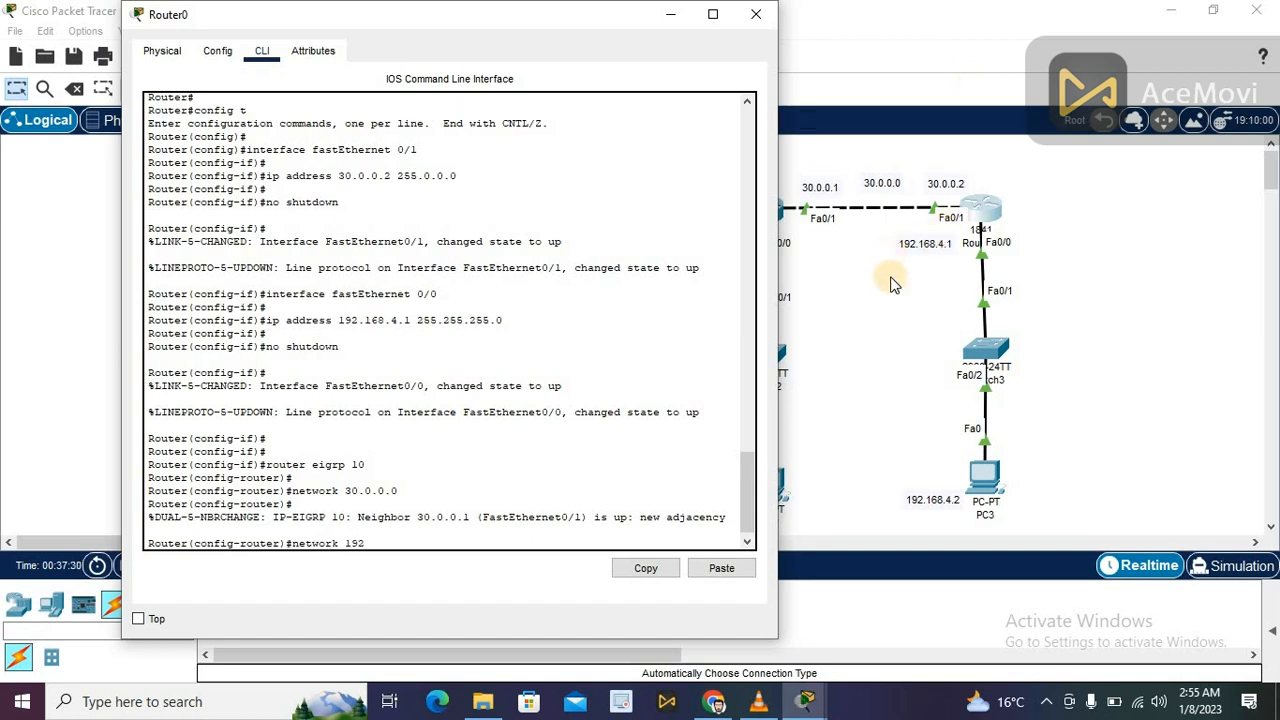
pyautogui.write('.168.')
pyautogui.press('Return')
pyautogui.press('Return')
pyautogui.press('Return')
# - Leave router configuration mode on Router0 with the exit command and close the router's window
pyautogui.write('er(config-router)#e')
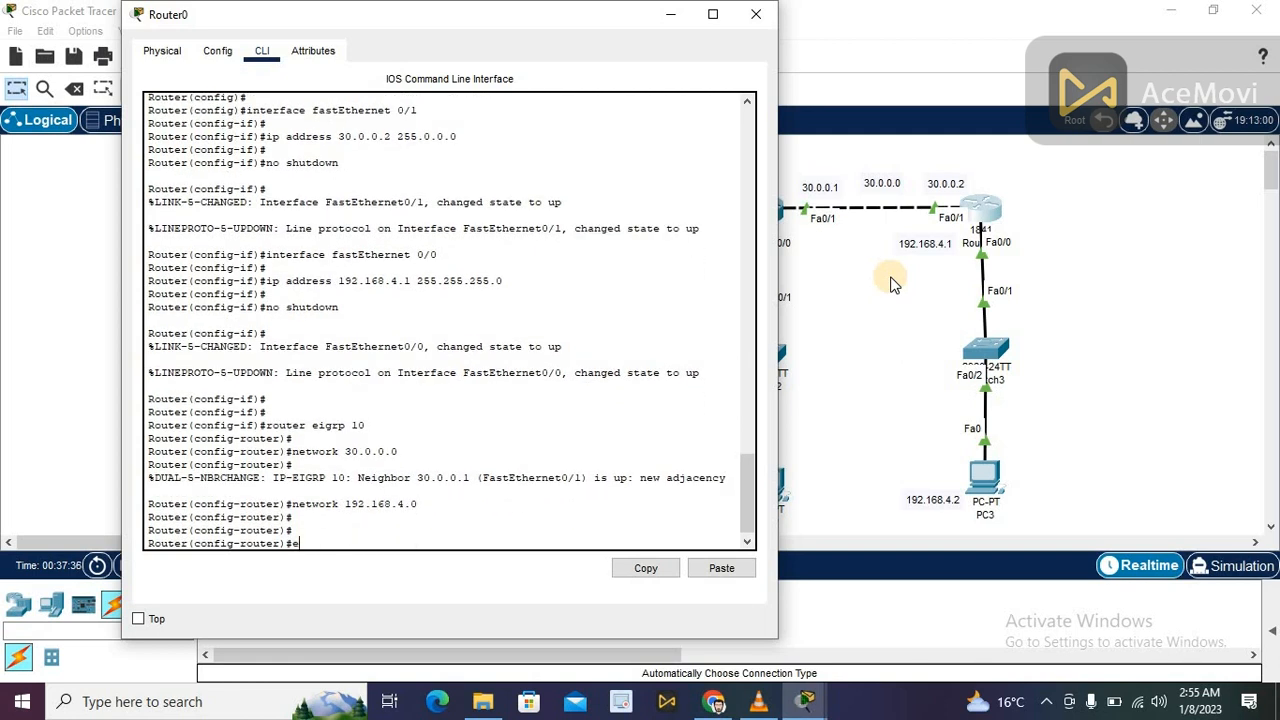
pyautogui.write('xit')
pyautogui.press('Return')
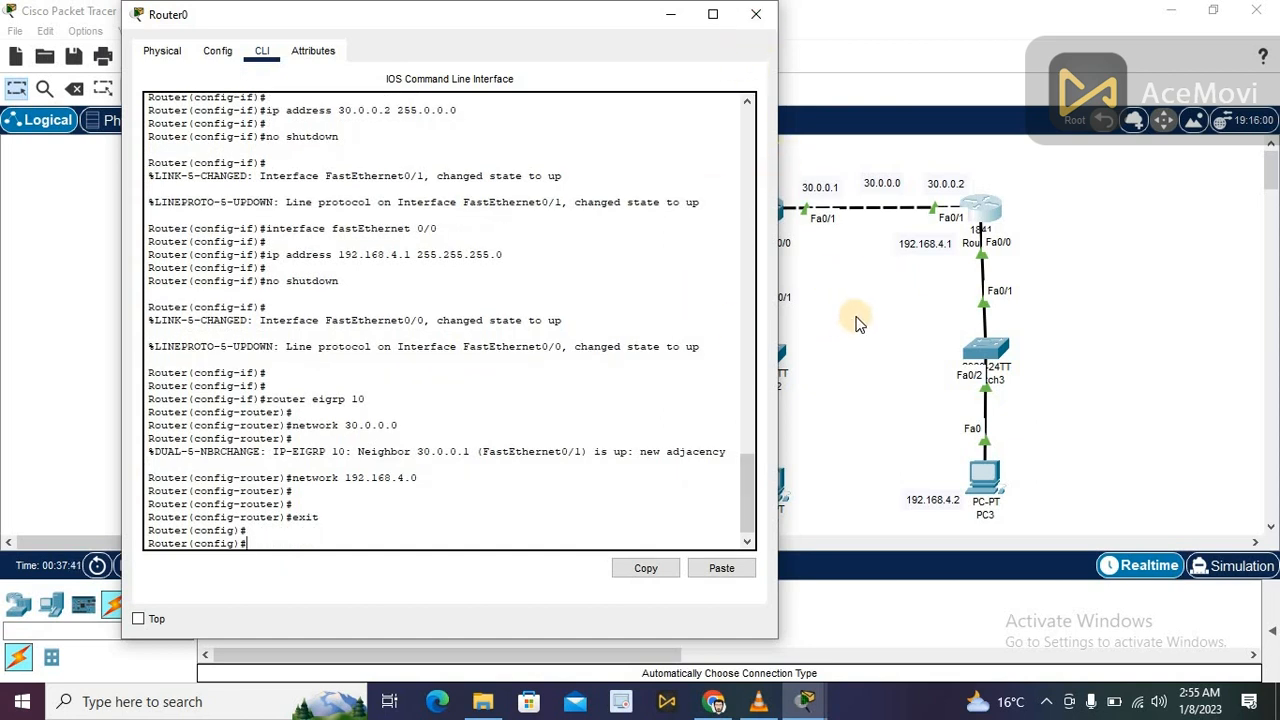
pyautogui.click(756, 14)
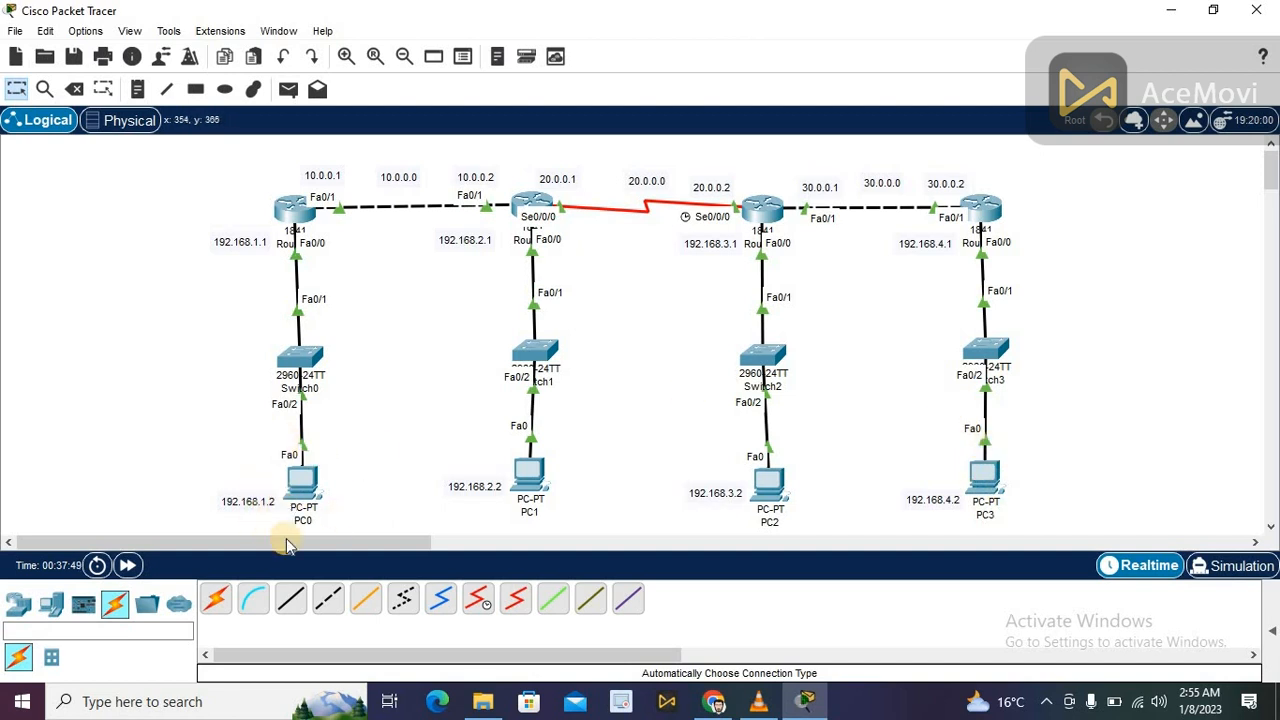
# - Open PC3's Command Prompt, move its window clear of PC0 and PC1, and ping PC0 at 192.168.1.2
pyautogui.click(990, 482)
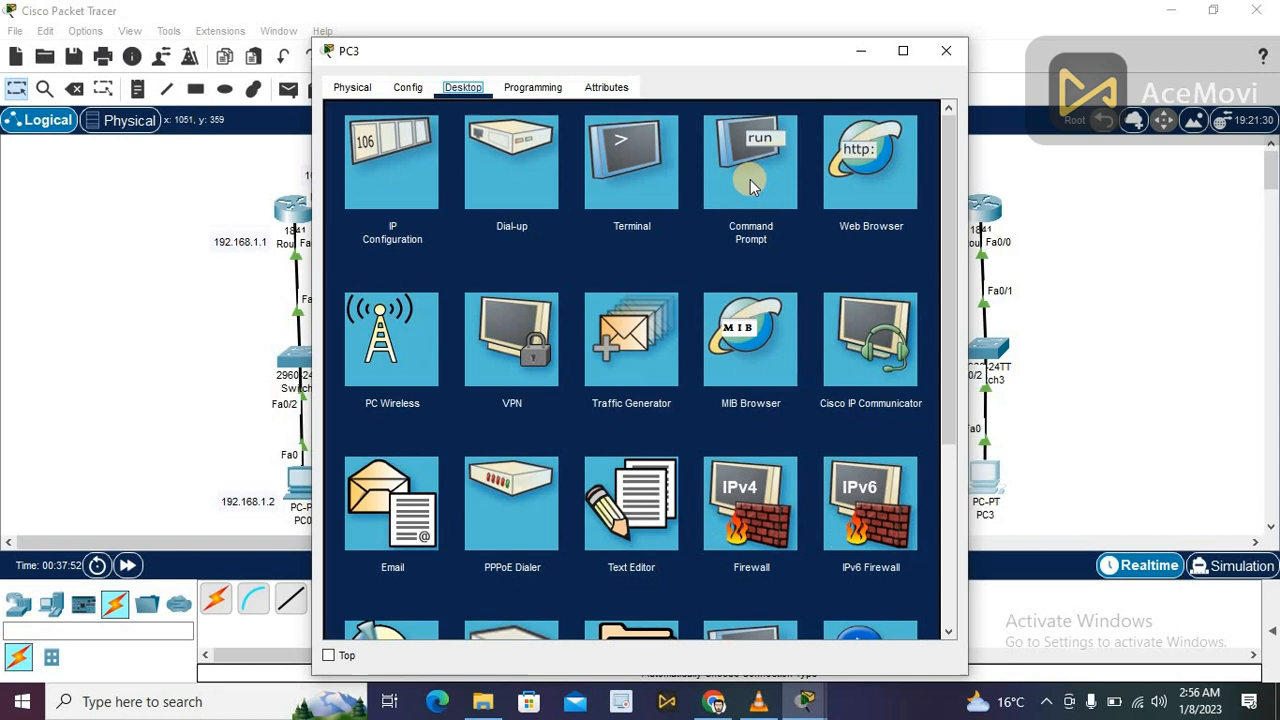
pyautogui.click(750, 180)
pyautogui.moveTo(630, 46); pyautogui.dragTo(912, 10)
pyautogui.click(764, 140)
pyautogui.write('pi')
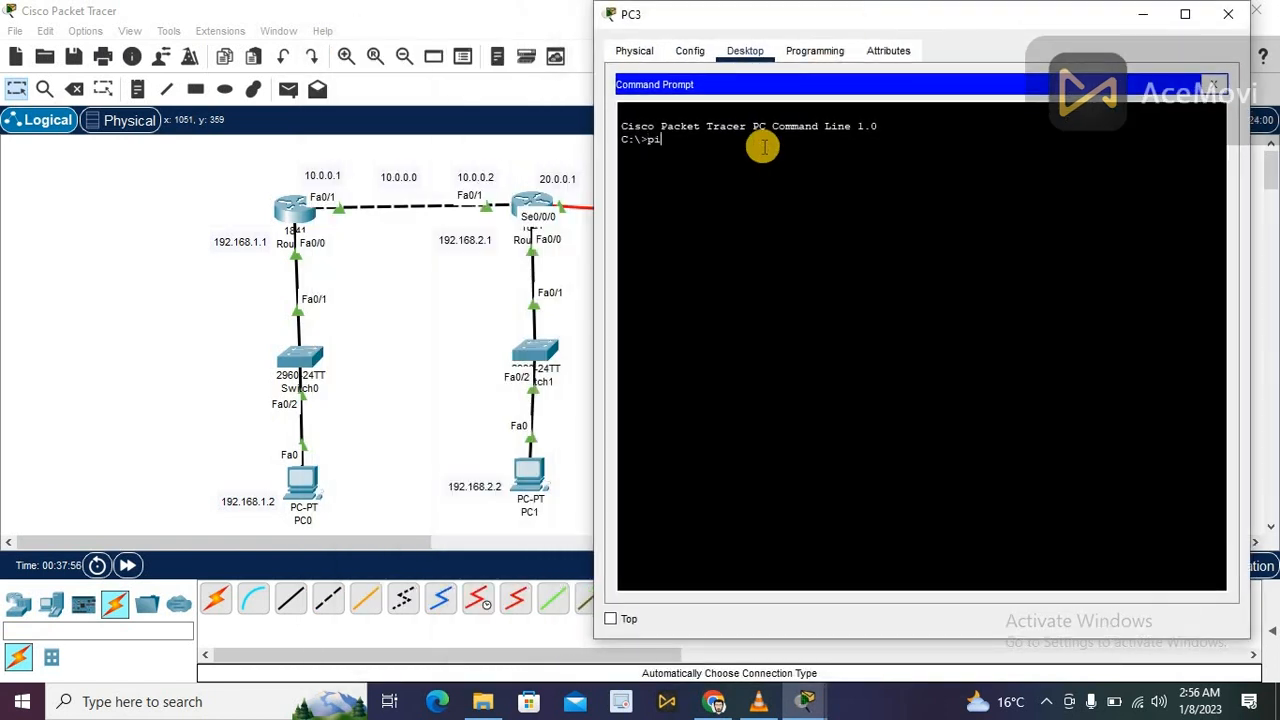
pyautogui.write('ng')
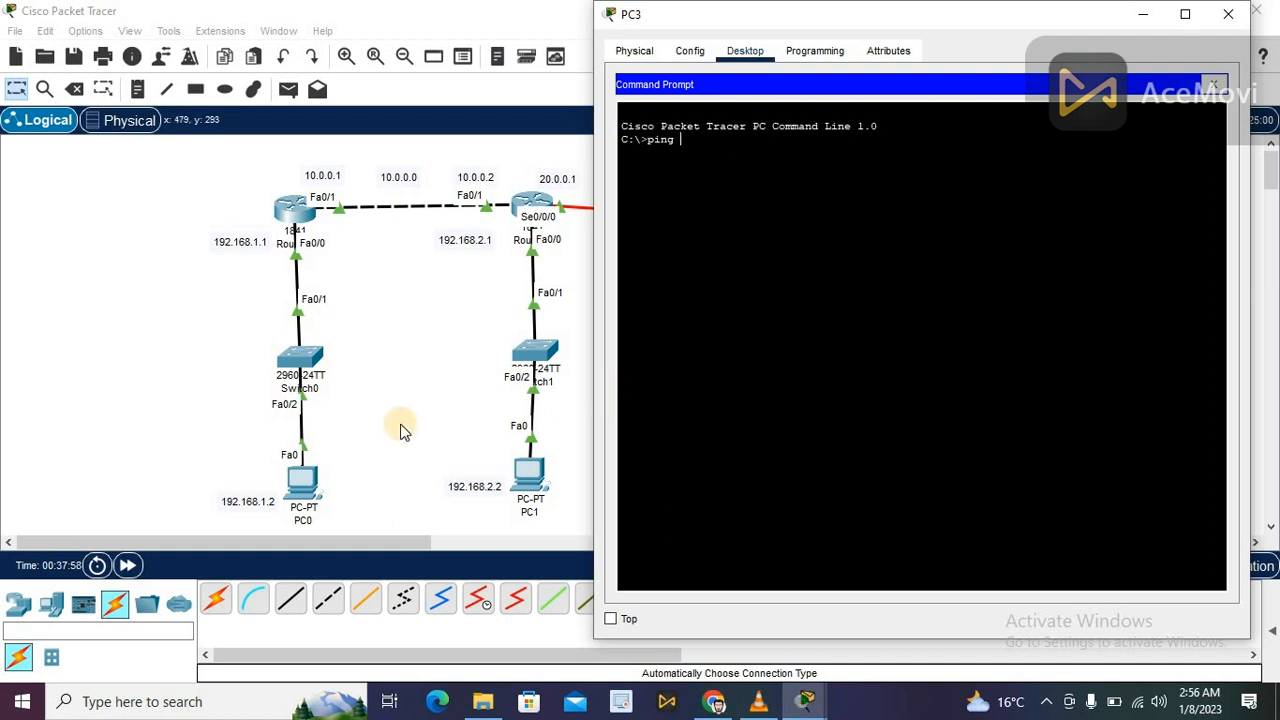
pyautogui.write(' 19')
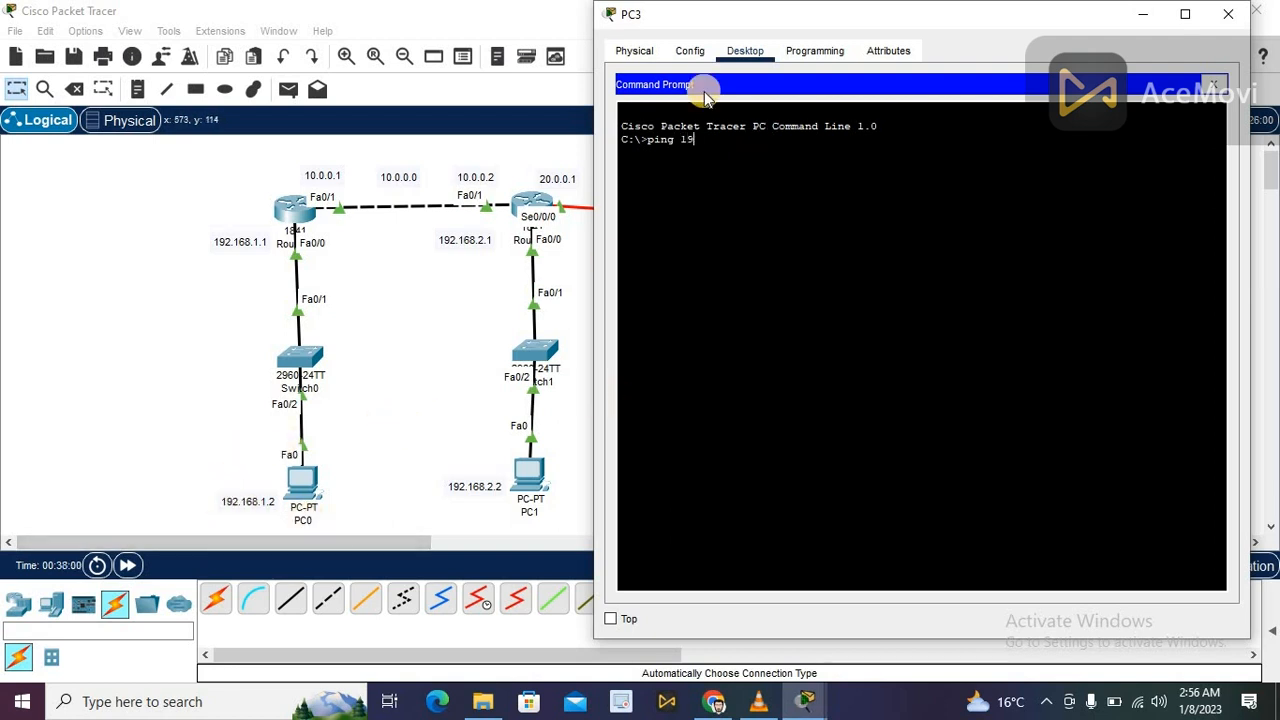
pyautogui.write('2.168.1.2')
pyautogui.press('Return')
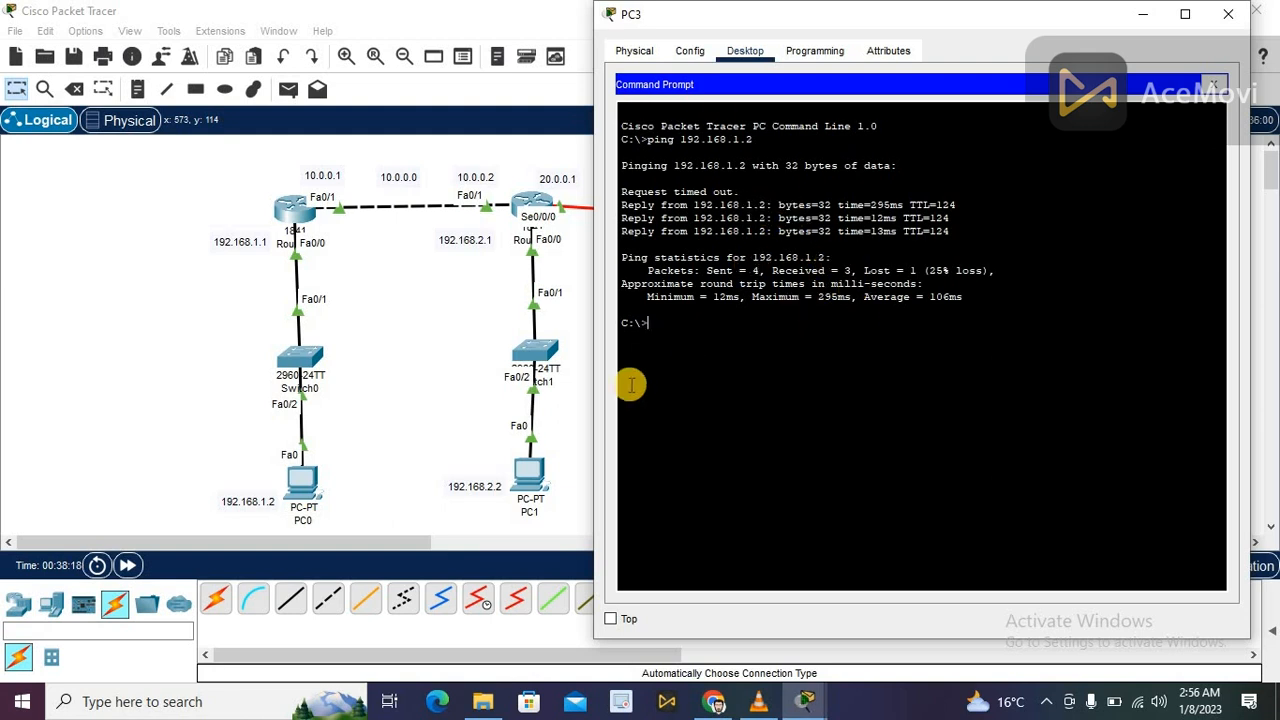
# - Ping PC1 at 192.168.2.2 from PC3's Command Prompt
pyautogui.write('p')
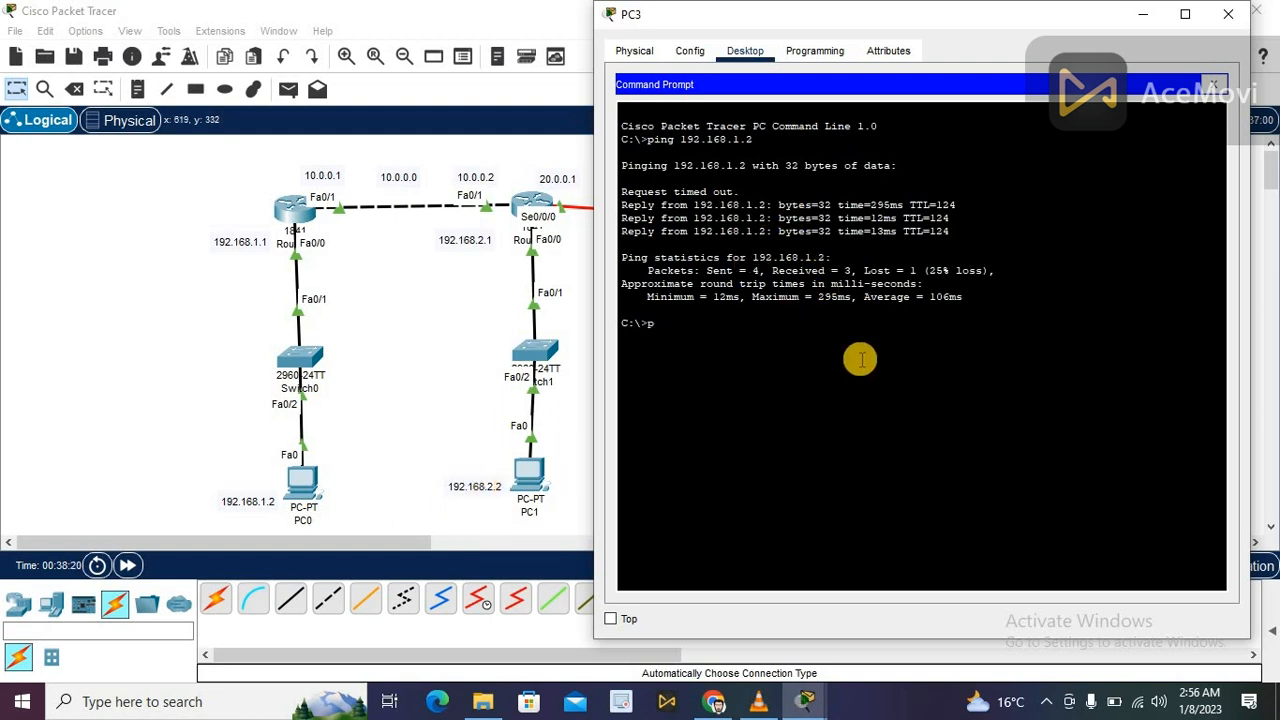
pyautogui.write('ing 192.168.2.2')
pyautogui.press('Return')
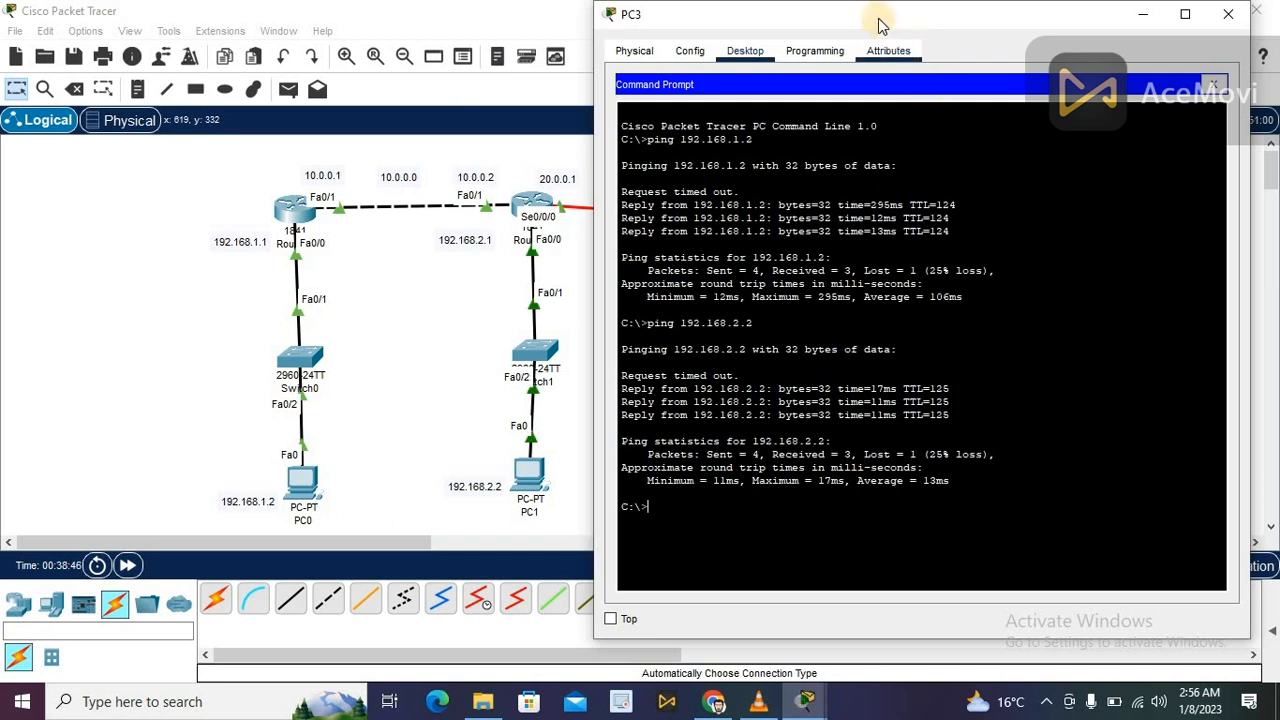
# - Move PC3's window farther off the topology and ping PC2 at 192.168.3.2 from its Command Prompt
pyautogui.moveTo(938, 22); pyautogui.dragTo(1127, 22)
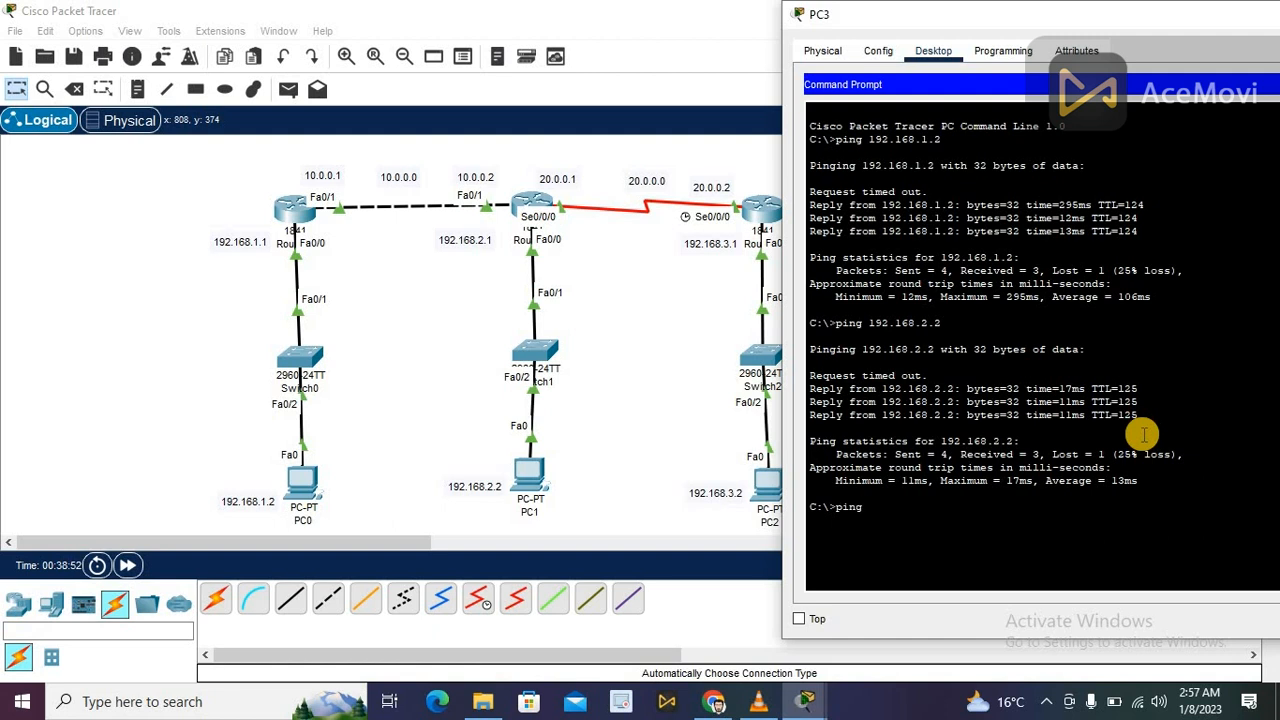
pyautogui.write('192.168.3.2')
pyautogui.press('Return')
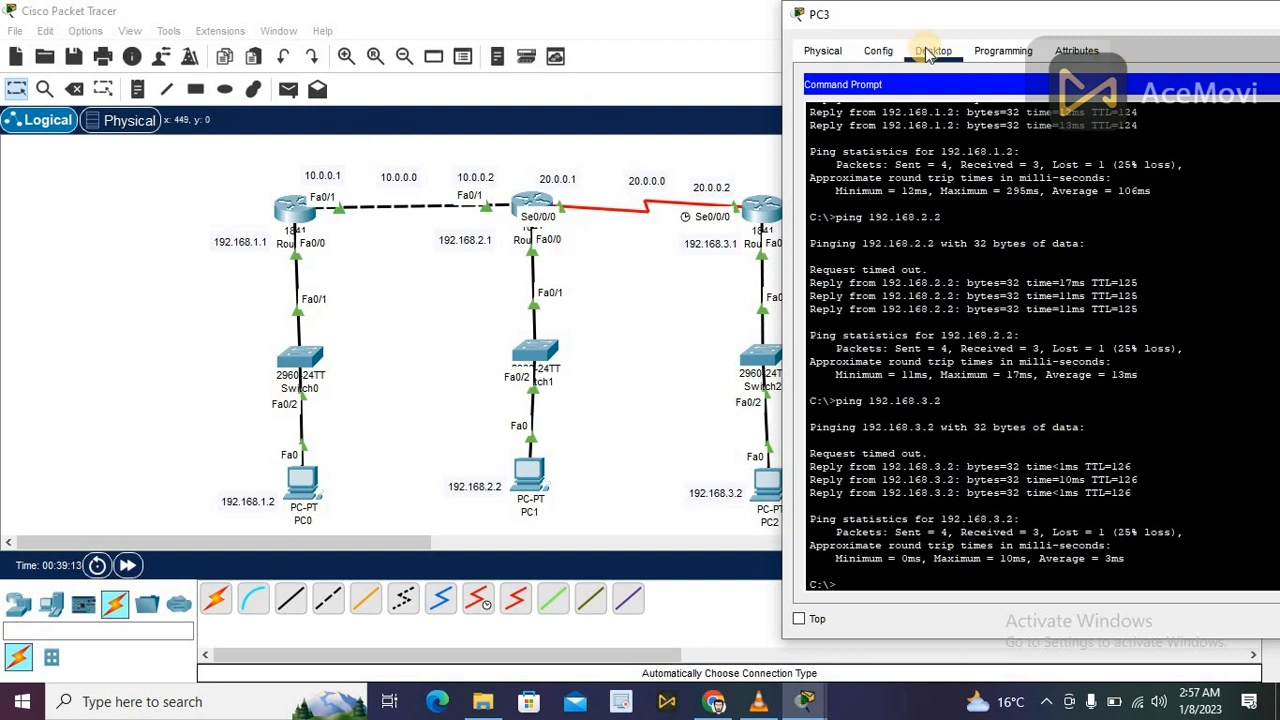
# - Close PC3's window, open PC0's Command Prompt and move its window clear of PC2 and PC3
pyautogui.moveTo(1075, 14); pyautogui.dragTo(810, 62)
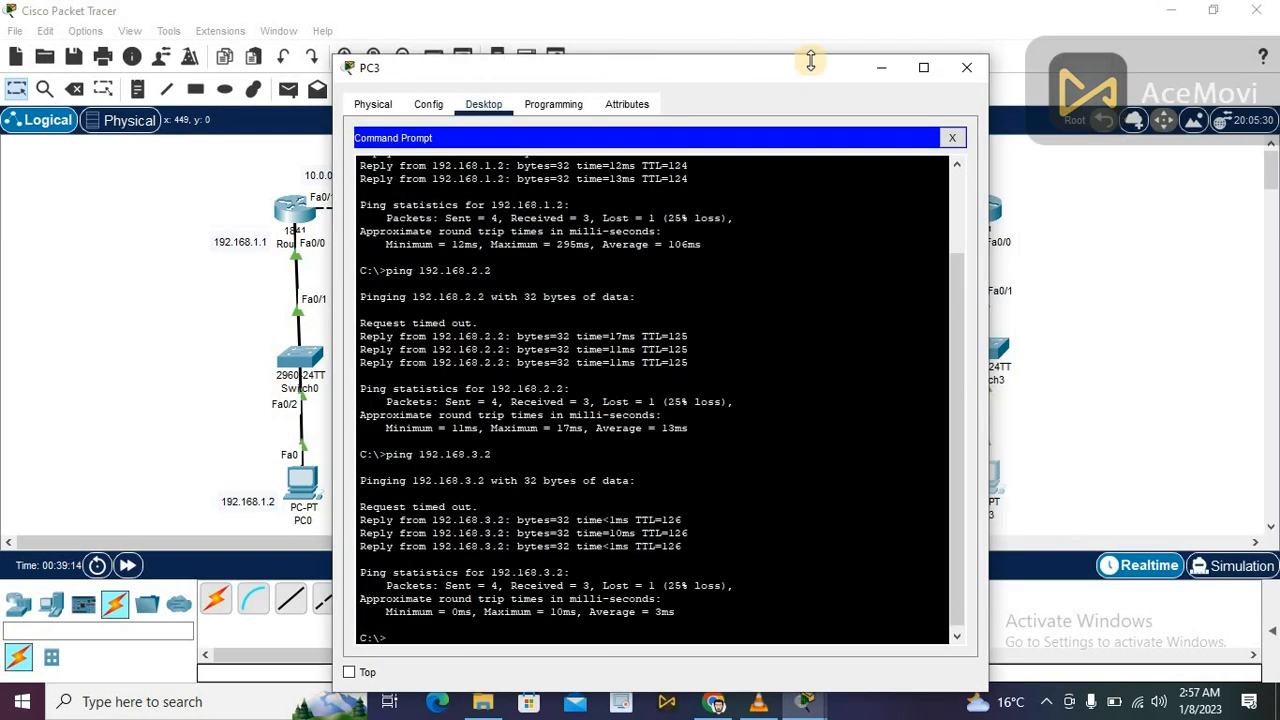
pyautogui.click(967, 67)
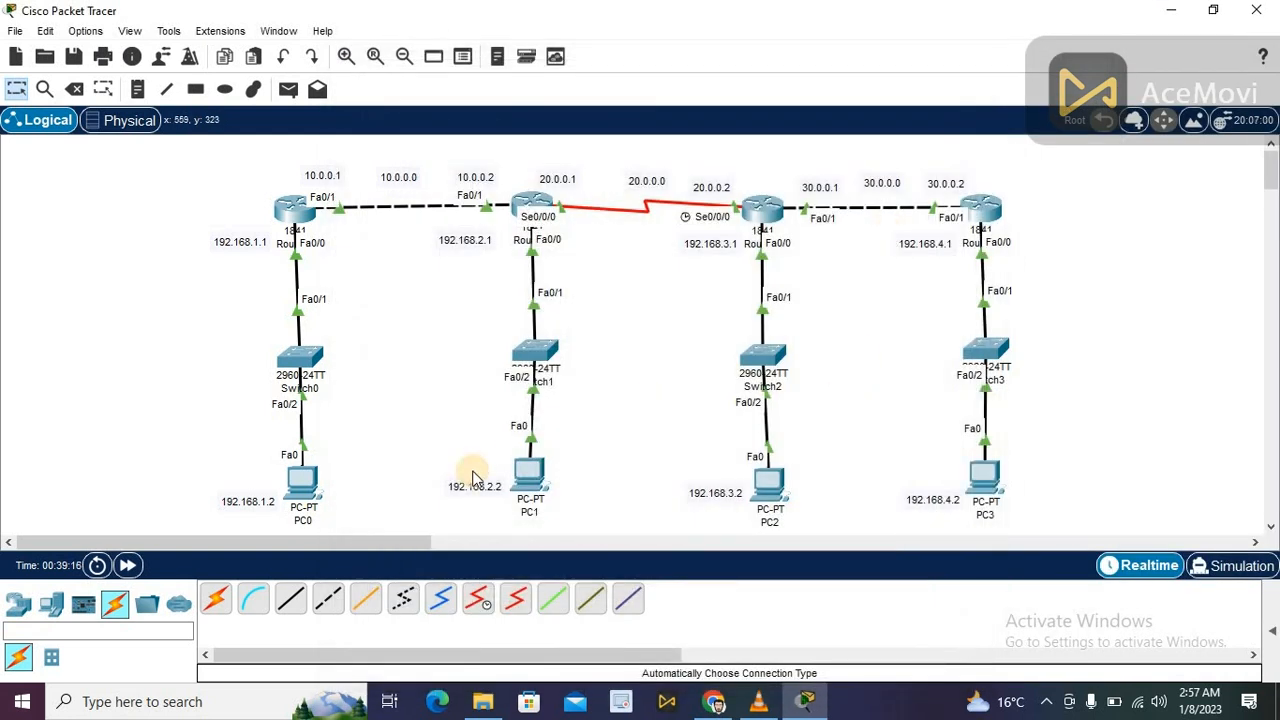
pyautogui.click(297, 490)
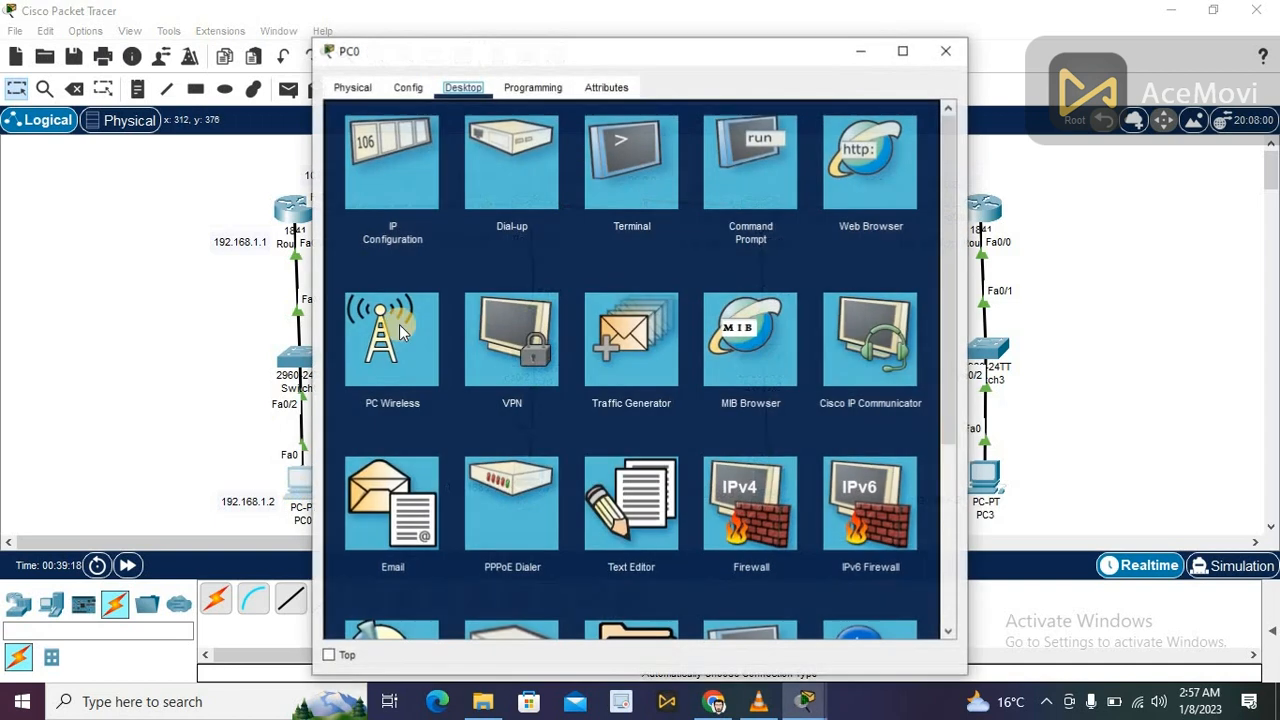
pyautogui.click(755, 158)
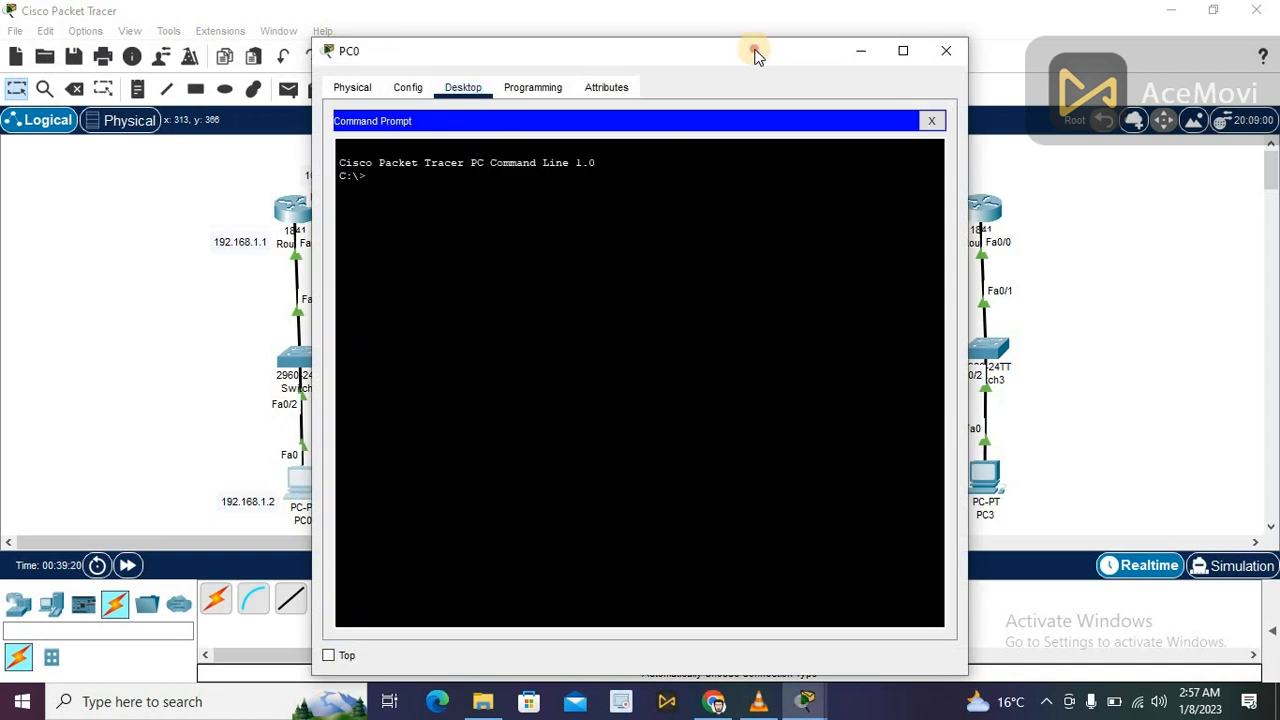
pyautogui.moveTo(754, 49); pyautogui.dragTo(463, 54)
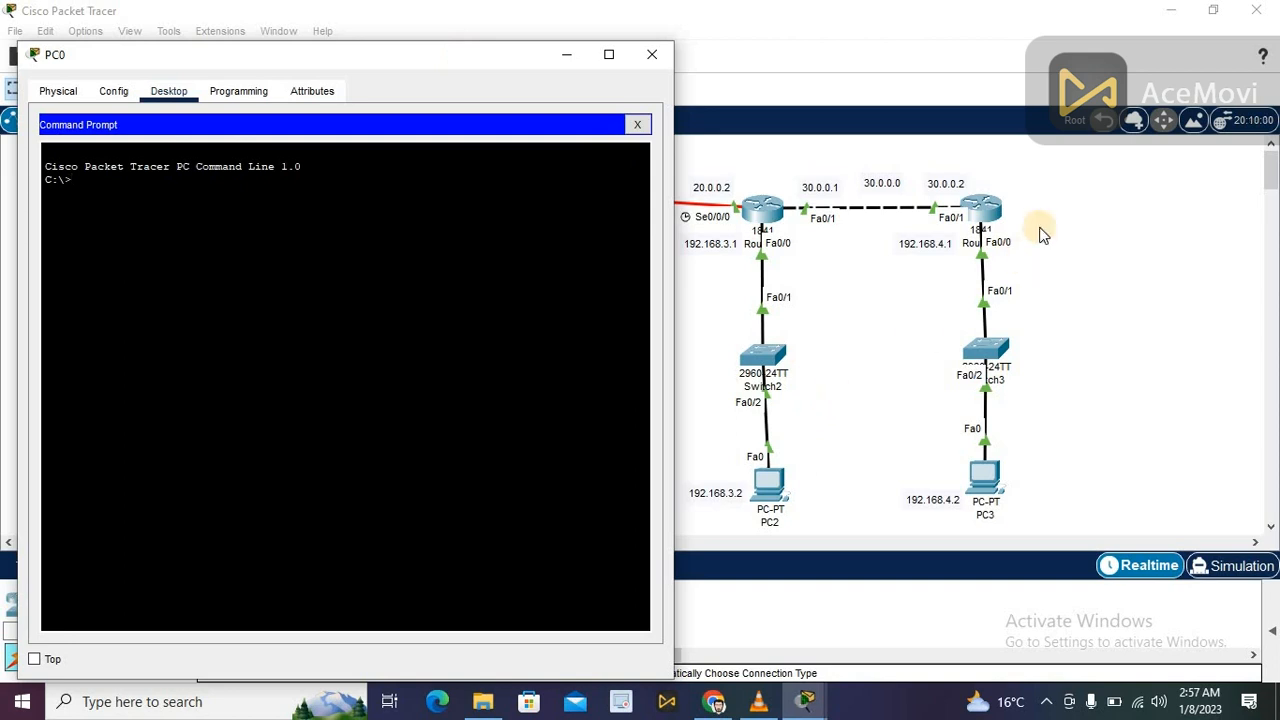
# - Ping the Fa0/1 interface of PC3's router at 30.0.0.2 from PC0's Command Prompt
pyautogui.write('pin')
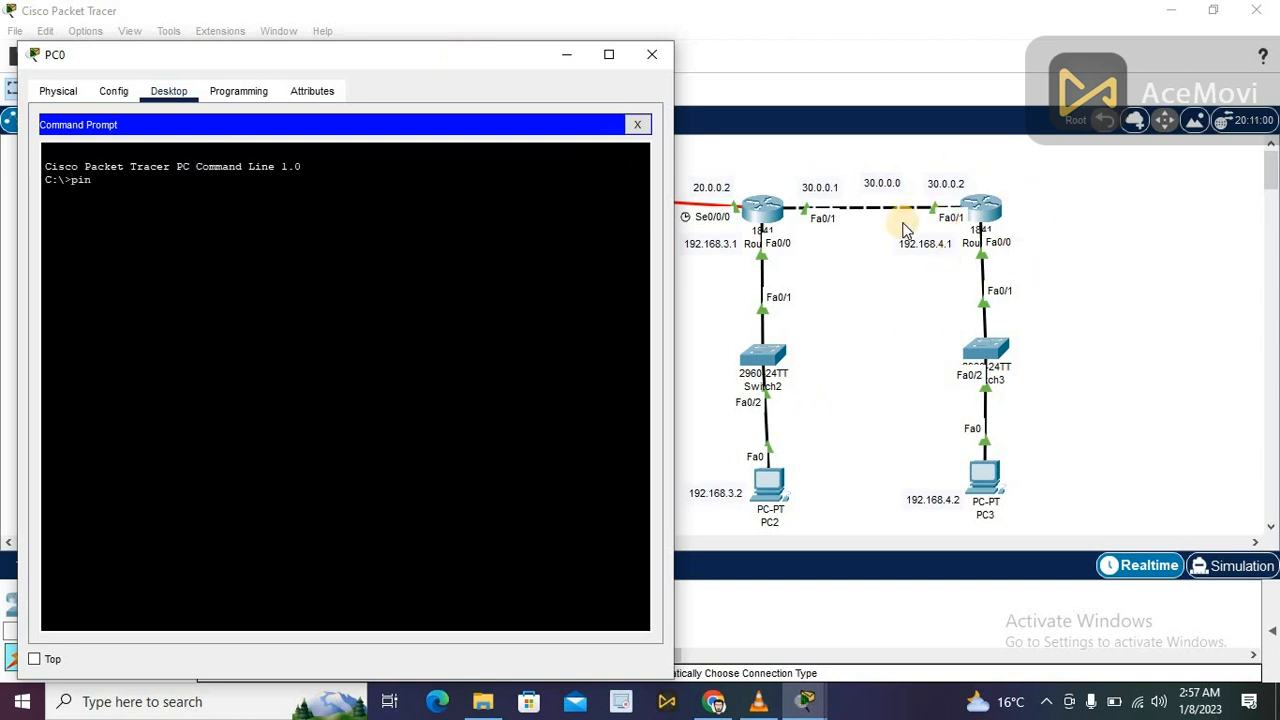
pyautogui.write('g 30')
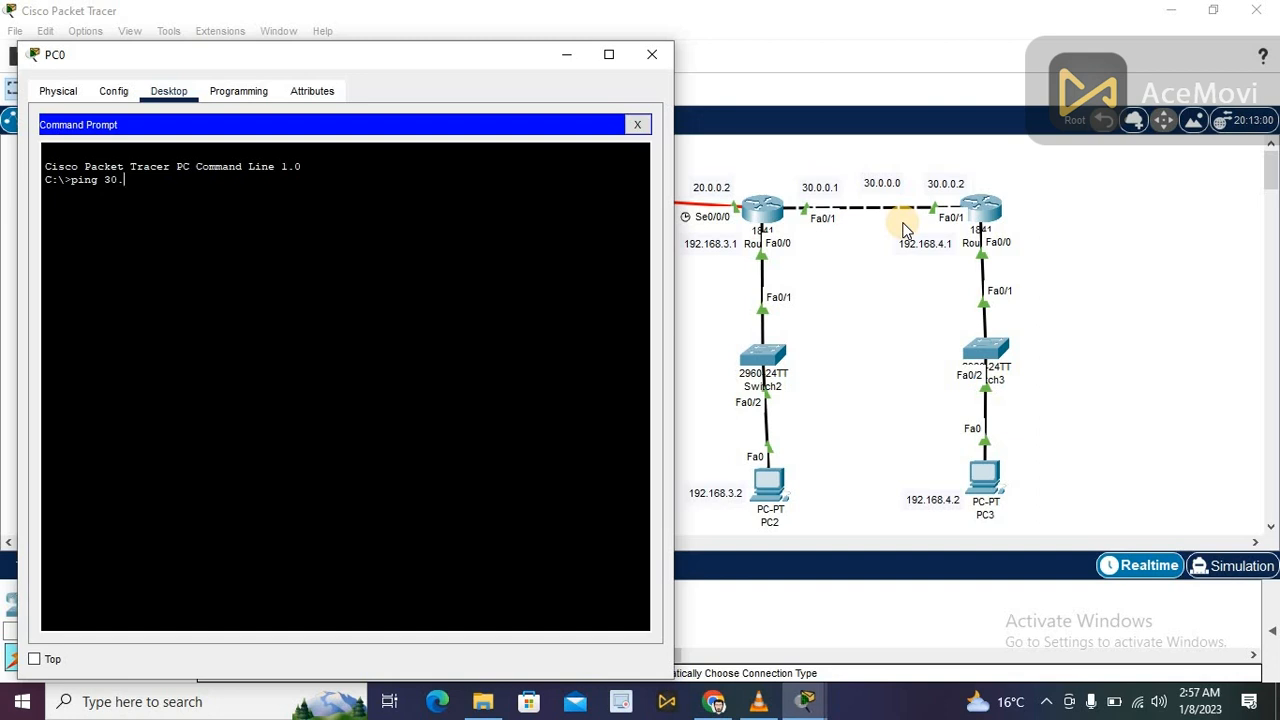
pyautogui.write('.0.2')
pyautogui.press('Return')
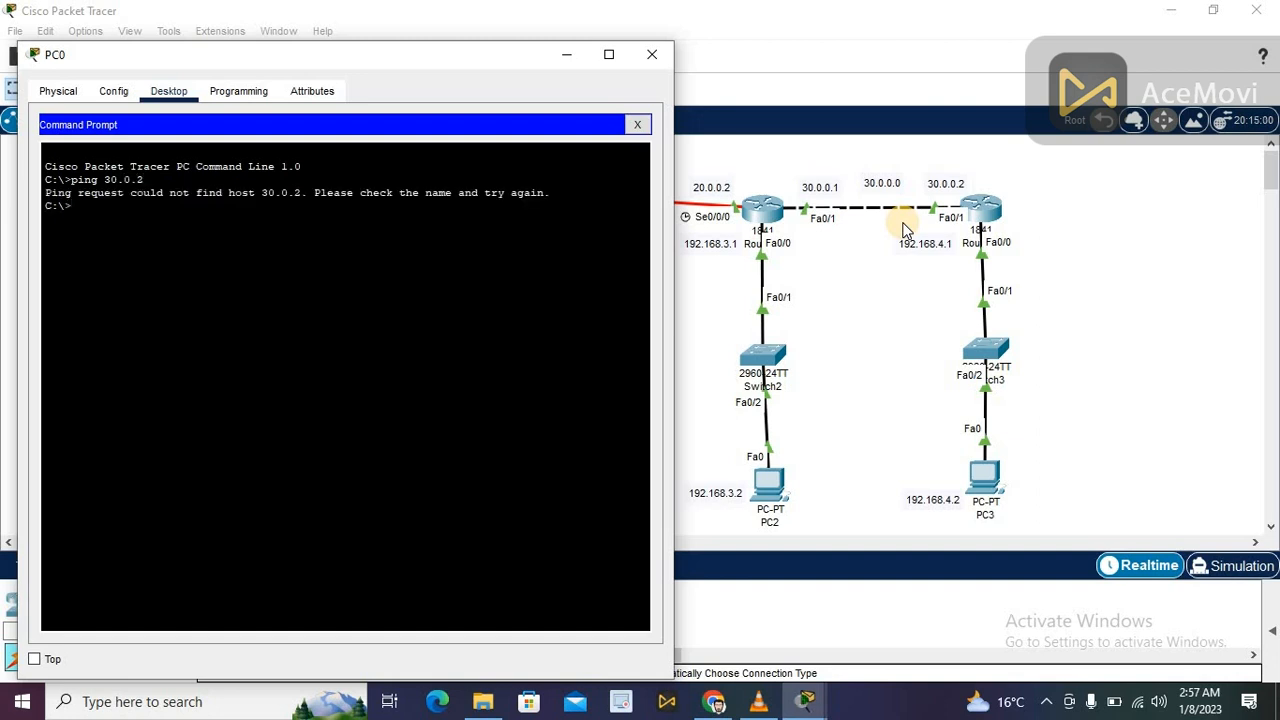
pyautogui.write('ping 30.0.0.2')
pyautogui.press('Return')
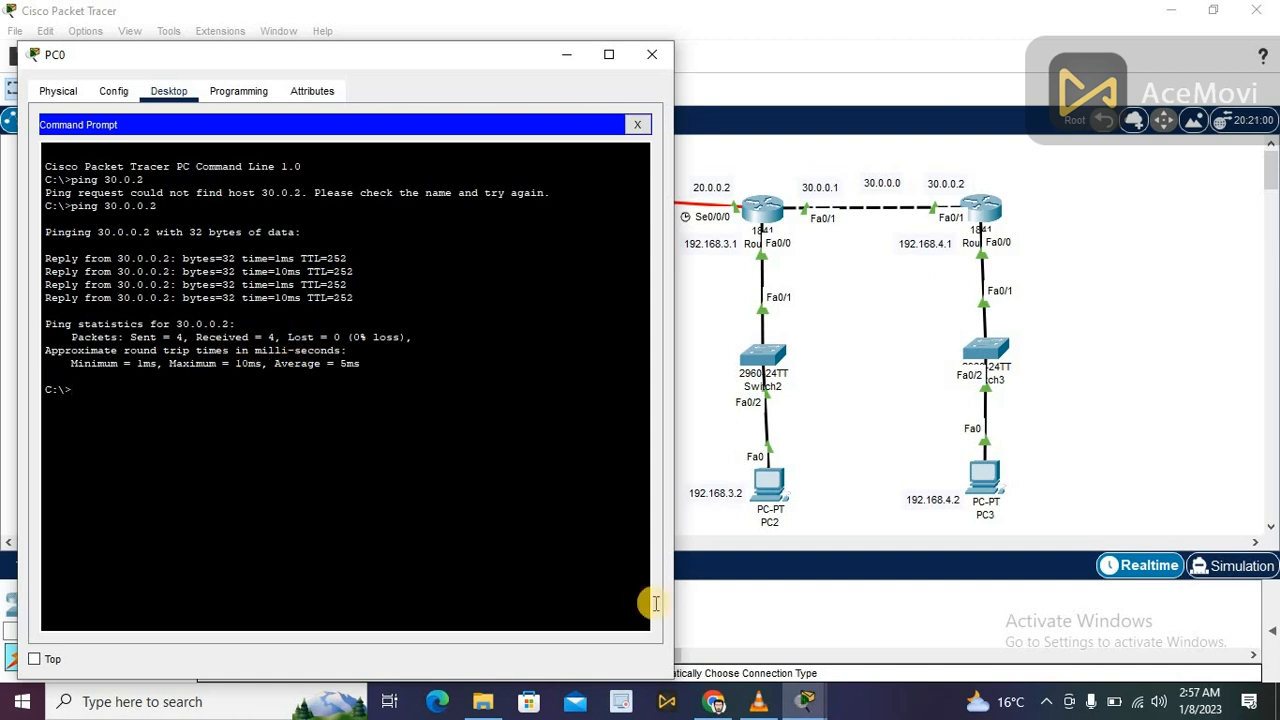
# - Ping PC2 at 192.168.3.2 from PC0's Command Prompt and close PC0's window
pyautogui.write('ping 192')
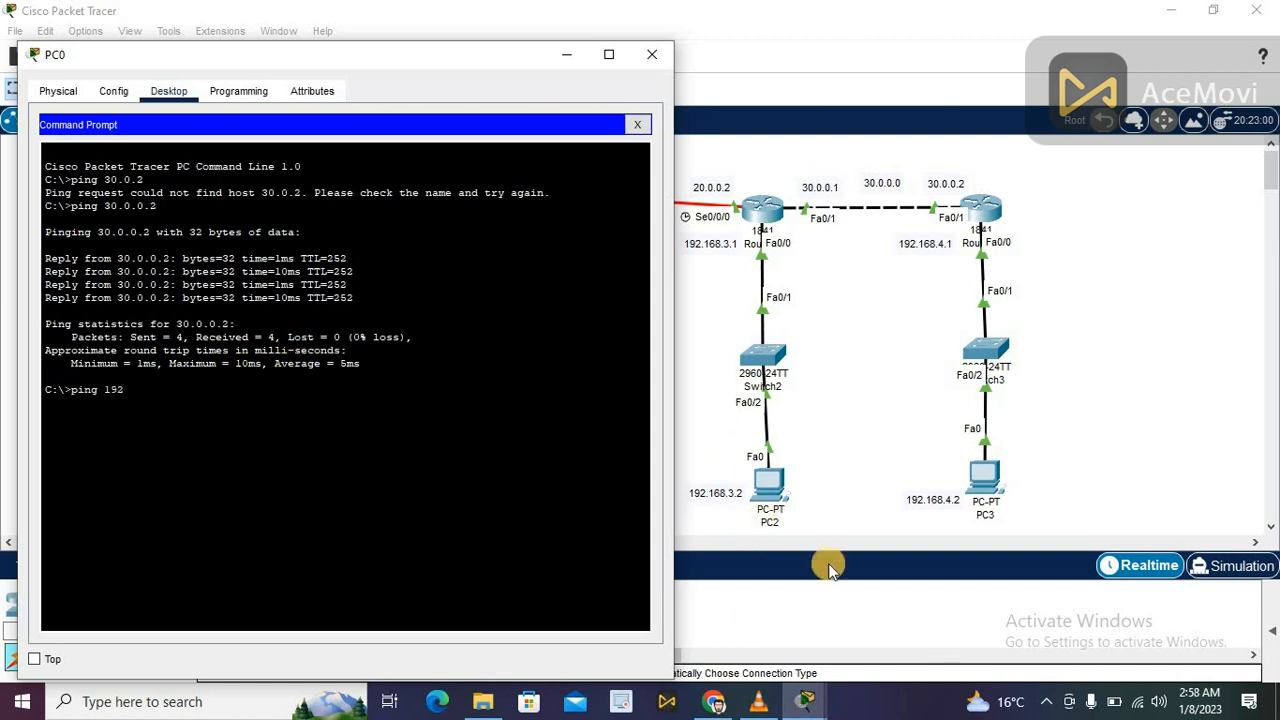
pyautogui.write('.168.3.2')
pyautogui.press('Return')
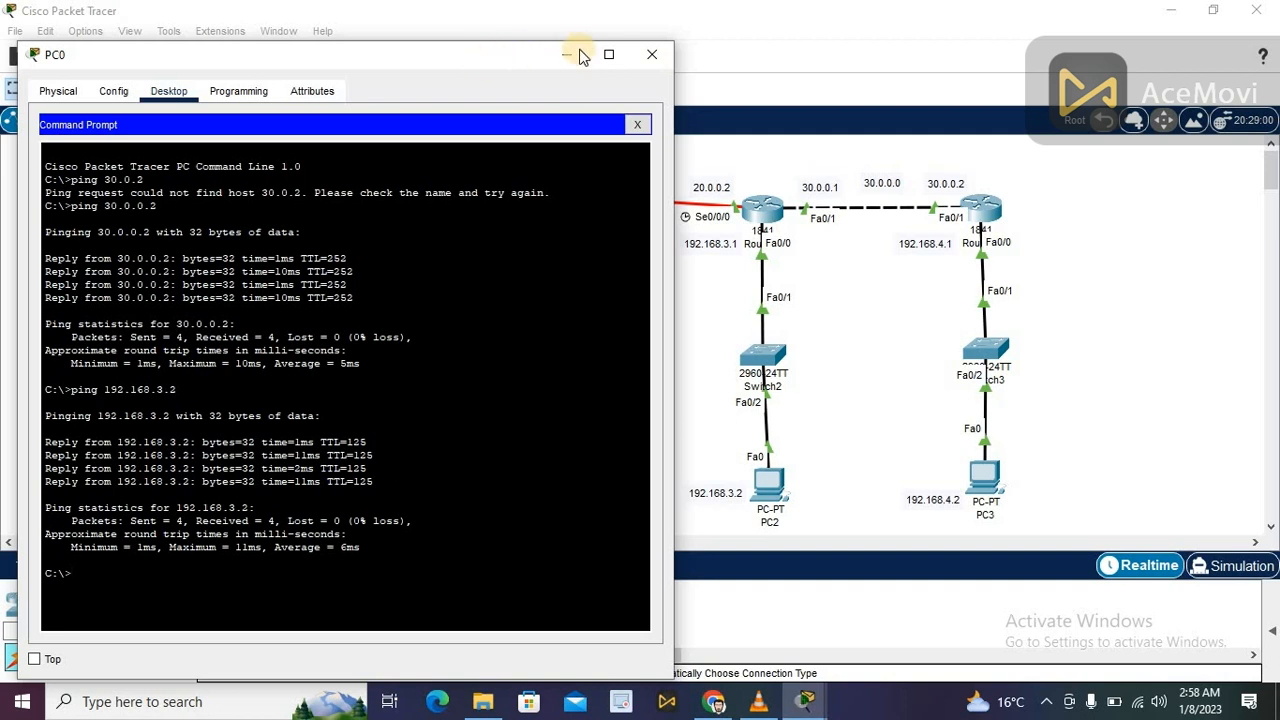
pyautogui.click(651, 54)
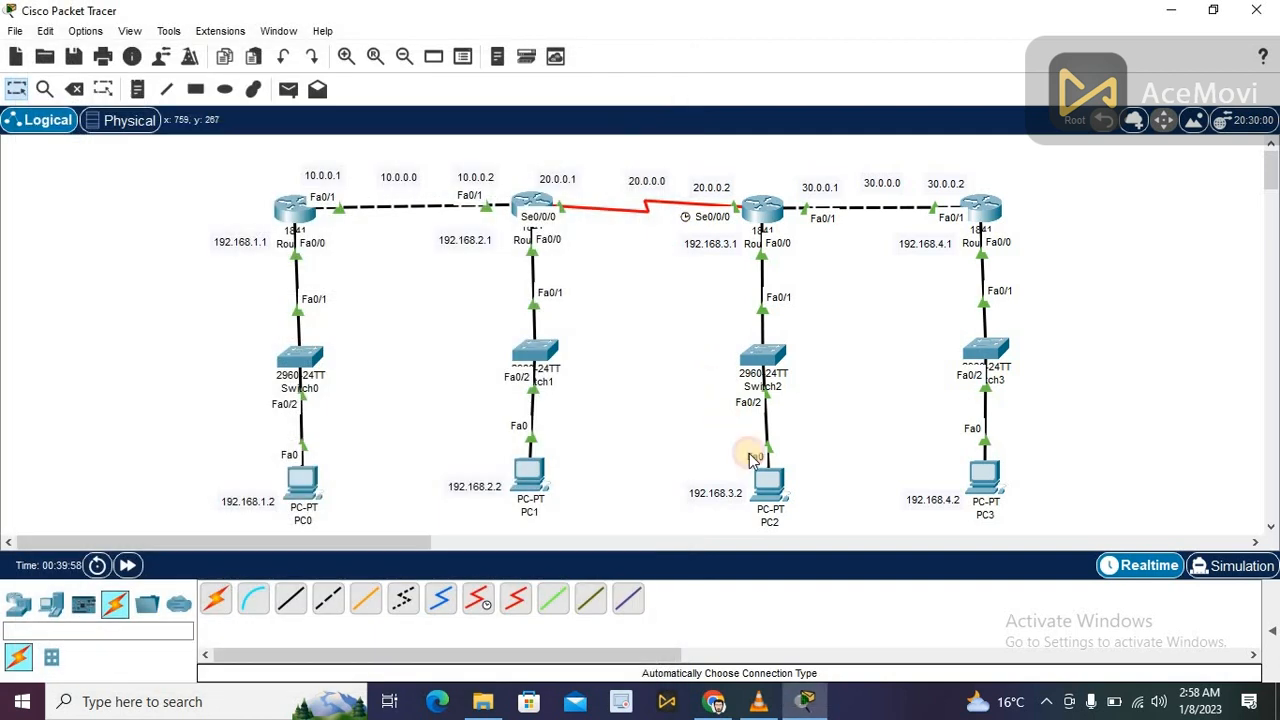
# - Open PC2's Command Prompt, move its window clear of PC0 and PC1, and ping PC1 at 192.168.2.2
pyautogui.click(768, 484)
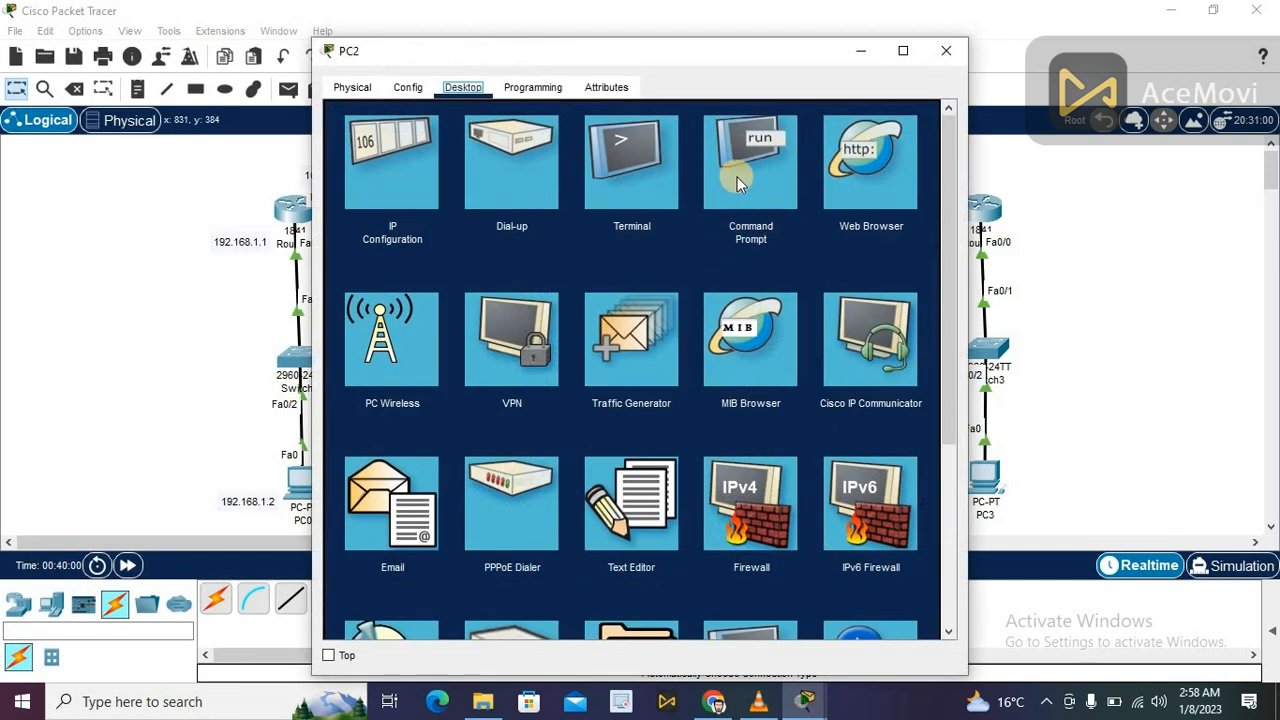
pyautogui.click(737, 177)
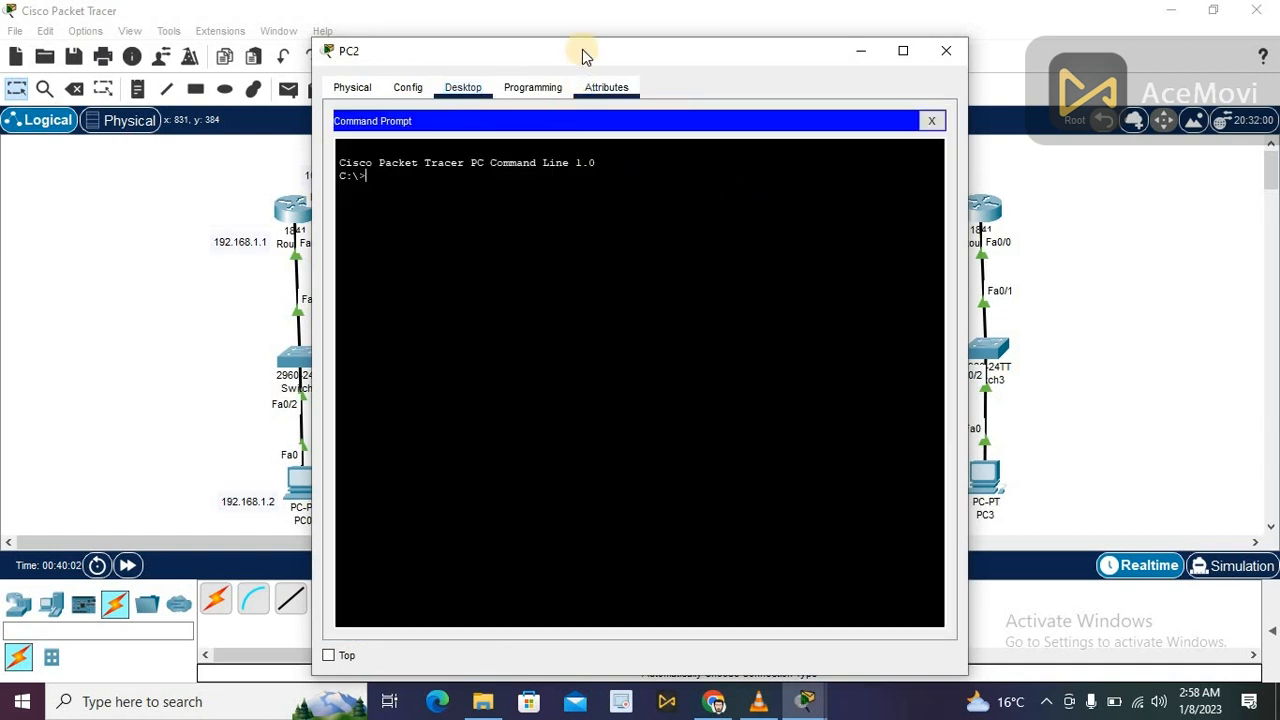
pyautogui.moveTo(582, 49); pyautogui.dragTo(900, 63)
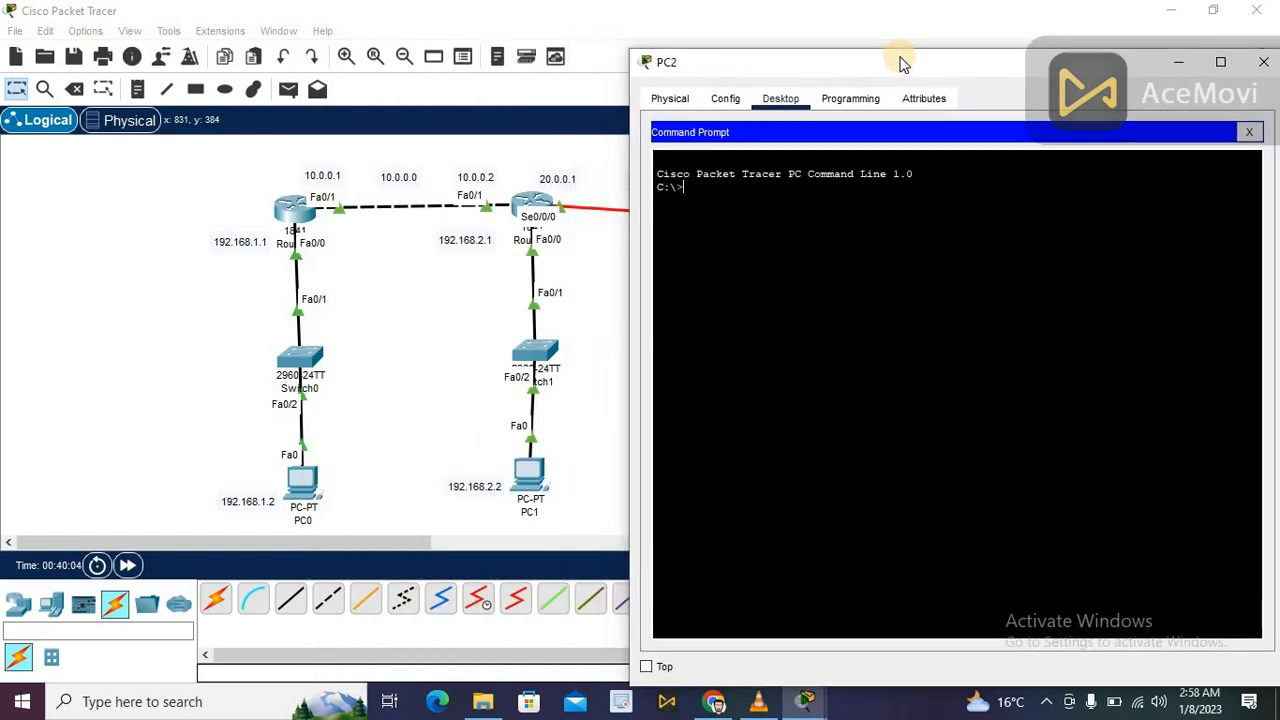
pyautogui.click(684, 250)
pyautogui.write('pi')
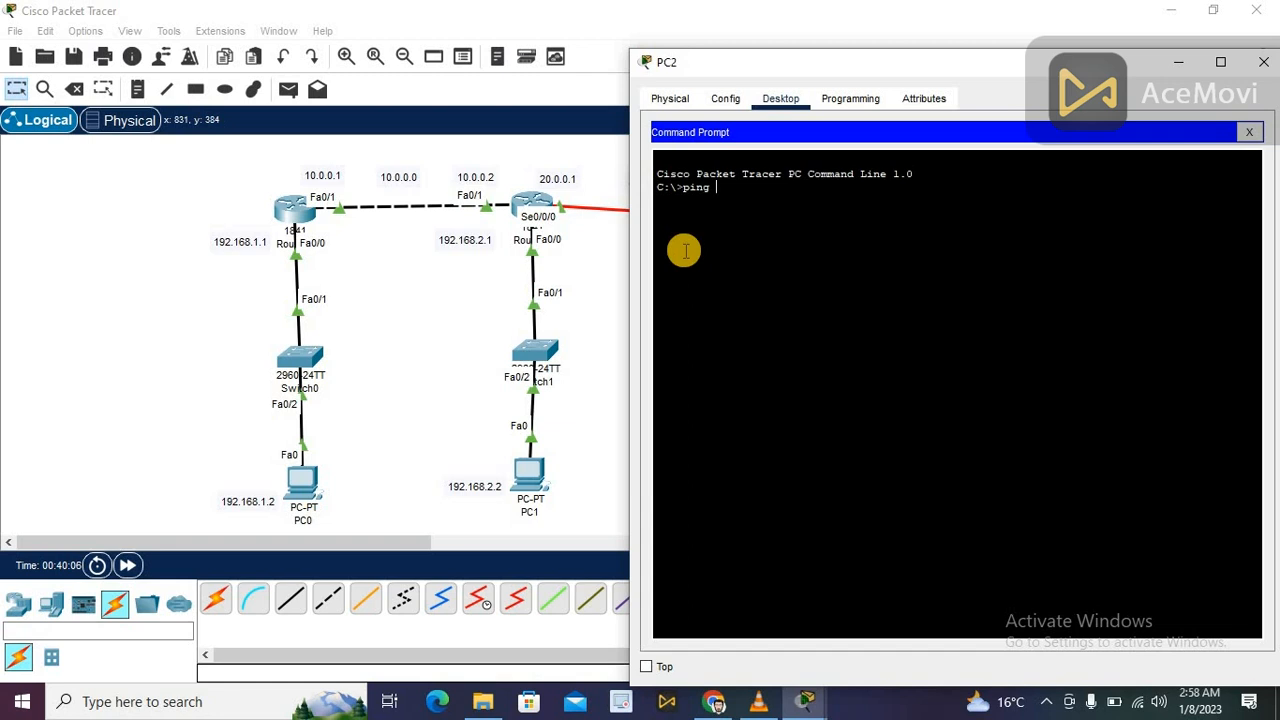
pyautogui.write('ng')
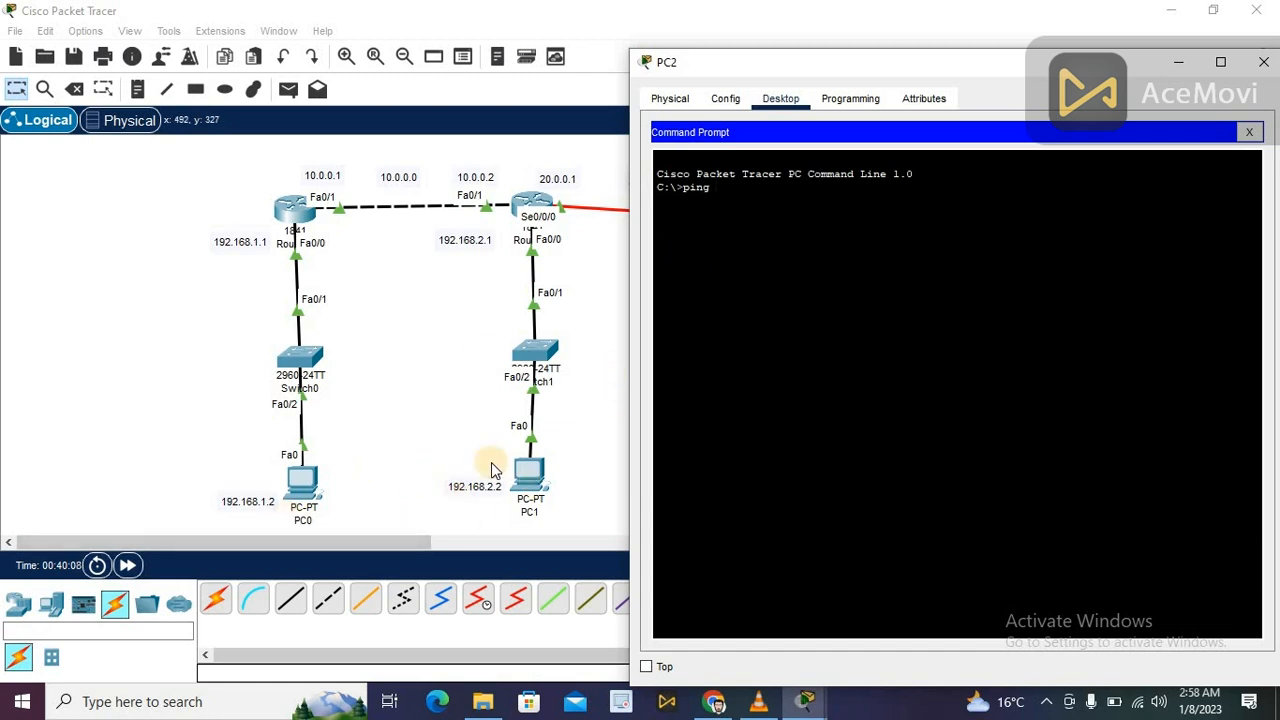
pyautogui.write(' 19w')
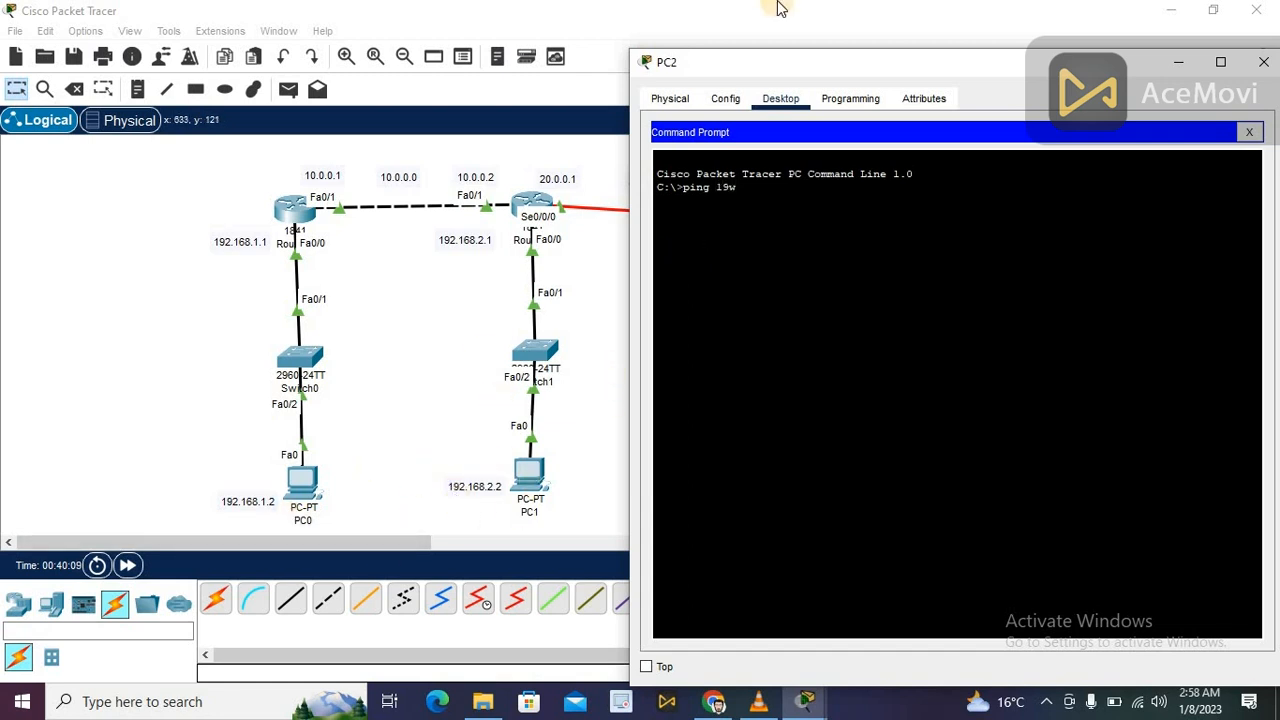
pyautogui.press('BackSpace')
pyautogui.write('2.16')
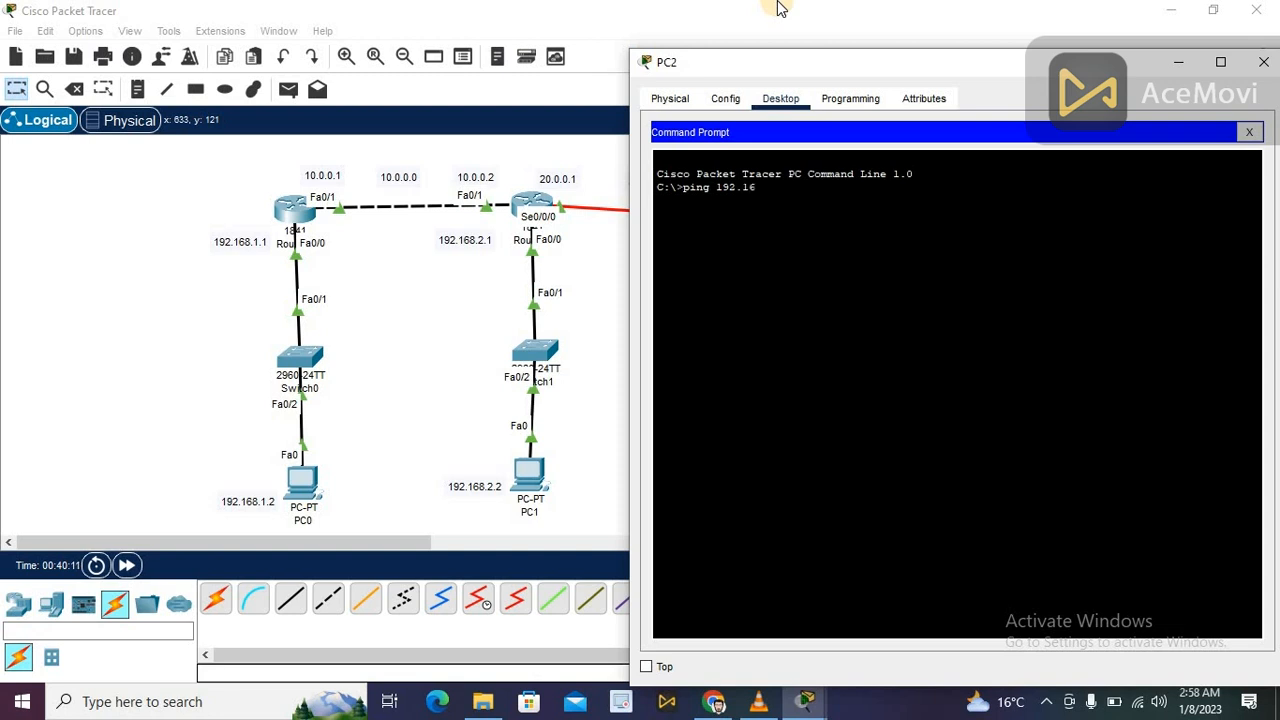
pyautogui.write('8.2.2')
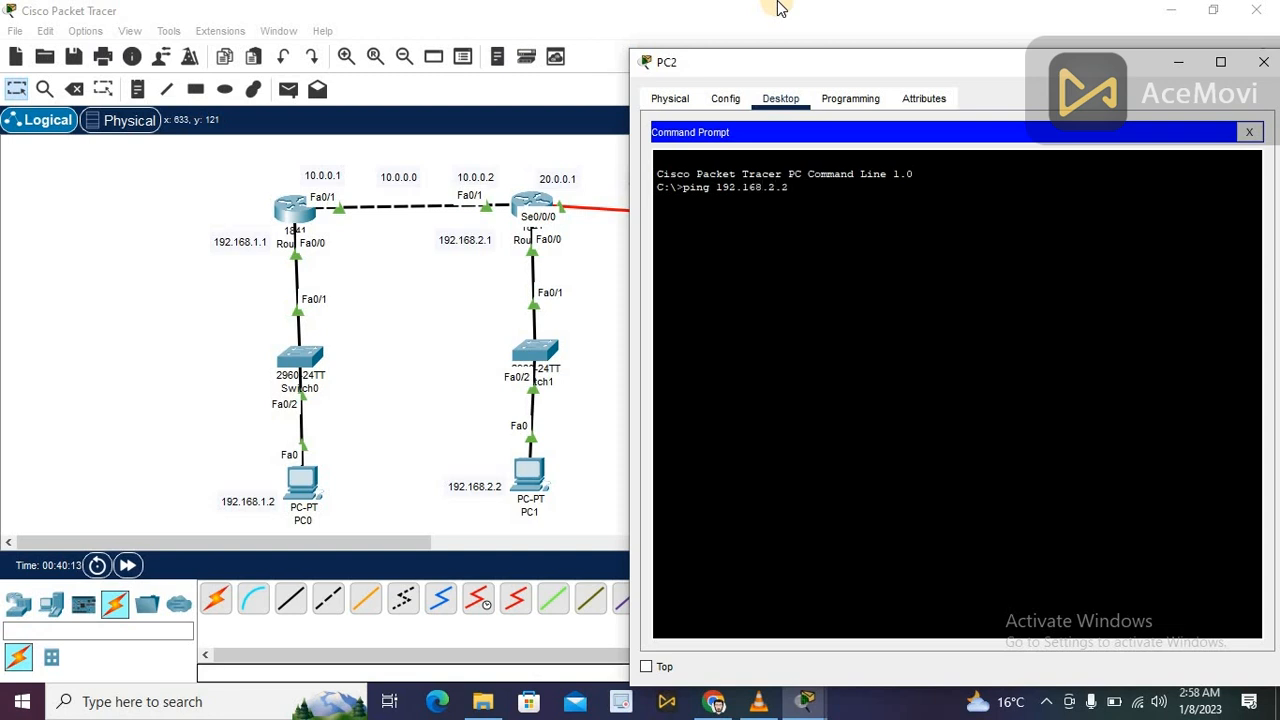
pyautogui.press('Return')
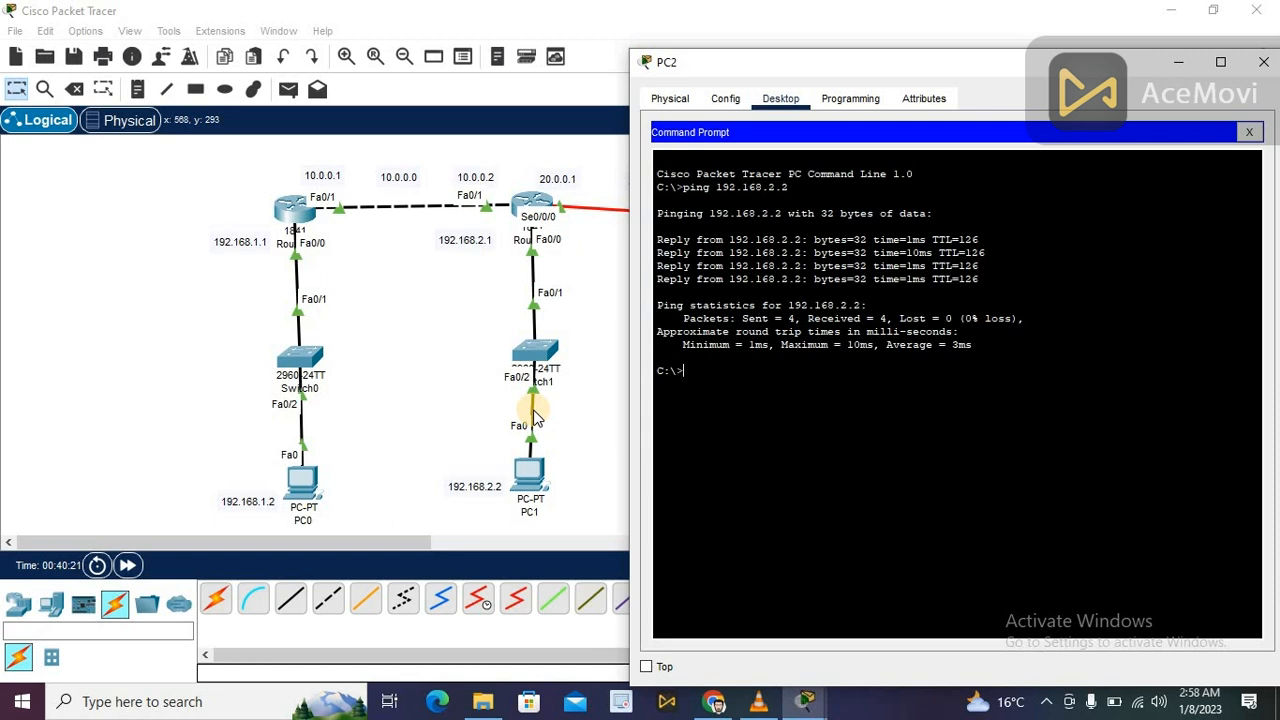
# - Ping the Fa0/1 interface of PC0's router at 10.0.0.1 from PC2's Command Prompt, and close the prompt and PC2's window
pyautogui.write('ping')
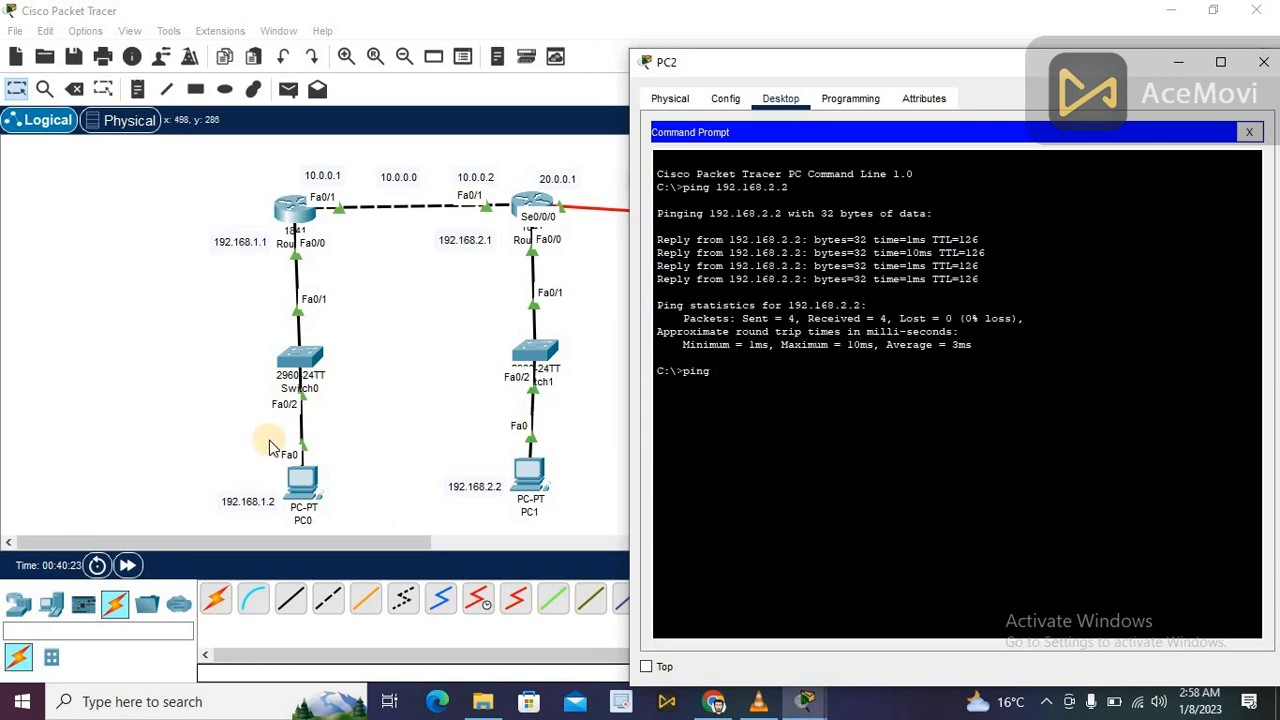
pyautogui.write(' 10')
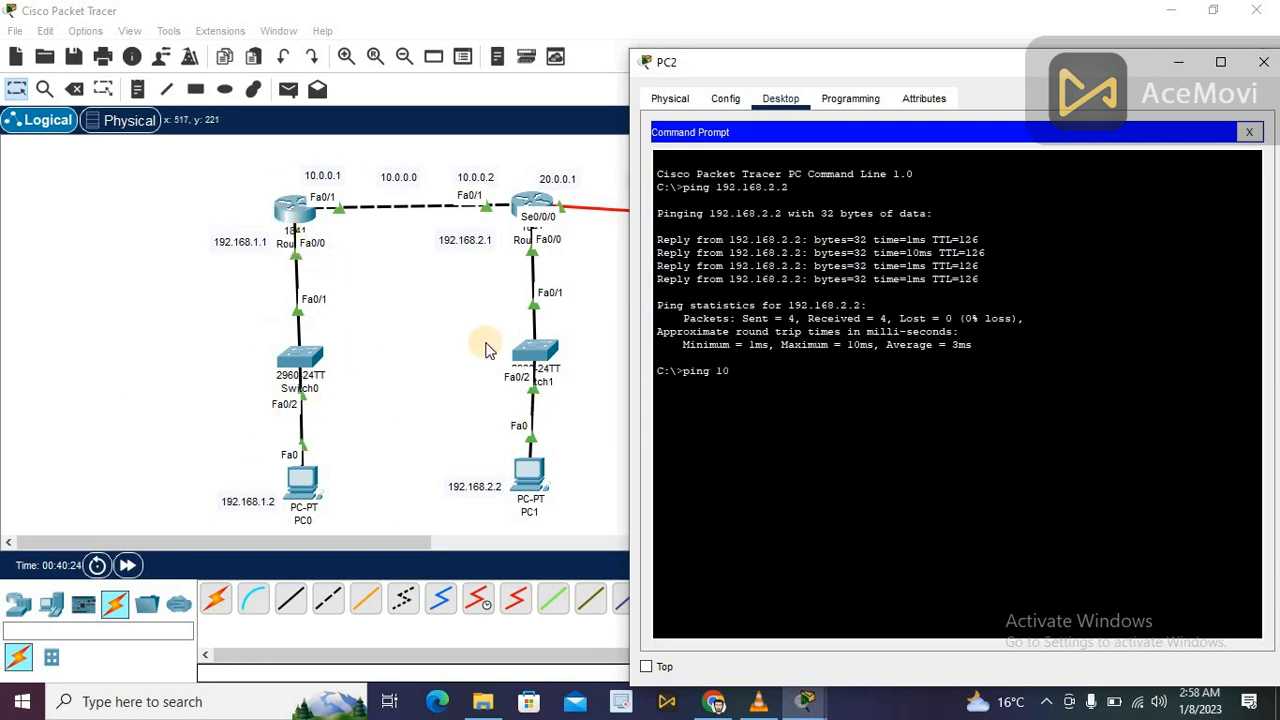
pyautogui.write('.')
pyautogui.press('BackSpace')
pyautogui.write('0.0.0')
pyautogui.press('BackSpace')
pyautogui.write('1')
pyautogui.press('Return')
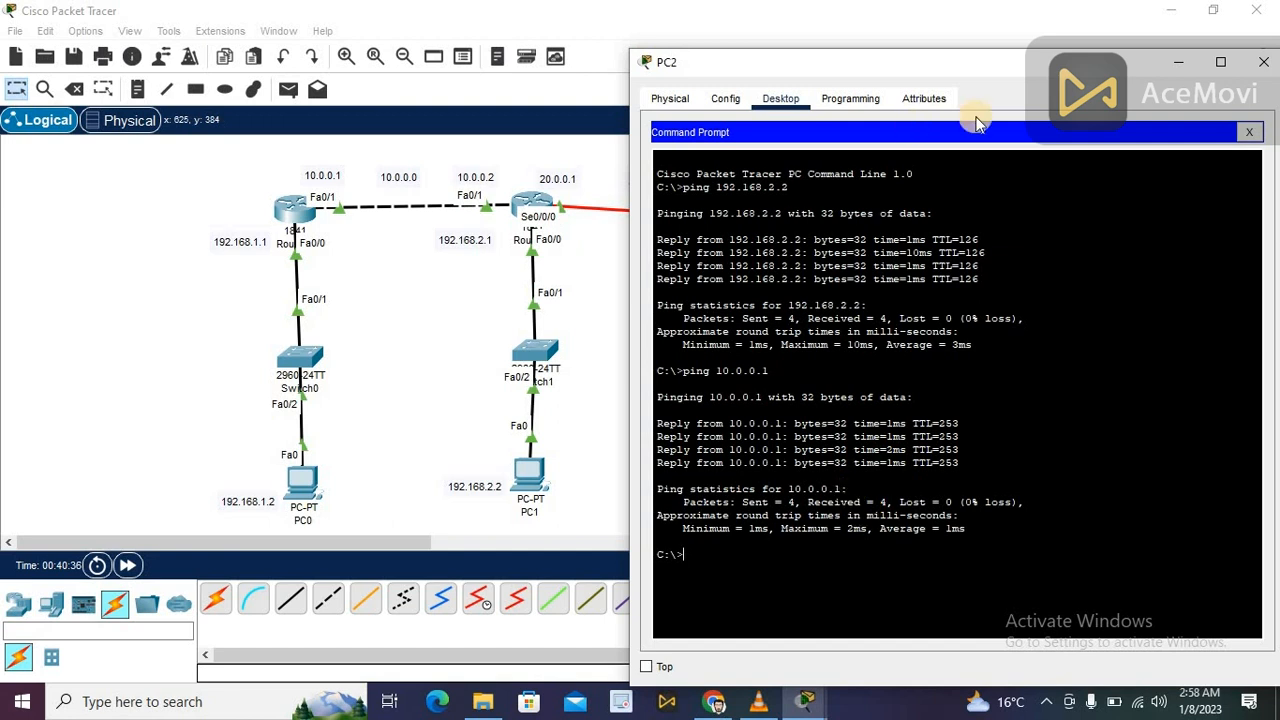
pyautogui.click(1249, 132)
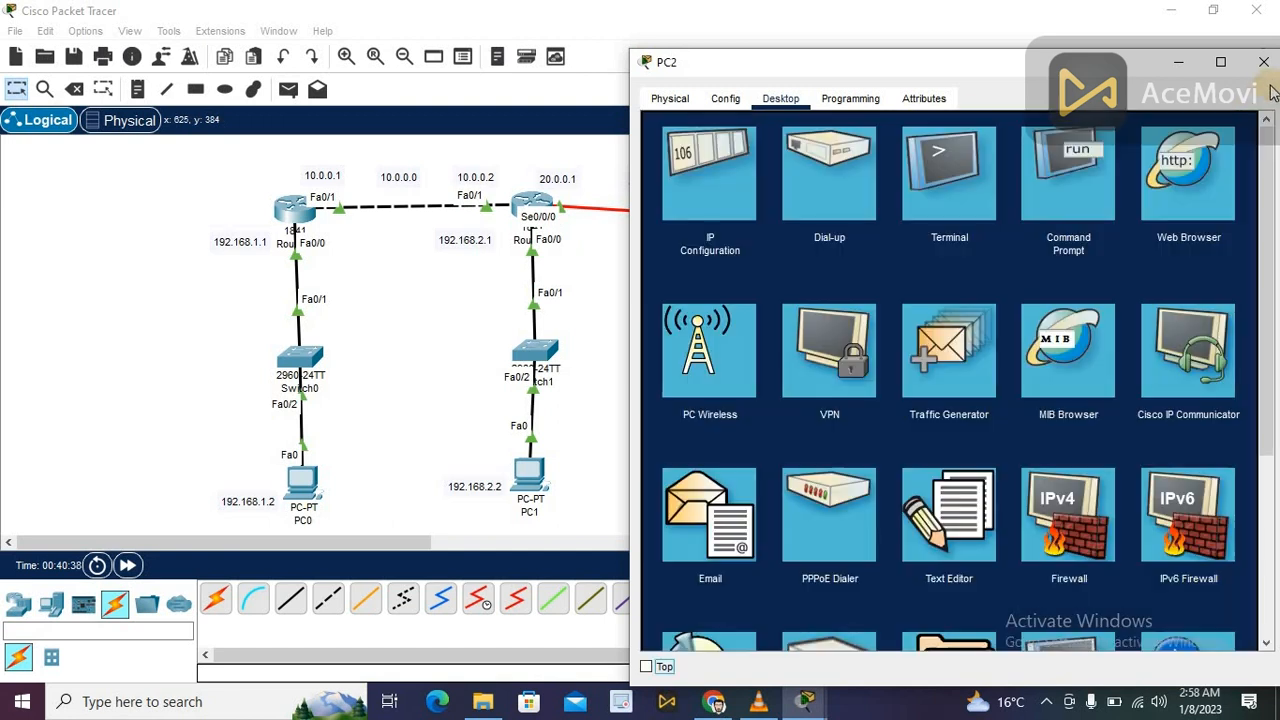
pyautogui.click(1264, 63)
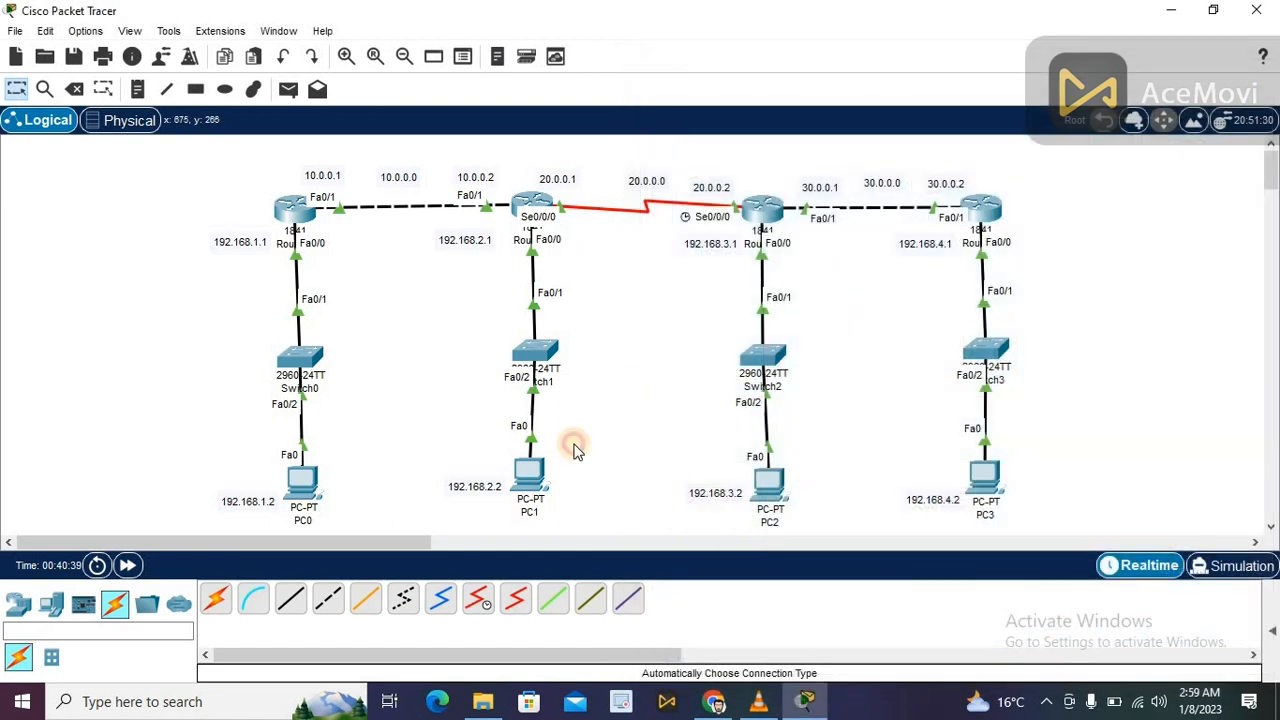
# - From PC1's Command Prompt, ping PC3 at 192.168.4.2 and PC2 at 192.168.3.2, and close PC1's window
pyautogui.click(530, 480)
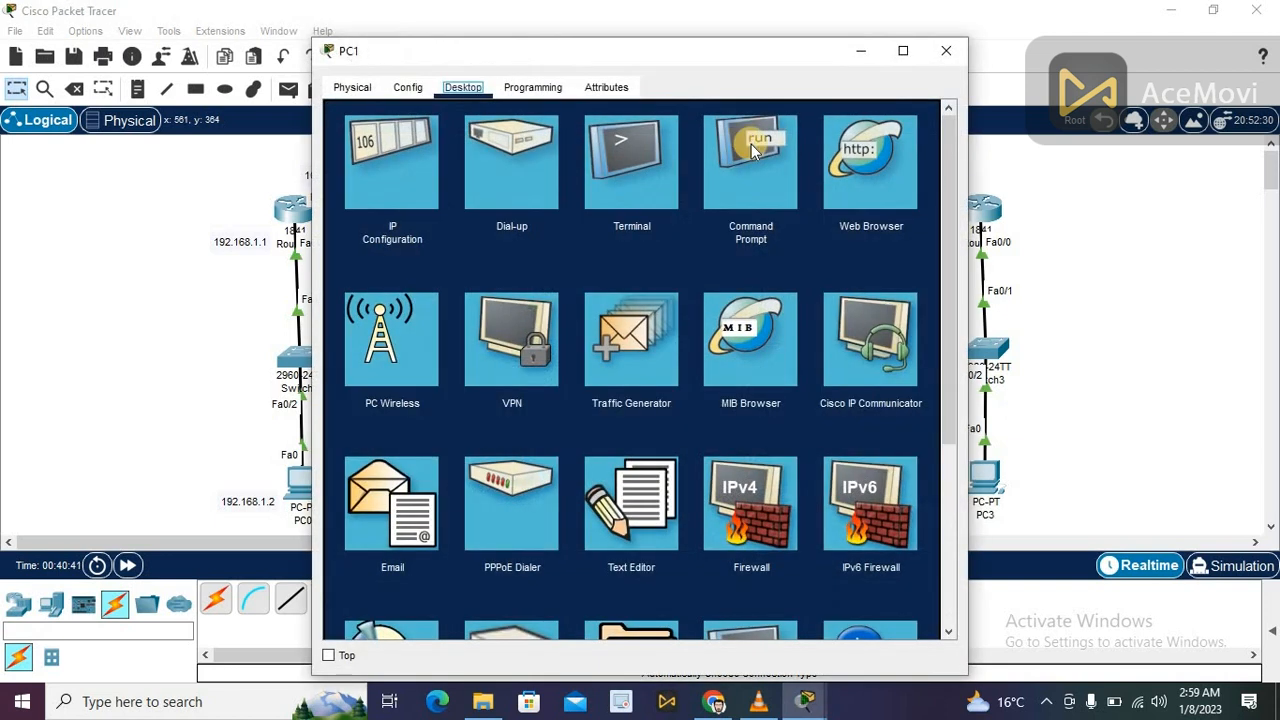
pyautogui.click(752, 142)
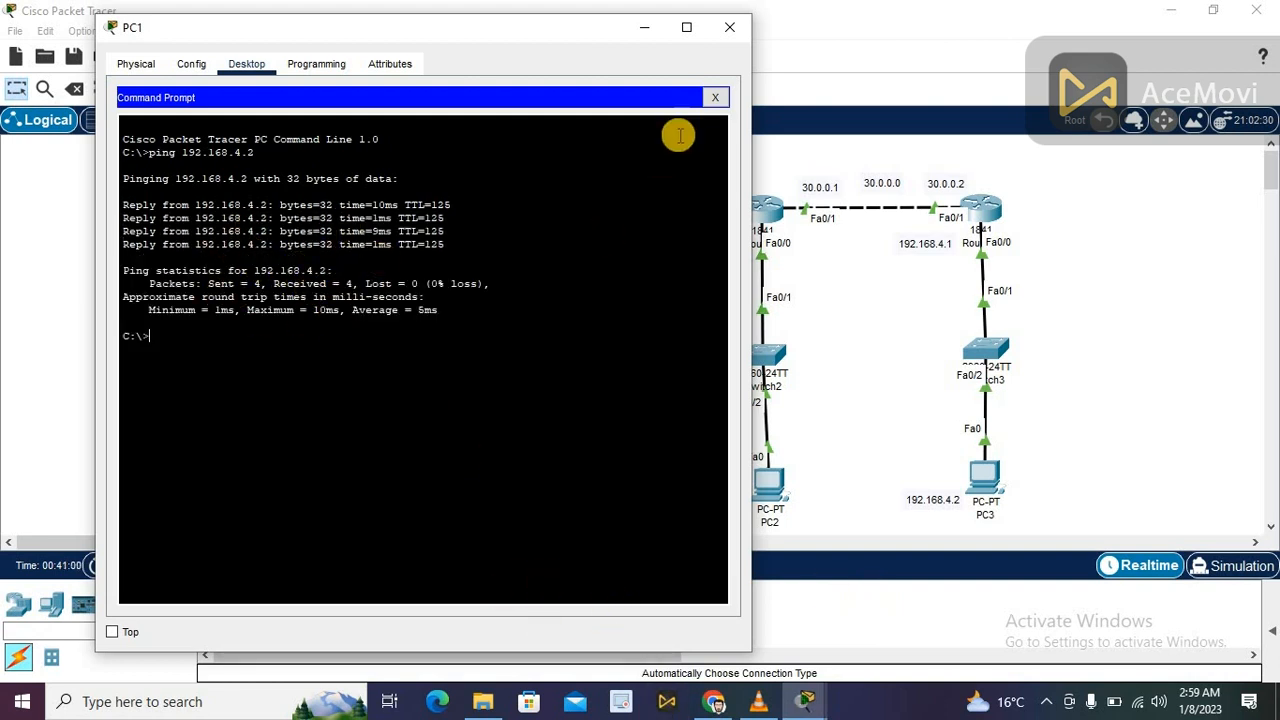
pyautogui.moveTo(590, 32); pyautogui.dragTo(505, 20)
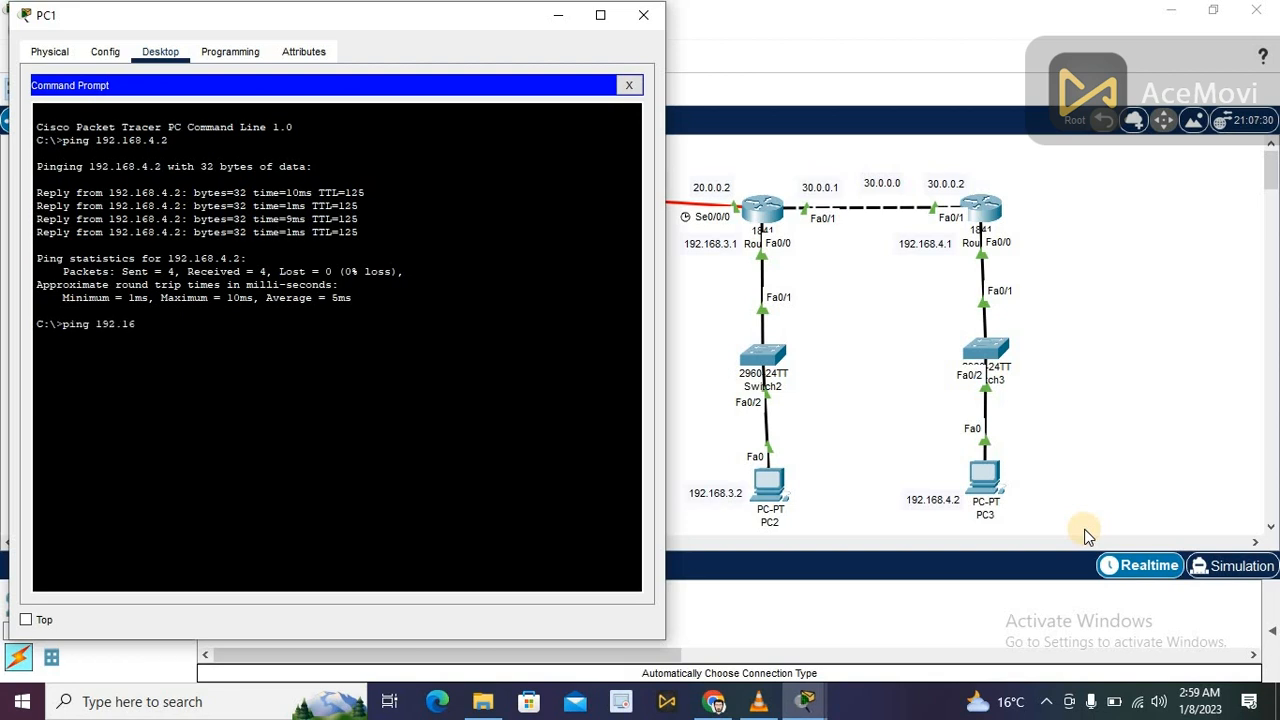
pyautogui.press('Return')
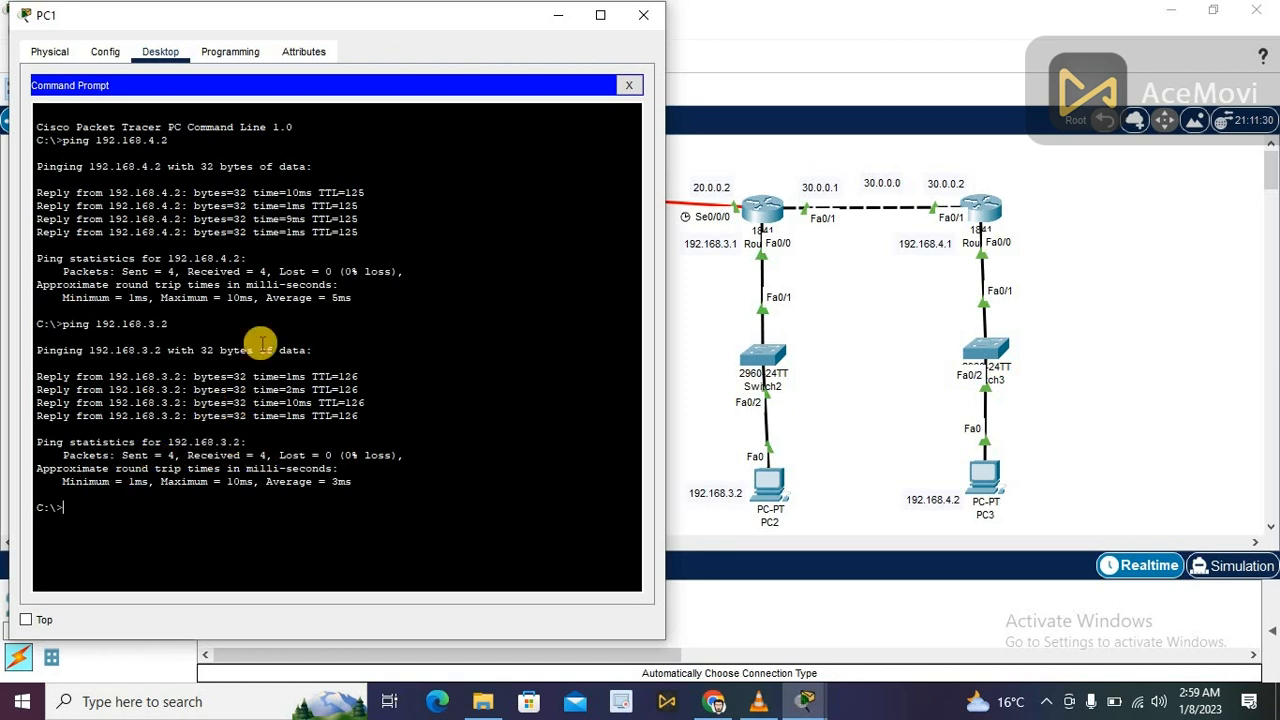
pyautogui.moveTo(371, 14); pyautogui.dragTo(826, 12)
pyautogui.doubleClick(724, 9)
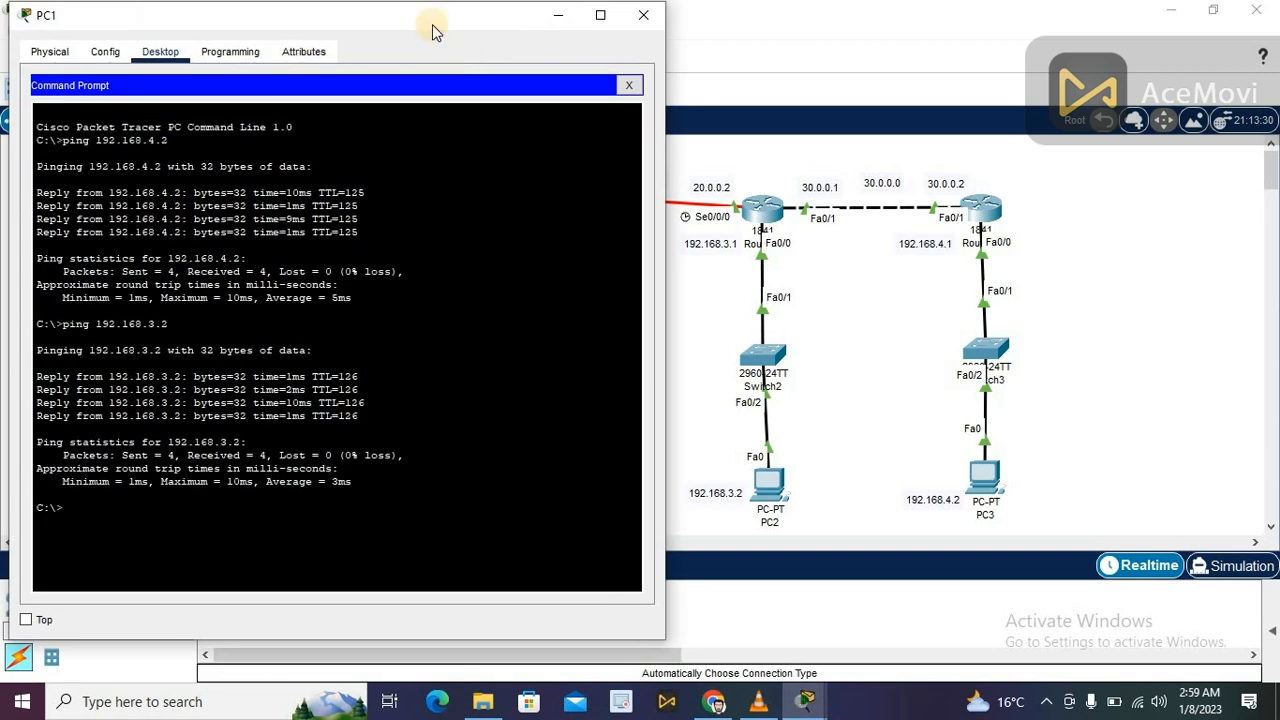
pyautogui.click(643, 14)
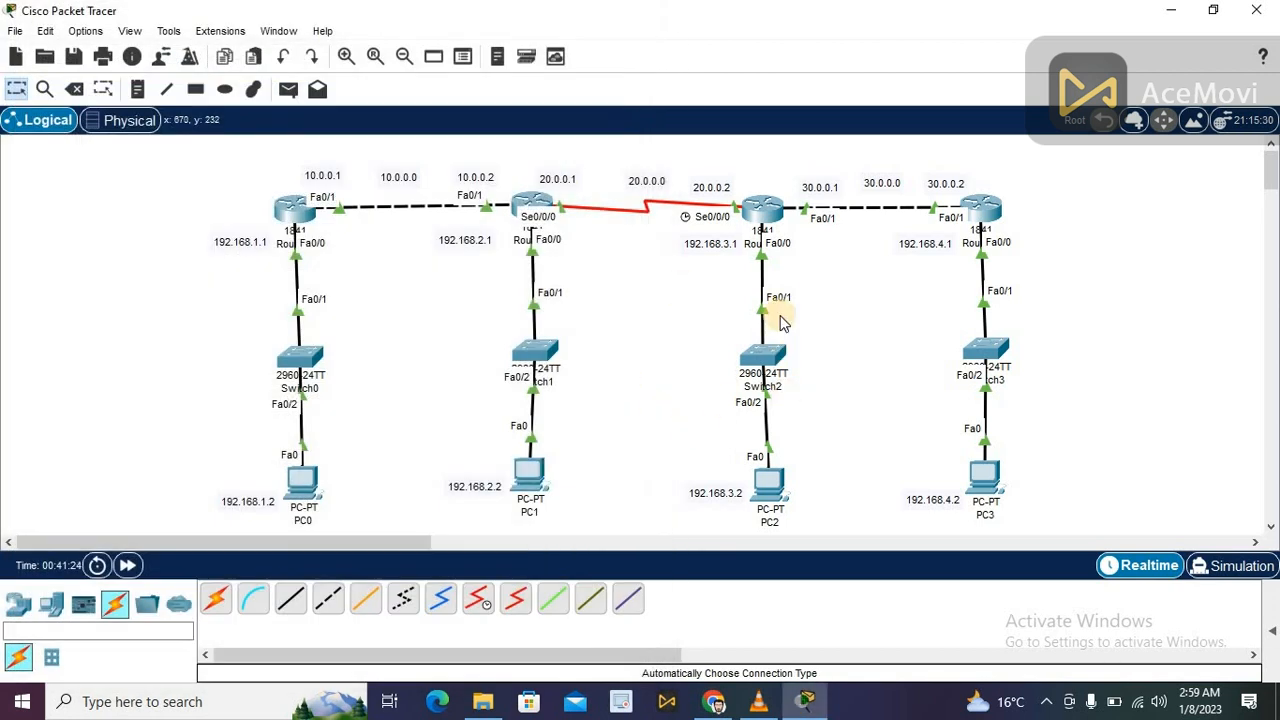
# - Reopen PC2's Command Prompt to review its earlier ping output, and close PC2's window
pyautogui.click(770, 494)
pyautogui.click(750, 160)
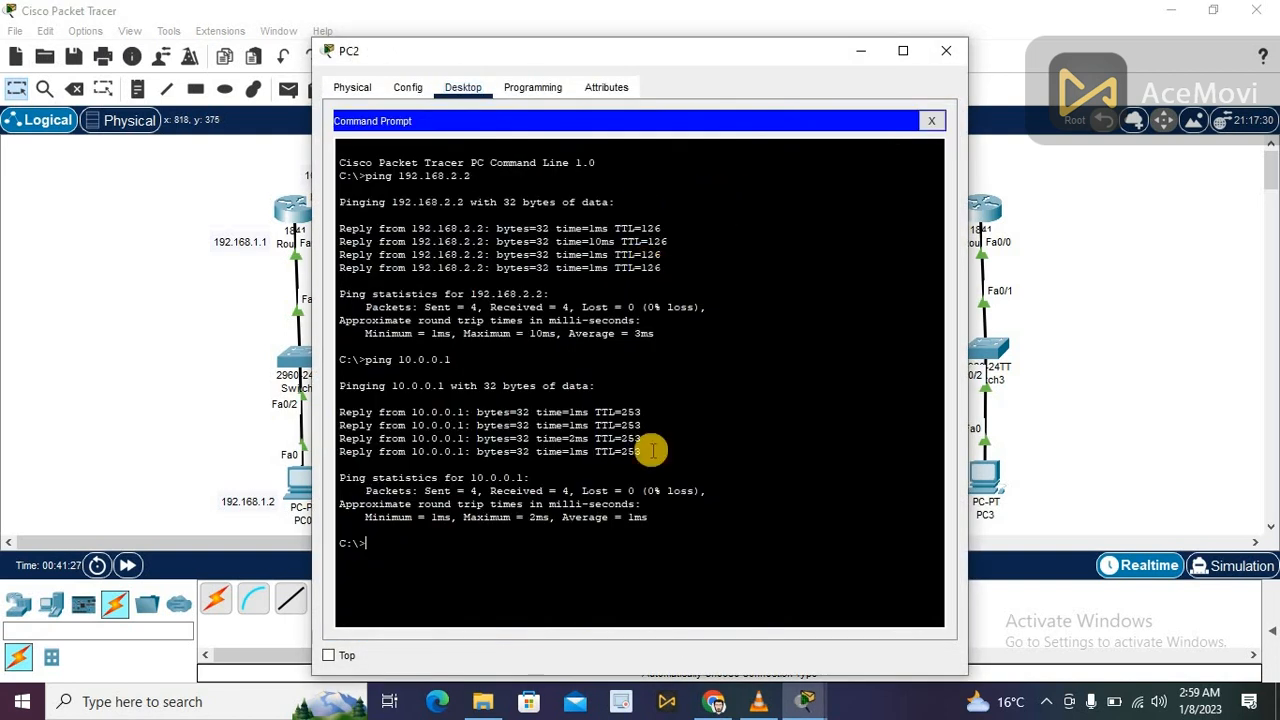
pyautogui.click(951, 53)
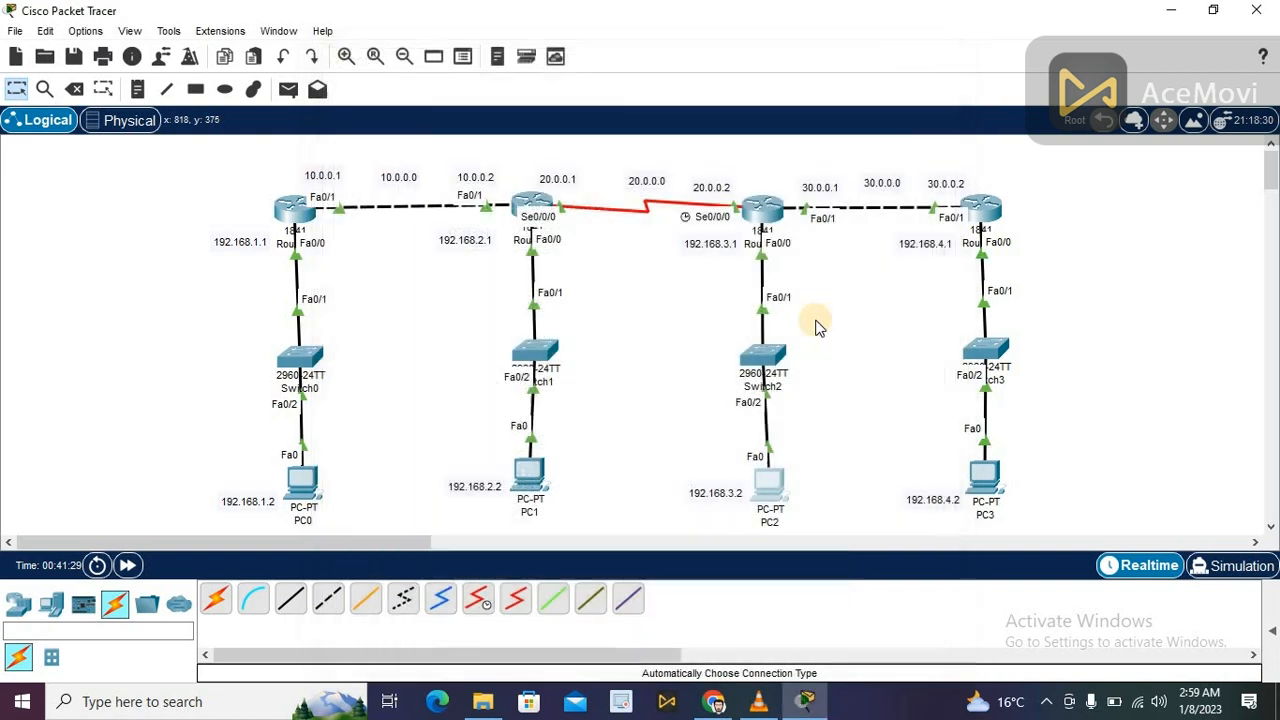